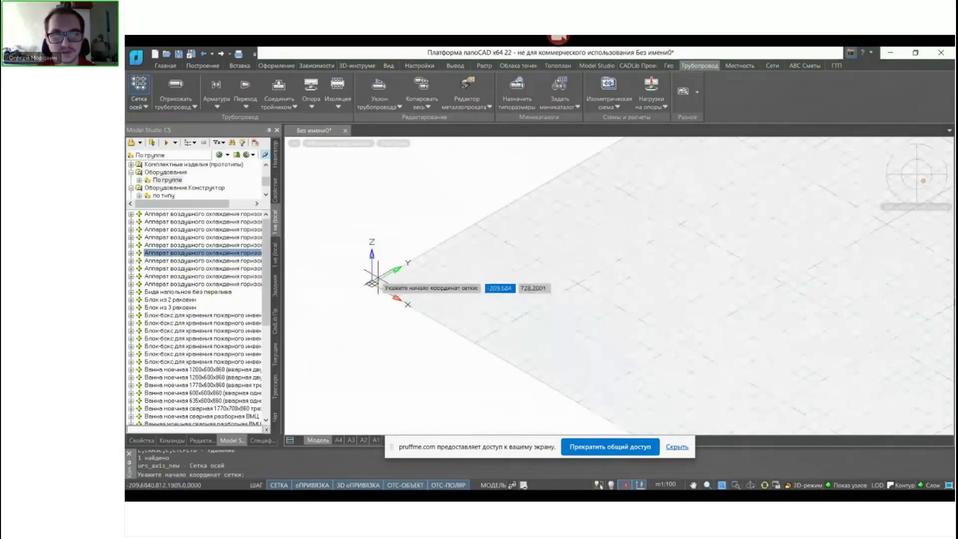
Place the axis grid origin at 0,0 and orient the grid's X axis along the world X axis
type("0")
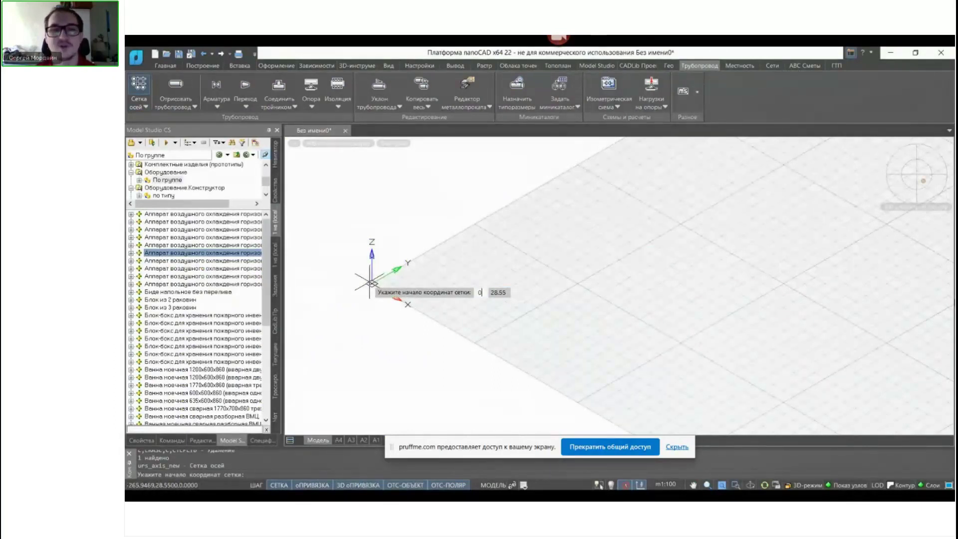
key("Tab")
type("0")
key("Return")
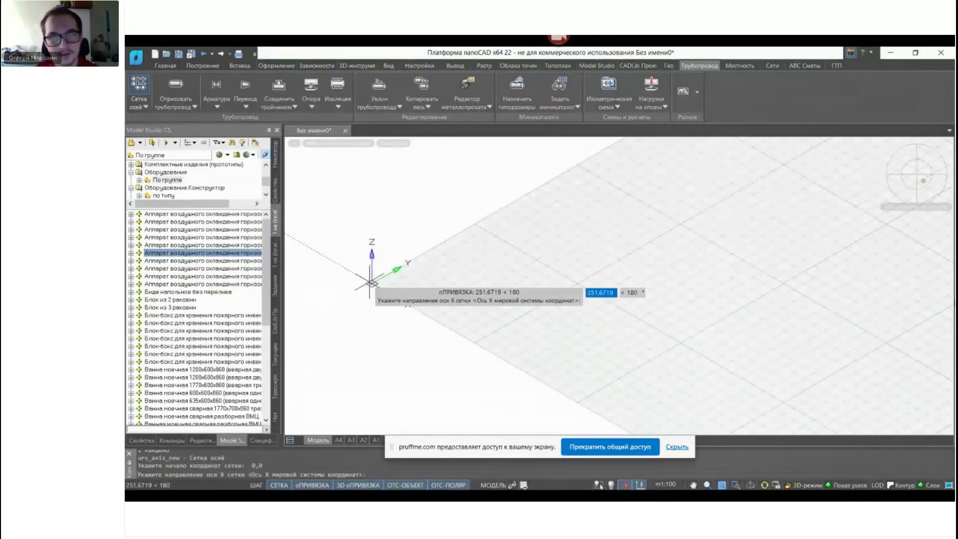
left_click(520, 368)
Disable Z-axis marks 2 and 3, keep the X-axis marks at 6000 spacing, and create the coordinate grid
left_click(612, 285)
left_click(424, 241)
left_click(425, 232)
left_click(593, 351)
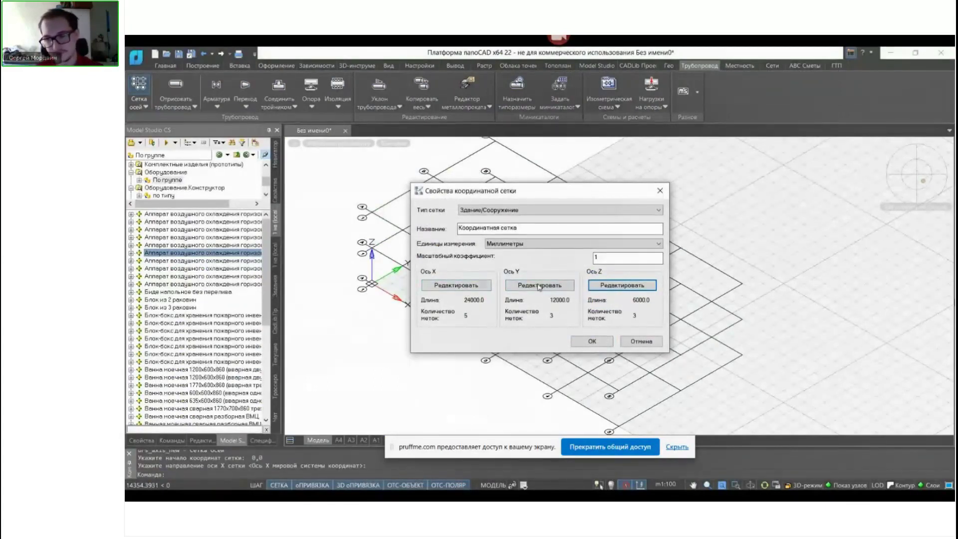
left_click(440, 285)
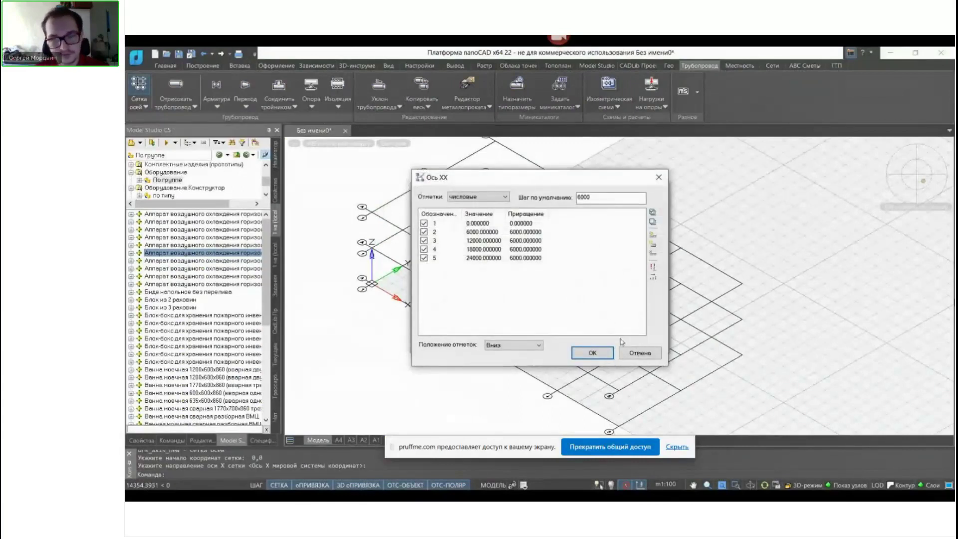
left_click(592, 353)
left_click(593, 342)
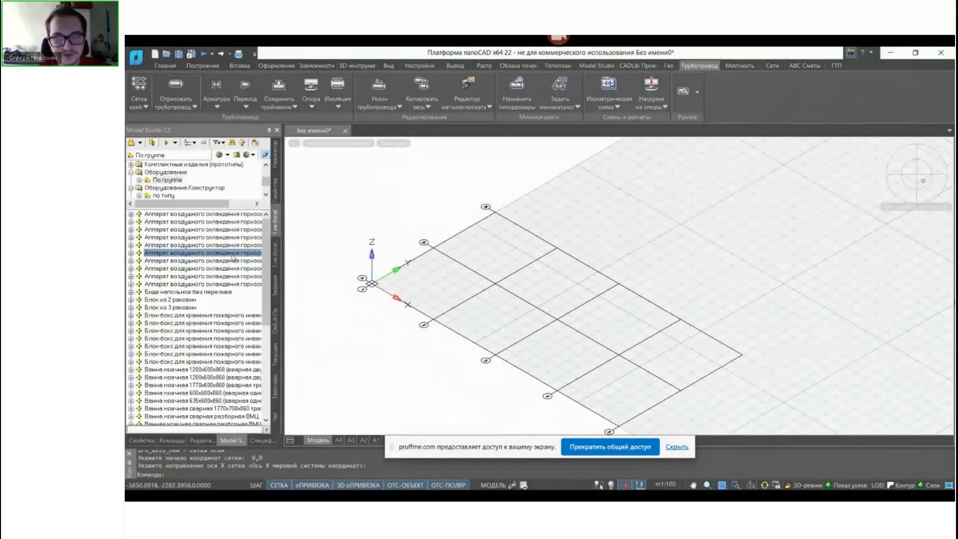
Insert the highlighted horizontal air-cooling unit at grid intersection 6000,6000 with a 270° rotation
left_click_drag(232, 257, 487, 252)
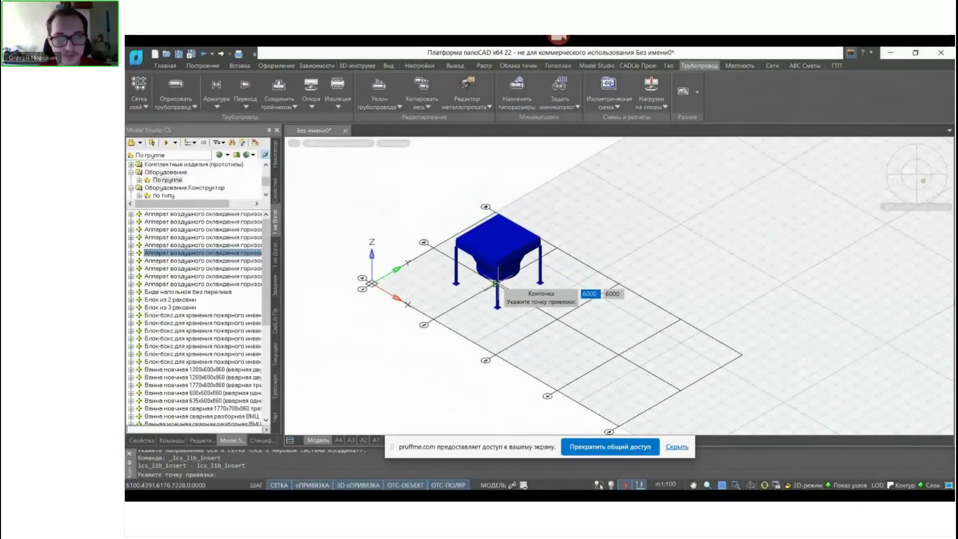
left_click(495, 284)
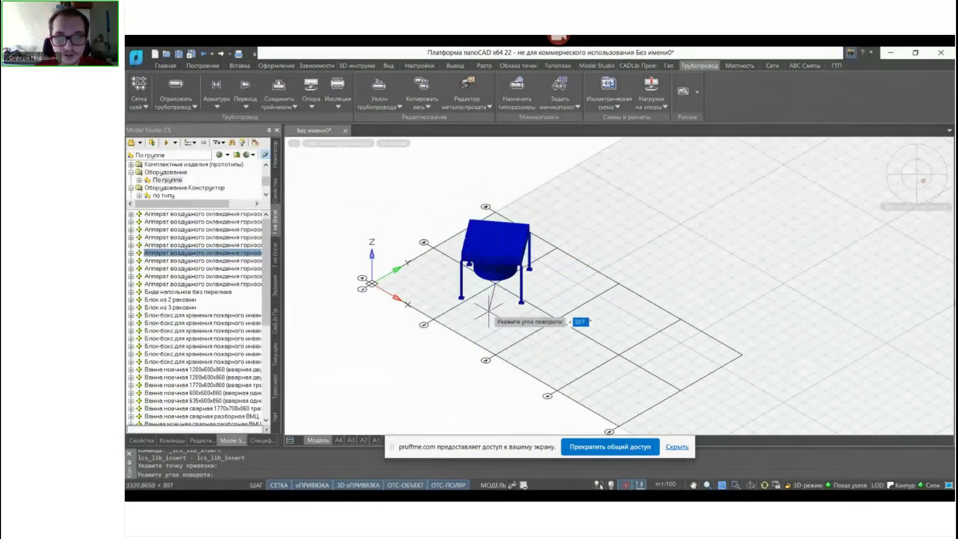
left_click(386, 339)
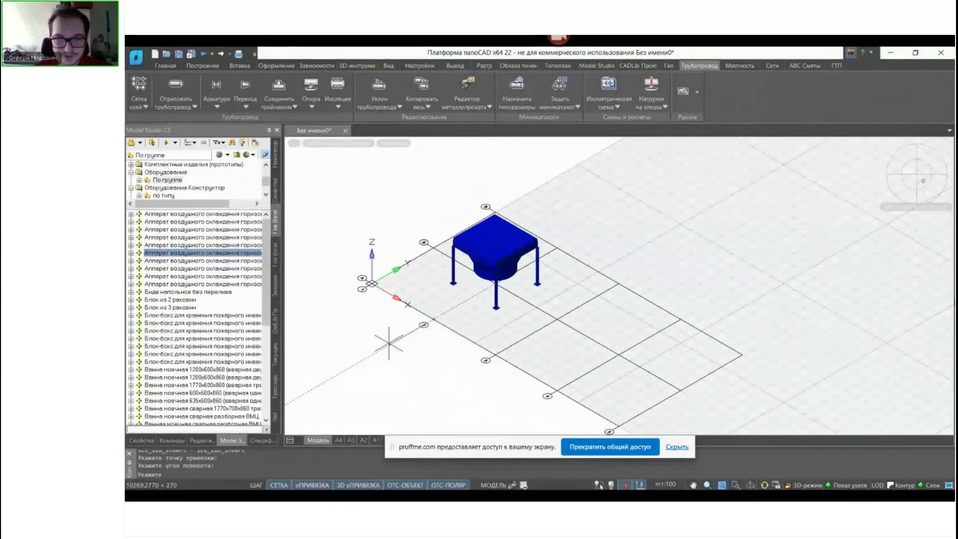
Start creating a pipeline from the air cooler's inlet nozzle (Вход)
scroll(444, 270, "up", 10)
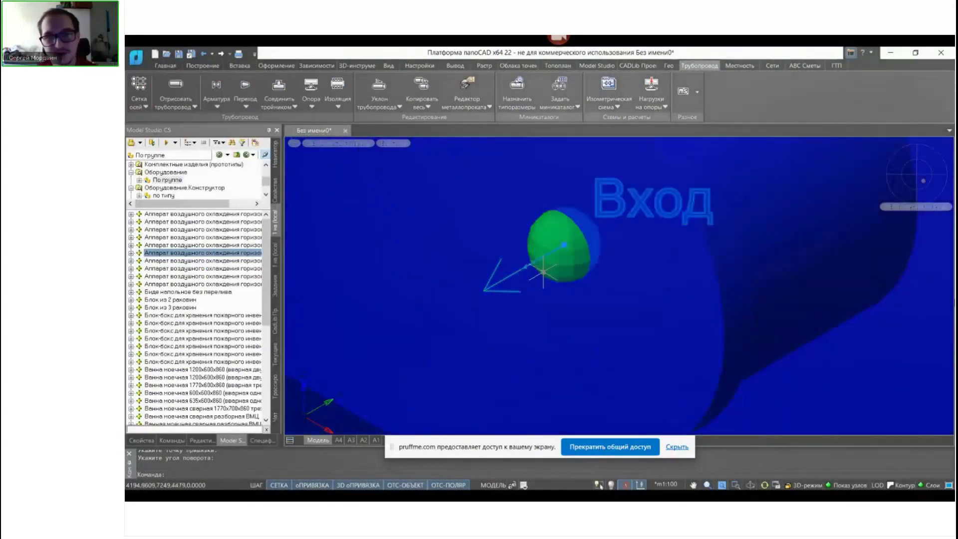
left_click(528, 271)
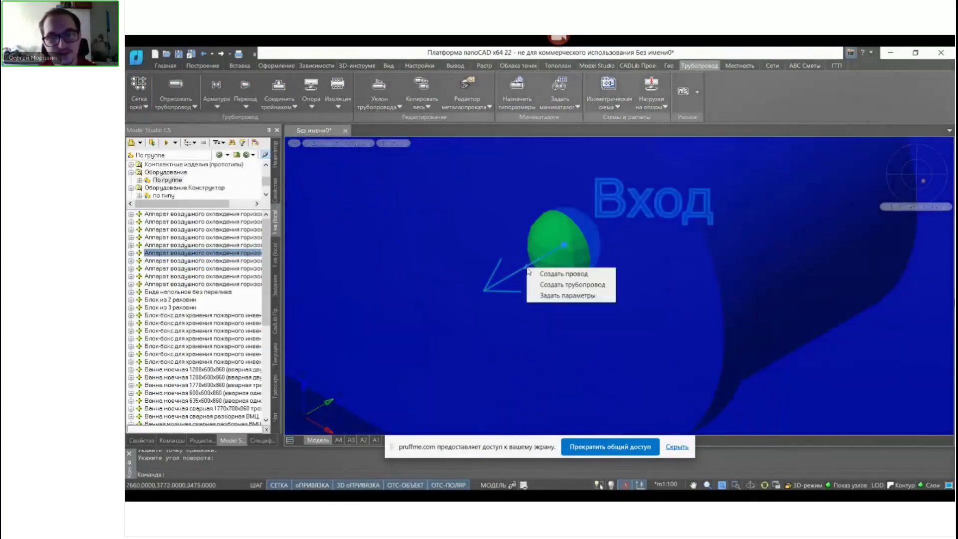
left_click(572, 285)
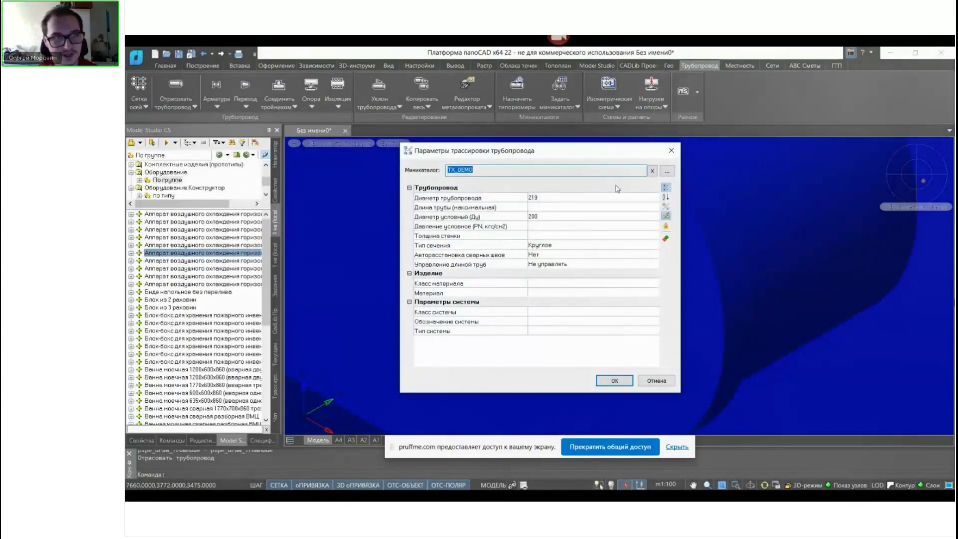
Choose the 219 mm pipe diameter with nominal size 200 and wall thickness 6 from the TX_DEMO minicatalogue
left_click(546, 196)
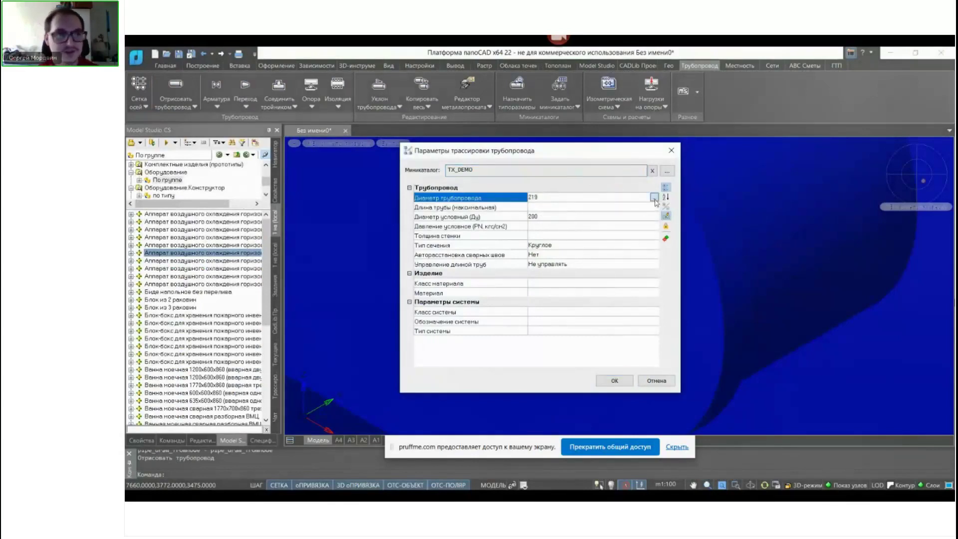
left_click(653, 198)
left_click(651, 200)
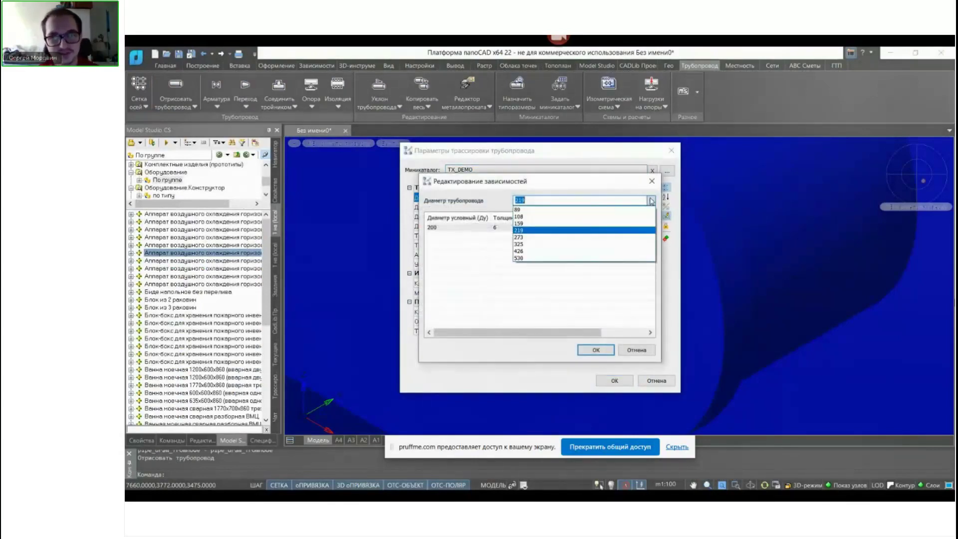
left_click(651, 200)
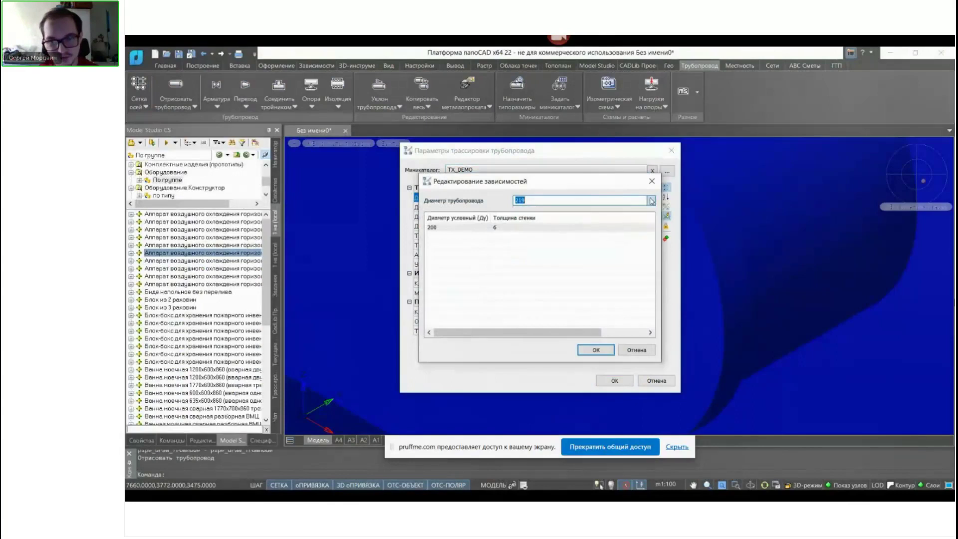
left_click(599, 350)
Check the maximum length, nominal pressure and wall thickness, keep the section type Круглое, and accept the routing parameters
left_click(551, 207)
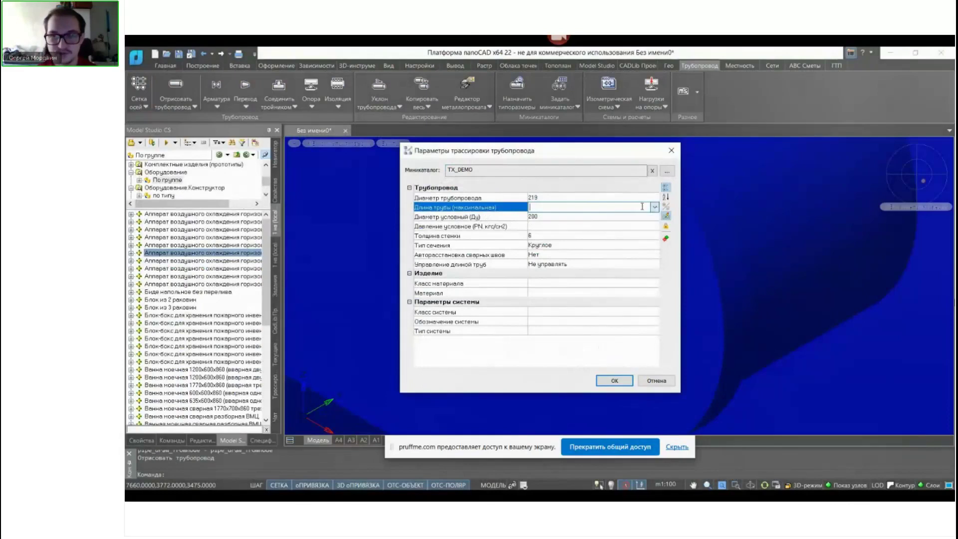
left_click(555, 227)
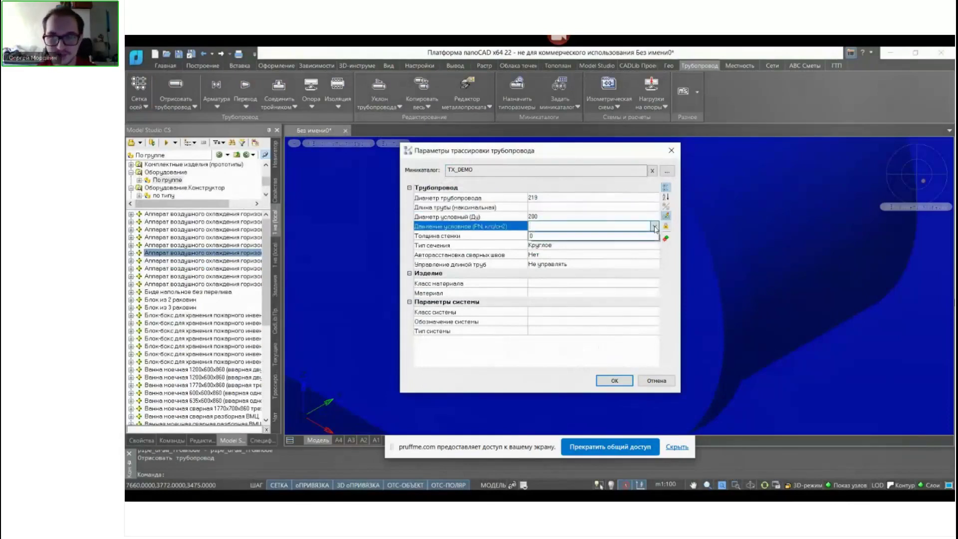
left_click(547, 238)
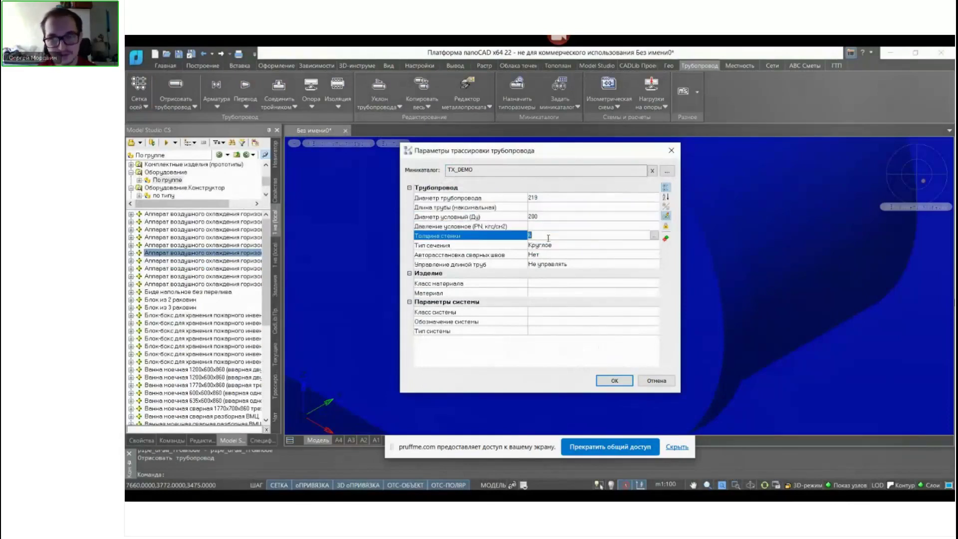
left_click(554, 248)
left_click(616, 246)
left_click(616, 248)
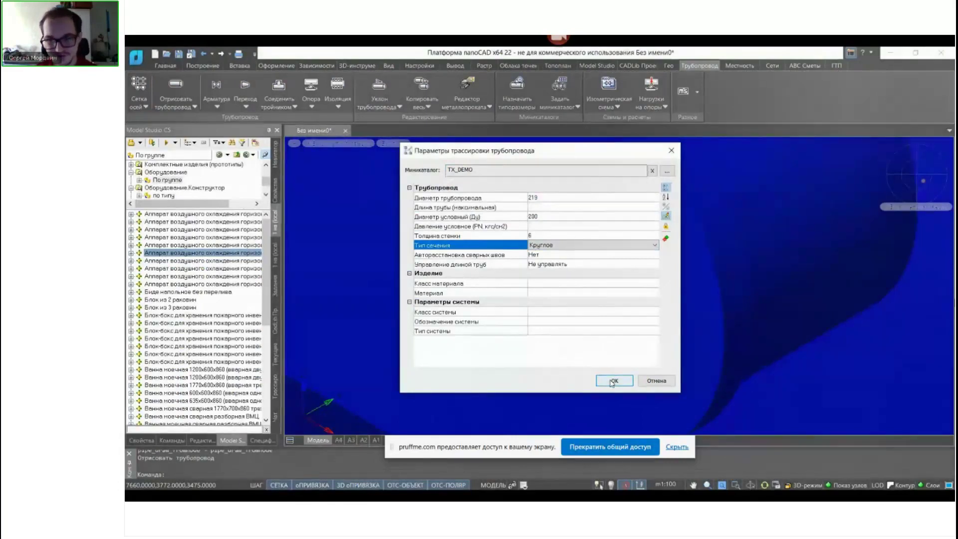
left_click(612, 381)
Route the first pipe section 5000 mm straight out from the inlet nozzle
scroll(439, 295, "down", 10)
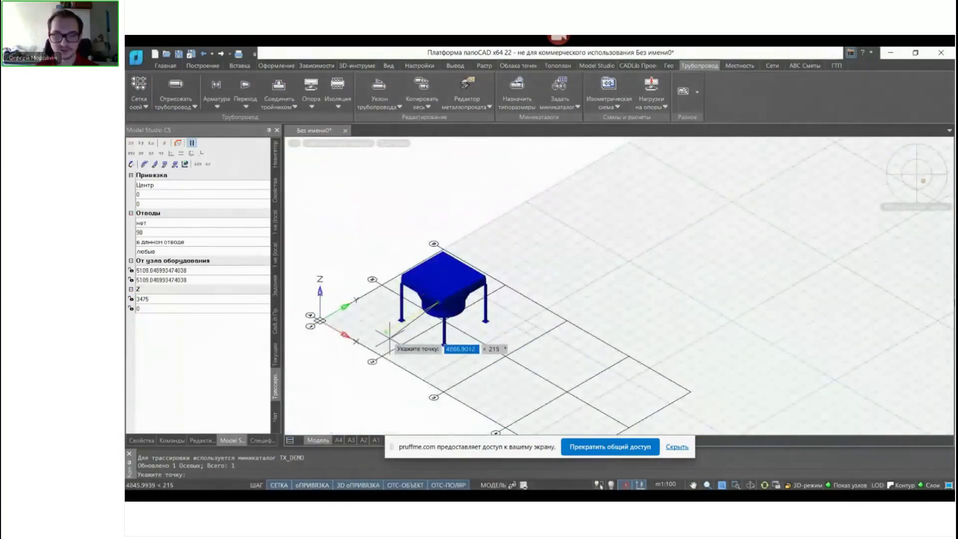
type("5")
key("Return")
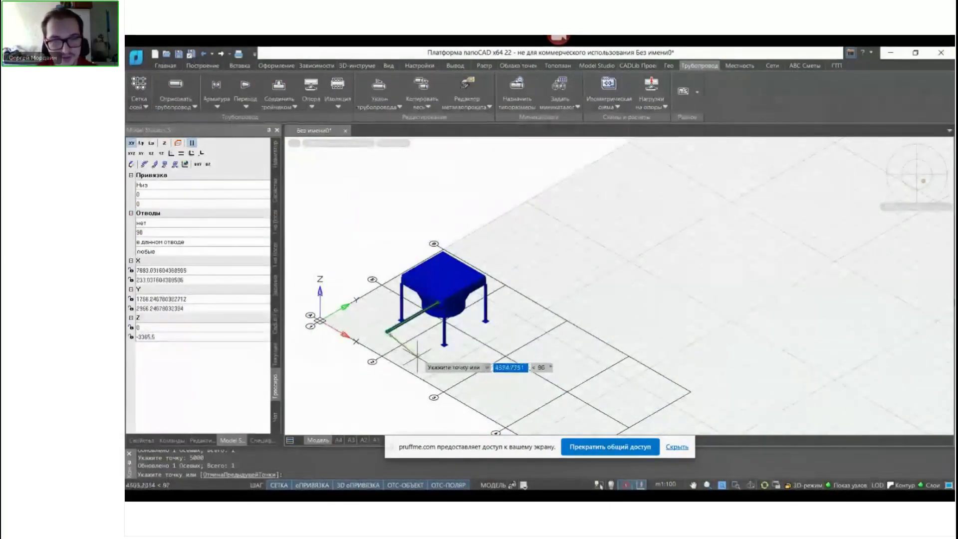
Turn the pipeline along the positive X axis and route a 5000 mm section
scroll(422, 355, "up", 6)
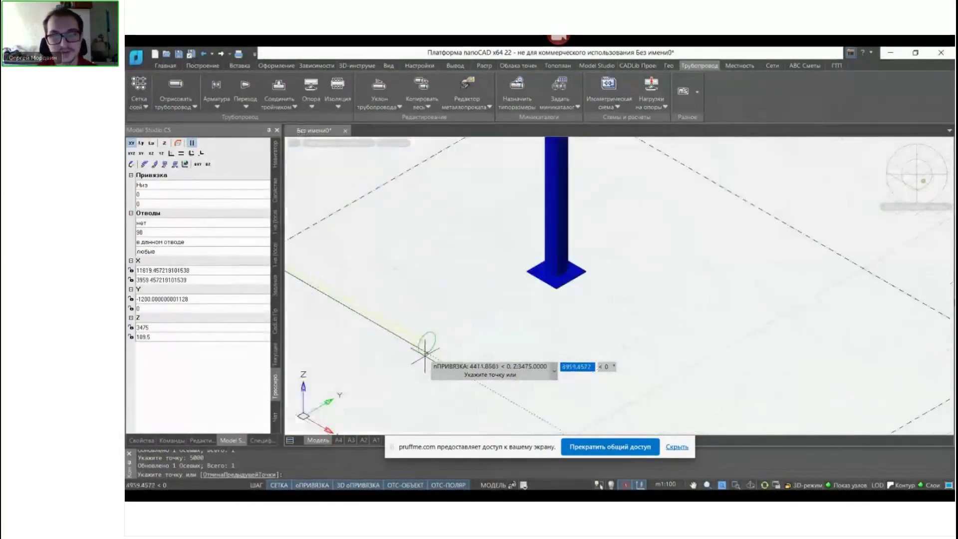
middle_click_drag(417, 343, 563, 321)
scroll(558, 324, "down", 3)
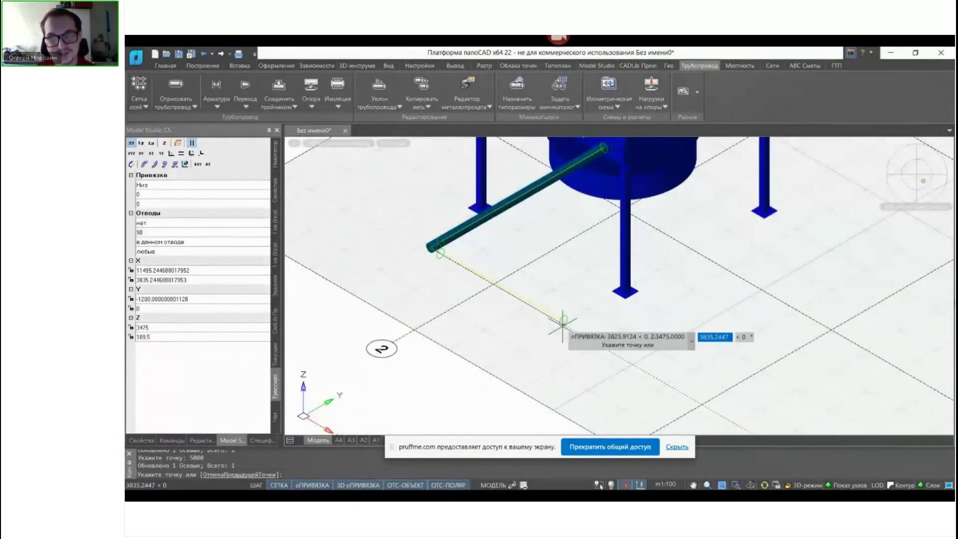
type("5000")
key("Return")
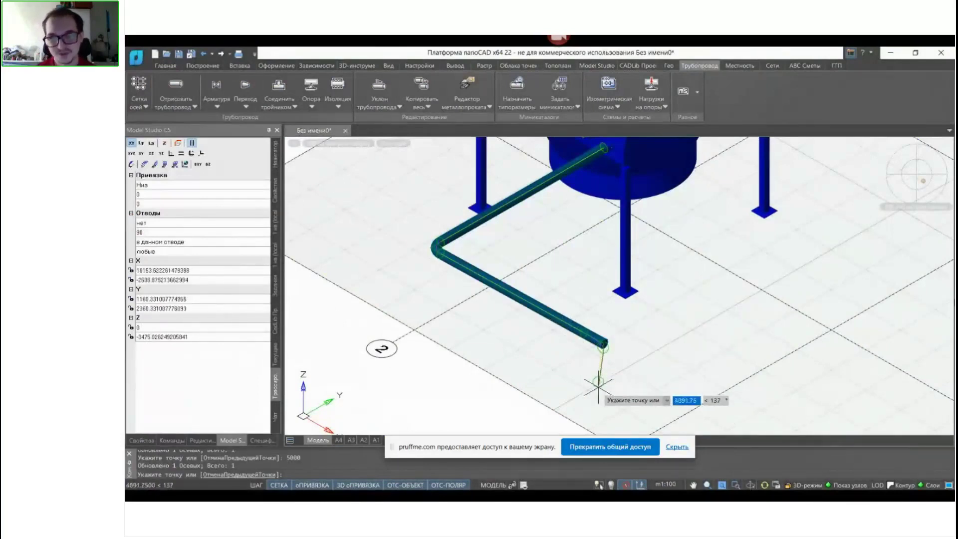
Route the pipeline vertically downward for 3000 mm
scroll(607, 382, "down", 3)
scroll(606, 382, "up", 3)
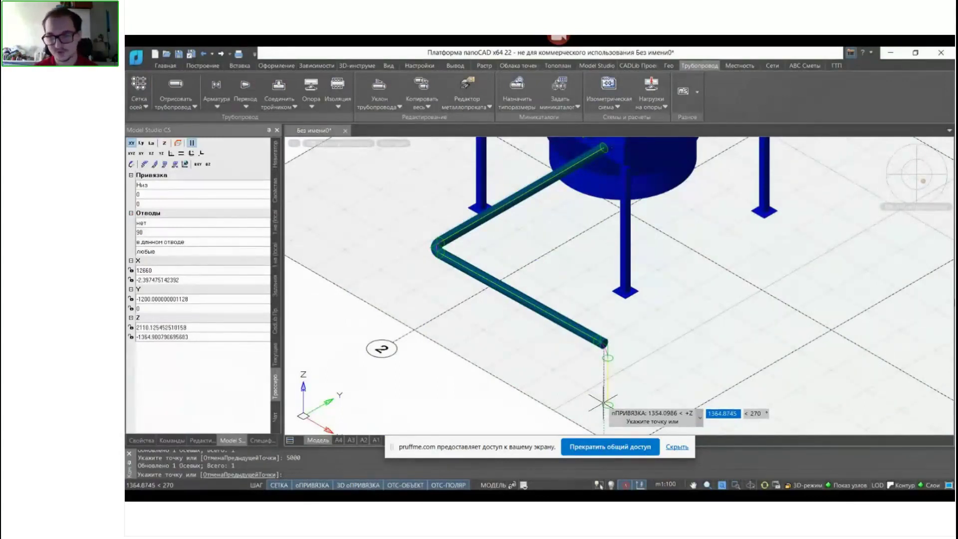
type("300")
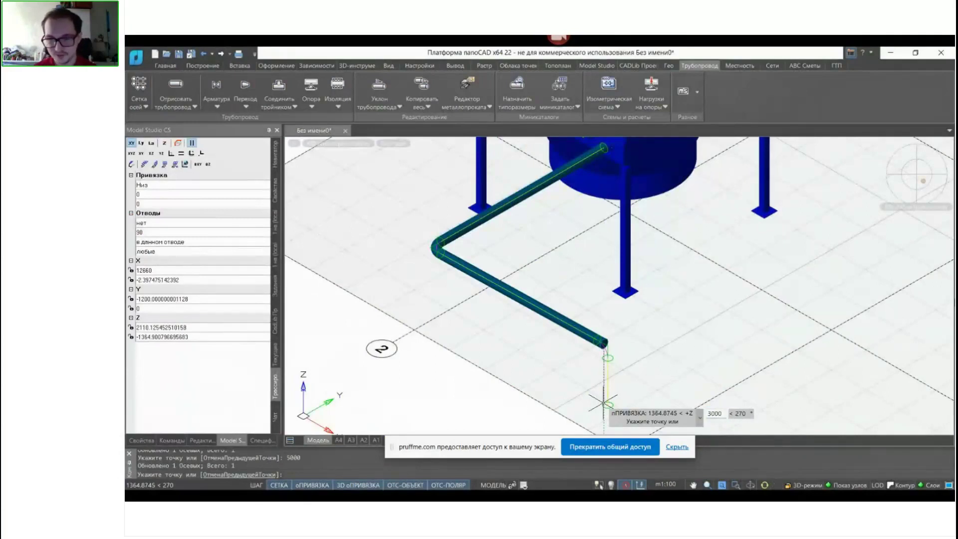
type("0")
key("Return")
Add a 5000 mm horizontal section along the positive X axis from the riser's lower end and finish the route
scroll(605, 313, "down", 6)
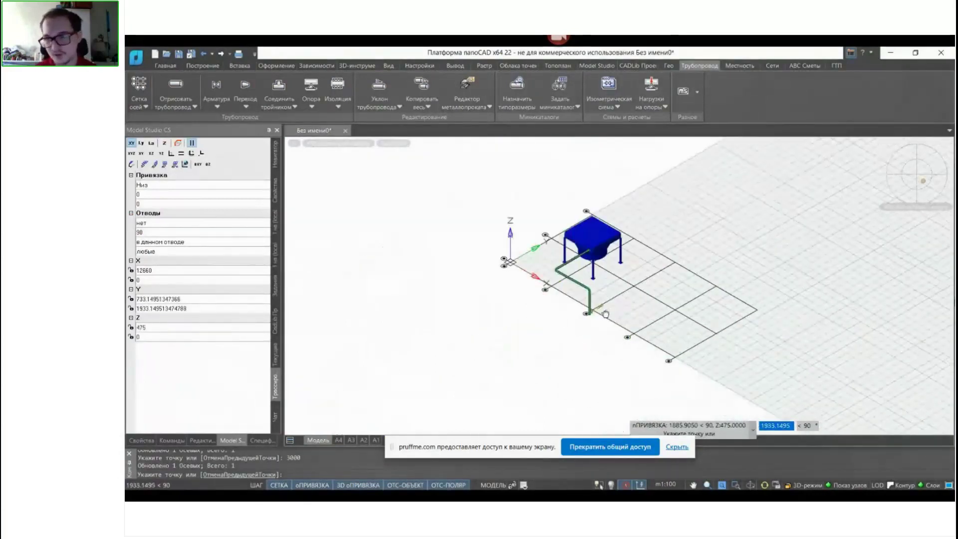
scroll(606, 313, "up", 5)
scroll(598, 322, "down", 2)
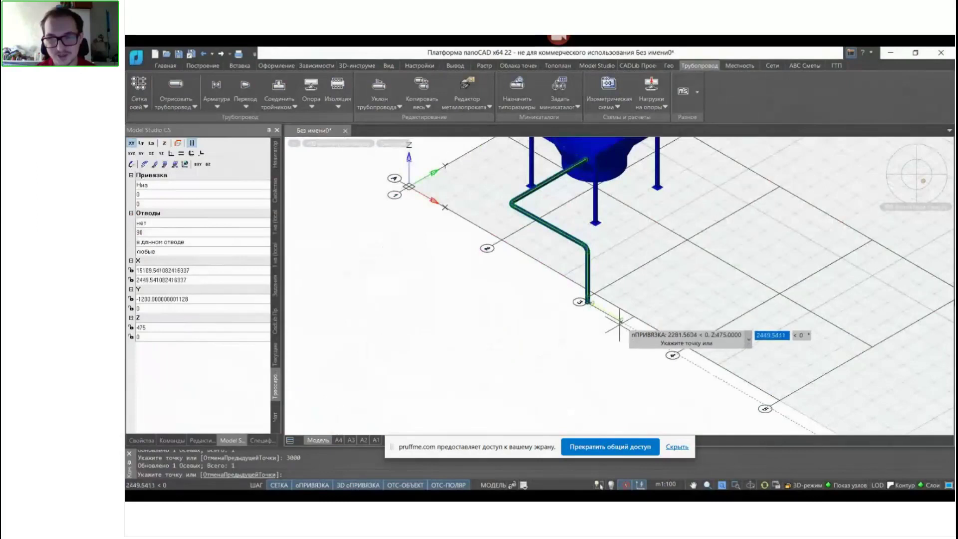
type("5000")
key("Return")
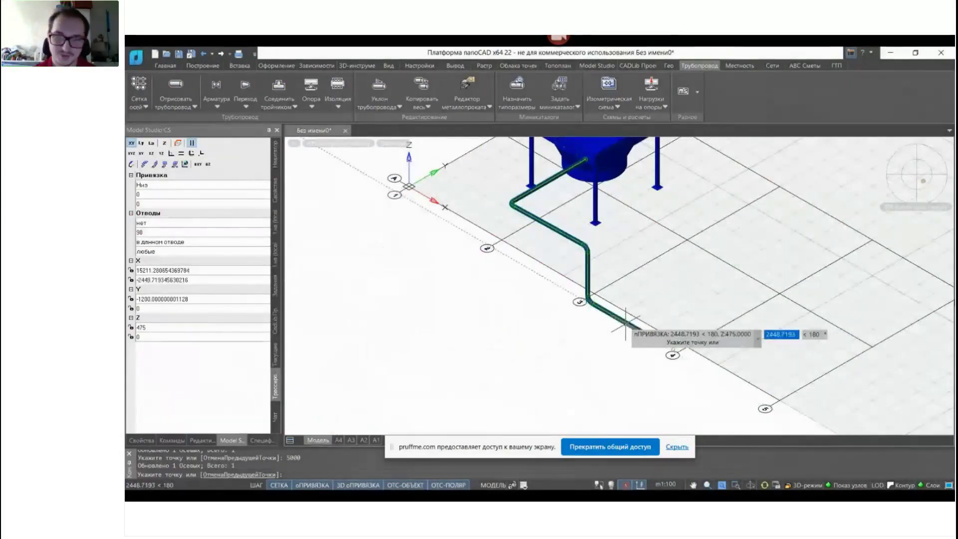
key("Escape")
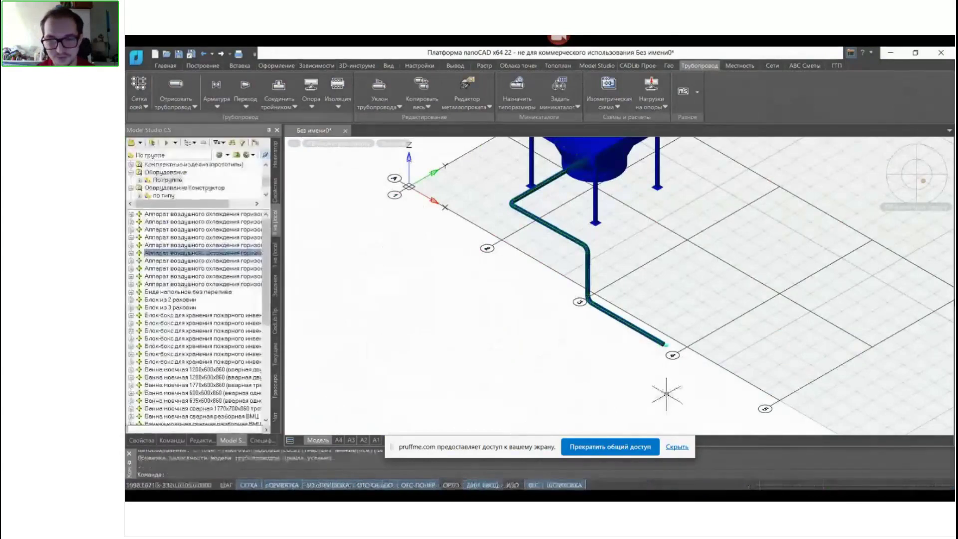
scroll(674, 352, "up", 5)
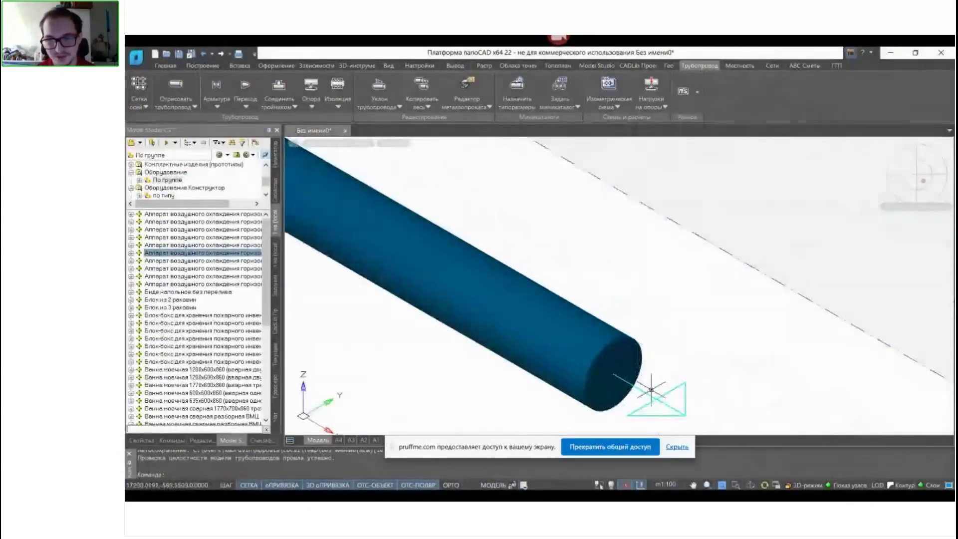
left_click(622, 379)
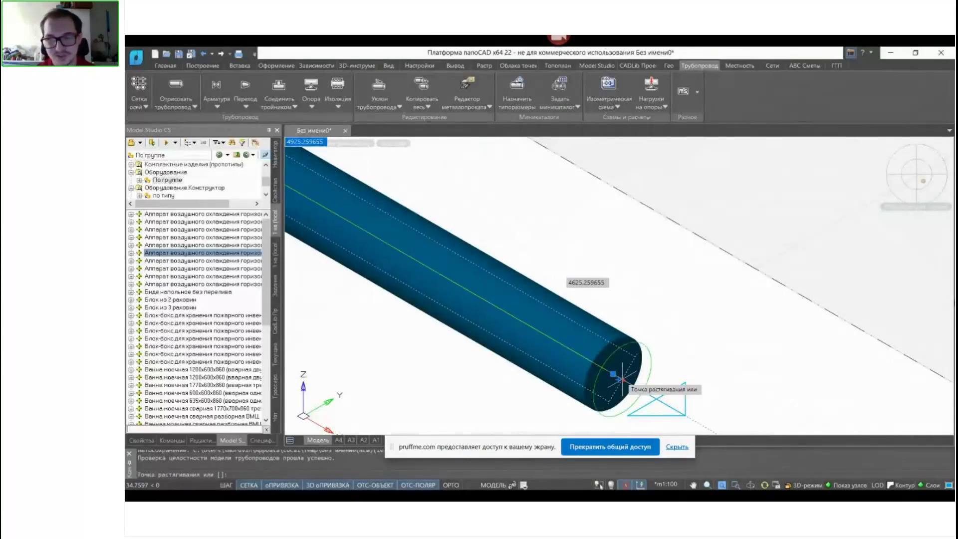
key("Escape")
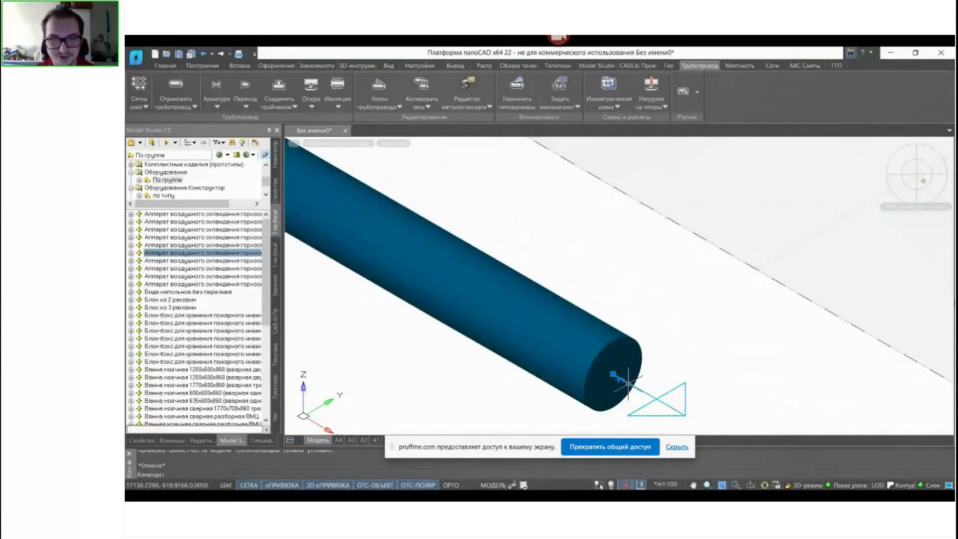
scroll(628, 383, "up", 5)
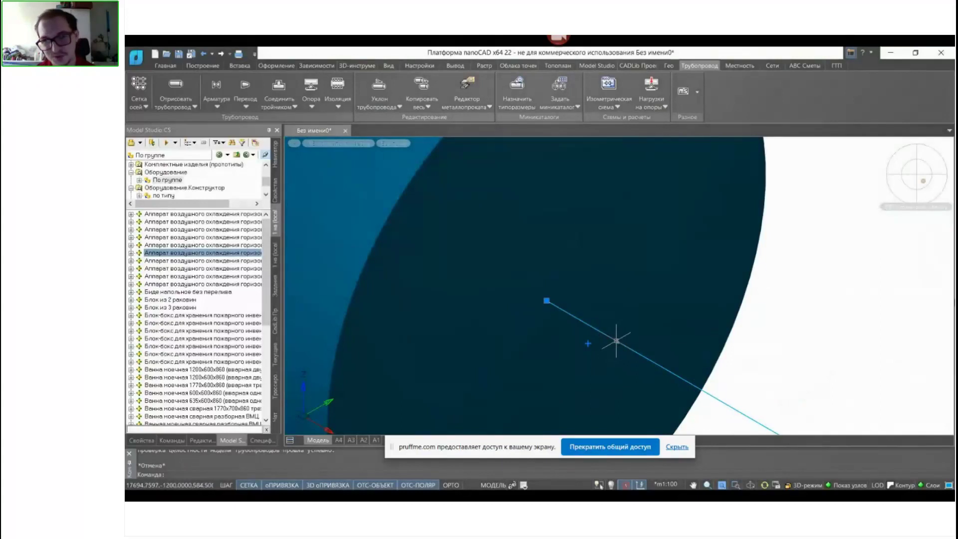
left_click(617, 341)
key("Escape")
scroll(689, 378, "up", 2)
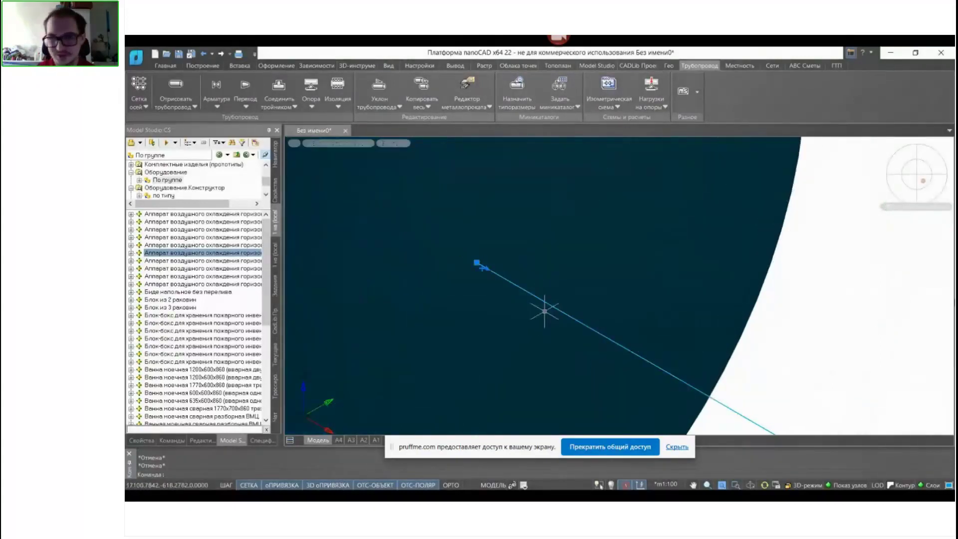
left_click(476, 262)
key("Escape")
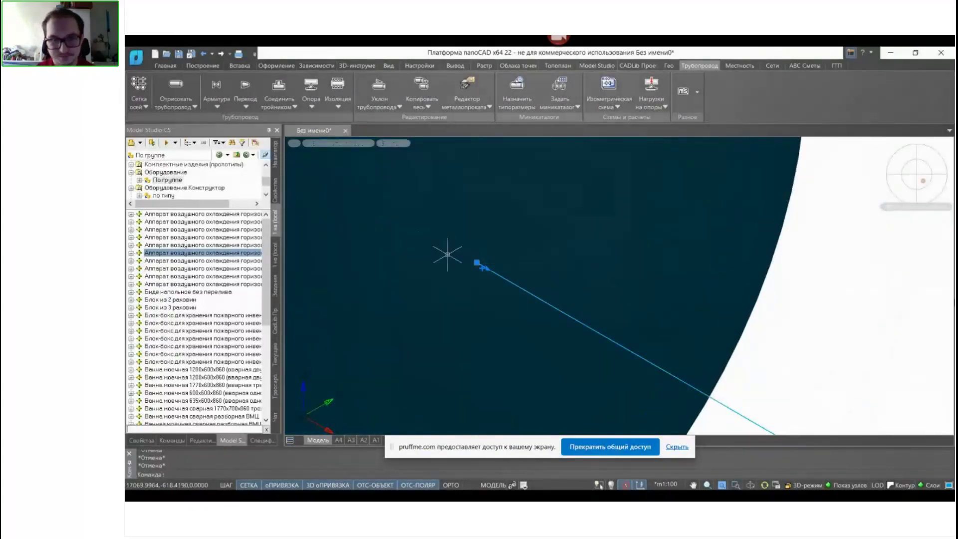
scroll(447, 254, "down", 4)
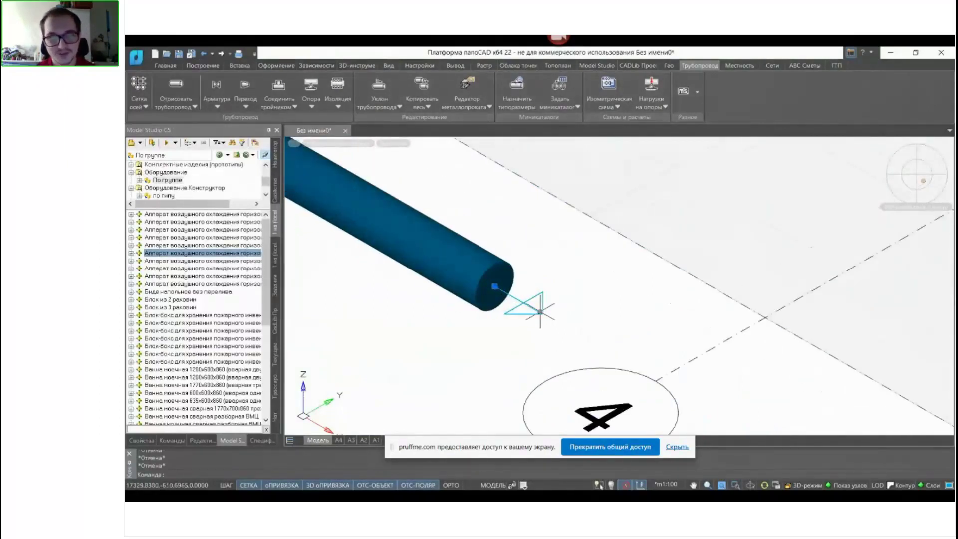
scroll(544, 314, "down", 5)
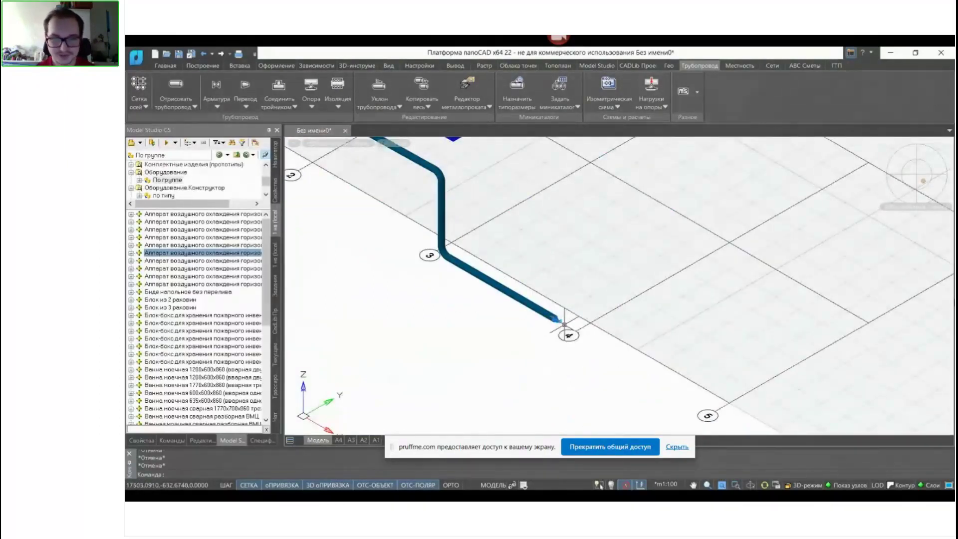
key("alt+Tab")
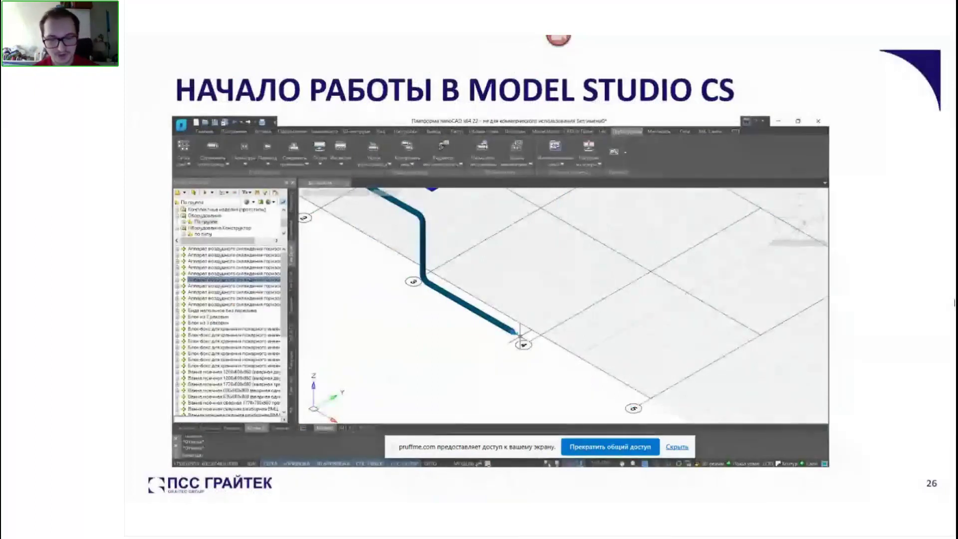
key("Right")
mouse_move(658, 373)
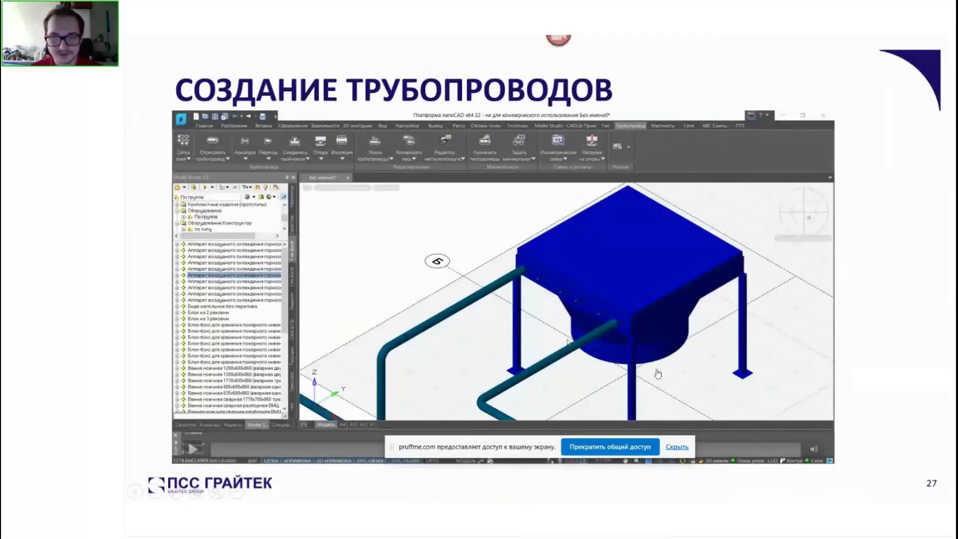
left_click(567, 342)
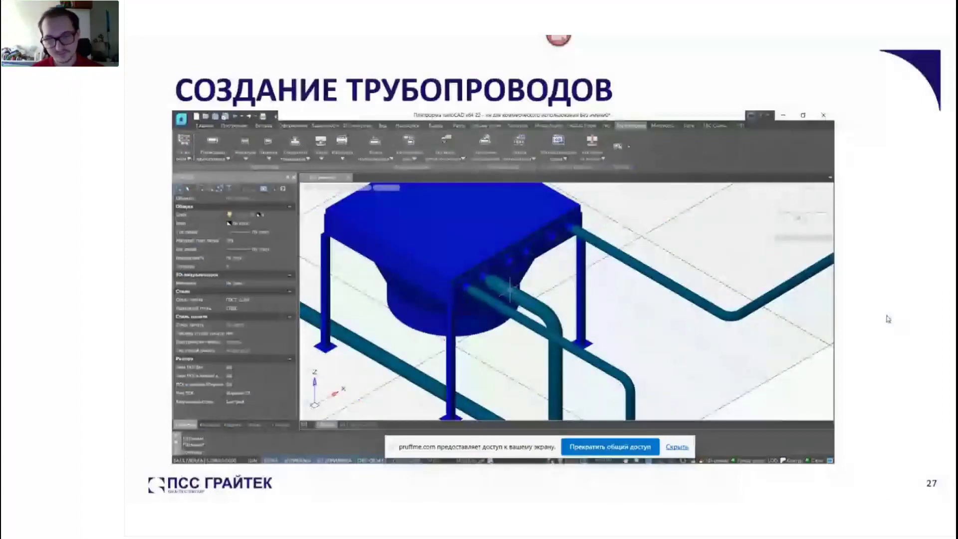
key("Right")
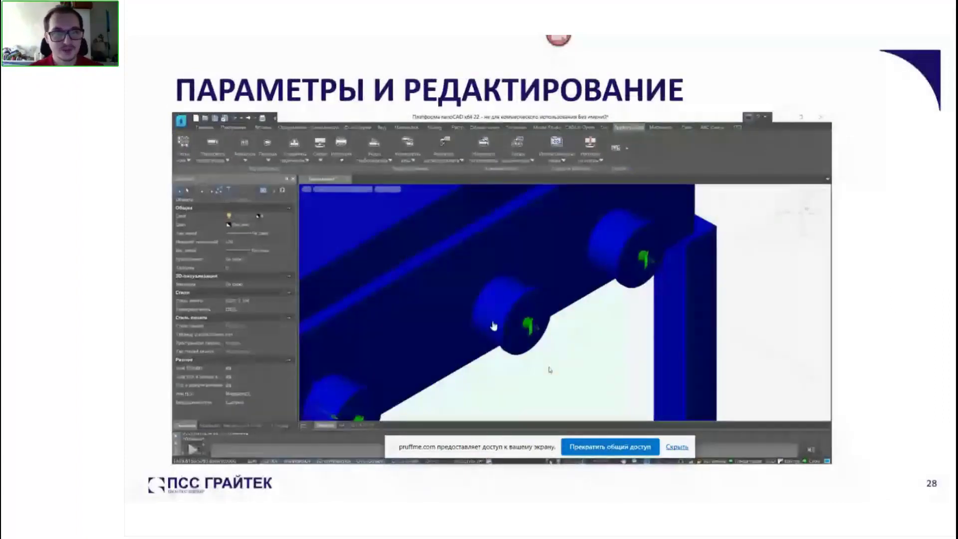
key("Right")
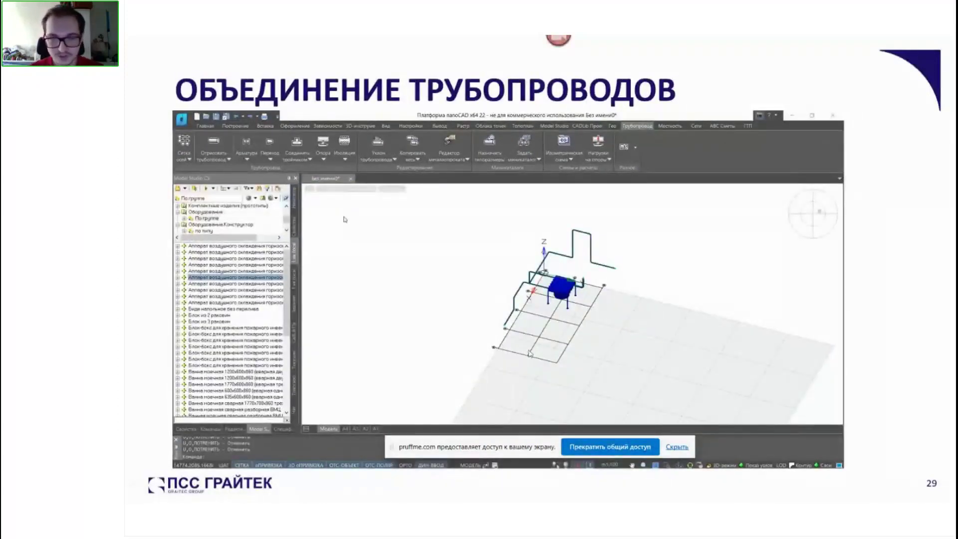
key("Left")
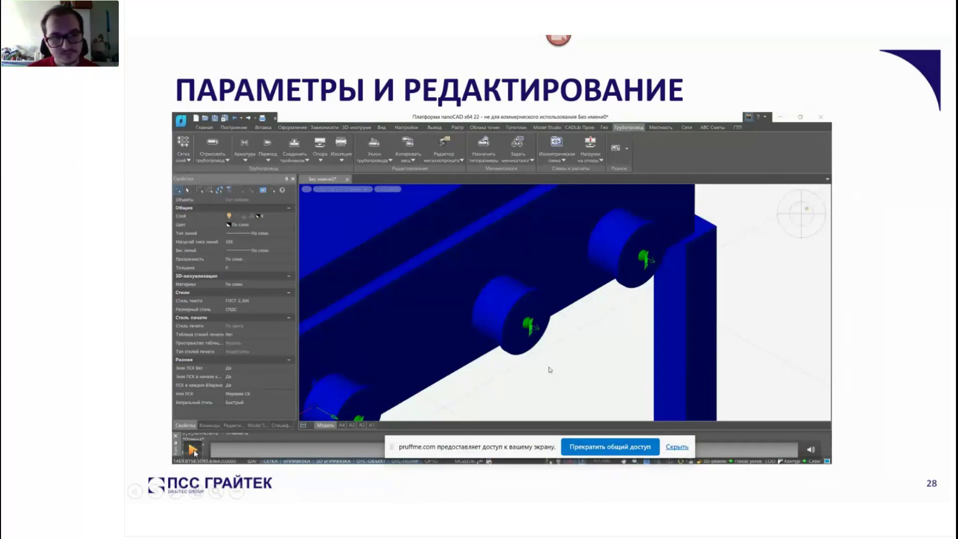
left_click(193, 450)
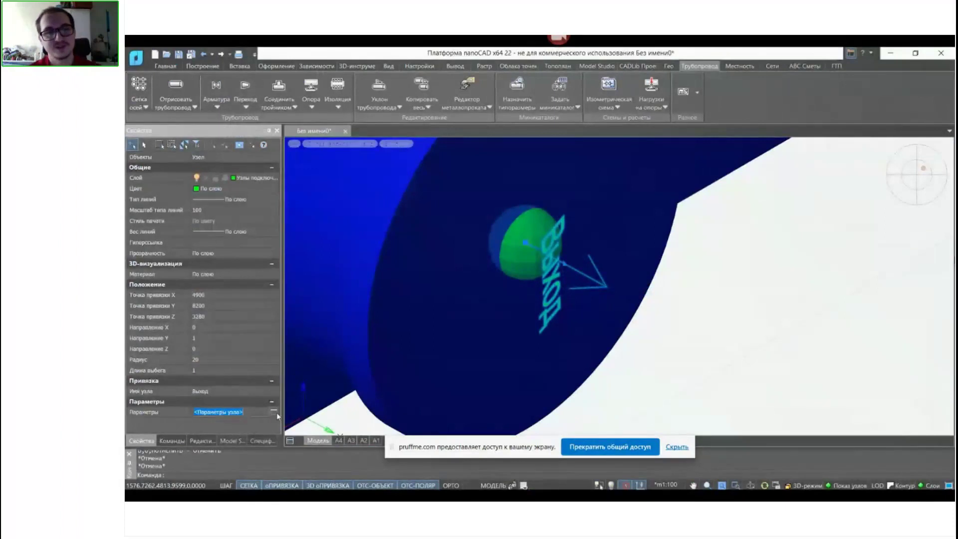
Examine the Diameter and DN parameters of Порт1 on the outlet nozzle's node
left_click(361, 202)
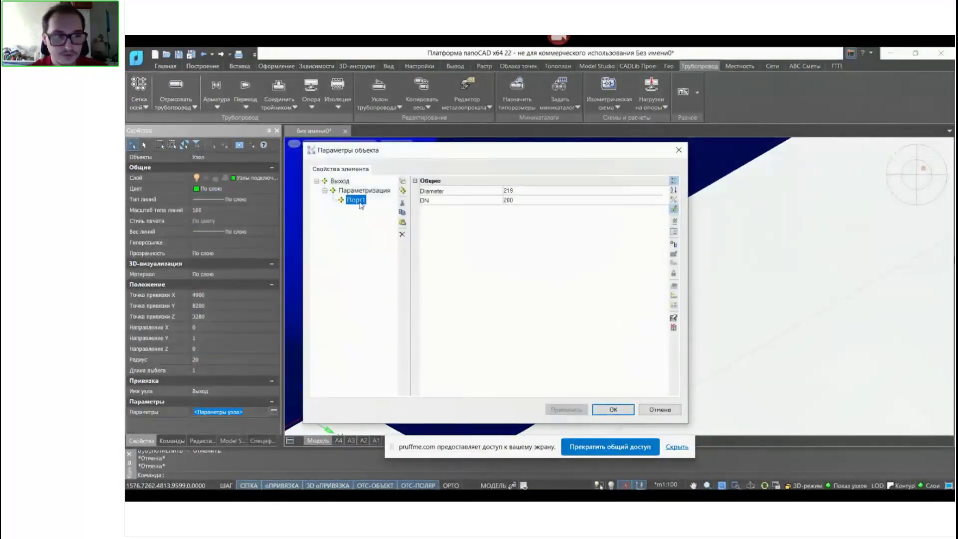
left_click(521, 192)
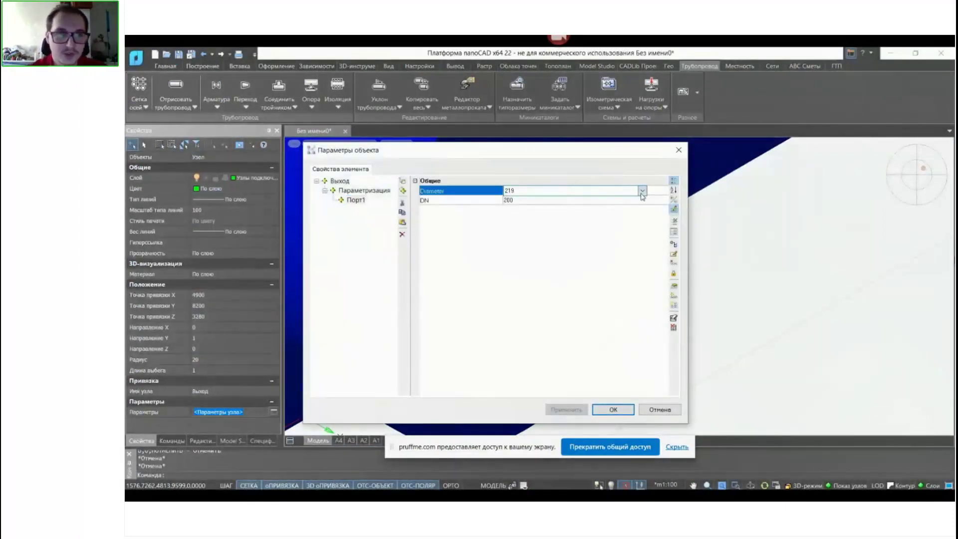
left_click(541, 200)
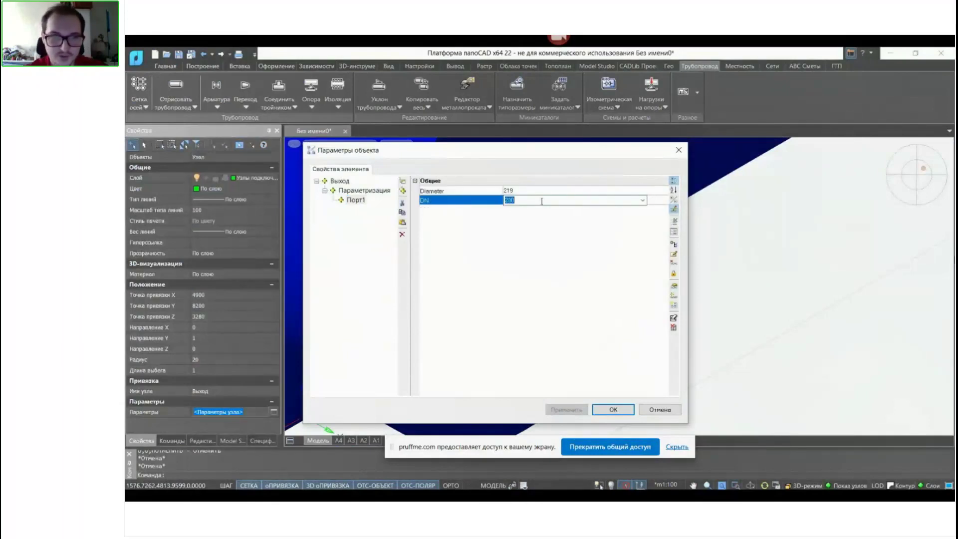
left_click(555, 267)
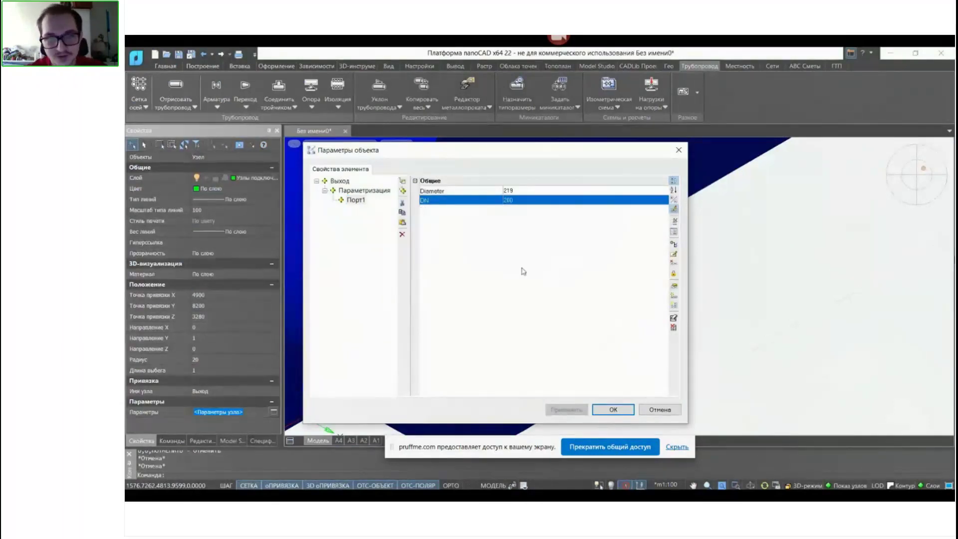
key("Return")
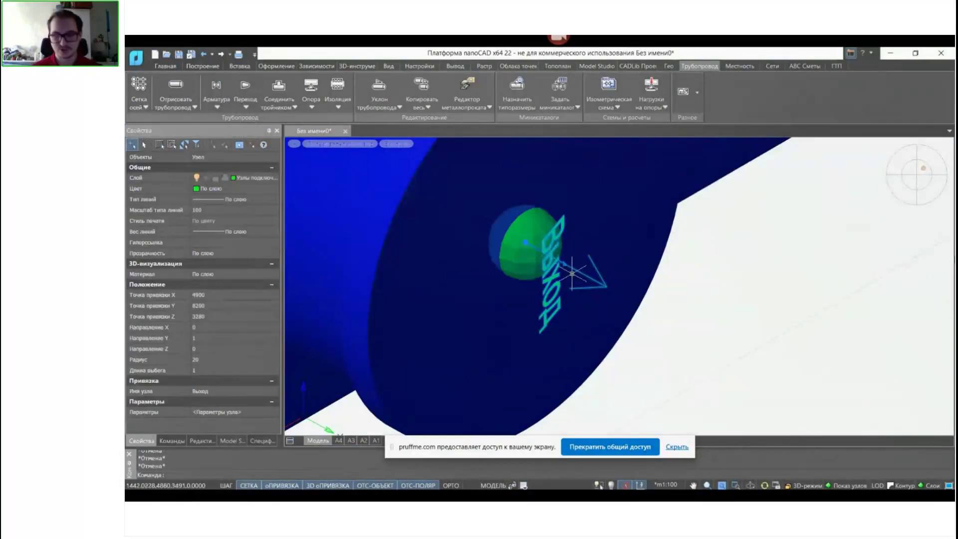
Start a pipeline from the outlet node with the TX_DEMO minicatalog, keeping pipe diameter 325, DN 300 and inserting a reducer
right_click(563, 263)
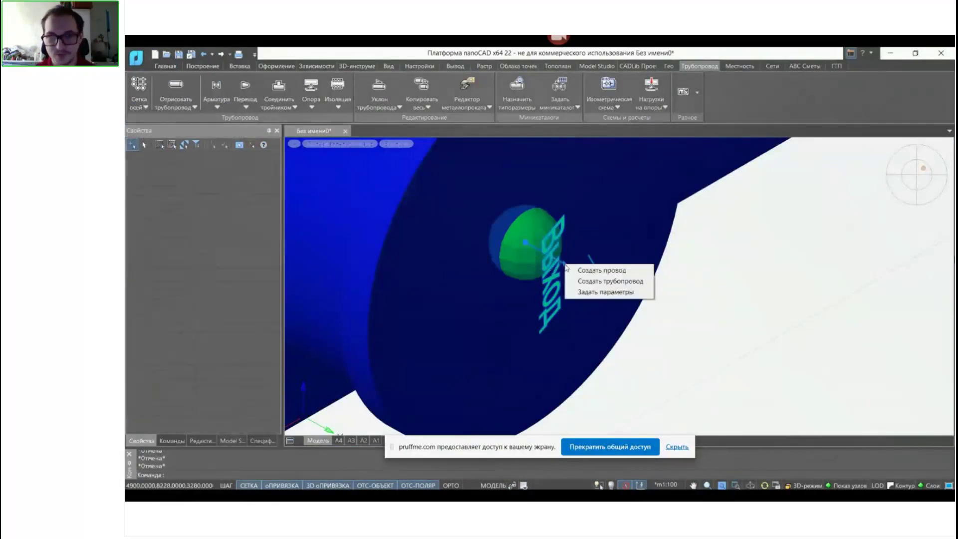
left_click(607, 281)
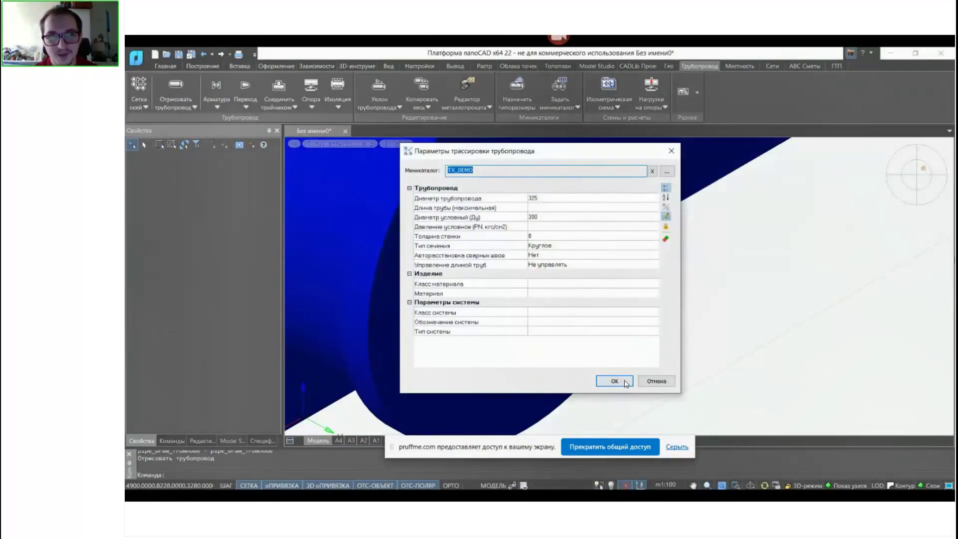
left_click(625, 383)
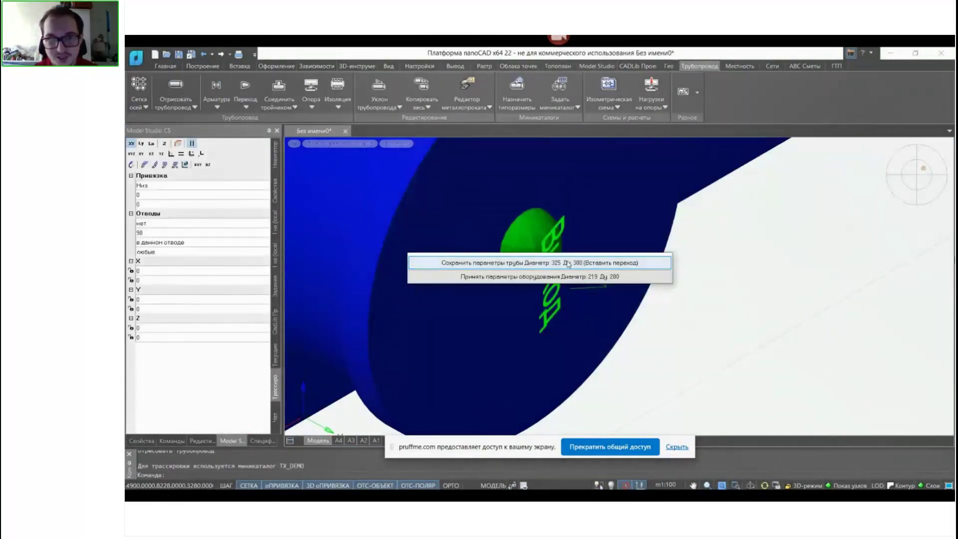
left_click(566, 263)
Route the pipeline straight out from the outlet nozzle, turn it vertically upward for about 2.5 m, and finish the route
scroll(698, 379, "down", 5)
left_click(759, 350)
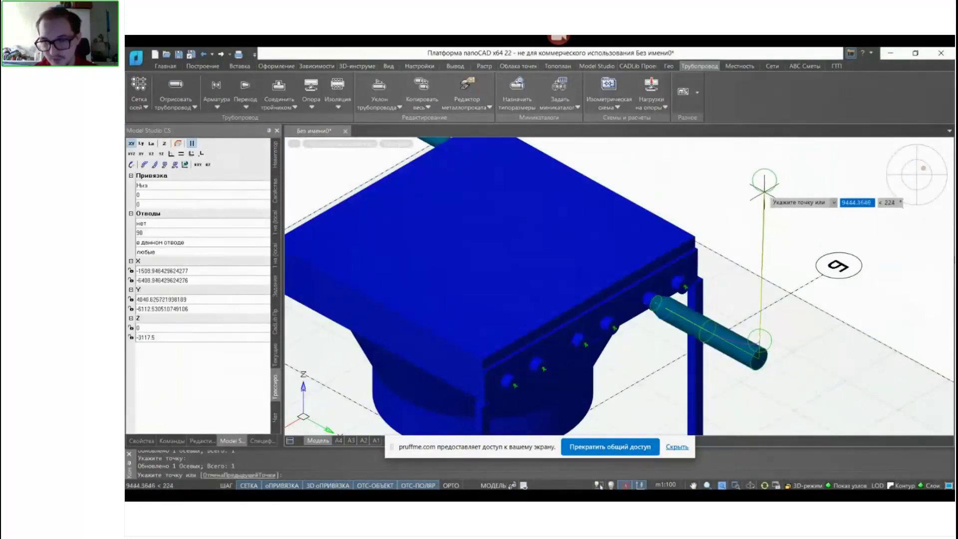
left_click(753, 218)
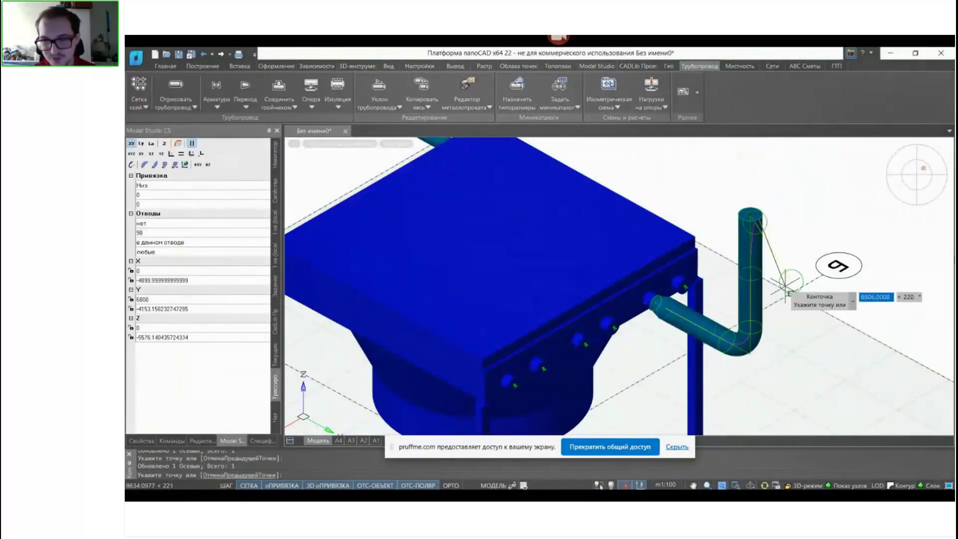
key("Escape")
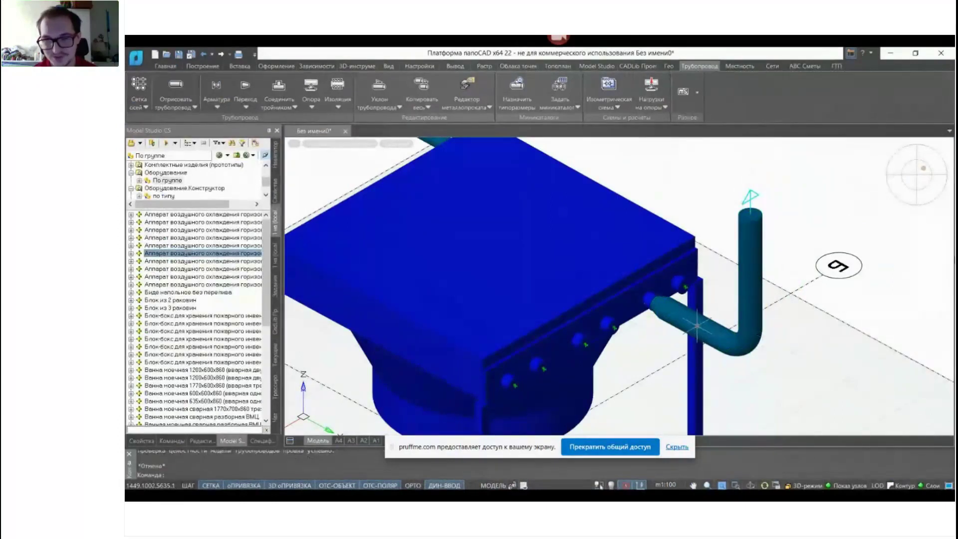
key("Escape")
Examine the reducer at the outlet nozzle and the pipeline's run around the air-cooling unit
left_click(655, 314)
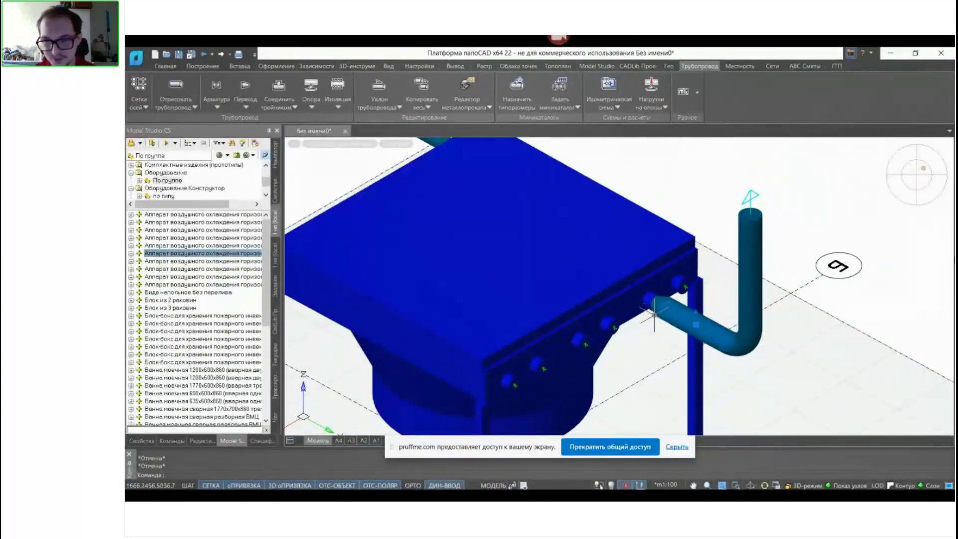
scroll(654, 315, "up", 3)
scroll(681, 283, "down", 2)
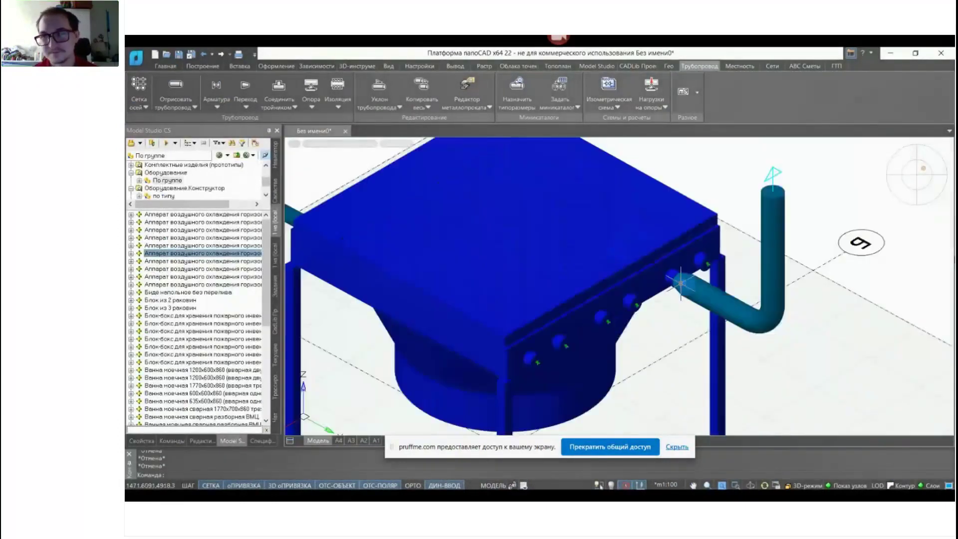
scroll(680, 283, "down", 2)
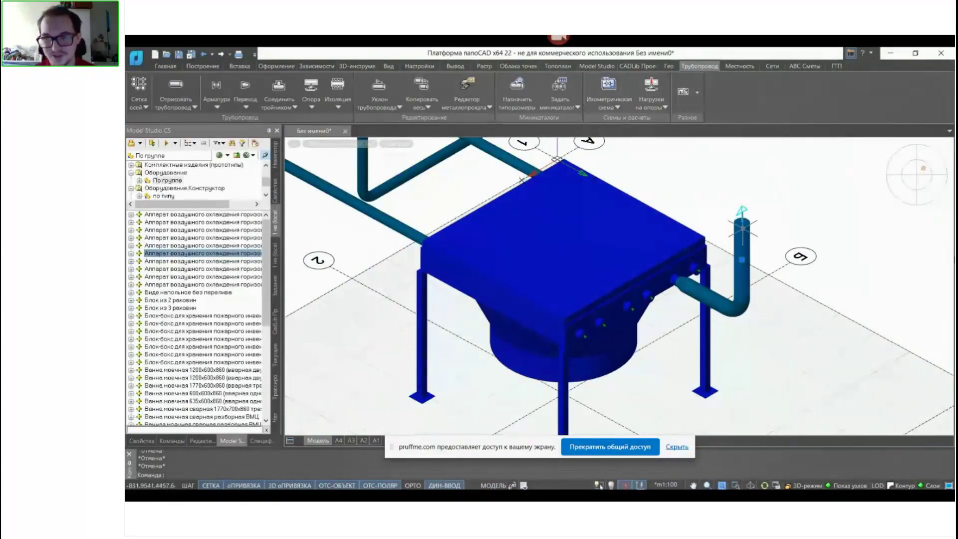
scroll(742, 229, "down", 3)
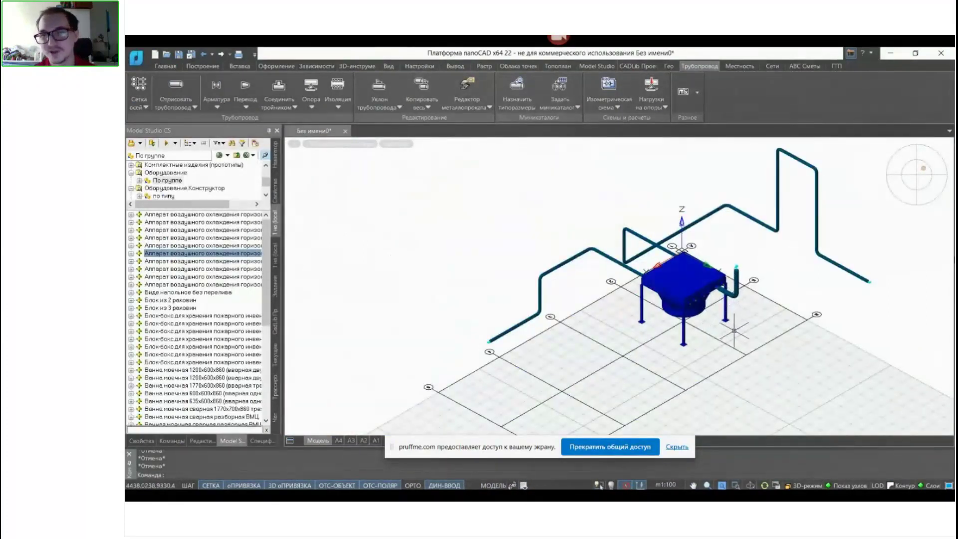
scroll(733, 330, "up", 5)
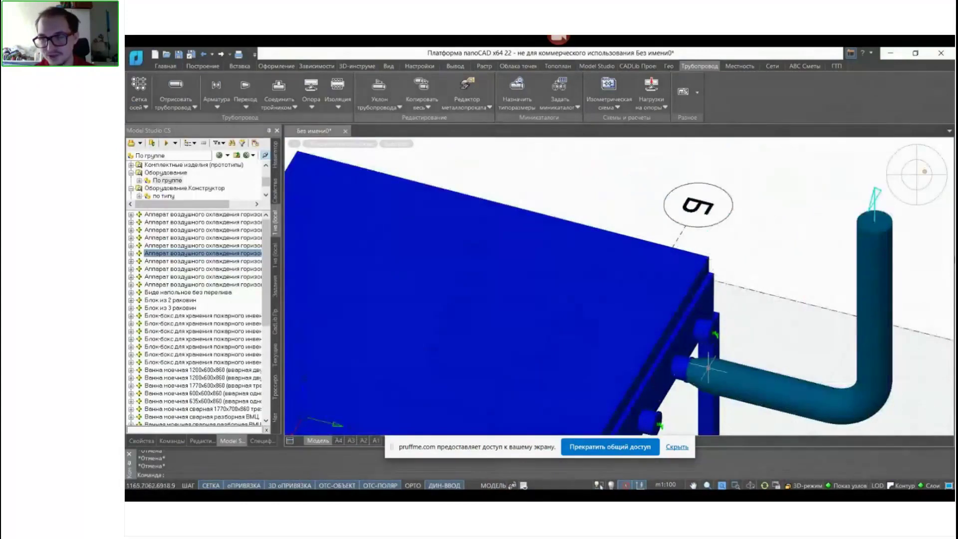
left_click(693, 383)
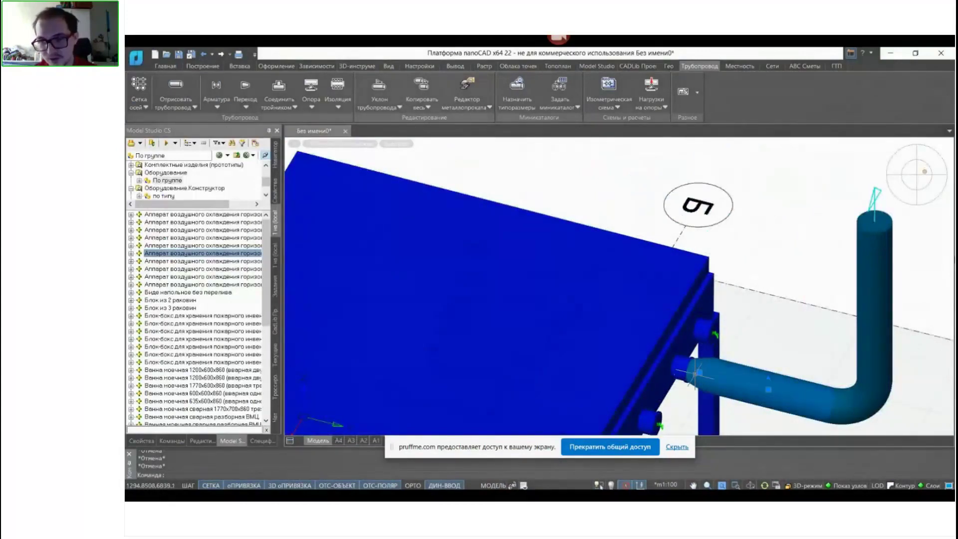
scroll(695, 373, "up", 5)
left_click(719, 327)
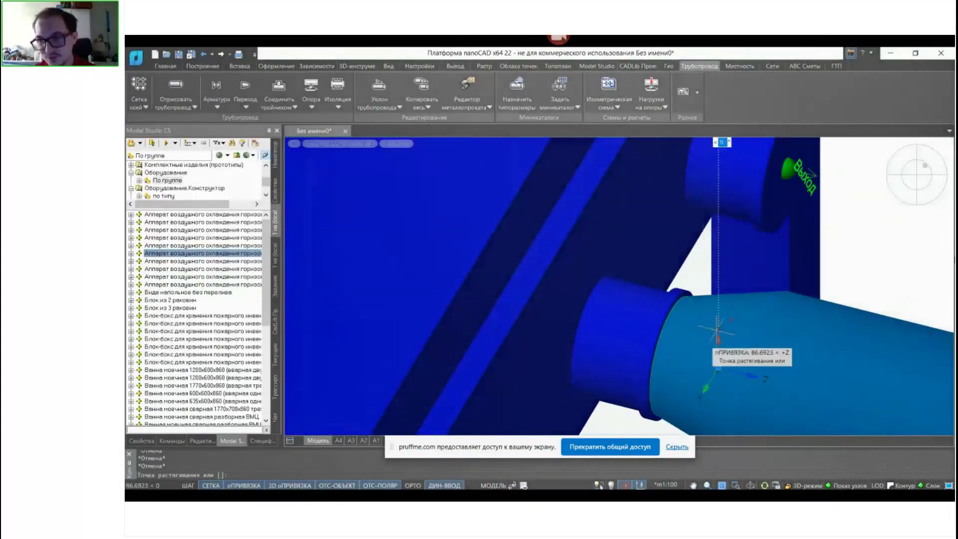
scroll(718, 326, "down", 5)
key("Escape")
middle_click_drag(741, 316, 670, 280)
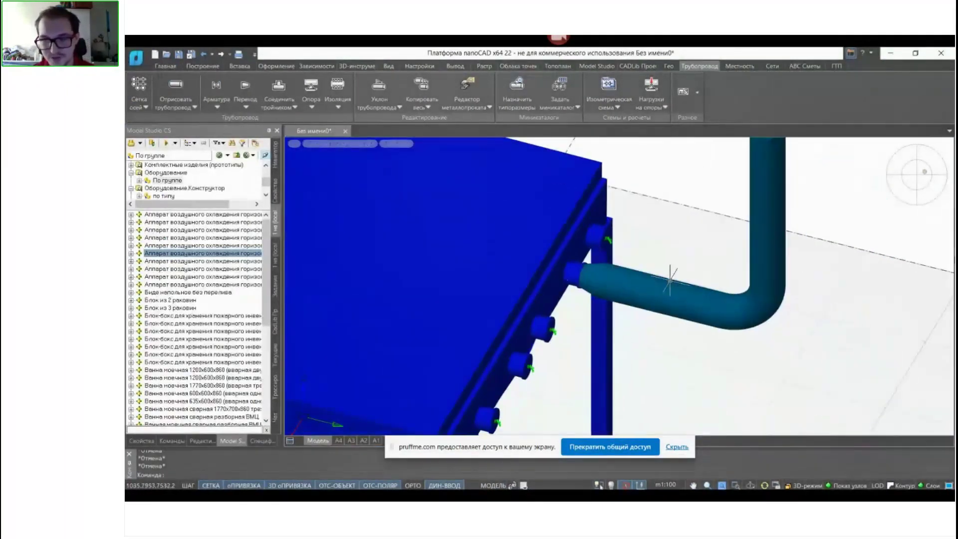
scroll(670, 280, "down", 5)
scroll(703, 261, "up", 3)
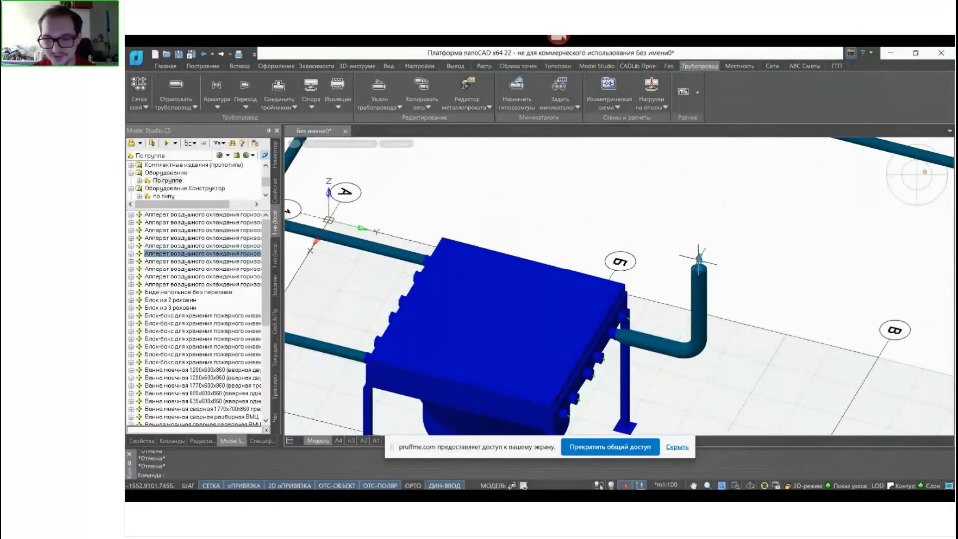
left_click(699, 258)
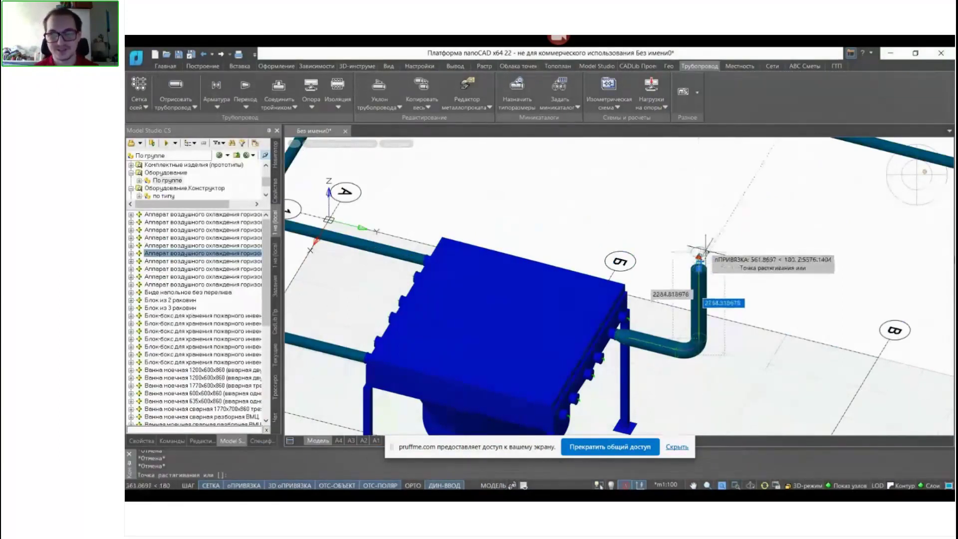
key("Escape")
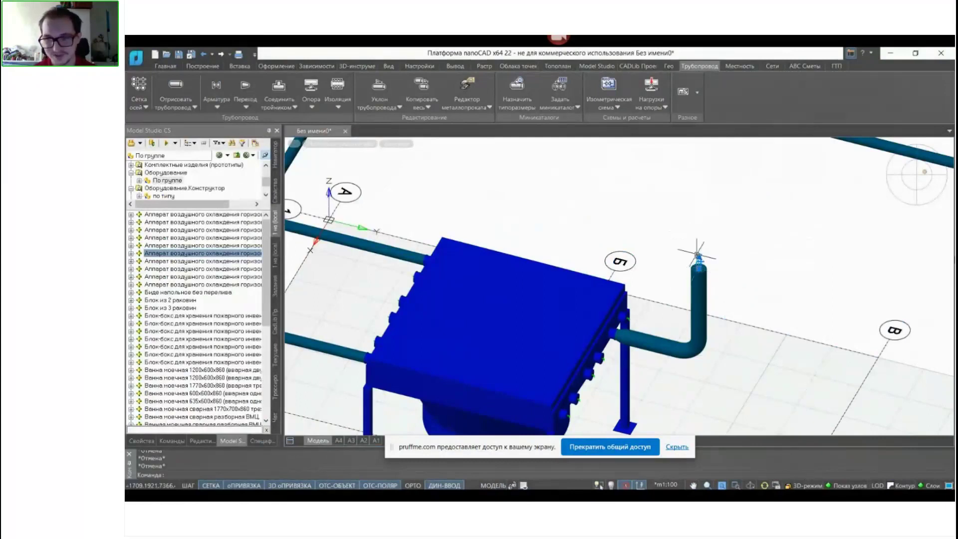
left_click(699, 258)
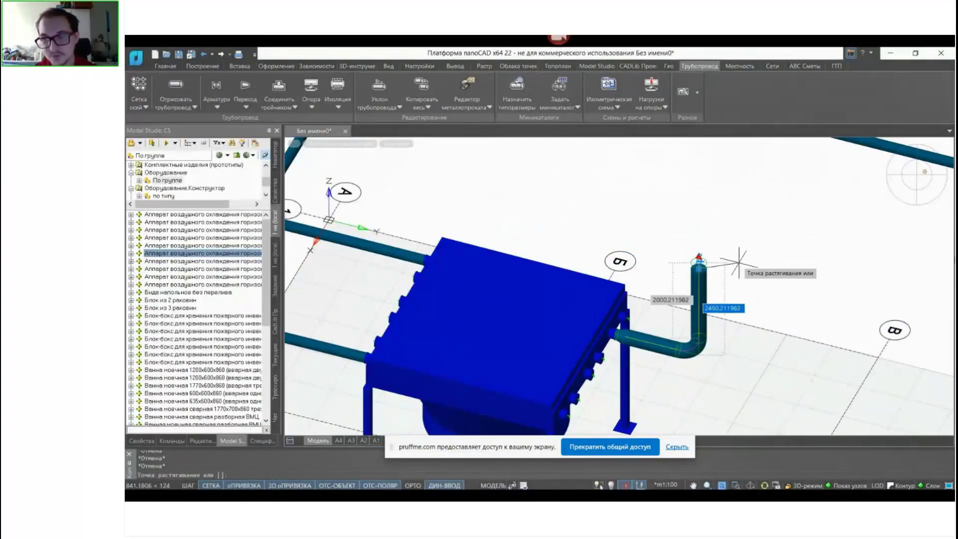
key("Escape")
scroll(693, 260, "up", 6)
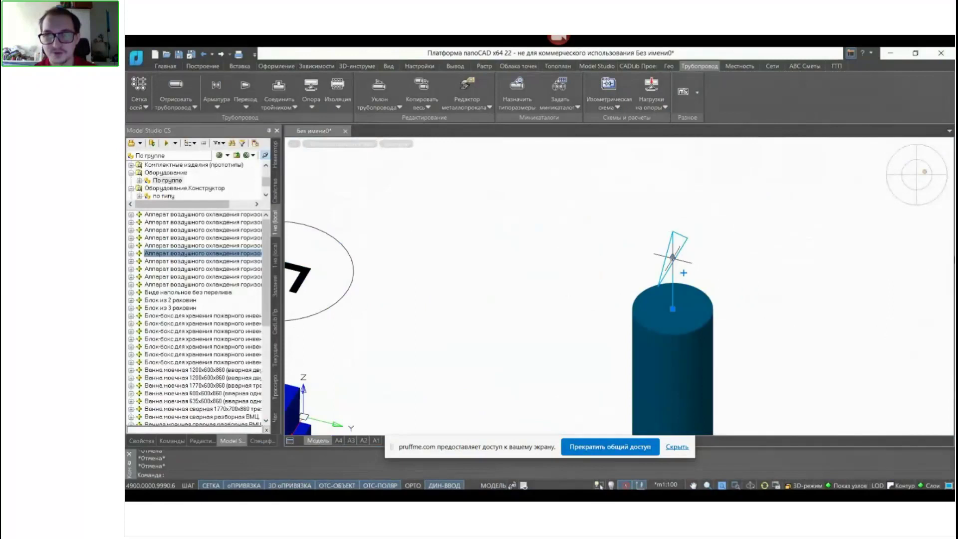
right_click(684, 273)
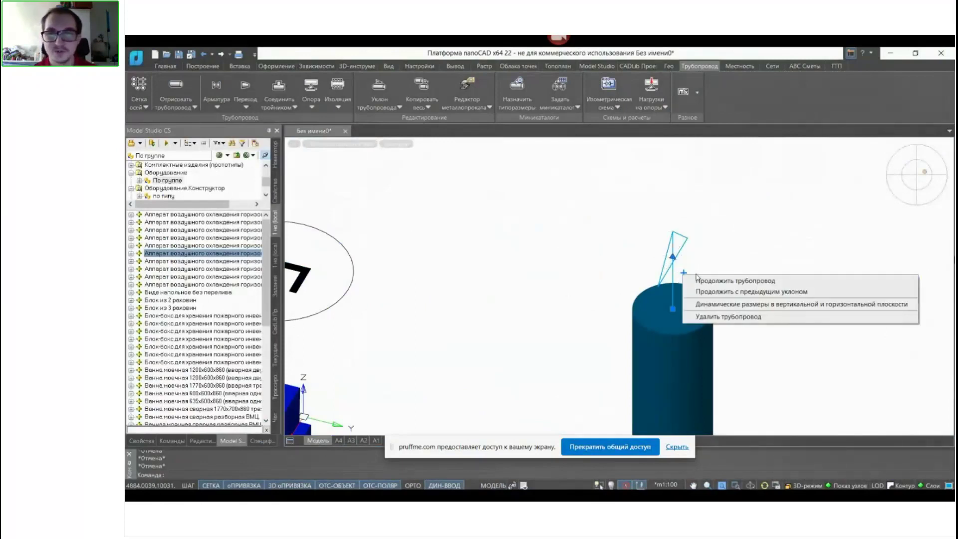
left_click(723, 282)
scroll(728, 272, "down", 5)
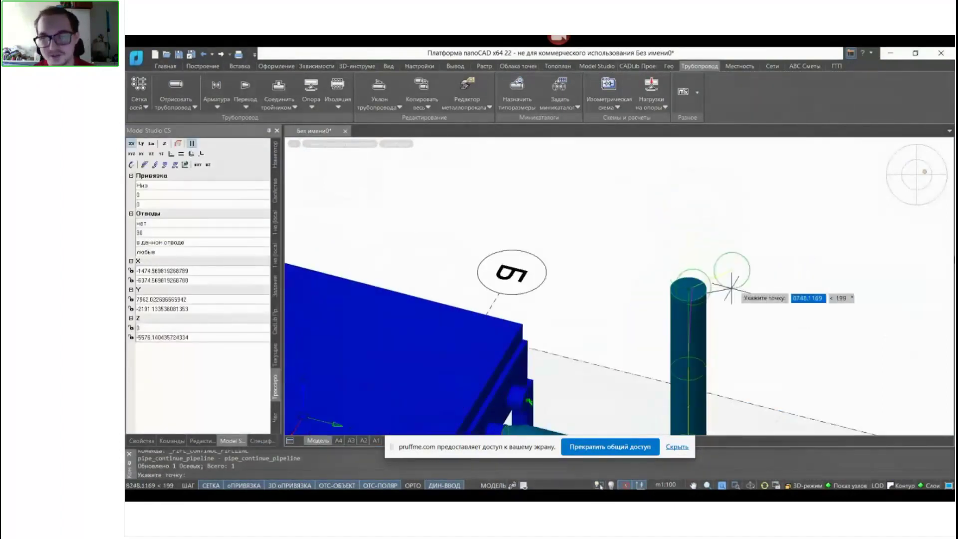
scroll(826, 342, "down", 4)
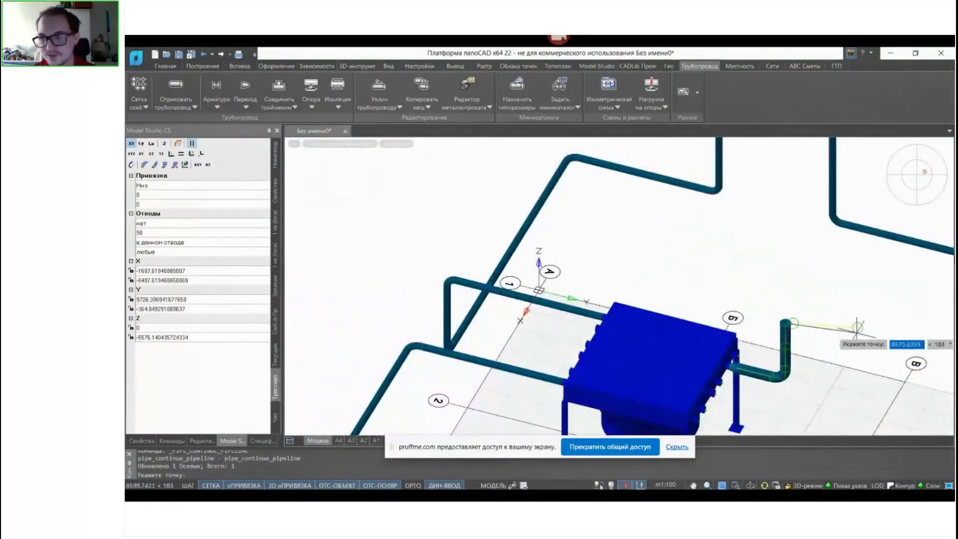
key("Escape")
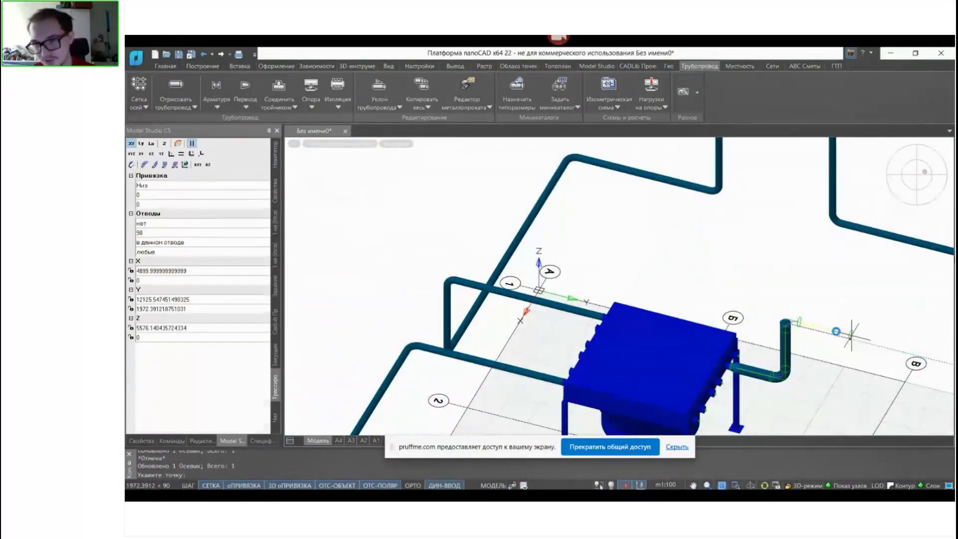
Examine the continuation marker at the upper open end of the vertical outlet pipeline
scroll(787, 323, "up", 6)
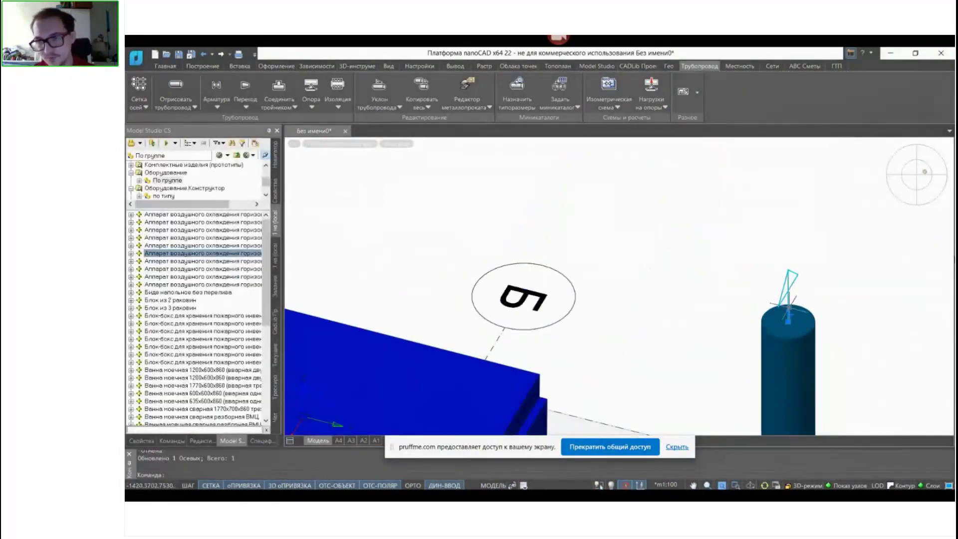
scroll(789, 312, "up", 5)
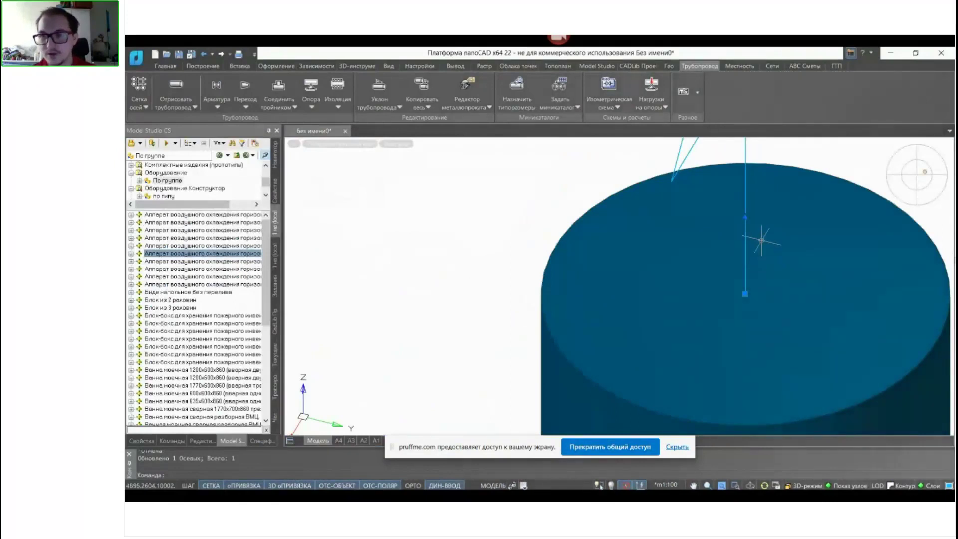
mouse_move(762, 241)
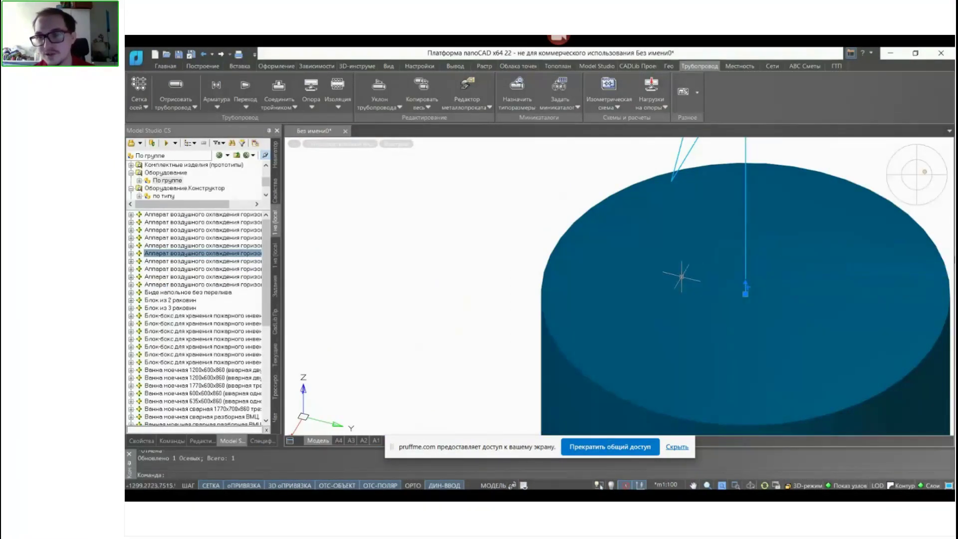
scroll(682, 275, "down", 10)
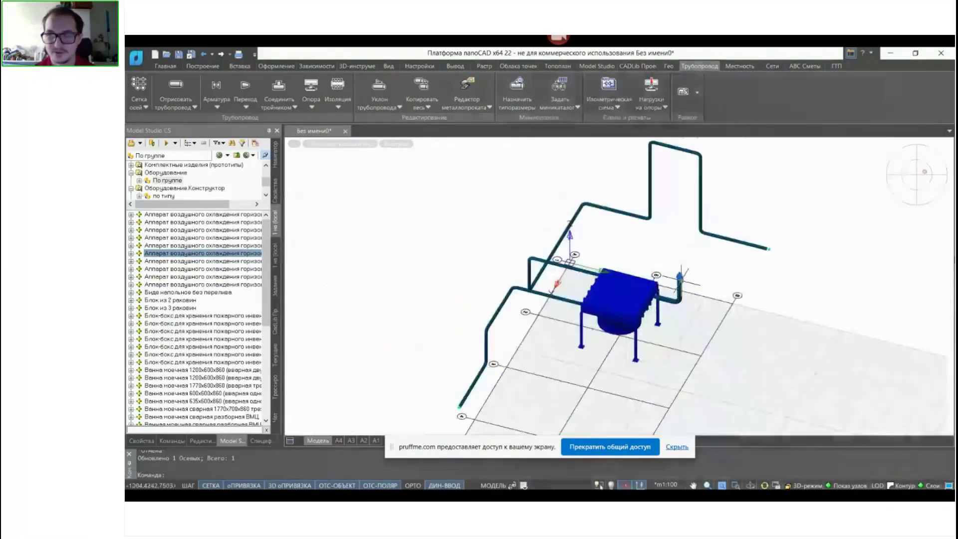
scroll(634, 248, "up", 7)
key("Escape")
scroll(646, 239, "down", 6)
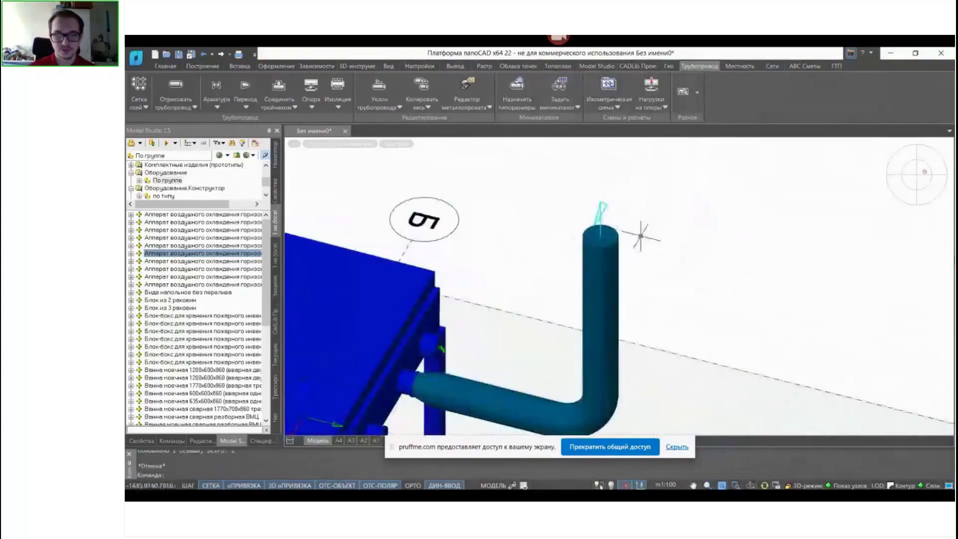
key("alt+Tab")
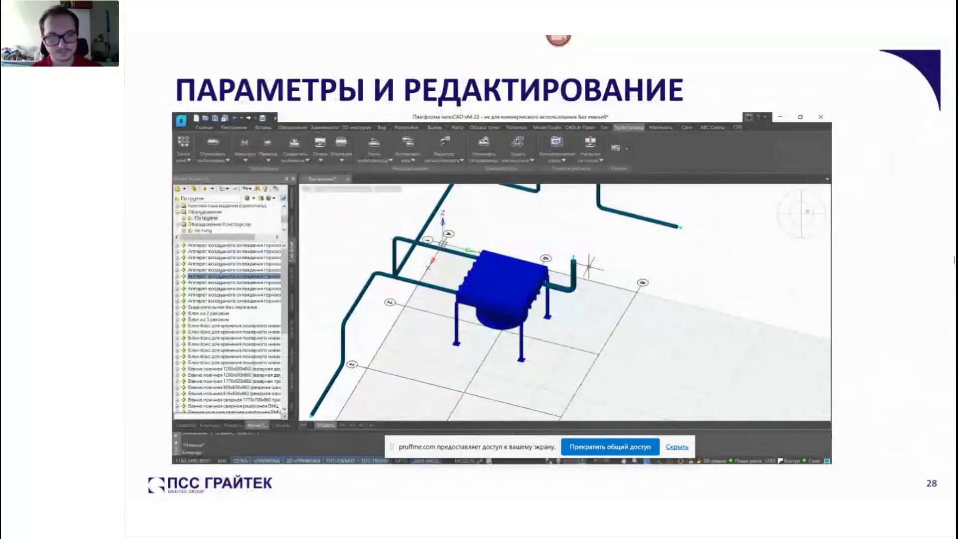
key("Right")
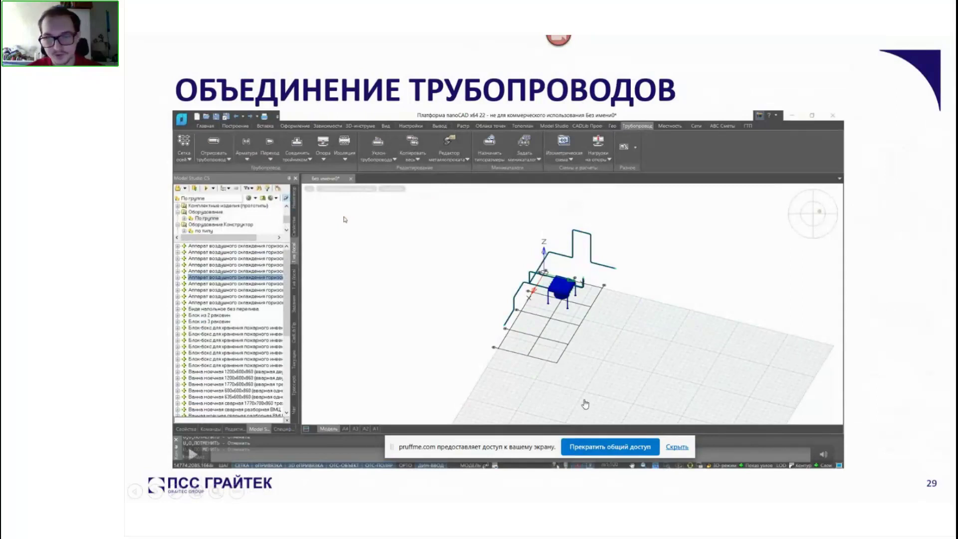
left_click(676, 448)
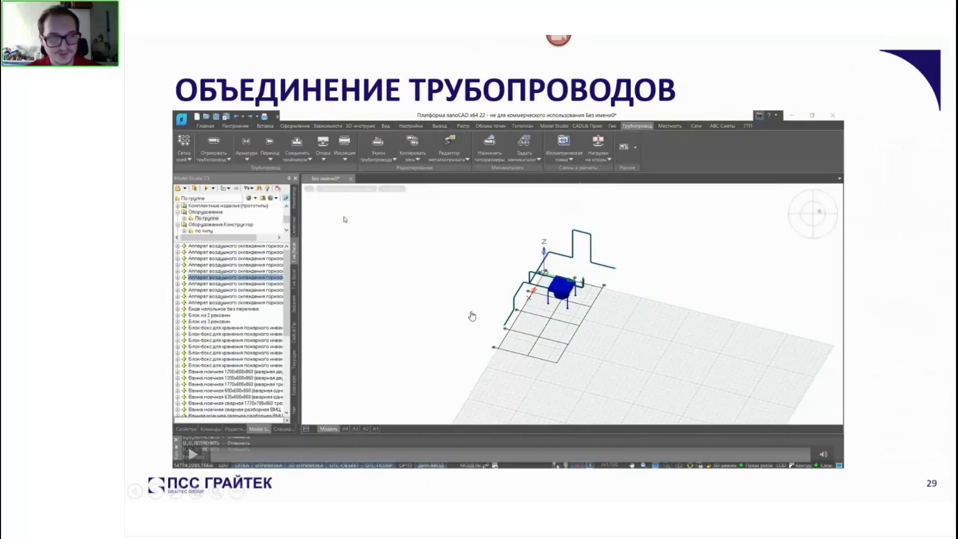
left_click(193, 454)
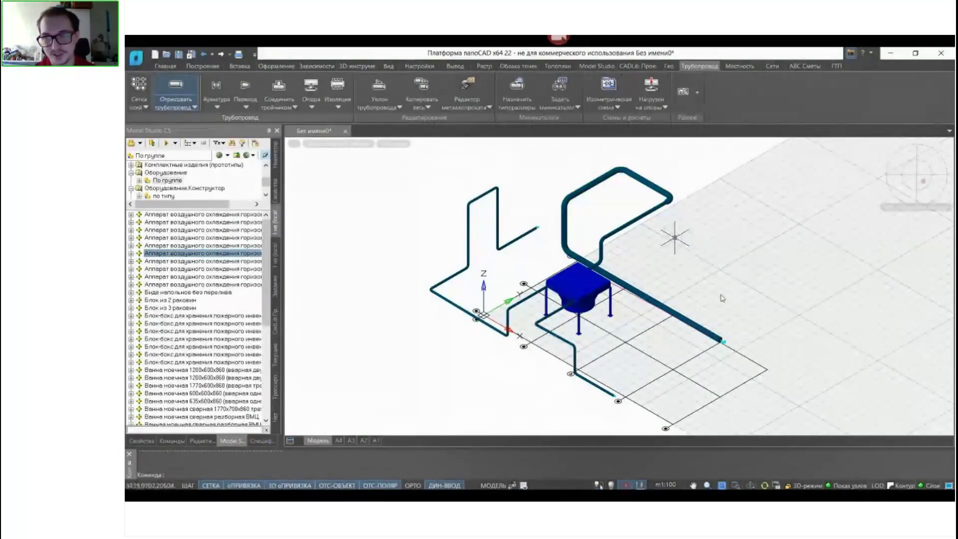
Examine the reducer and its properties where the thin outlet pipeline joins the elbow of the thicker pipeline
middle_click_drag(759, 248, 722, 296, "shift")
scroll(733, 284, "up", 4)
scroll(796, 289, "down", 2)
scroll(796, 288, "up", 5)
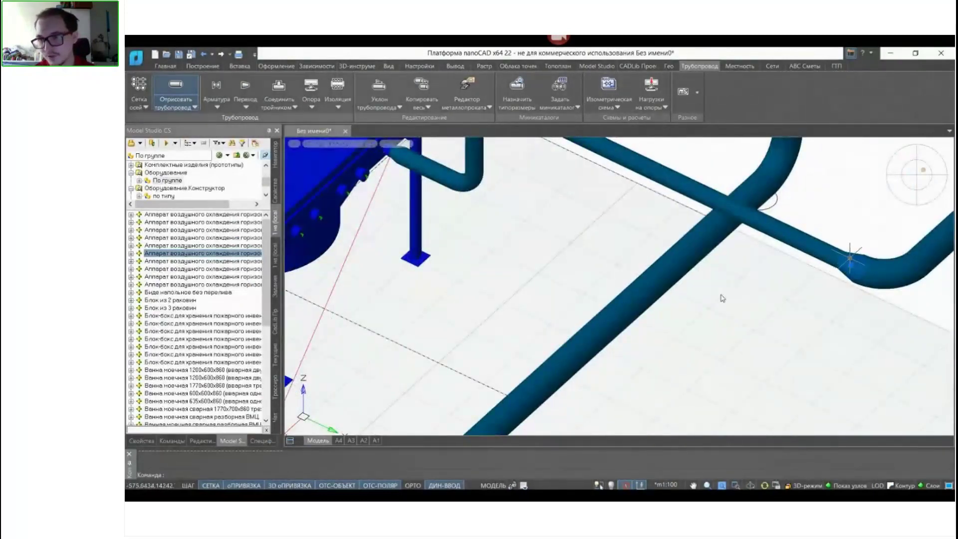
double_click(846, 260)
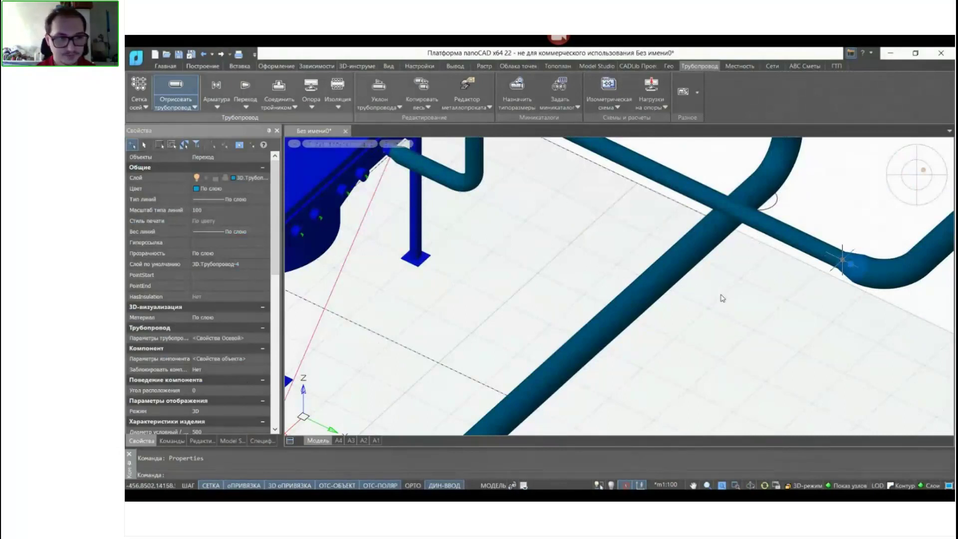
right_click(842, 260)
left_click(855, 490)
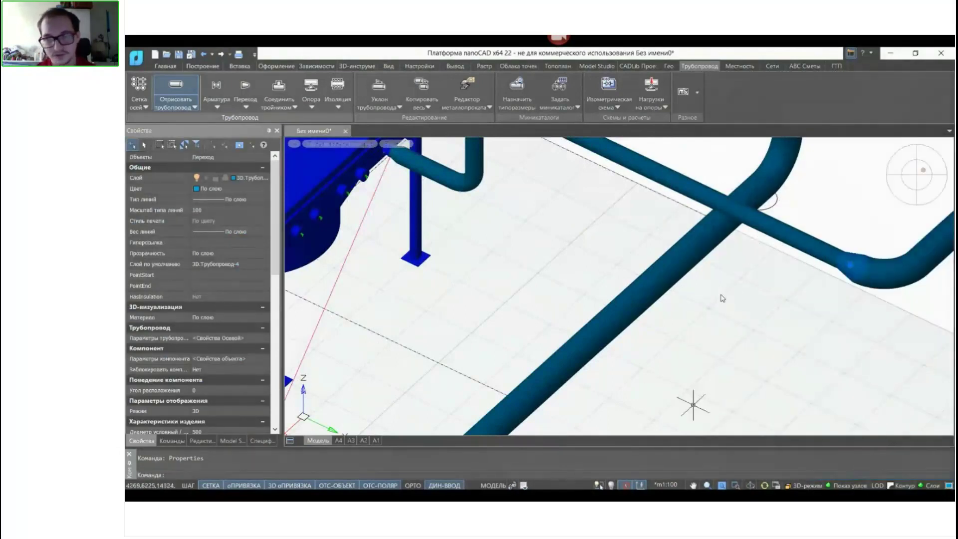
left_click(231, 441)
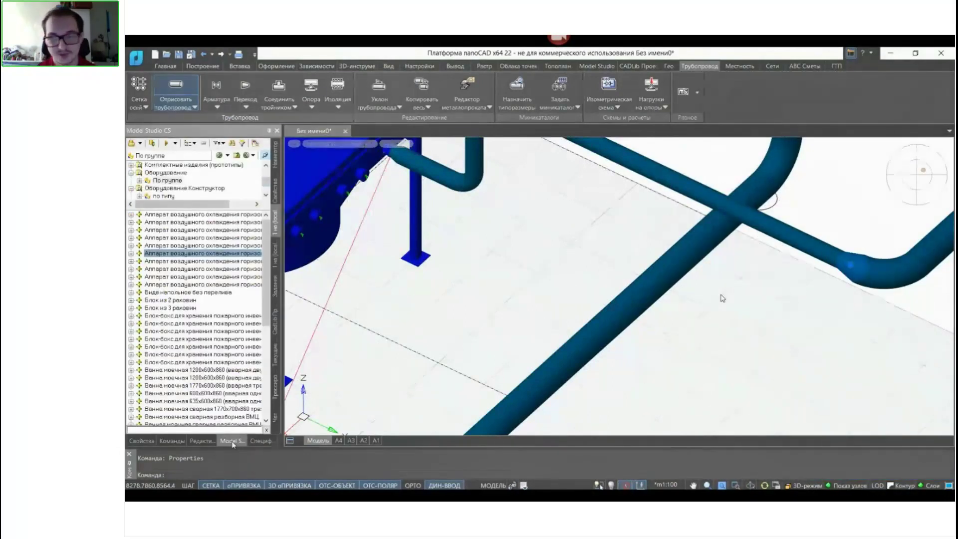
scroll(762, 290, "down", 3)
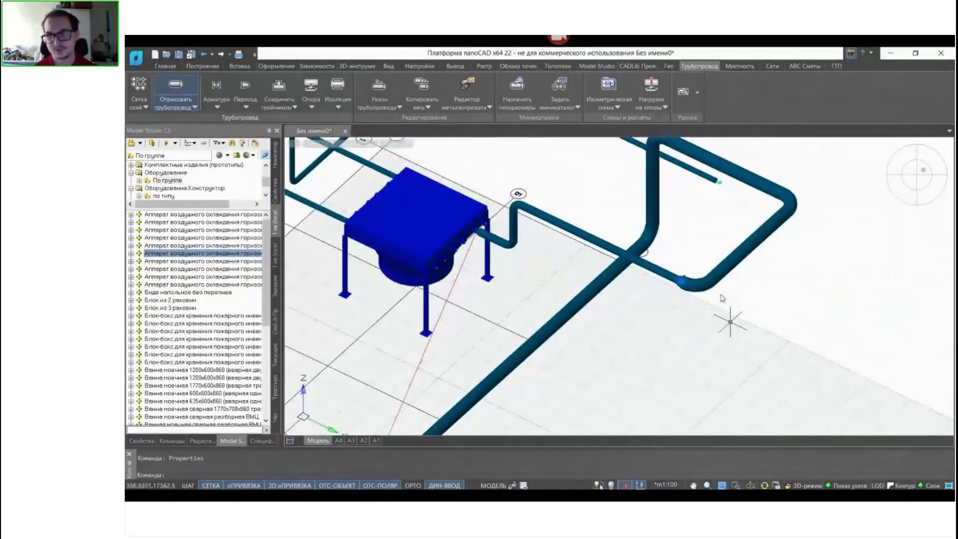
scroll(683, 283, "up", 3)
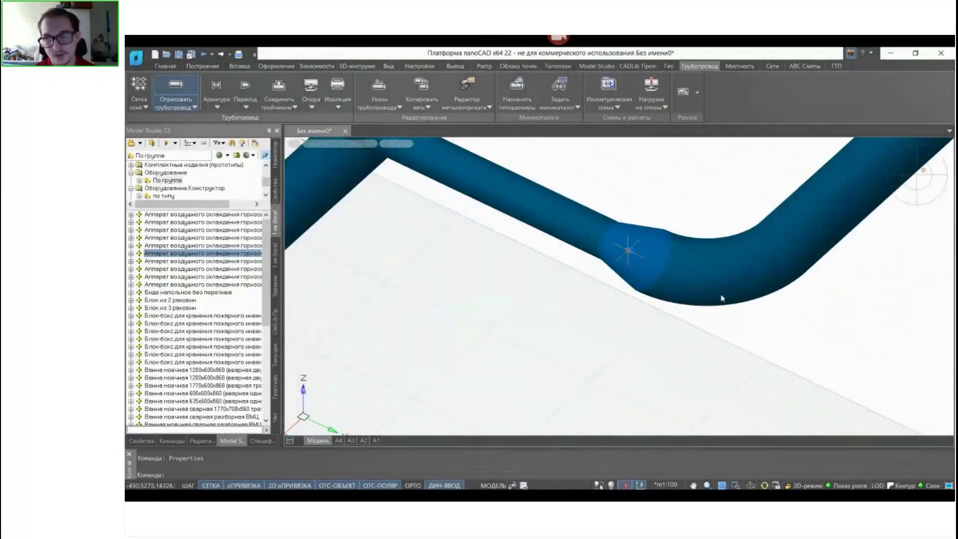
scroll(628, 249, "down", 4)
key("Escape")
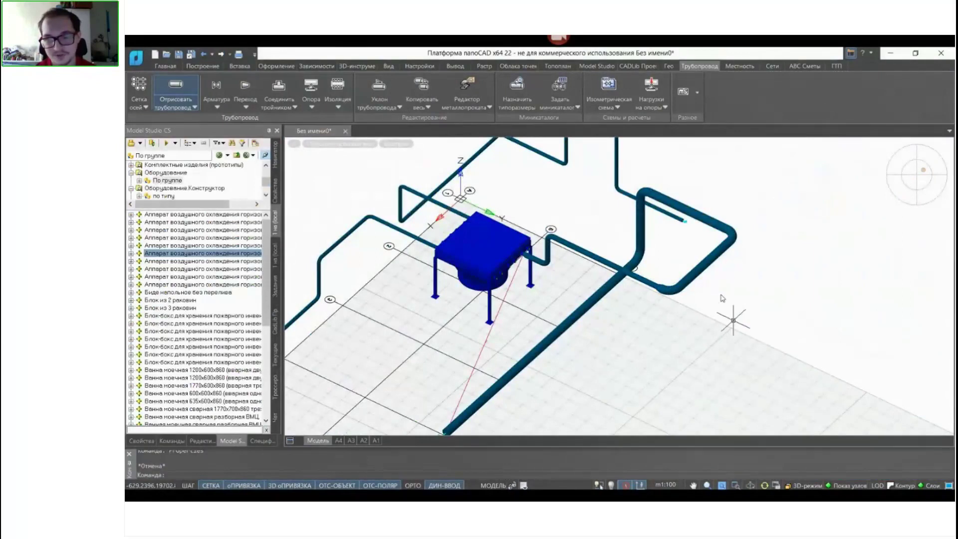
key("alt+Tab")
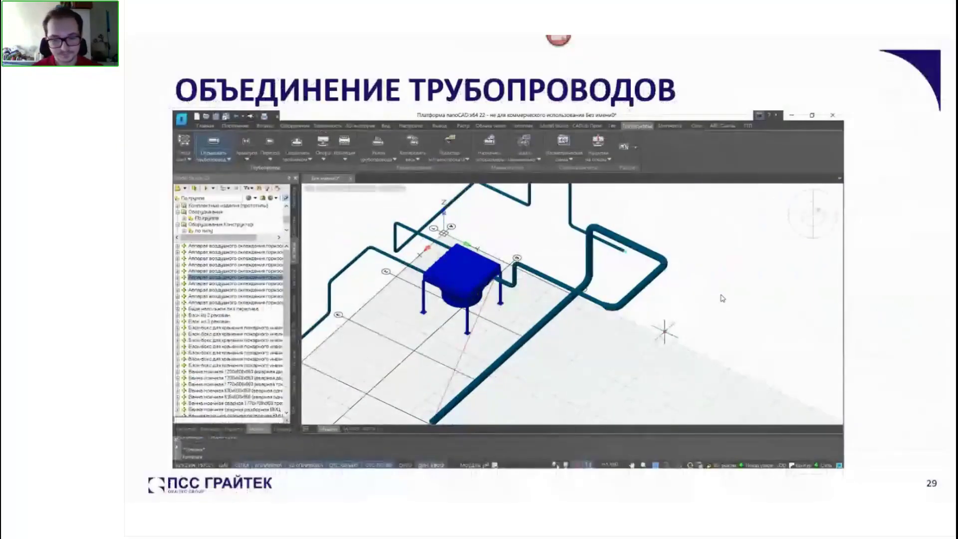
key("Right")
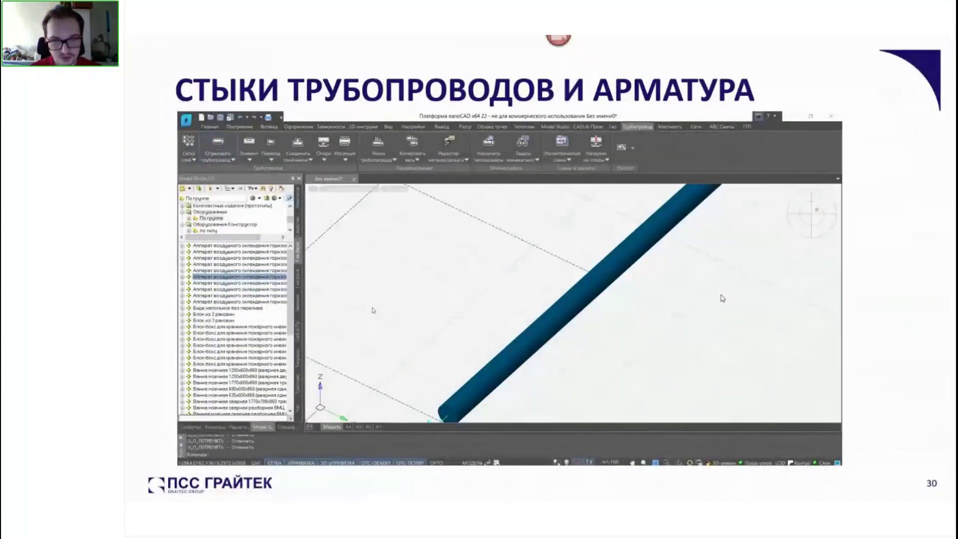
mouse_move(468, 241)
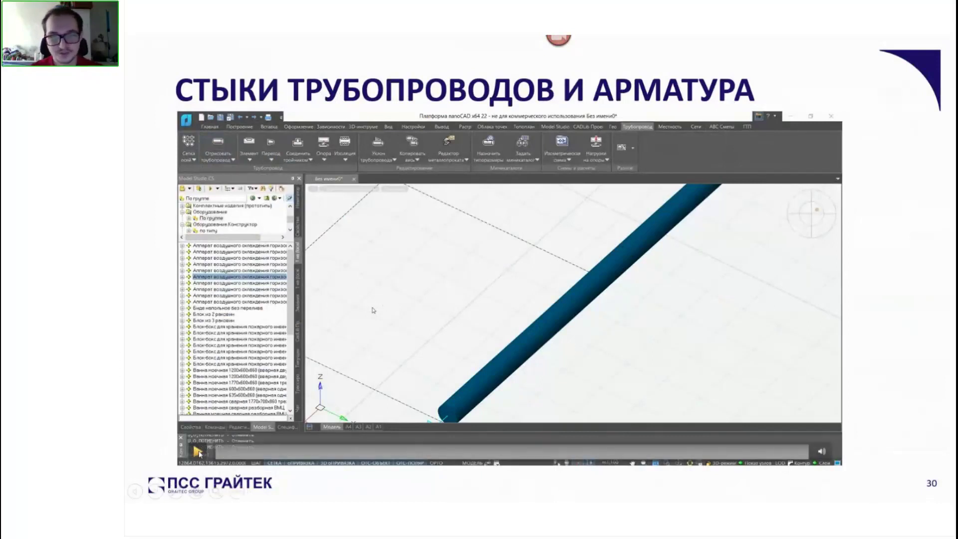
left_click(199, 452)
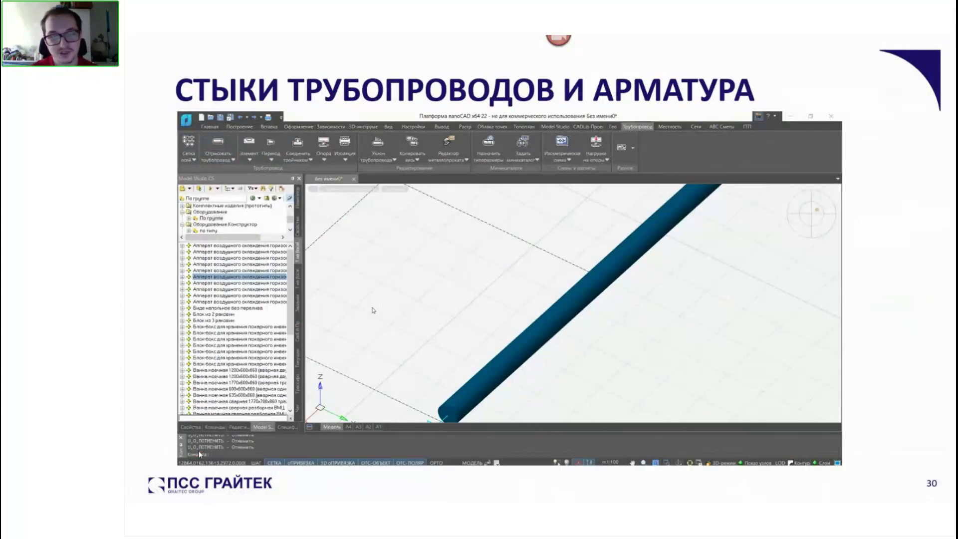
left_click(197, 451)
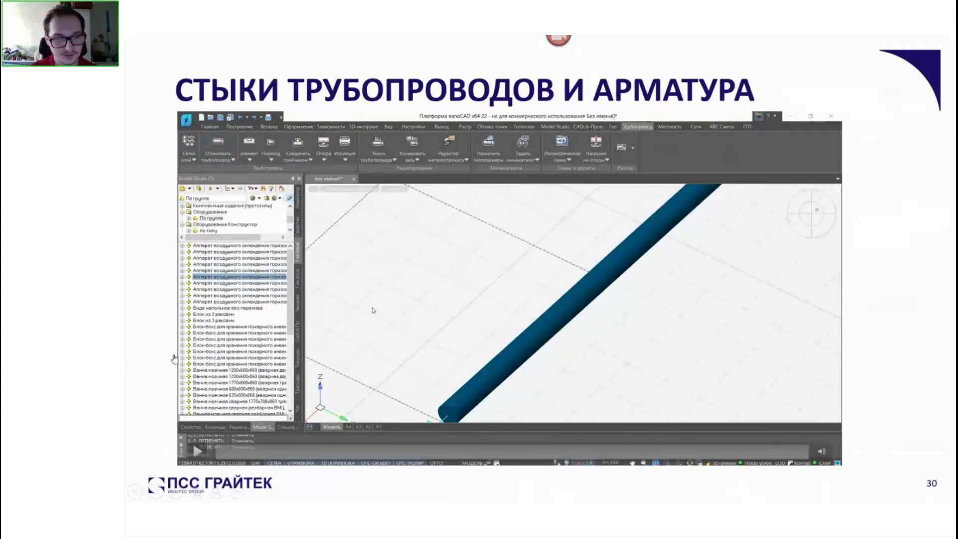
left_click(197, 452)
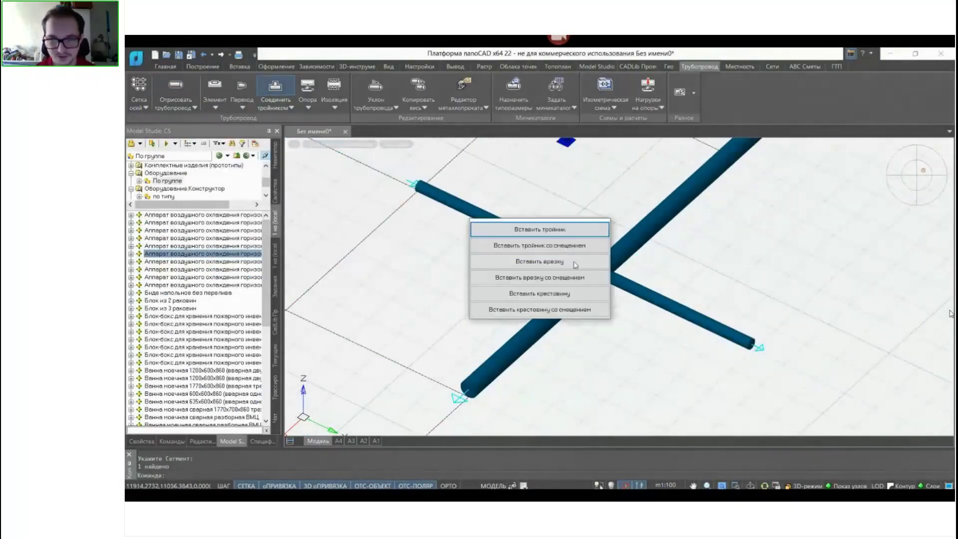
Insert a cross where the two pipelines intersect, accepting the generalized variant and installing it at the nearest point
left_click(572, 299)
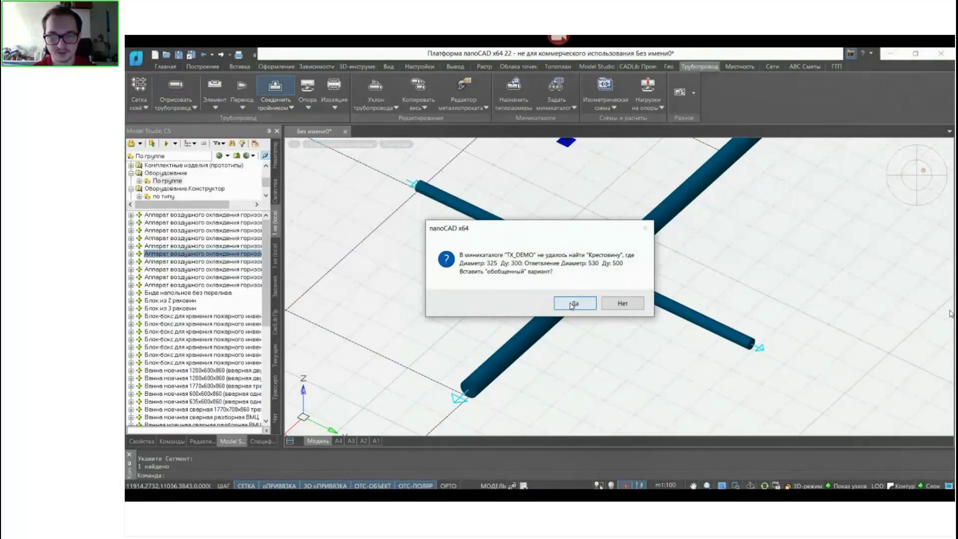
left_click(574, 304)
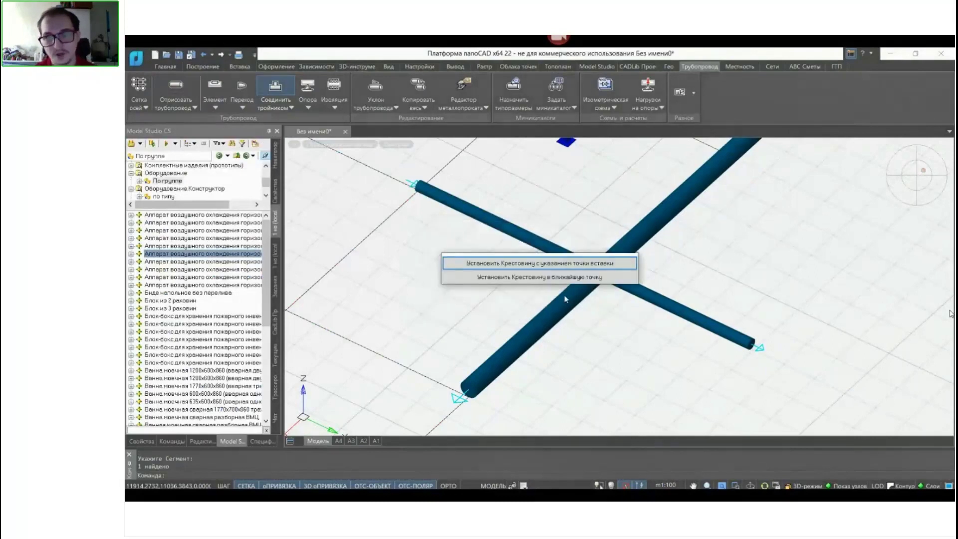
left_click(565, 277)
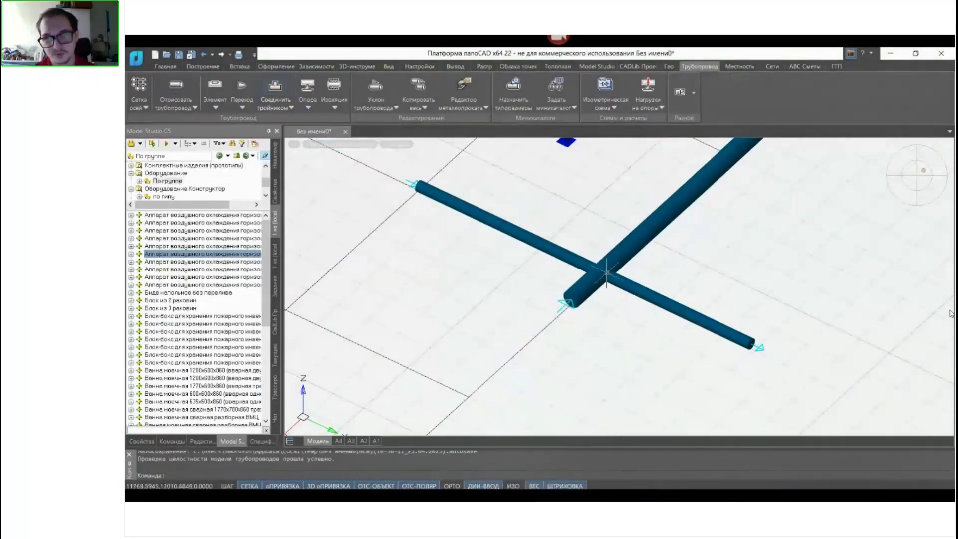
Examine the cross joining the thick pipeline and the thinner crossing pipe, and the overall piping around the air-cooling unit
scroll(606, 273, "up", 3)
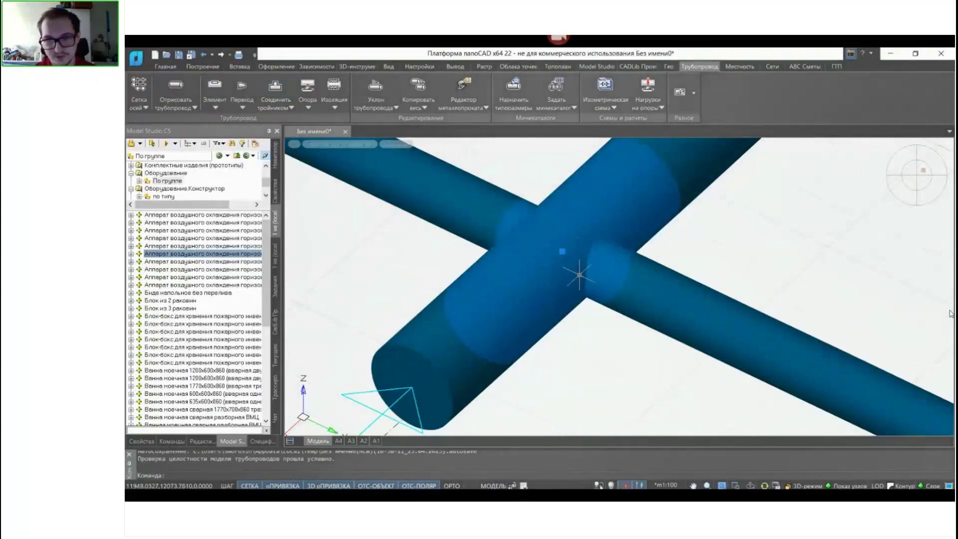
scroll(604, 335, "down", 3)
scroll(640, 327, "up", 1)
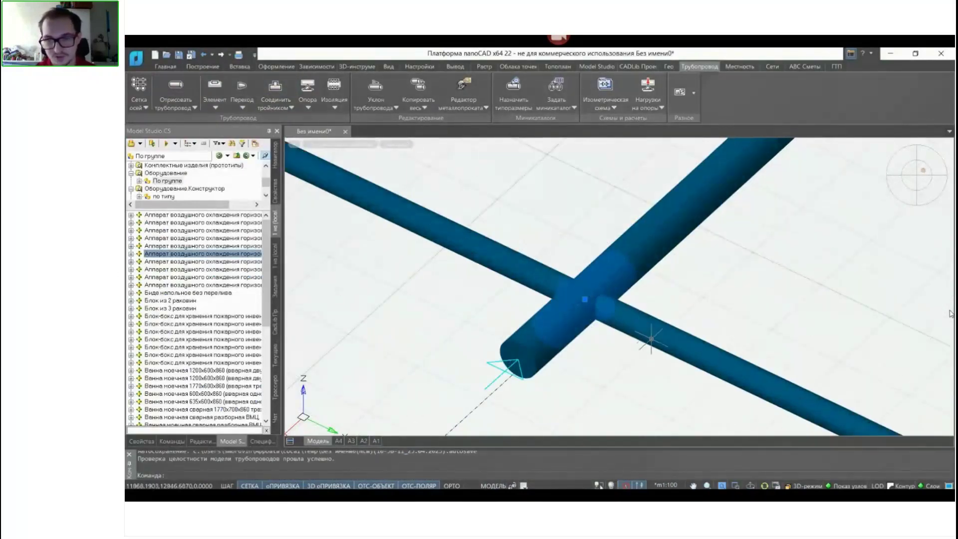
mouse_move(625, 353)
middle_mouse_down("shift")
mouse_move(590, 278)
mouse_move(541, 259)
mouse_move(632, 343)
middle_mouse_up("shift")
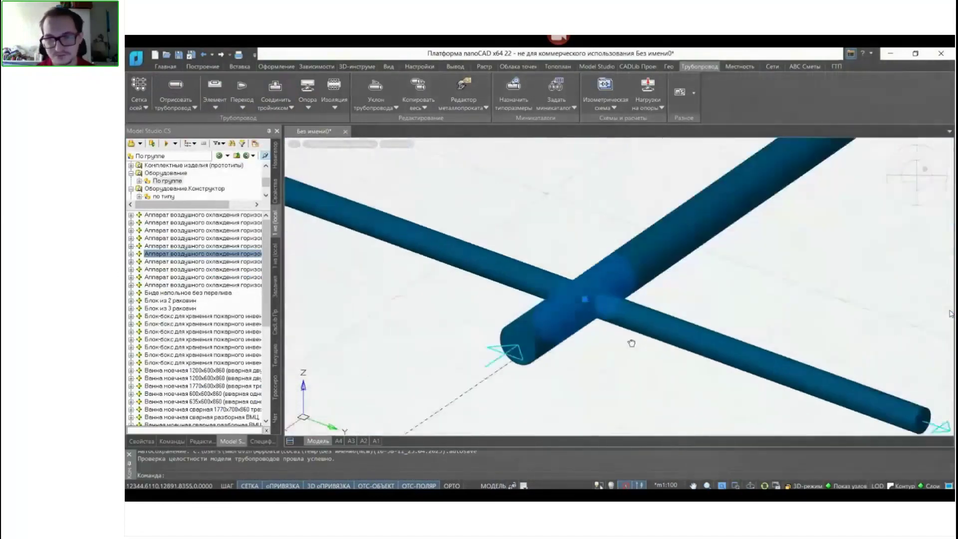
scroll(632, 349, "down", 2)
scroll(623, 349, "up", 1)
scroll(613, 337, "down", 4)
key("Escape")
key("Escape")
scroll(654, 321, "up", 3)
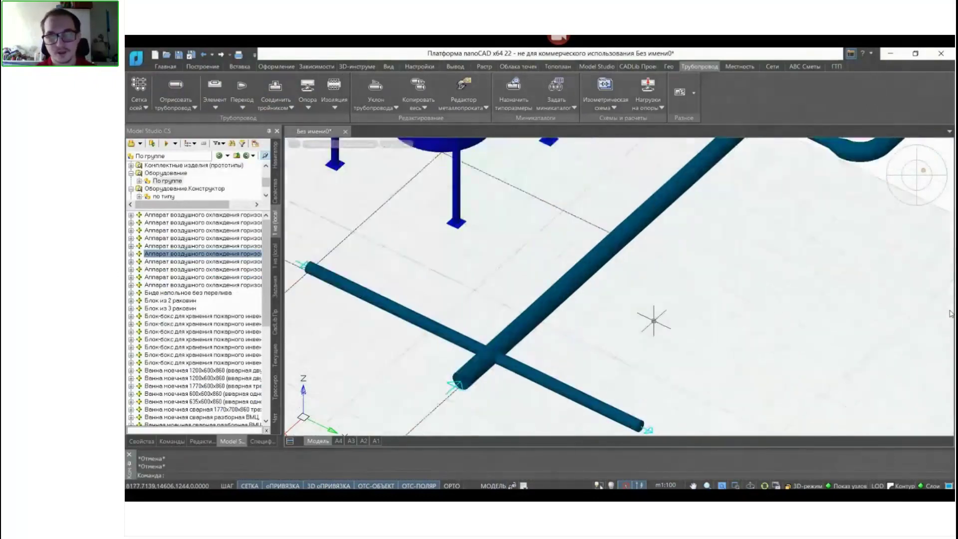
scroll(648, 320, "down", 5)
scroll(671, 299, "up", 3)
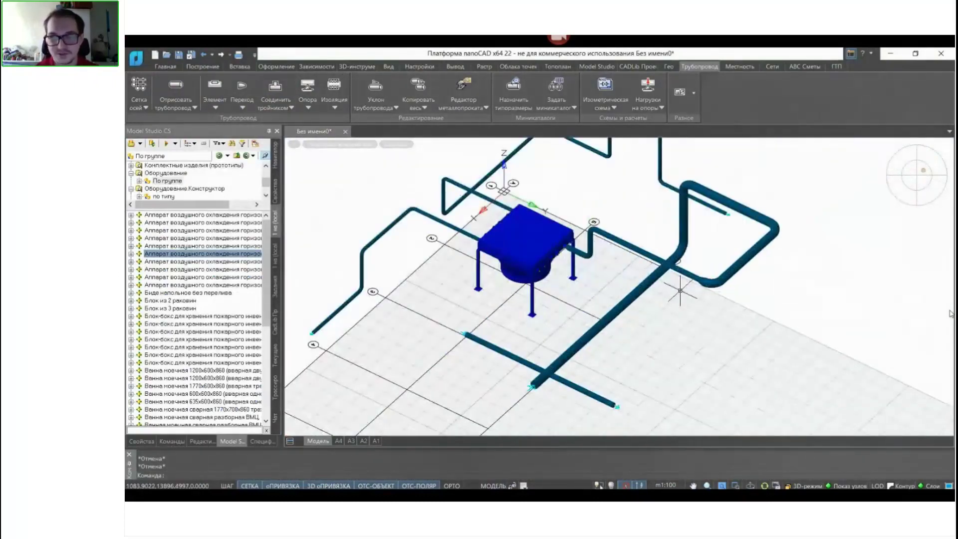
Start adding a fitting to the outlet pipe, choosing the wedge gate valve (Задвижка клиновая) with the flanges-only assembly prototype
left_click(219, 107)
left_click(230, 121)
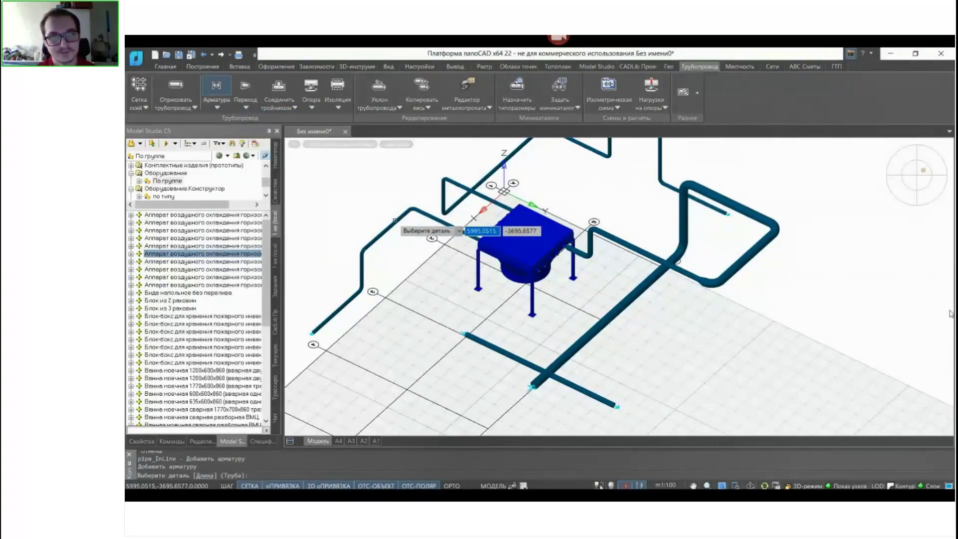
scroll(389, 219, "up", 5)
left_click(387, 248)
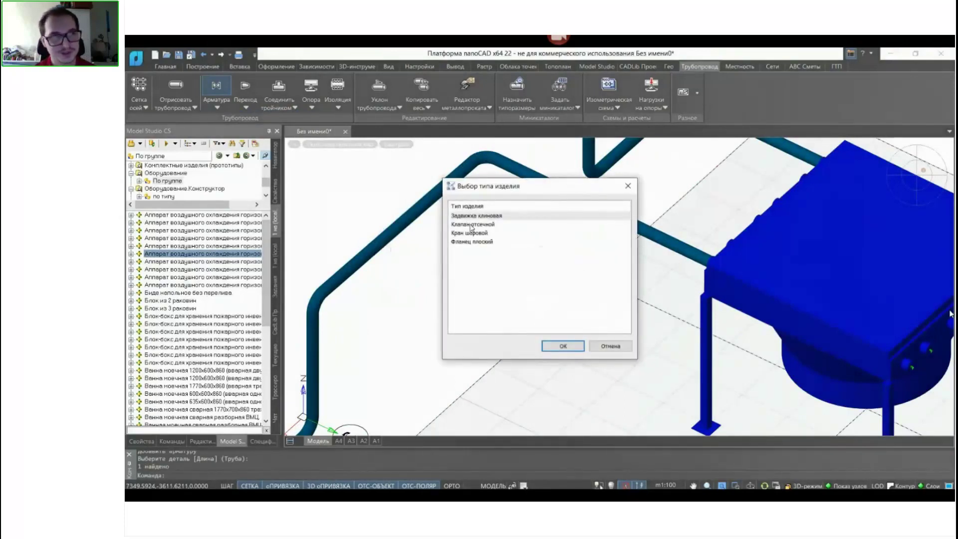
left_click(564, 345)
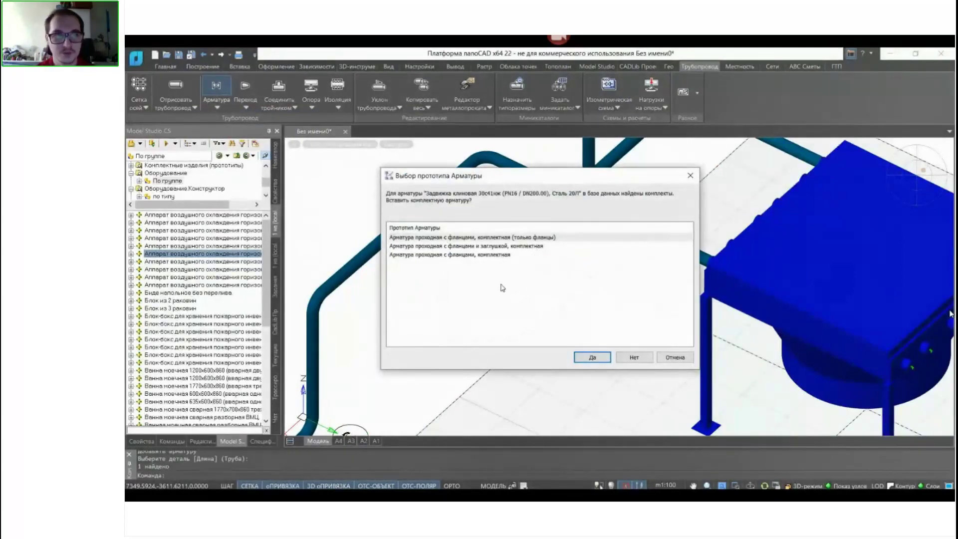
left_click(465, 240)
left_click(600, 357)
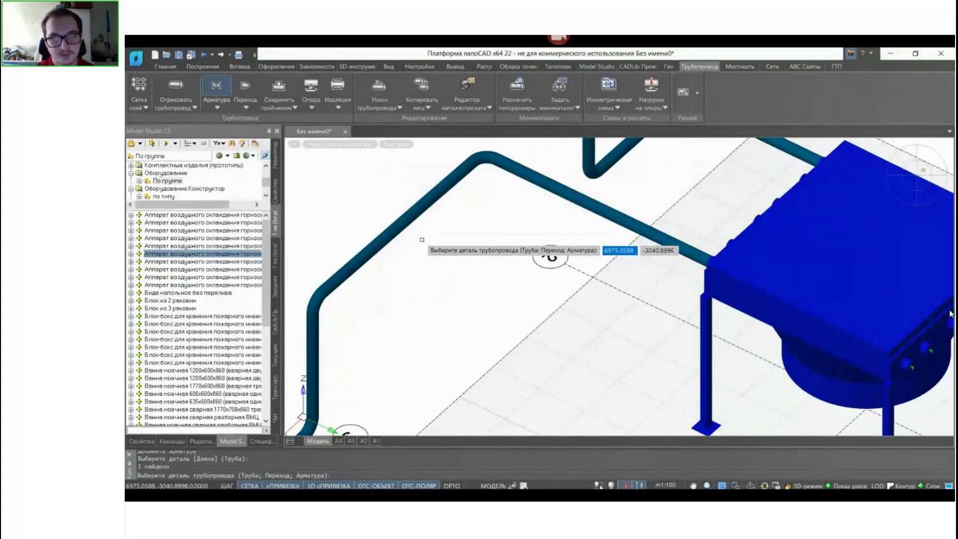
Place the flanged gate valve midway along the horizontal pipe run between the two elbows and apply the assembly without saving it to the database
left_click(388, 234)
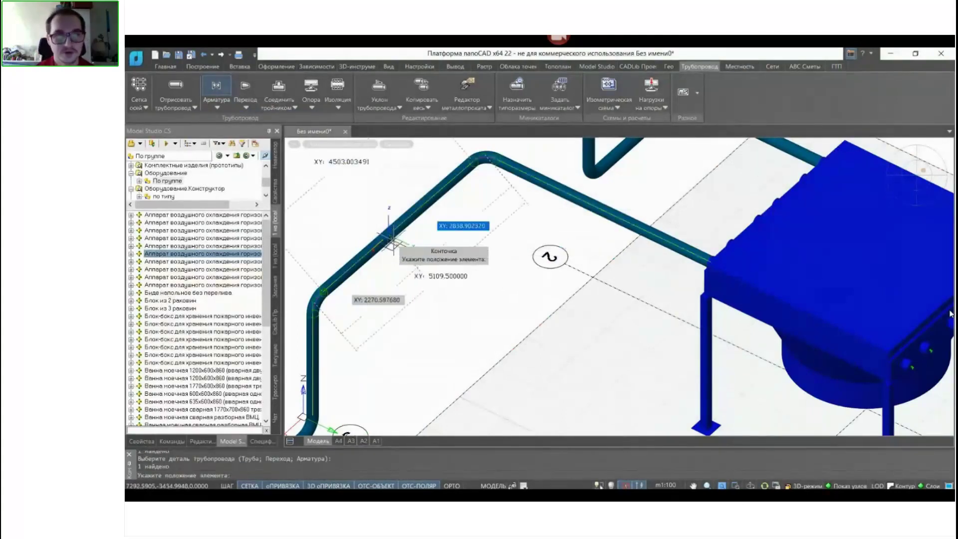
left_click(382, 215)
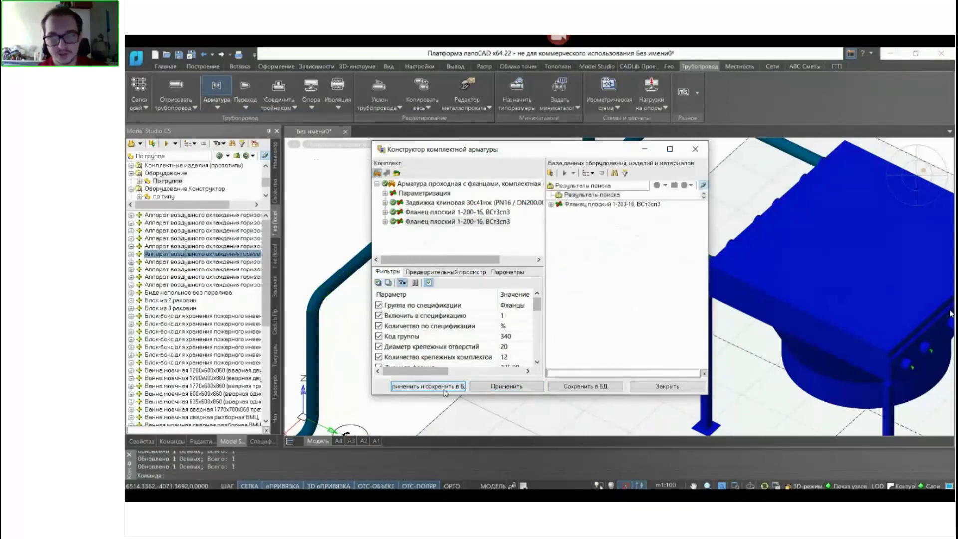
left_click(515, 377)
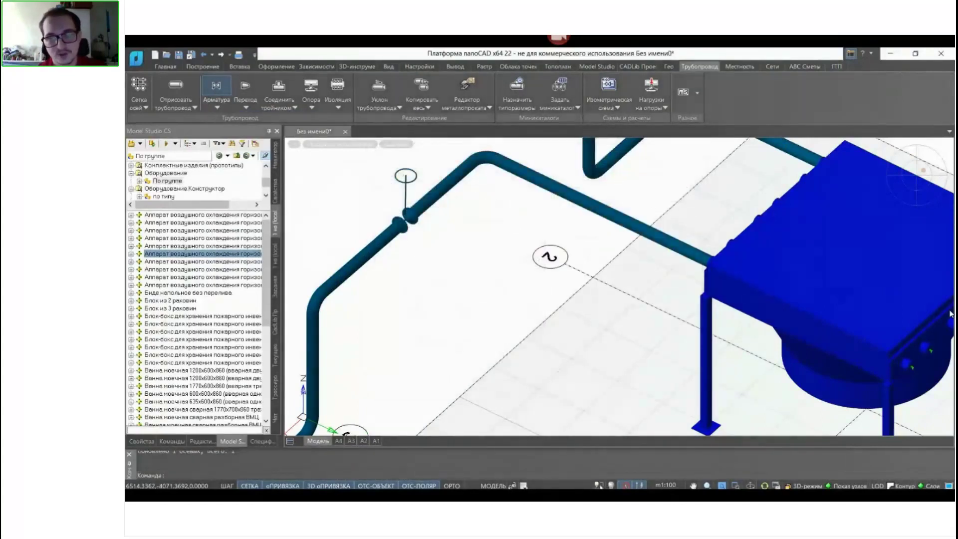
Examine the inserted gate valve and its flanges on the pipe from several viewpoints
scroll(468, 276, "down", 3)
scroll(483, 293, "up", 3)
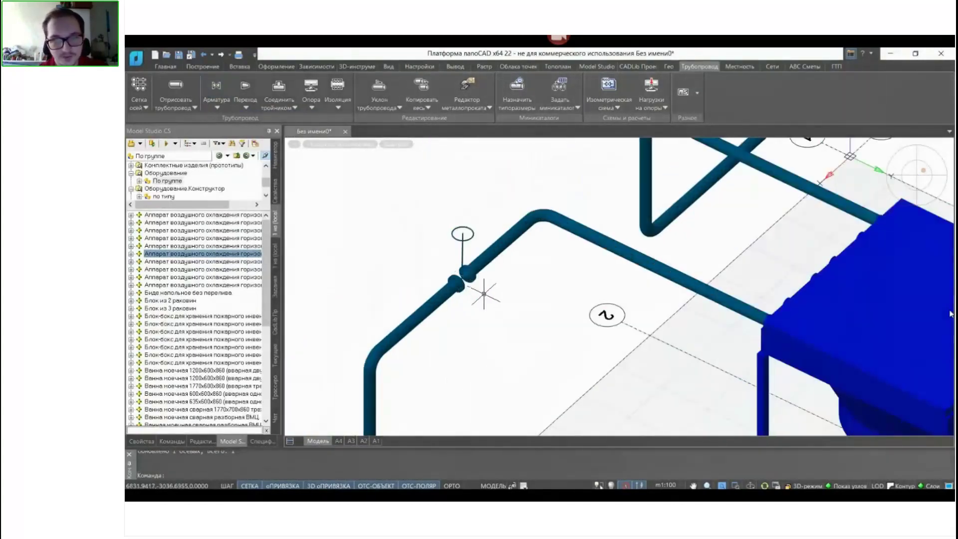
scroll(483, 293, "down", 3)
middle_click_drag(483, 293, 455, 275, "shift")
middle_click_drag(562, 299, 611, 332, "shift")
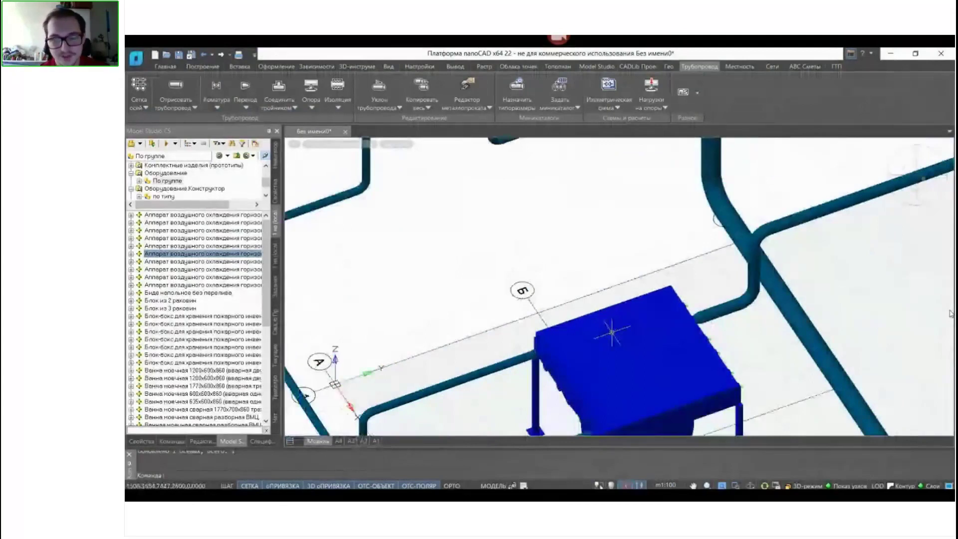
scroll(612, 332, "up", 5)
middle_click_drag(562, 283, 668, 281, "shift")
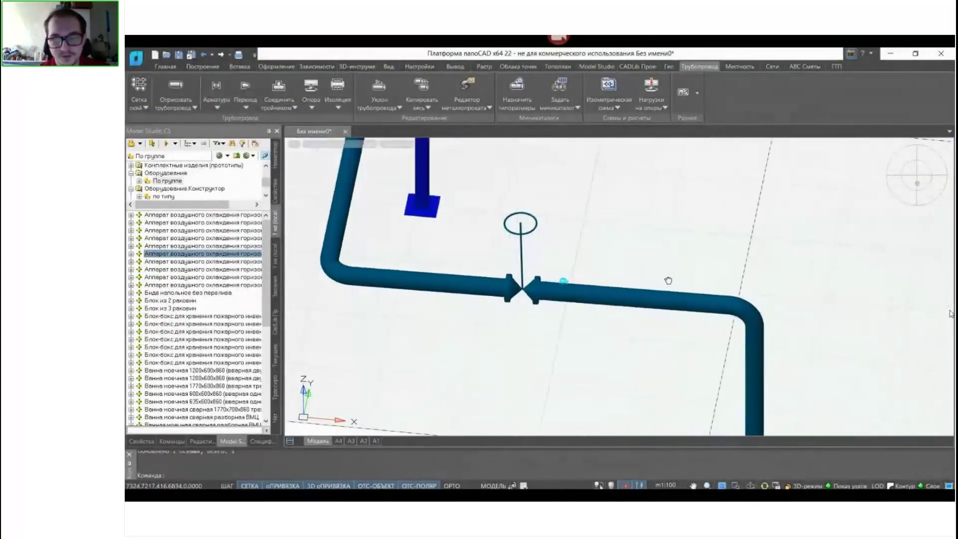
scroll(659, 277, "up", 3)
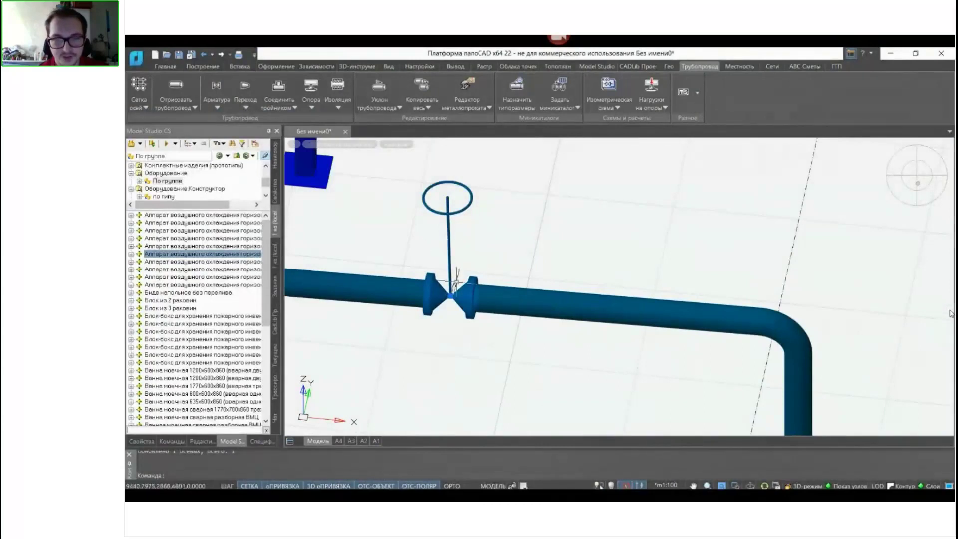
key("Escape")
scroll(579, 222, "down", 6)
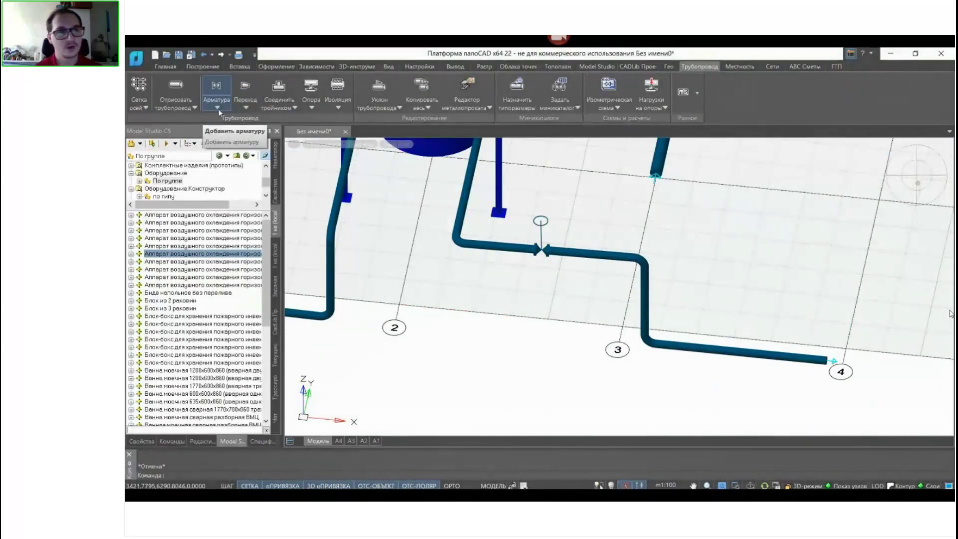
left_click(218, 108)
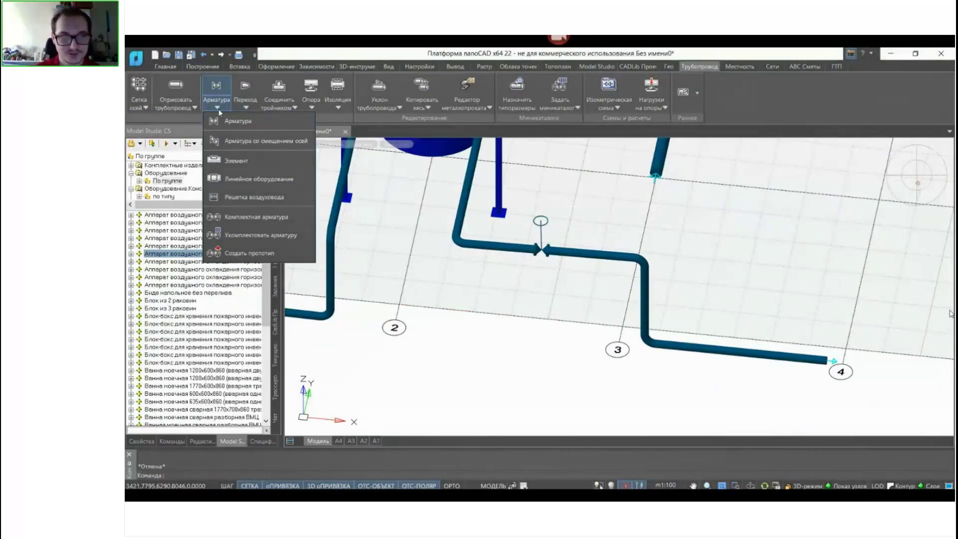
left_click(233, 123)
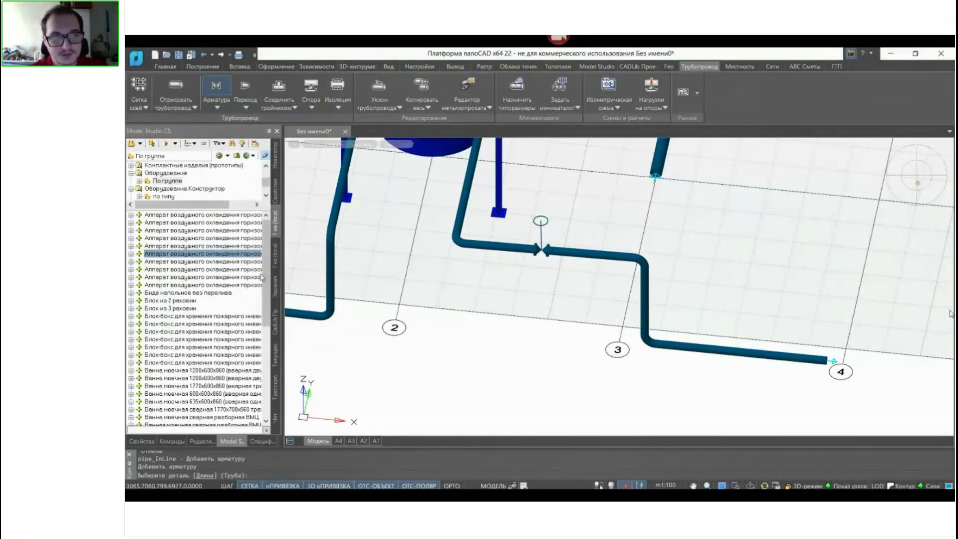
key("Escape")
Enlarge the library's category tree and expand the pipeline valves category (Детали трубопроводные.Арматура) grouped by pressure
scroll(269, 176, "up", 5)
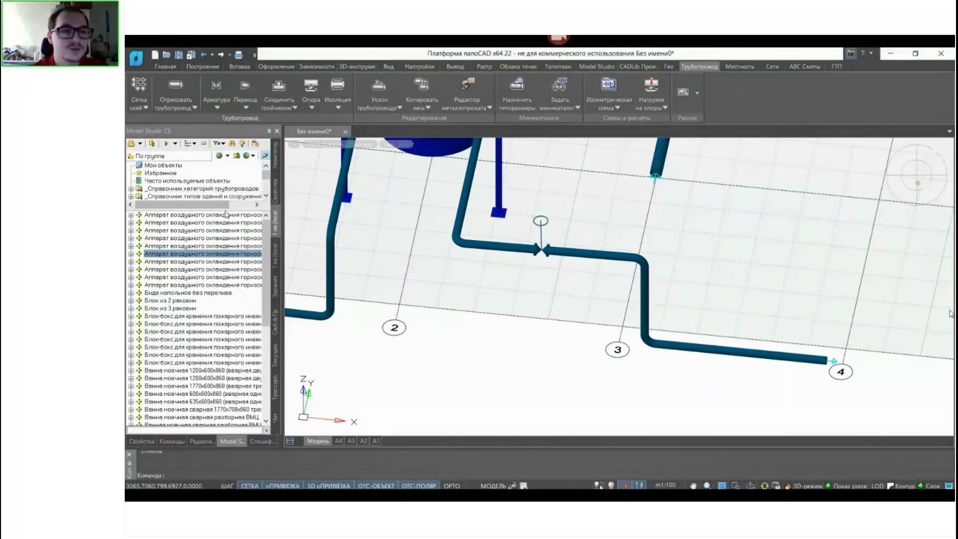
left_click_drag(226, 209, 223, 307)
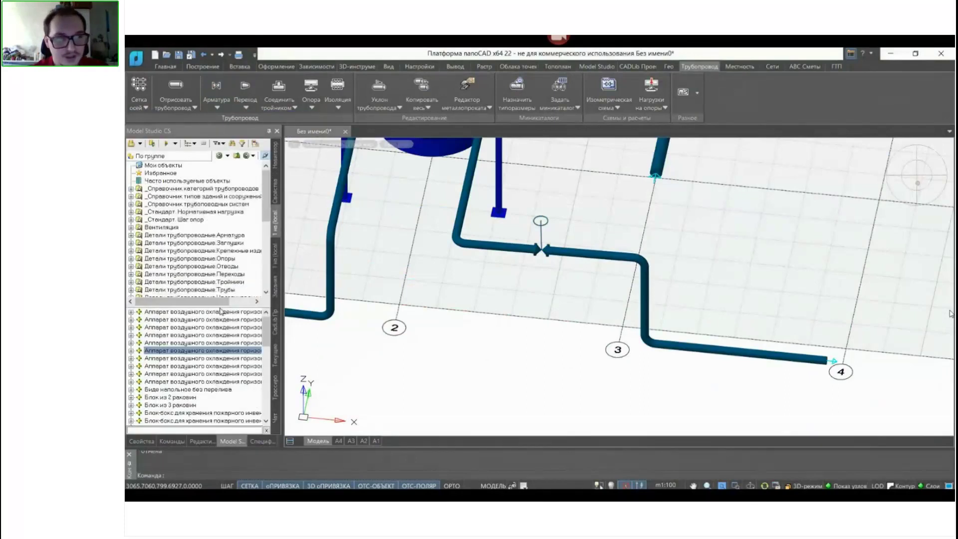
left_click(185, 235)
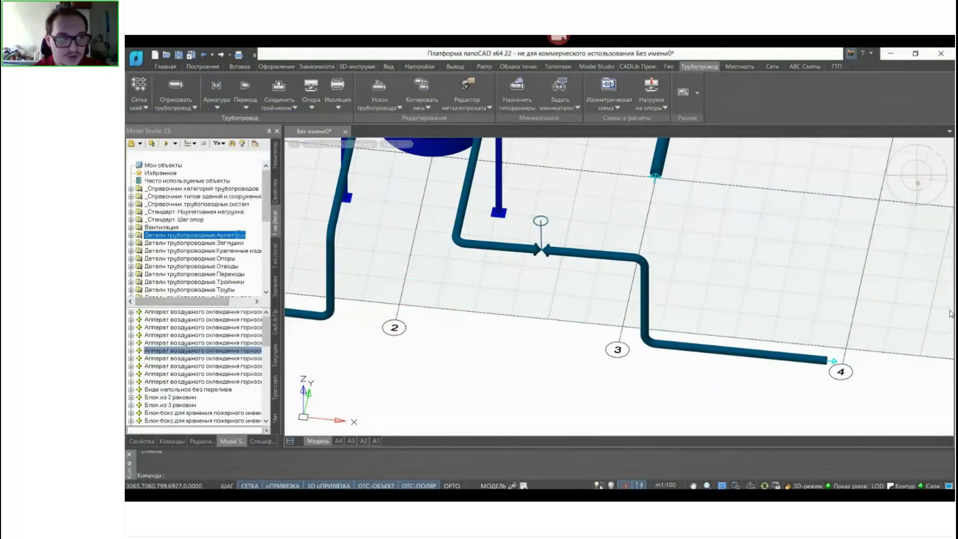
left_click(131, 235)
left_click(176, 243)
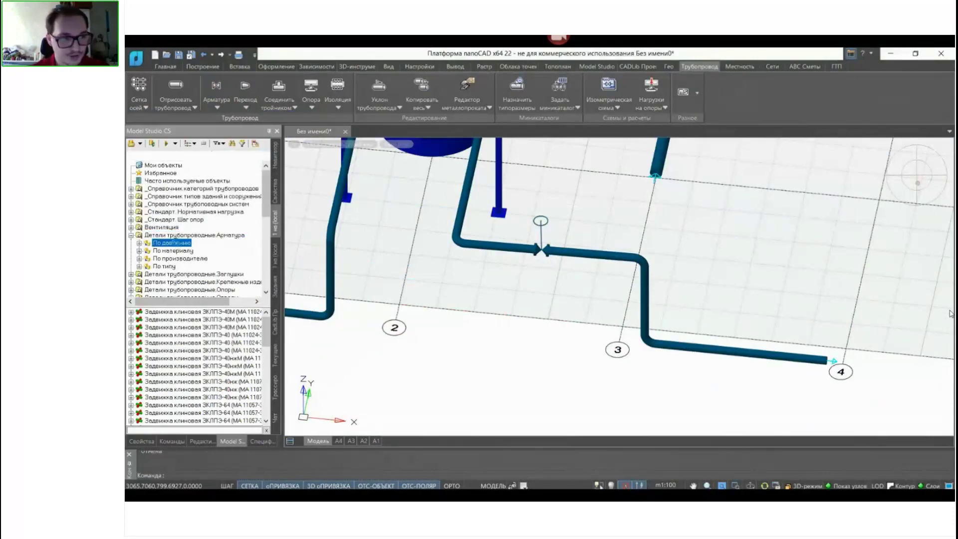
left_click(139, 243)
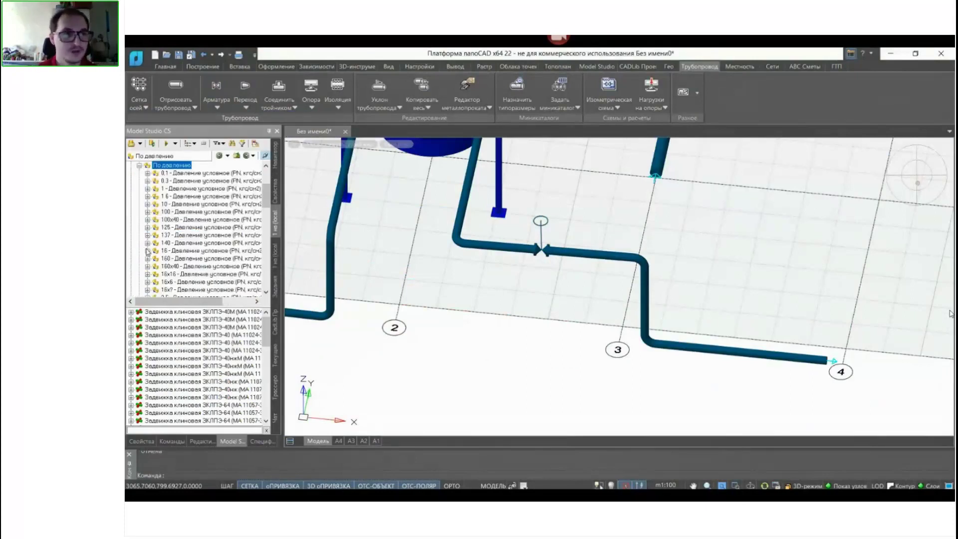
Narrow the library valves to nominal pressure 100 and nominal diameter 200
left_click(214, 213)
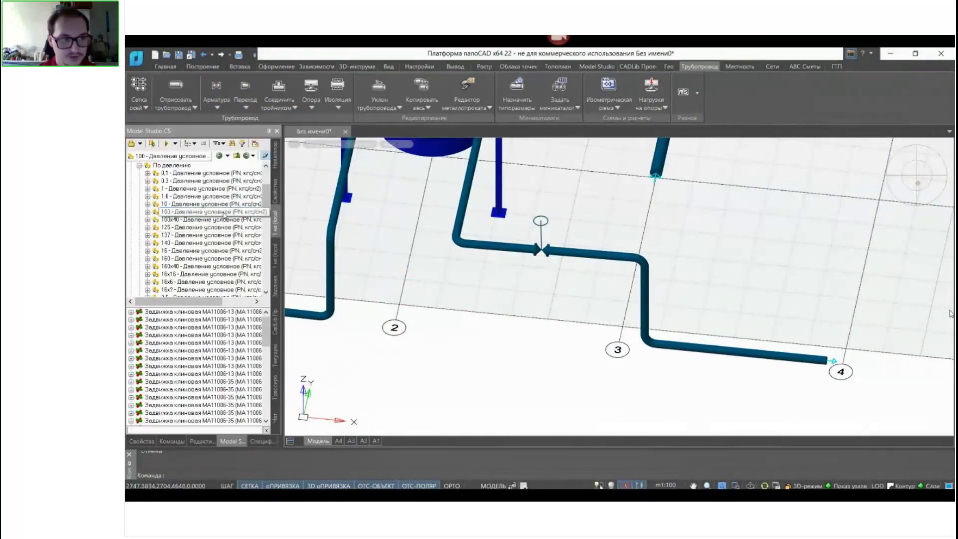
left_click(147, 211)
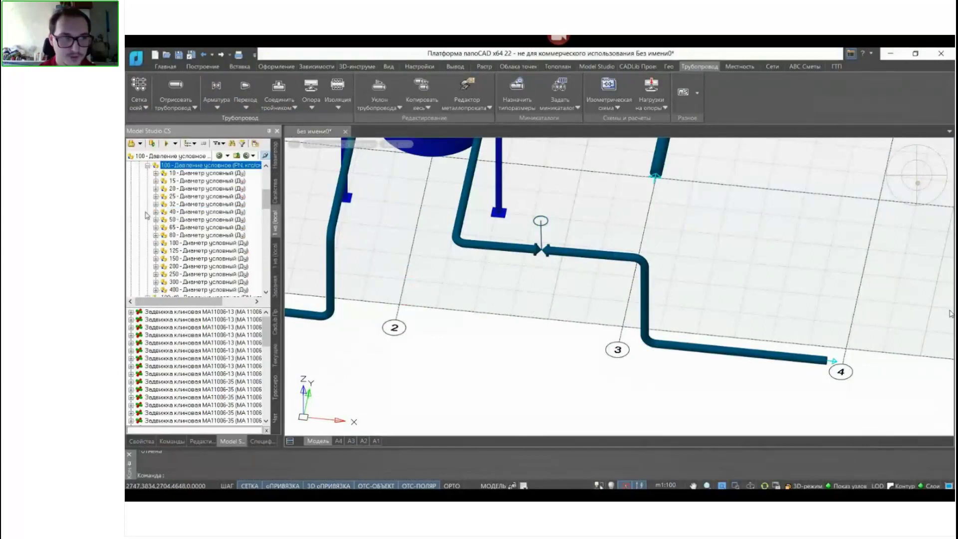
scroll(226, 245, "down", 1)
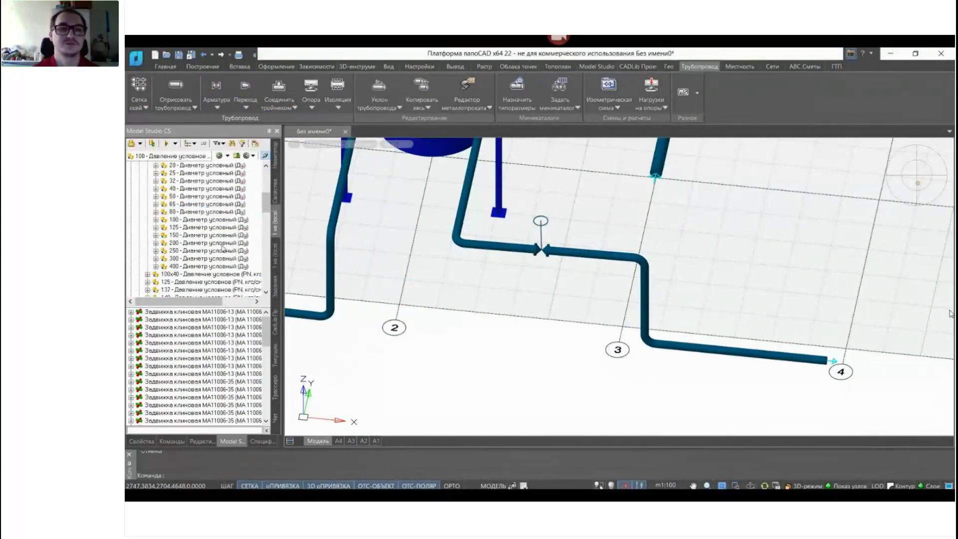
left_click(213, 242)
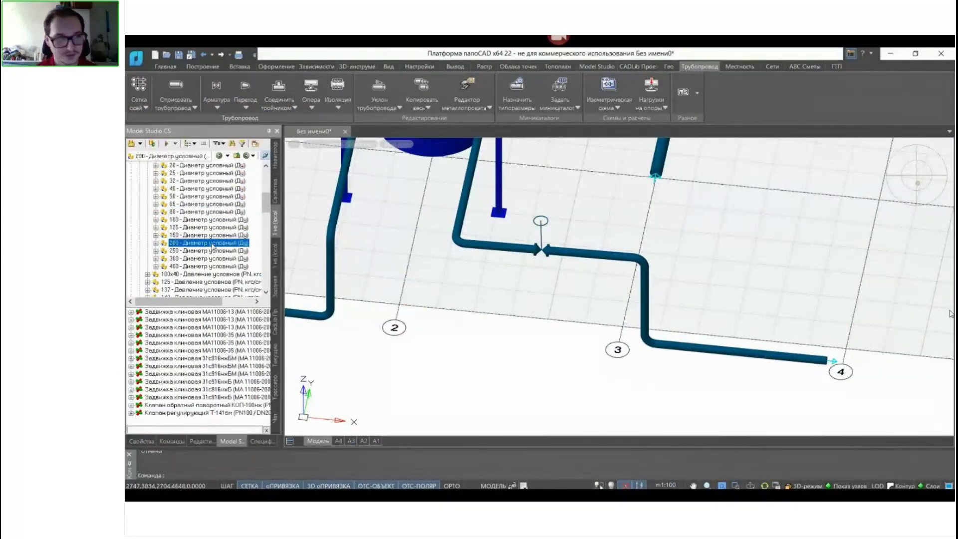
Insert a wedge gate valve MA11006-13 from the library into the pipe between the air-cooling unit's nozzle and the elbow near axis 2
left_click(207, 320)
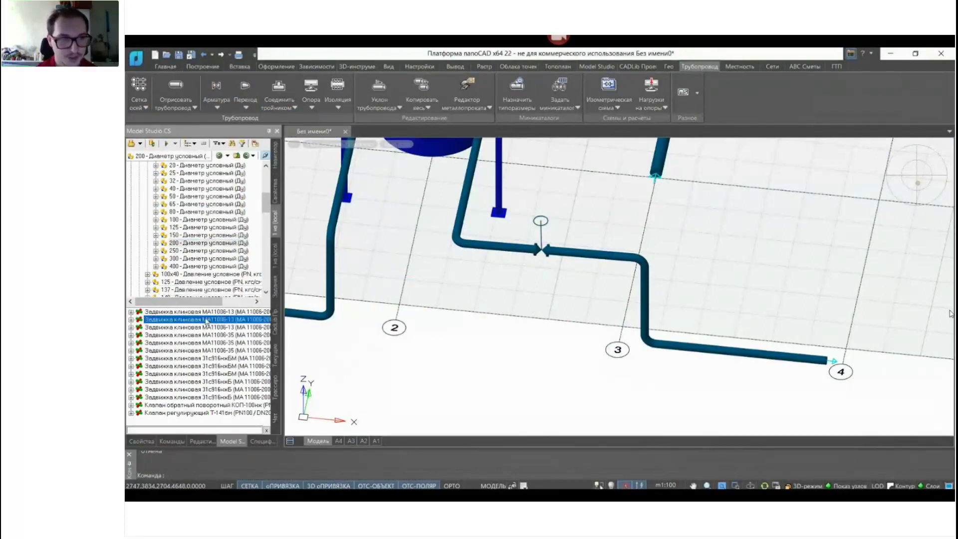
left_click_drag(208, 322, 332, 208)
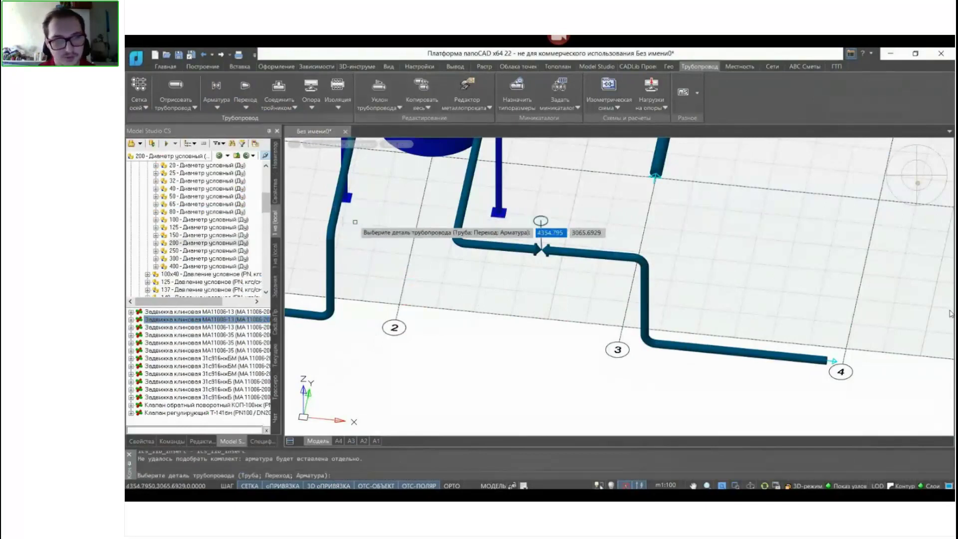
scroll(399, 219, "down", 3)
scroll(359, 214, "up", 3)
left_click(327, 199)
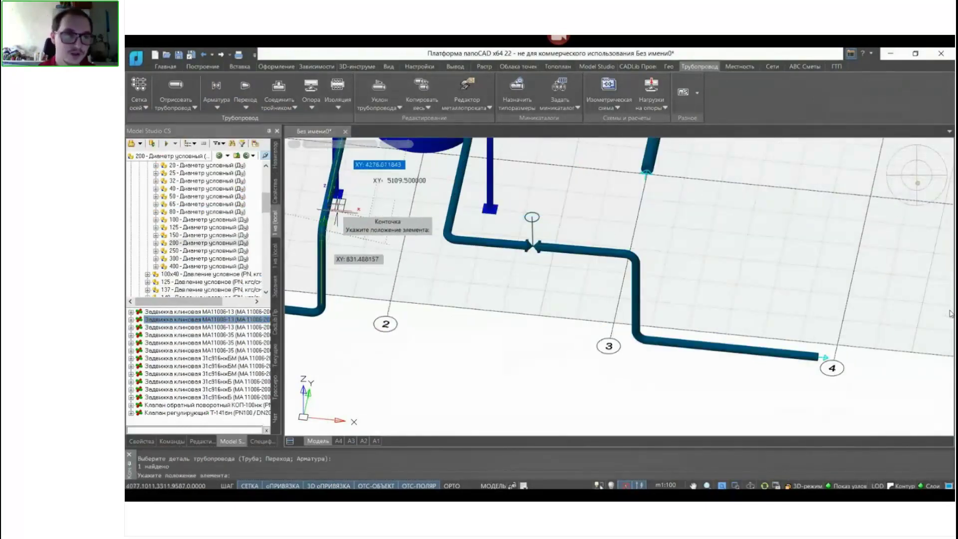
left_click(339, 195)
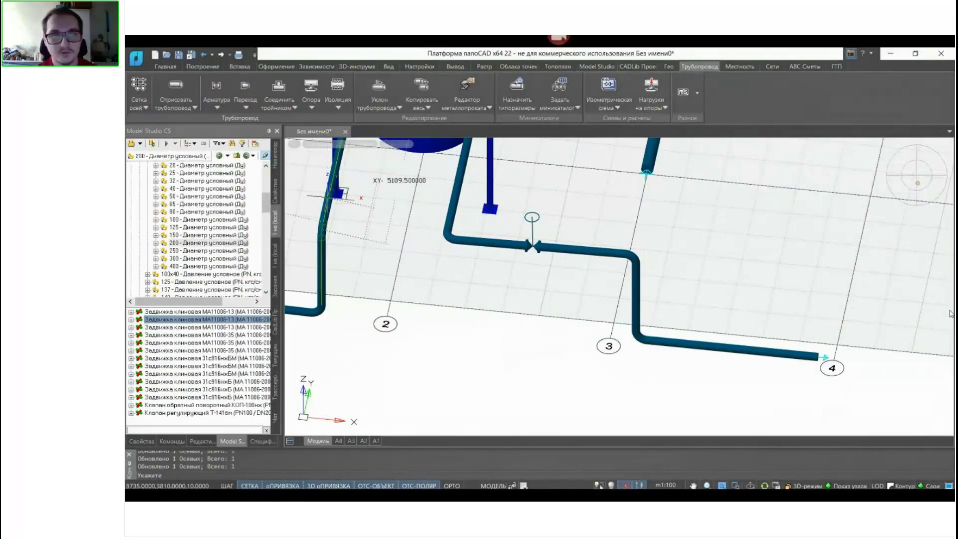
key("Escape")
middle_click_drag(359, 220, 648, 261)
scroll(510, 271, "down", 3)
scroll(682, 258, "up", 3)
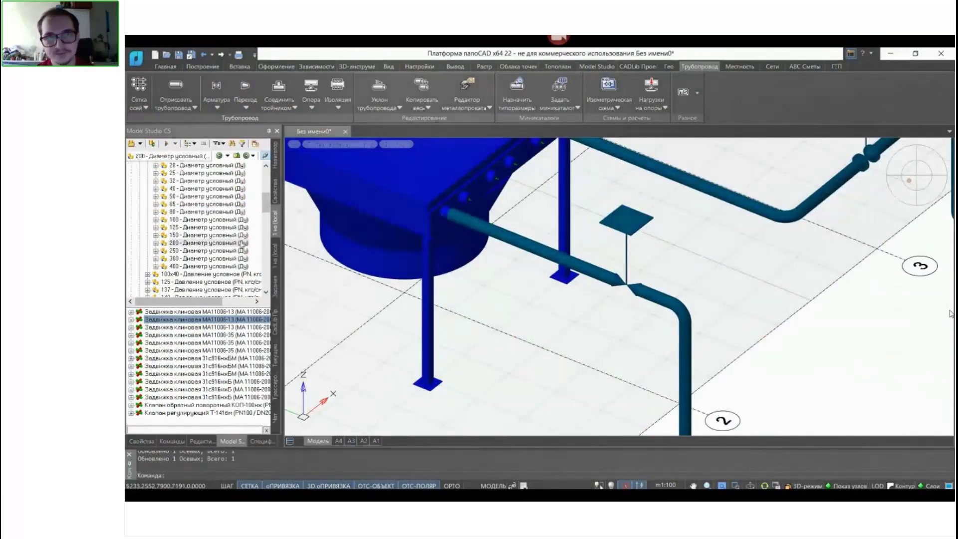
Collapse the valves category in the library and list the pipes category (Детали трубопроводные.Трубы)
left_click_drag(267, 209, 267, 191)
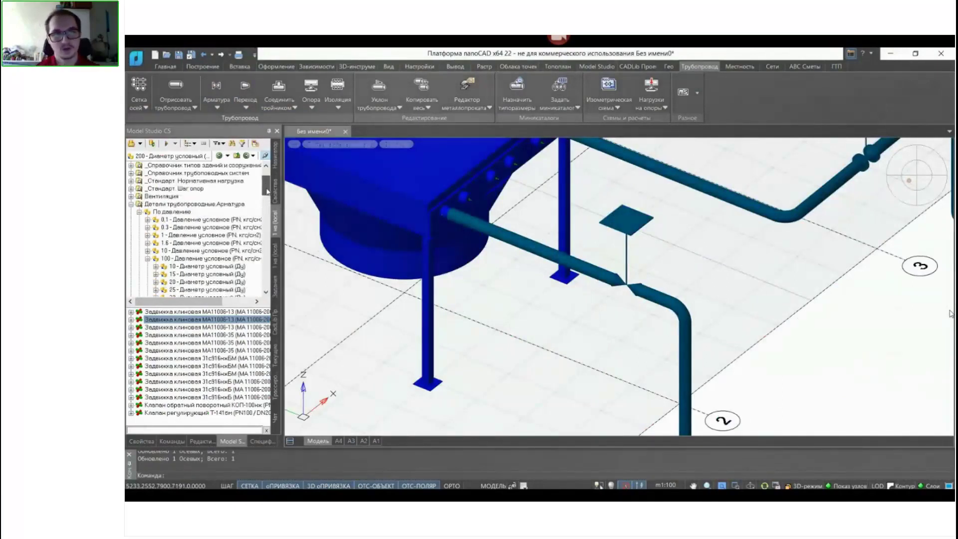
left_click(132, 205)
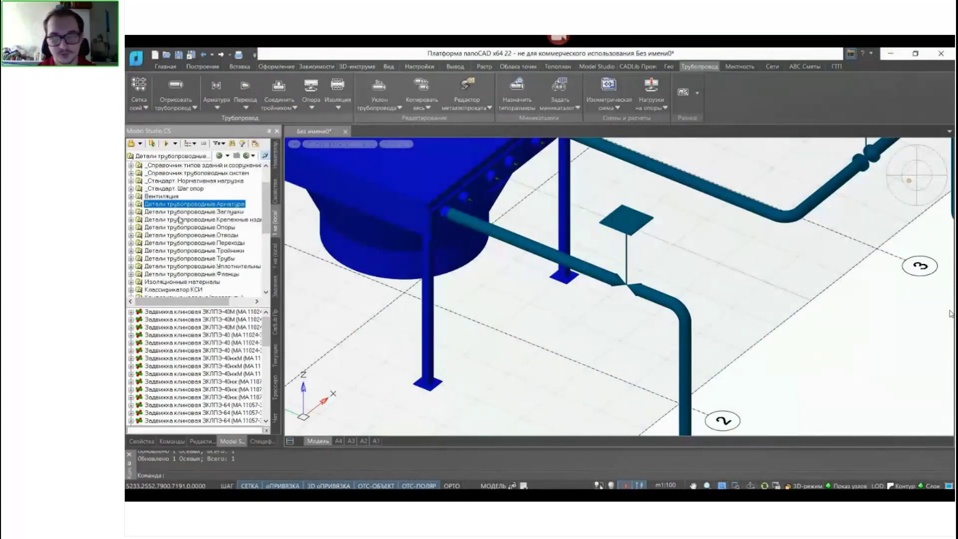
left_click(197, 259)
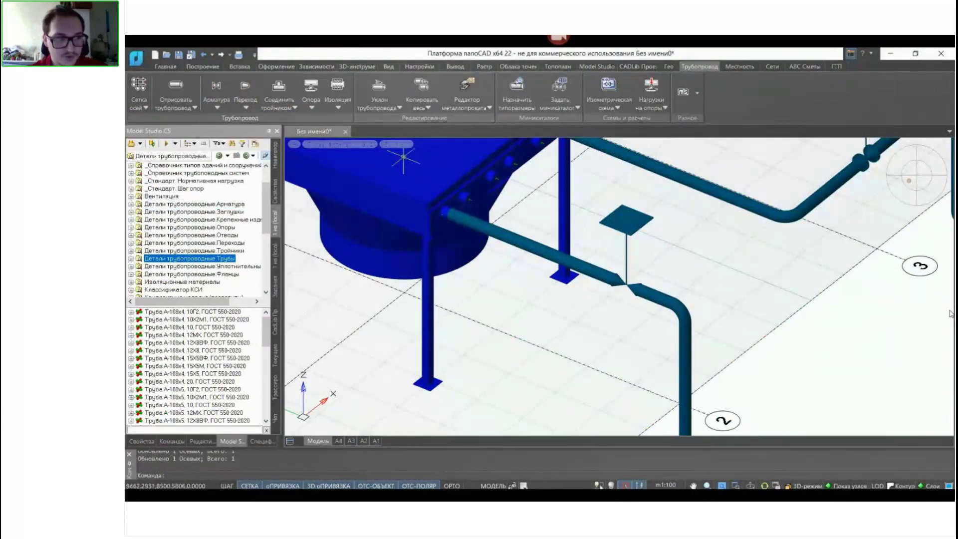
left_click(337, 100)
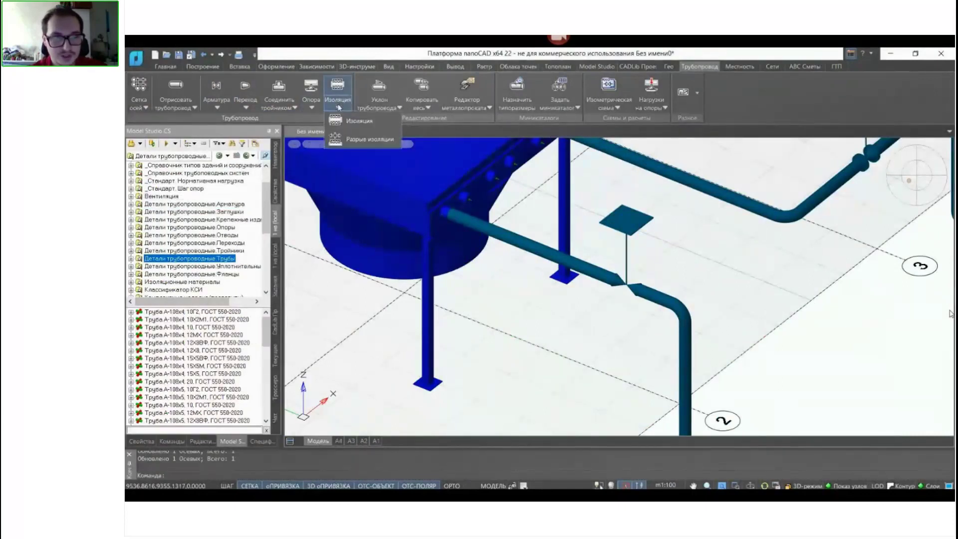
scroll(437, 146, "down", 3)
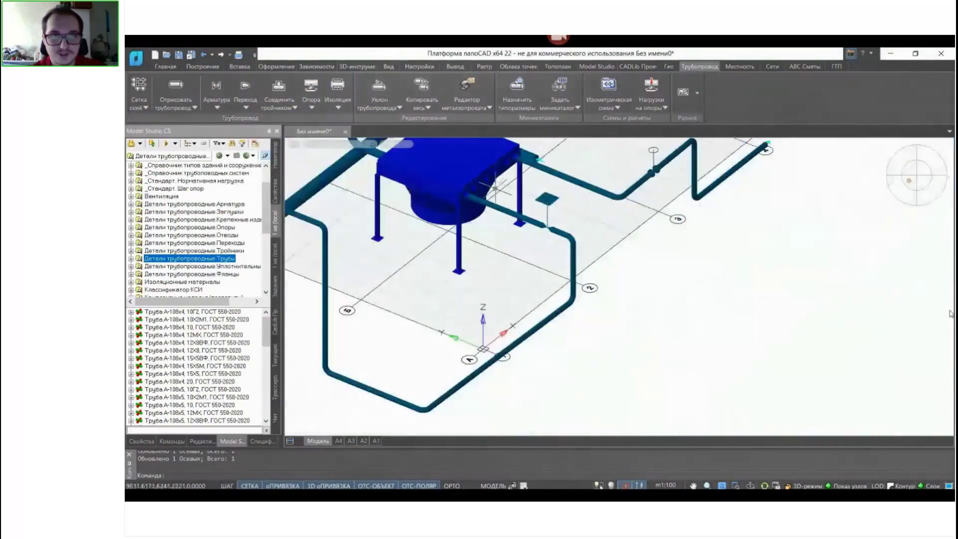
scroll(637, 293, "up", 4)
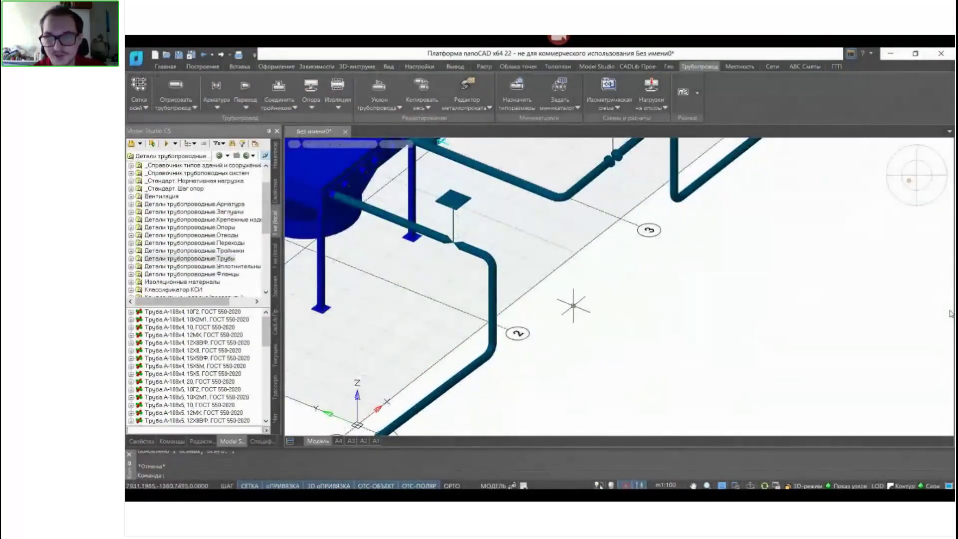
middle_click_drag(573, 306, 697, 327)
left_click(244, 107)
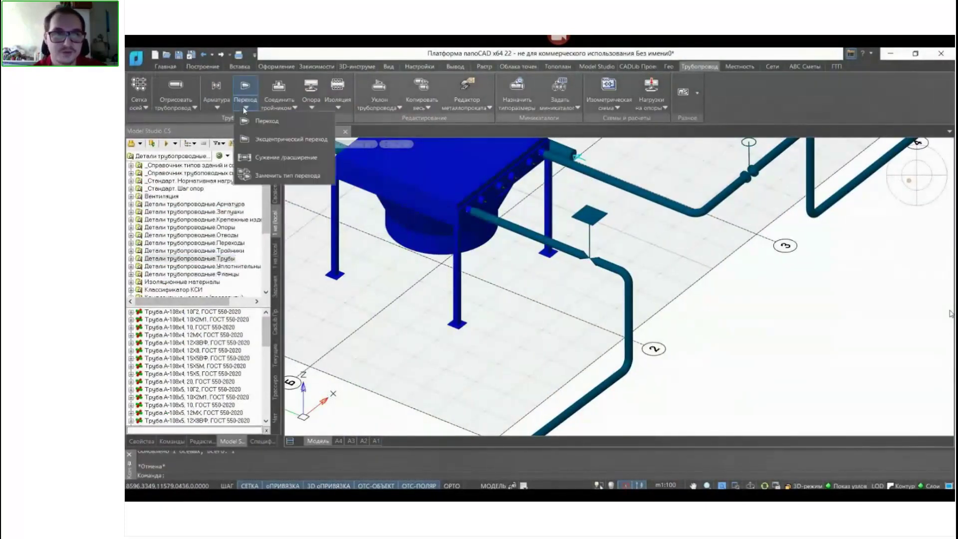
Place a reducer partway along the free end pipe near axis 4
left_click(267, 121)
scroll(571, 340, "down", 4)
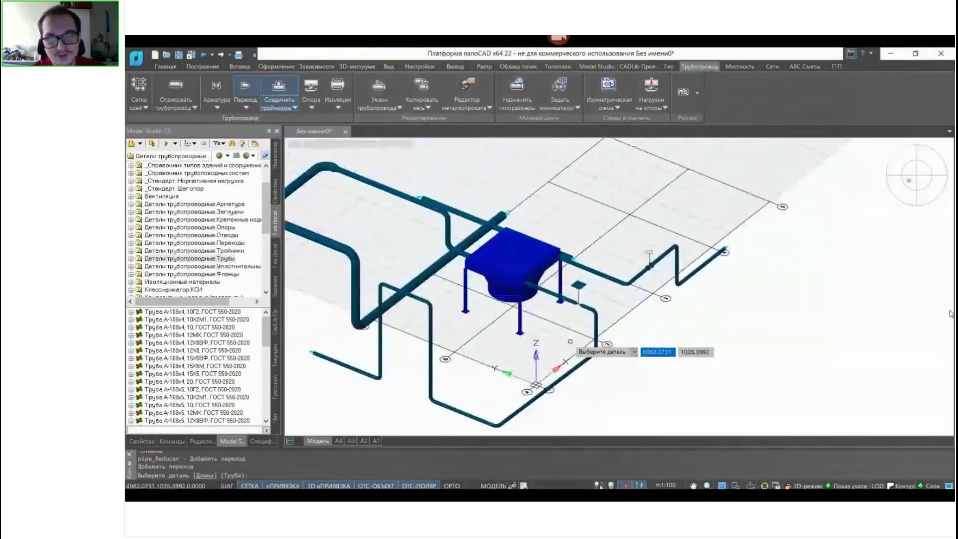
scroll(429, 344, "up", 3)
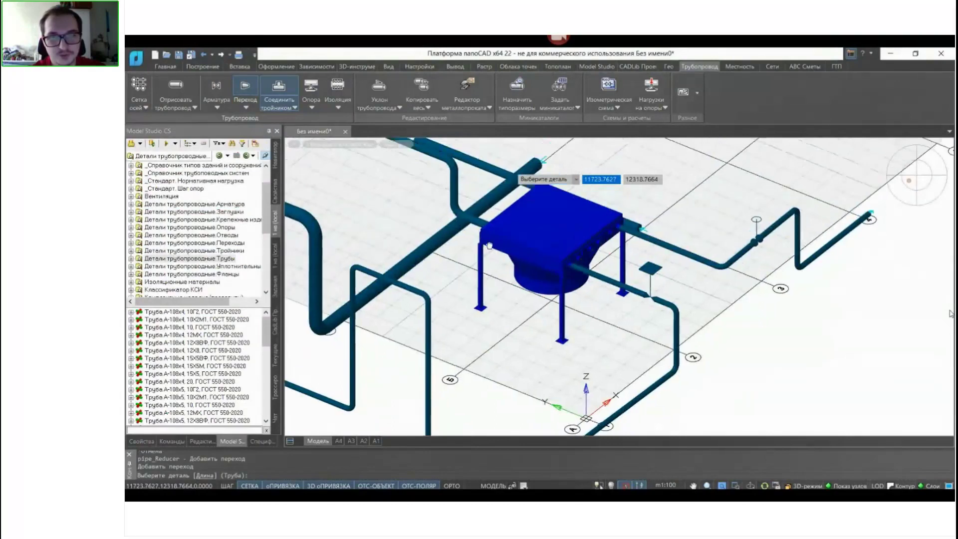
scroll(649, 344, "up", 2)
middle_click_drag(655, 343, 572, 313)
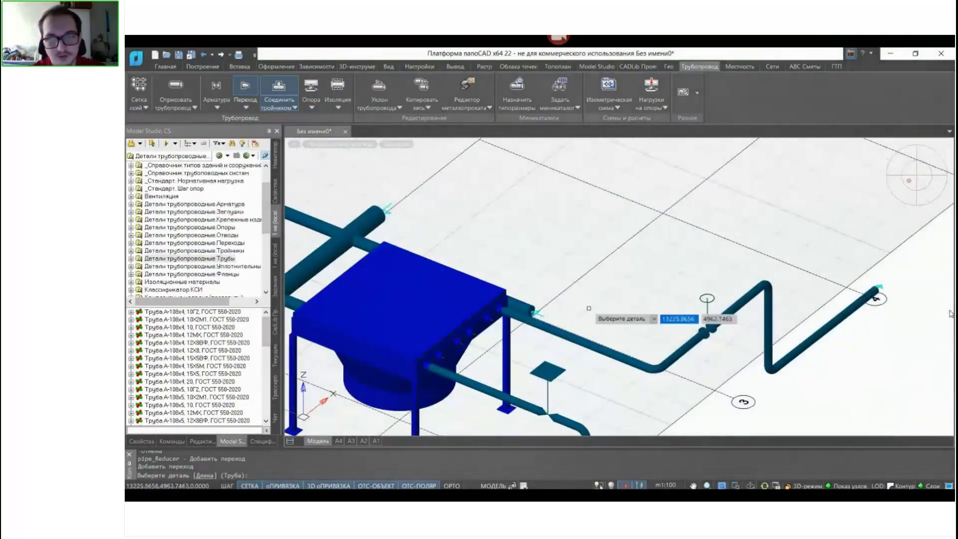
left_click(838, 320)
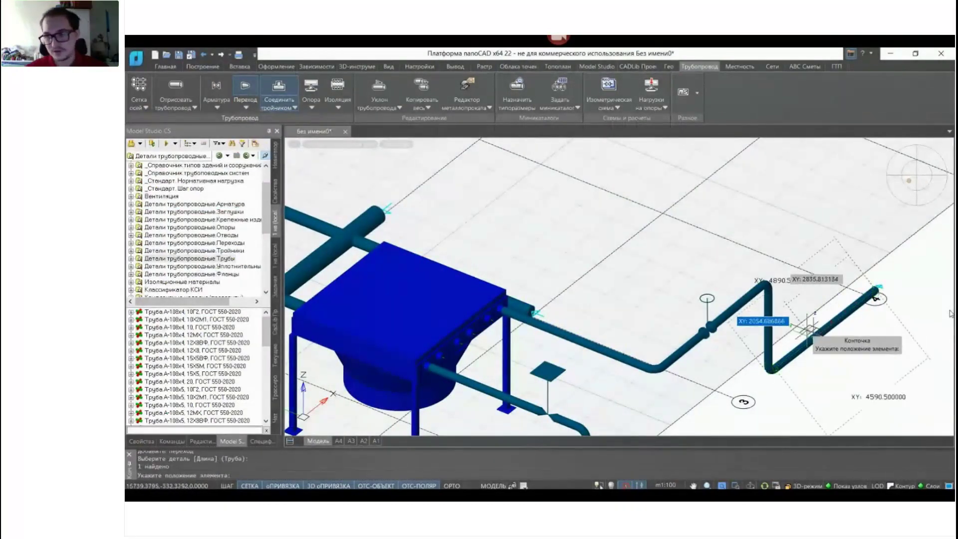
left_click(856, 314)
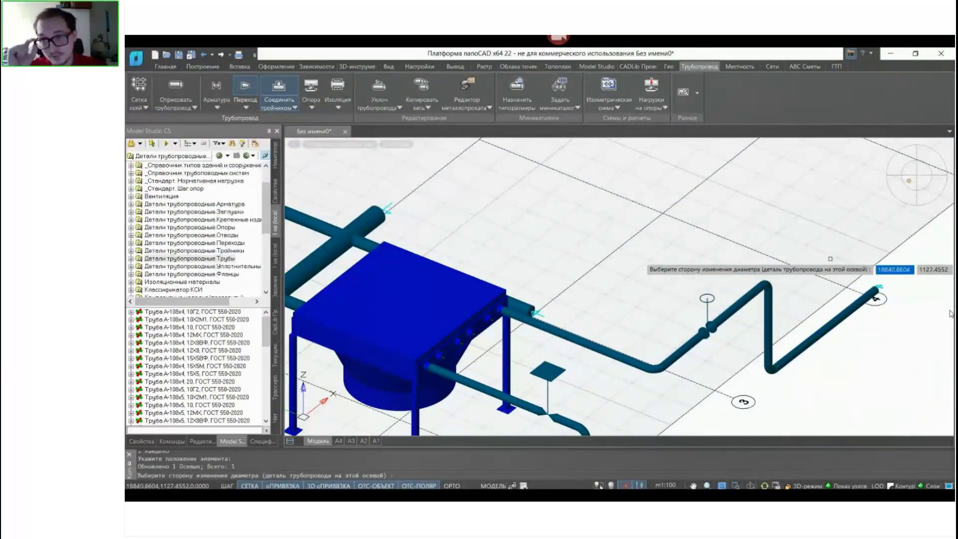
middle_click_drag(817, 257, 703, 255)
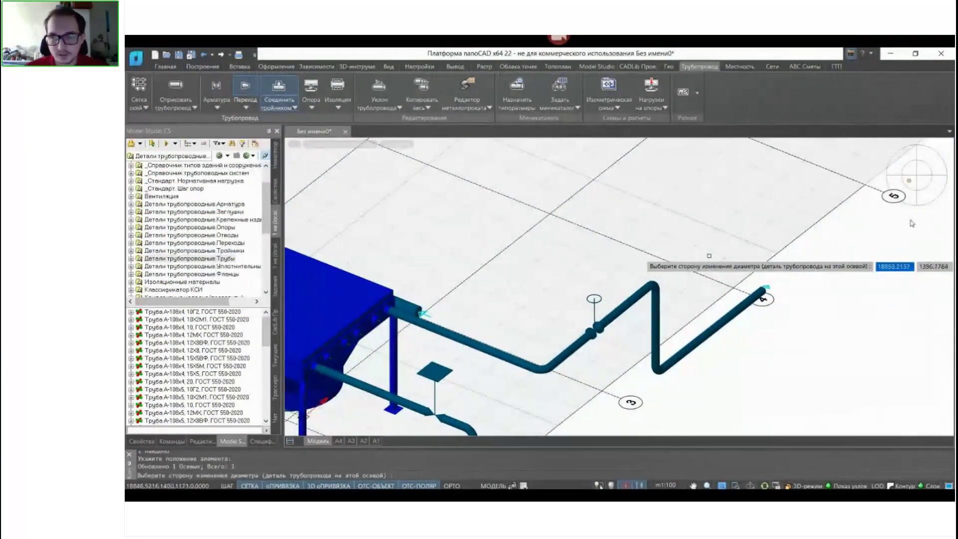
left_click(869, 273)
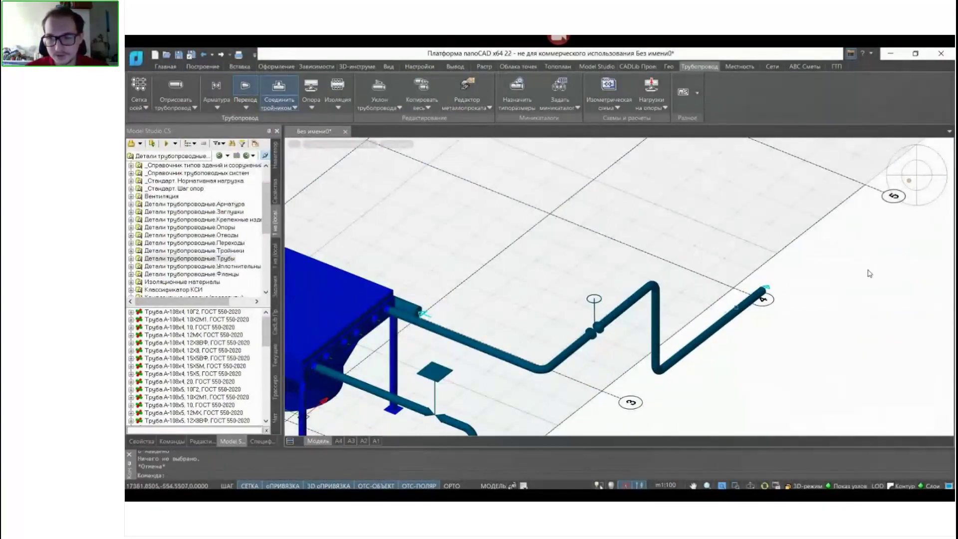
scroll(581, 231, "down", 3)
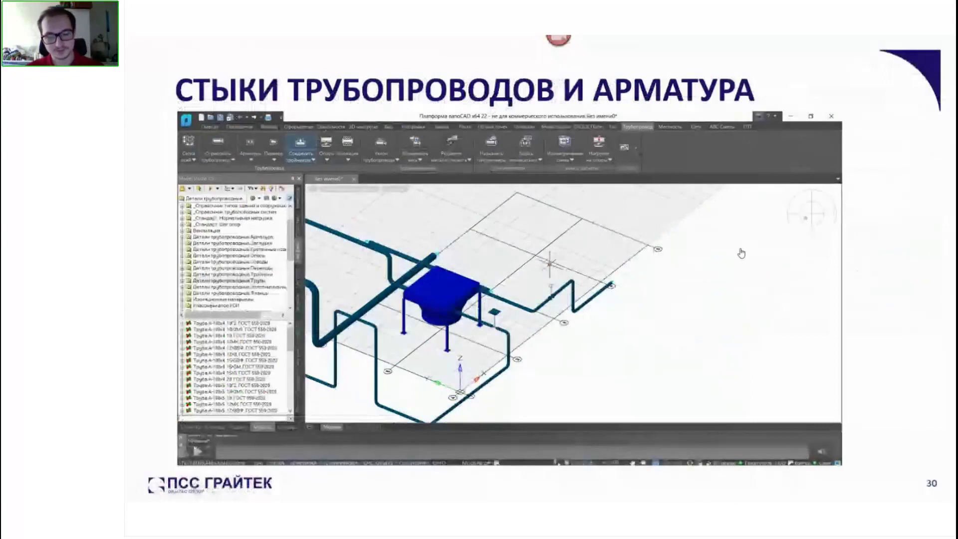
key("Right")
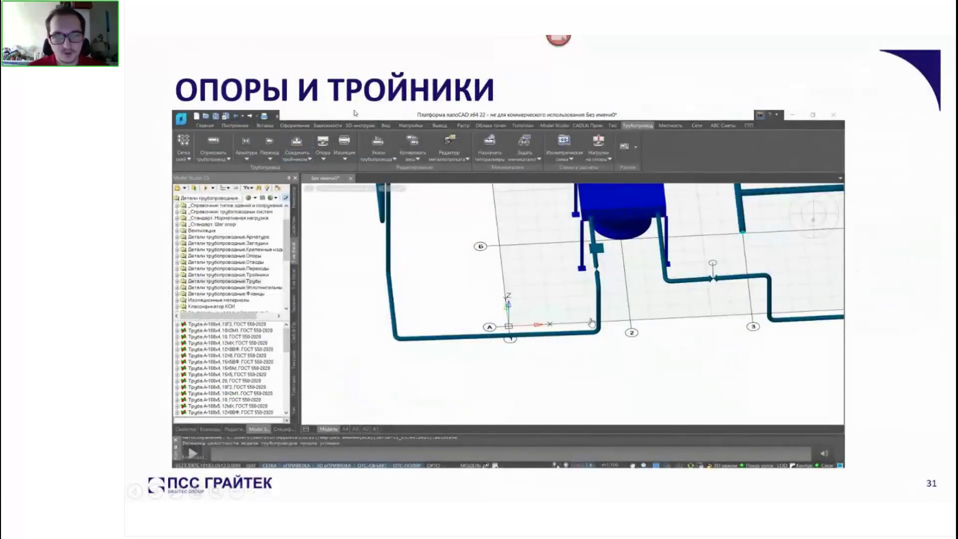
left_click(194, 455)
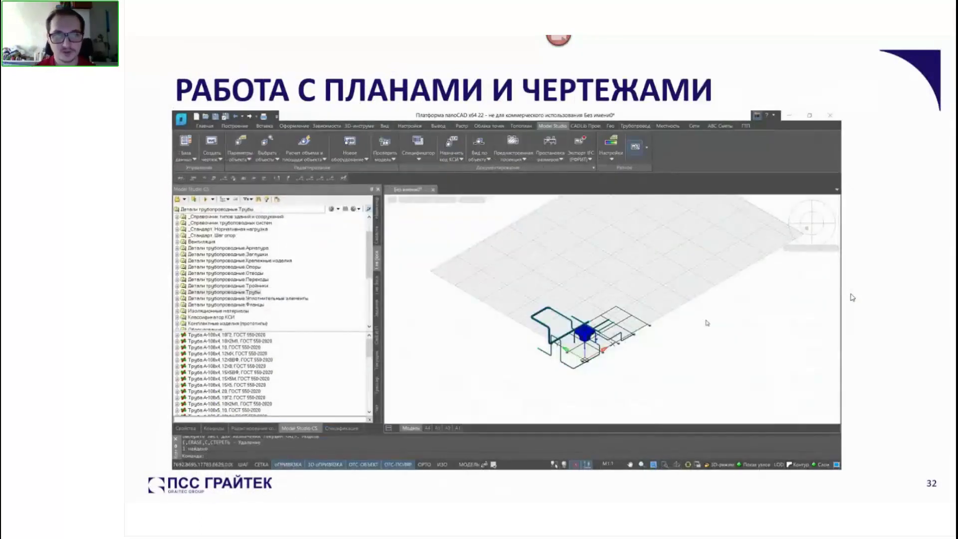
mouse_move(600, 263)
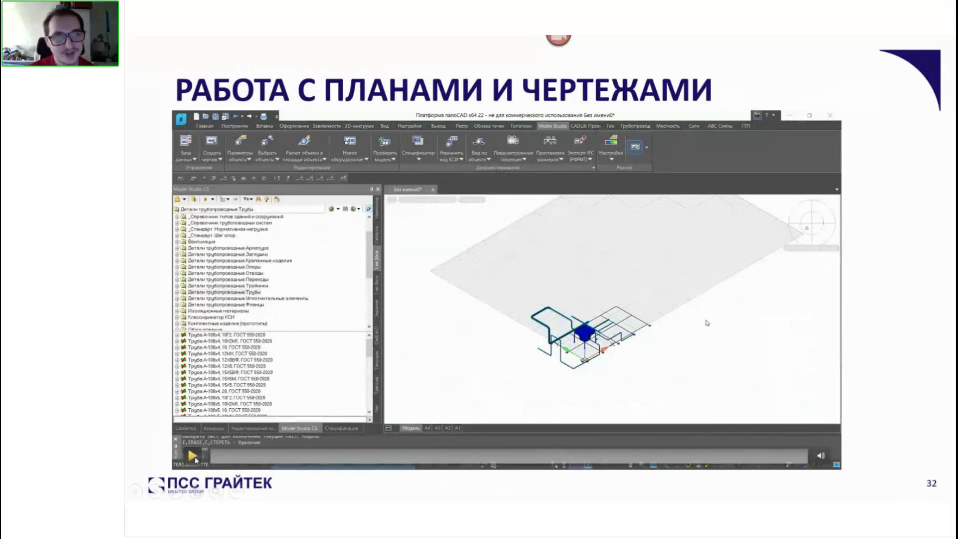
left_click(193, 456)
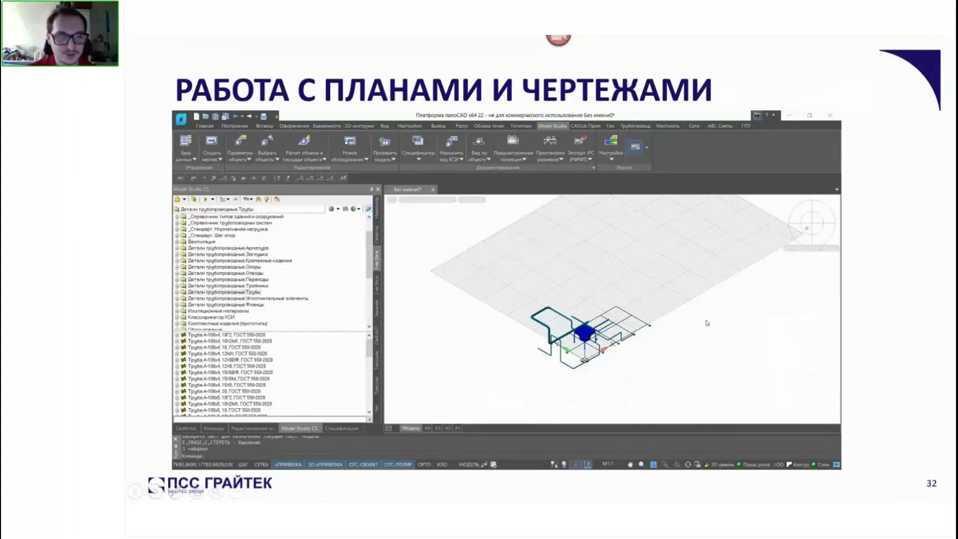
left_click(193, 456)
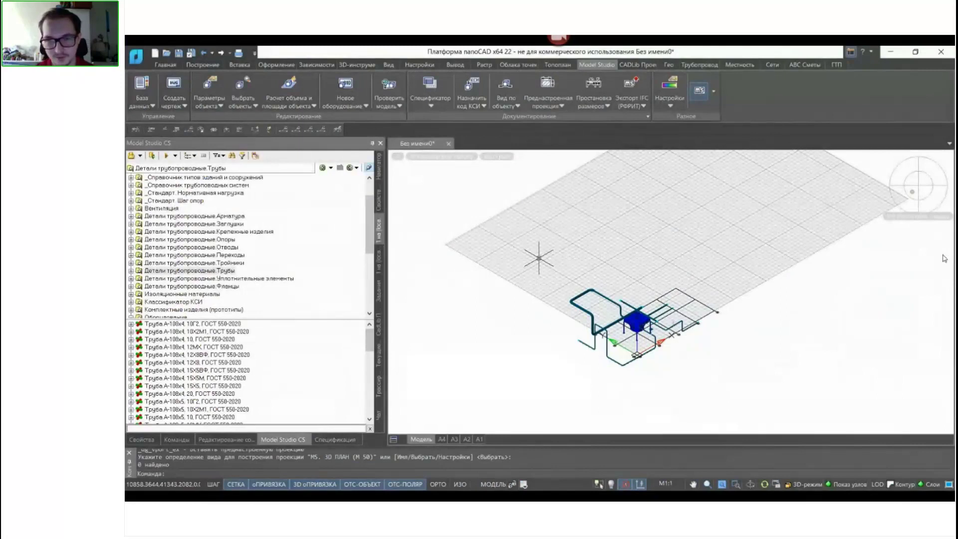
left_click(276, 476)
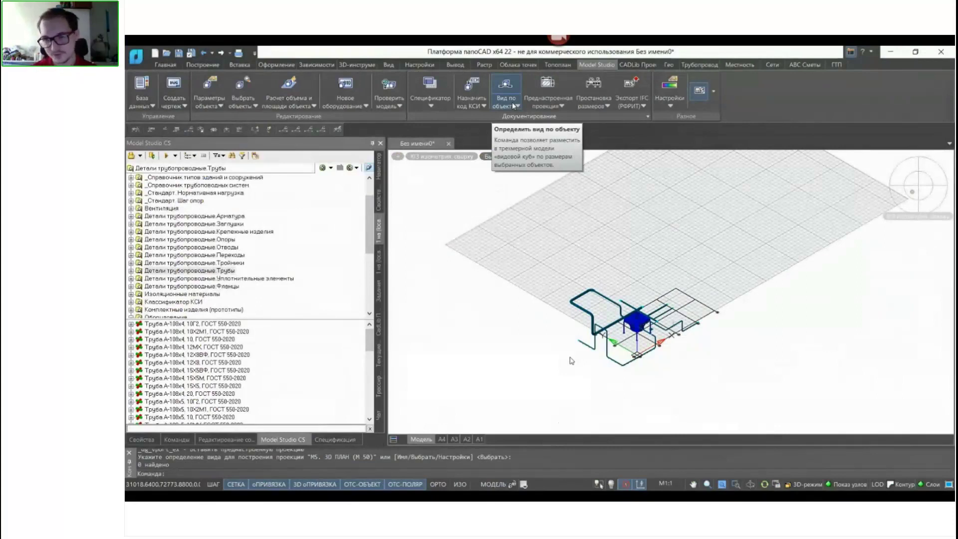
mouse_move(286, 474)
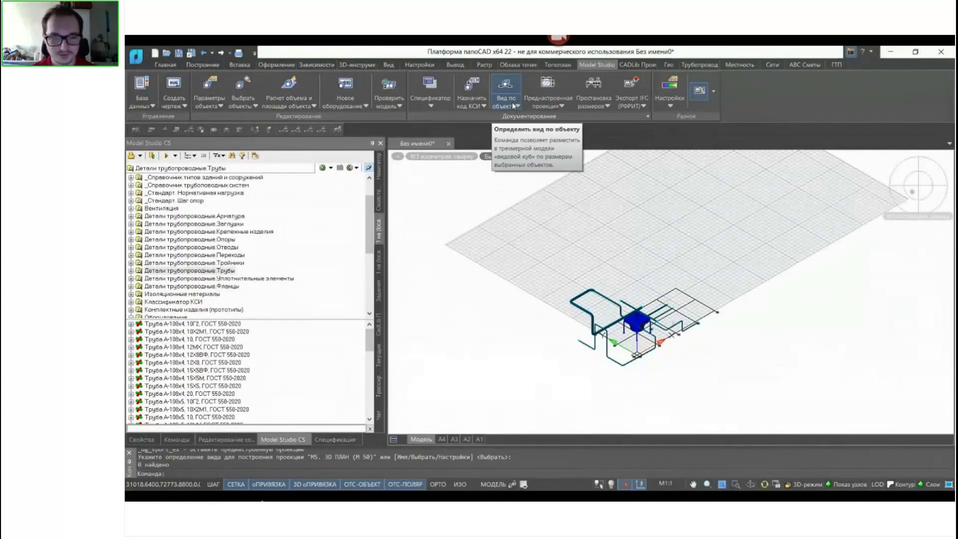
mouse_move(127, 382)
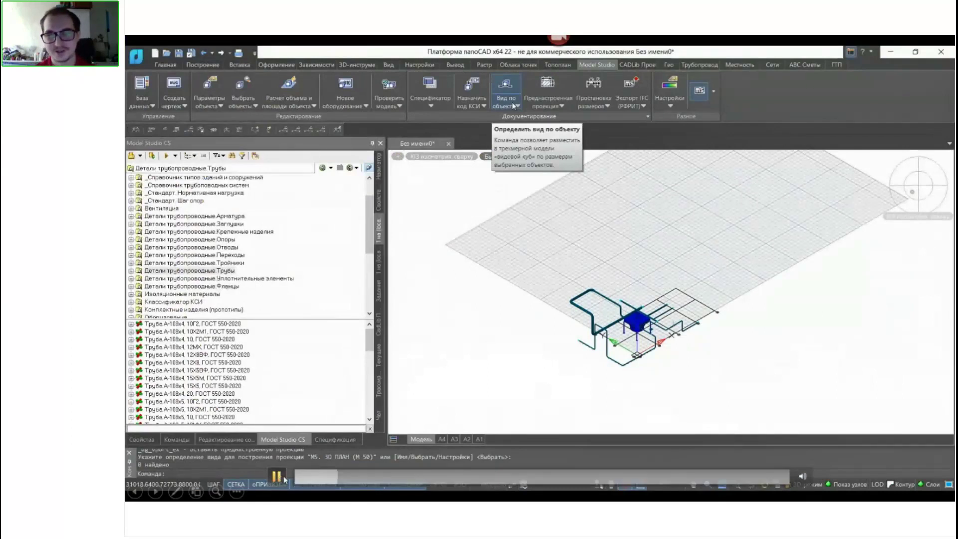
left_click(277, 475)
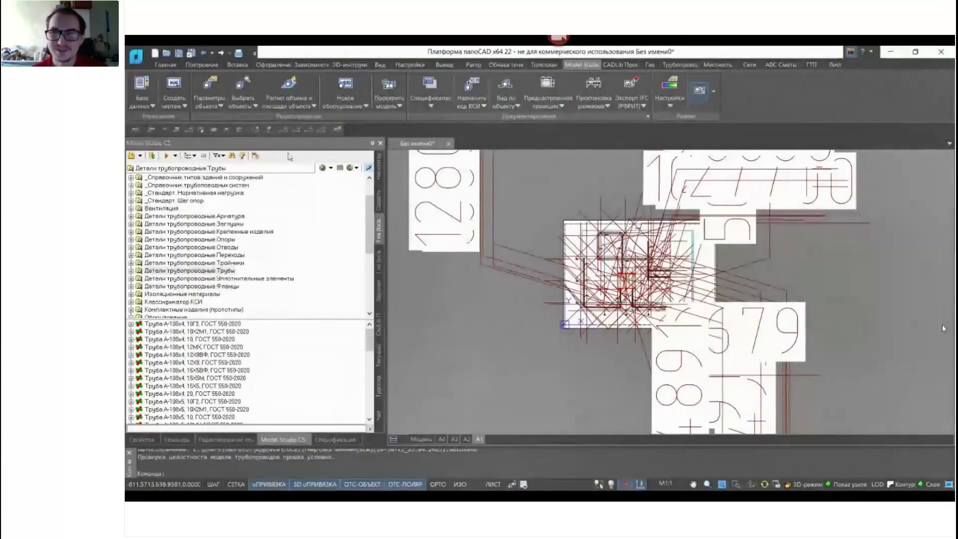
Delete the automatically created dimensions of all listed profiles, including leaders, coordination axes, pipeline centrelines and linear pipe dimensions, from the A-A view
left_click(337, 130)
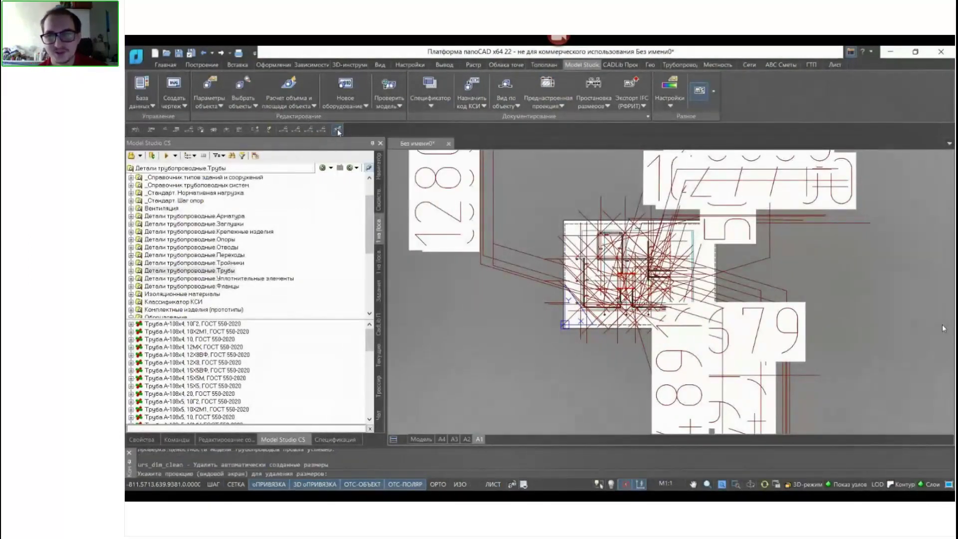
left_click(577, 233)
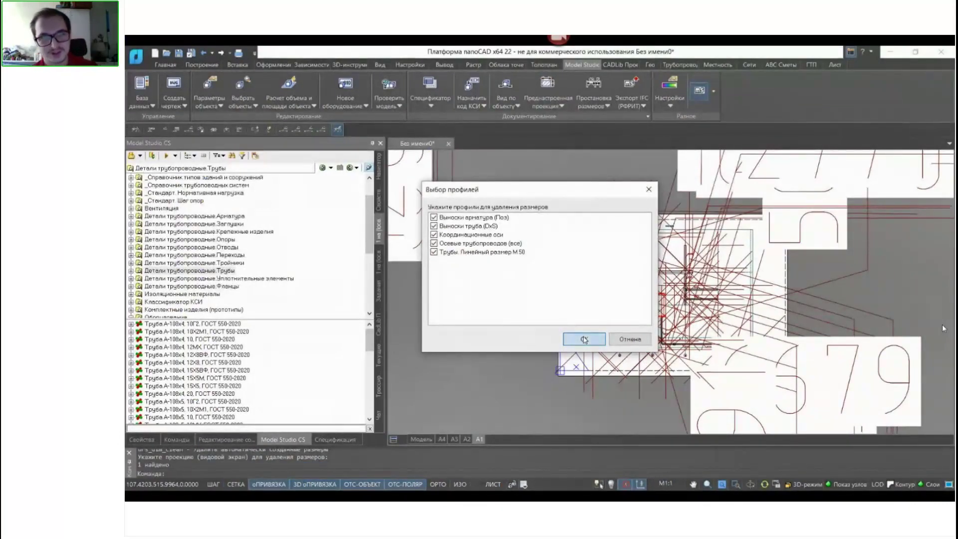
left_click(585, 340)
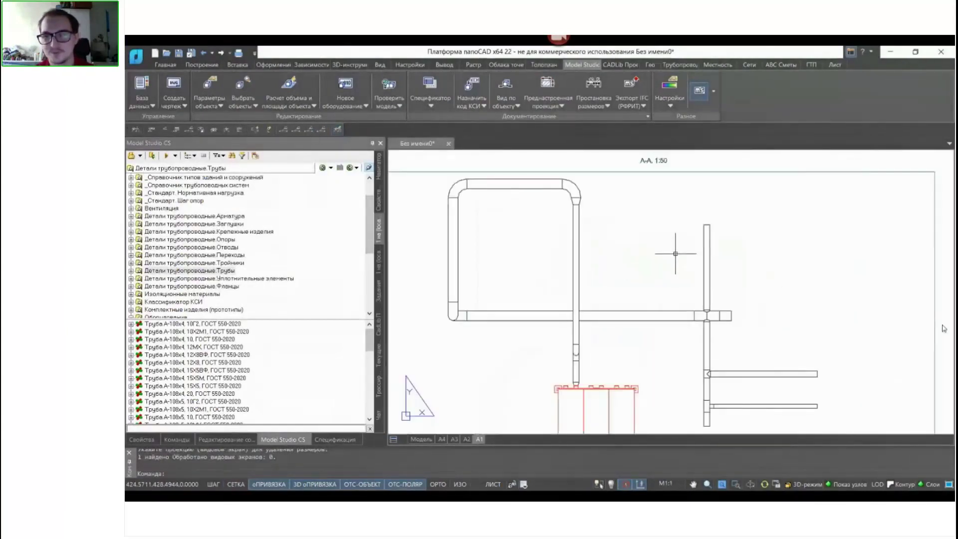
scroll(675, 254, "down", 2)
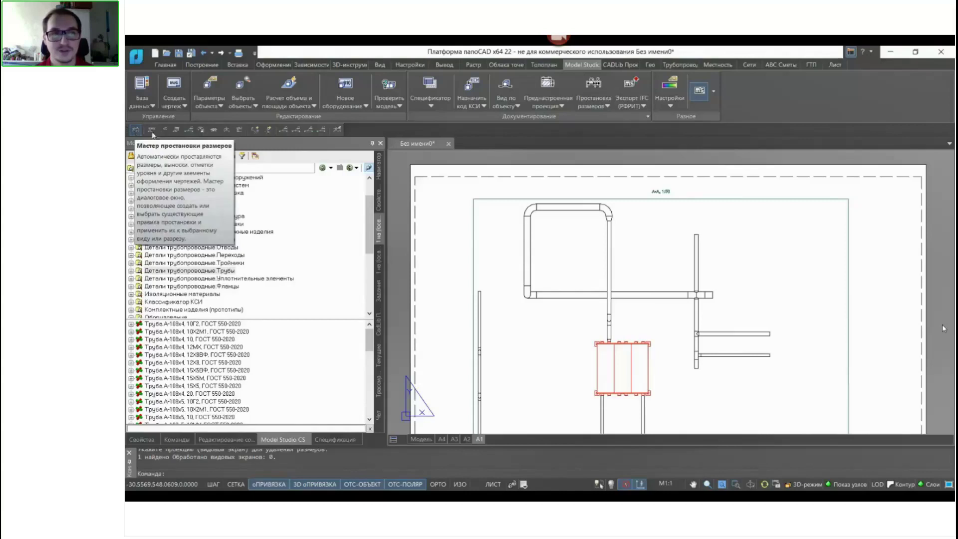
Dimension the A-A view automatically with the profile Линейный размер_Трубопровод from the ТС group
left_click(603, 105)
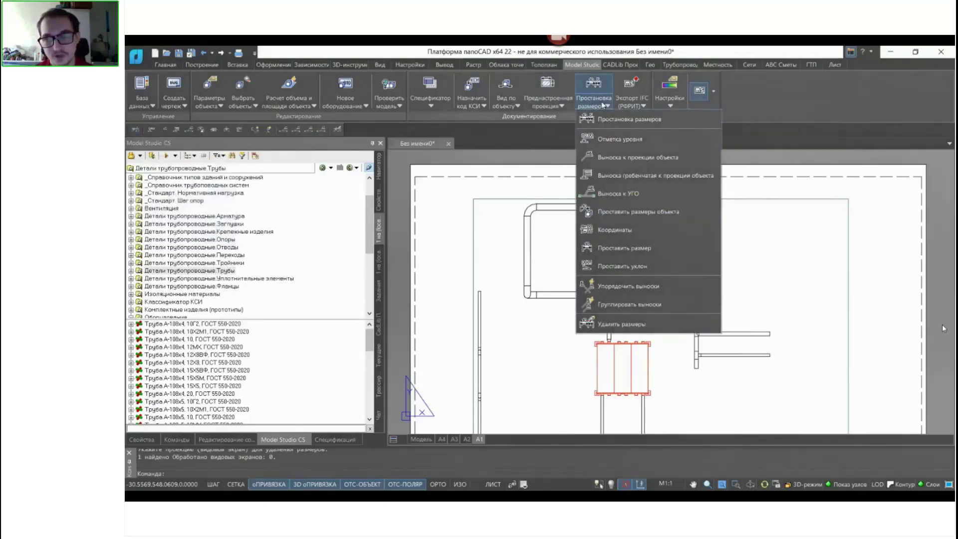
left_click(613, 121)
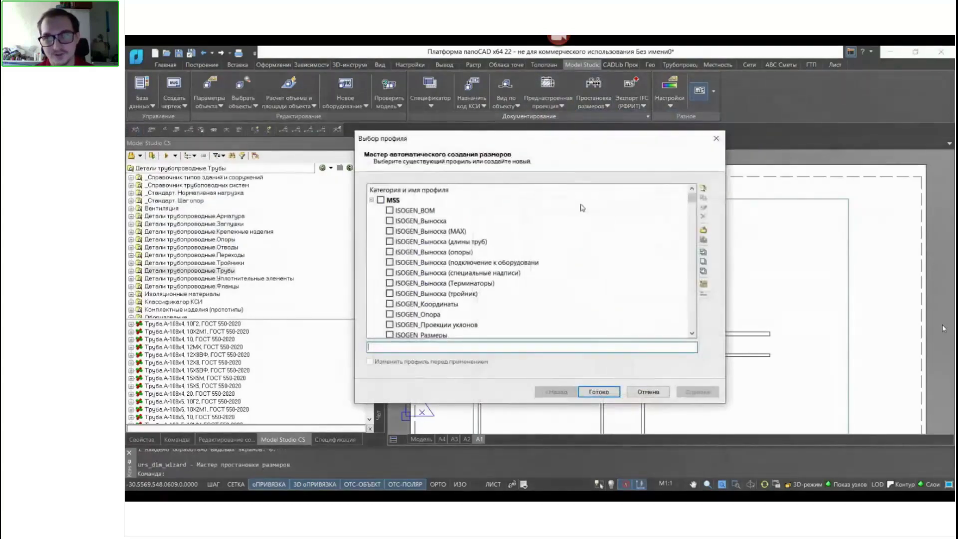
scroll(494, 249, "down", 15)
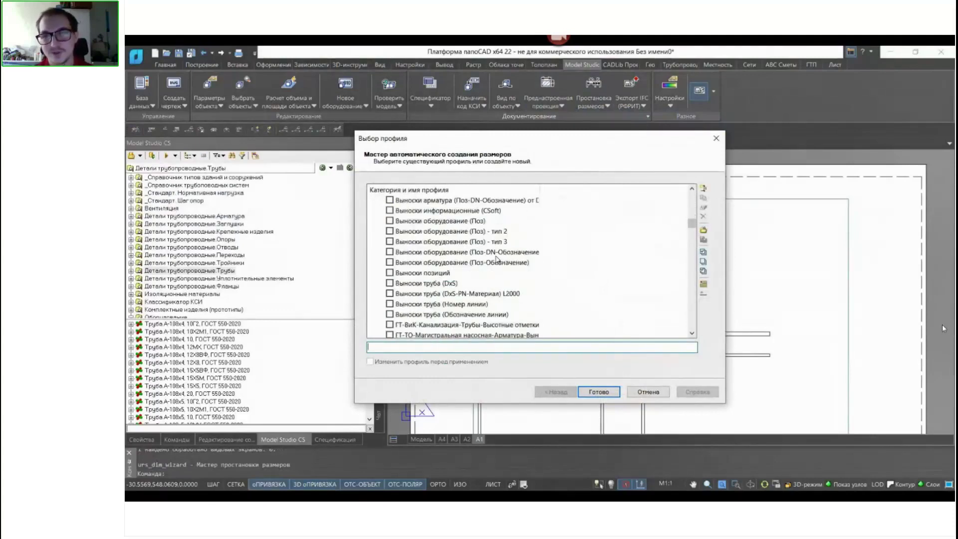
scroll(497, 259, "down", 10)
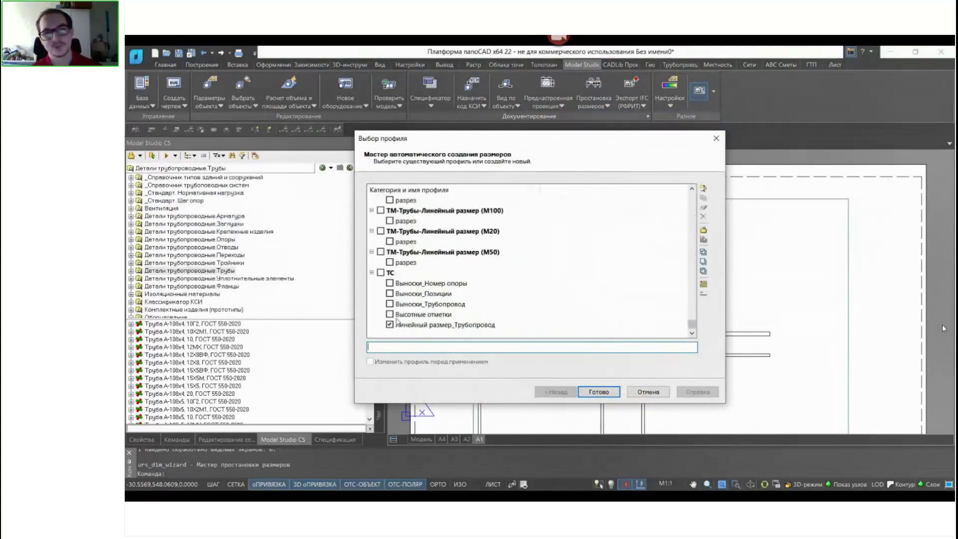
scroll(441, 297, "up", 10)
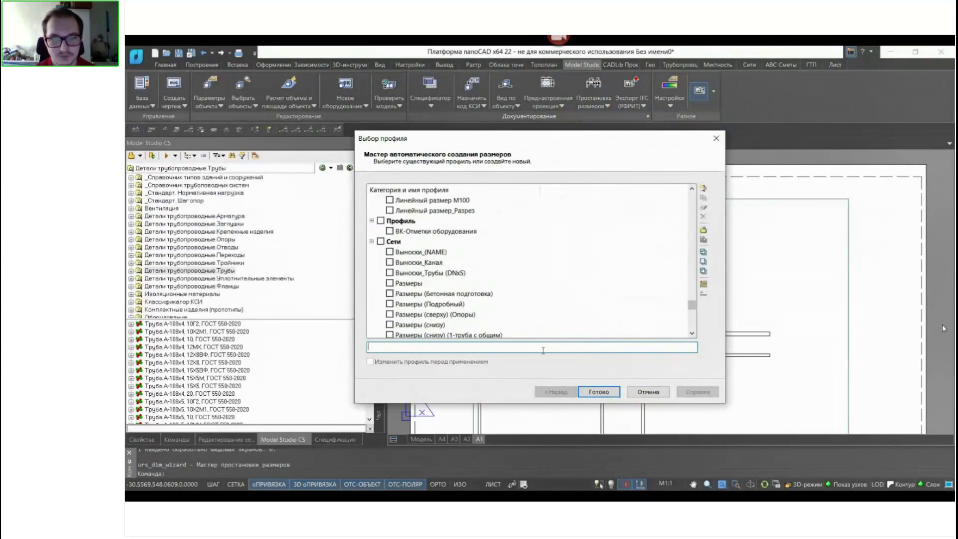
left_click(607, 393)
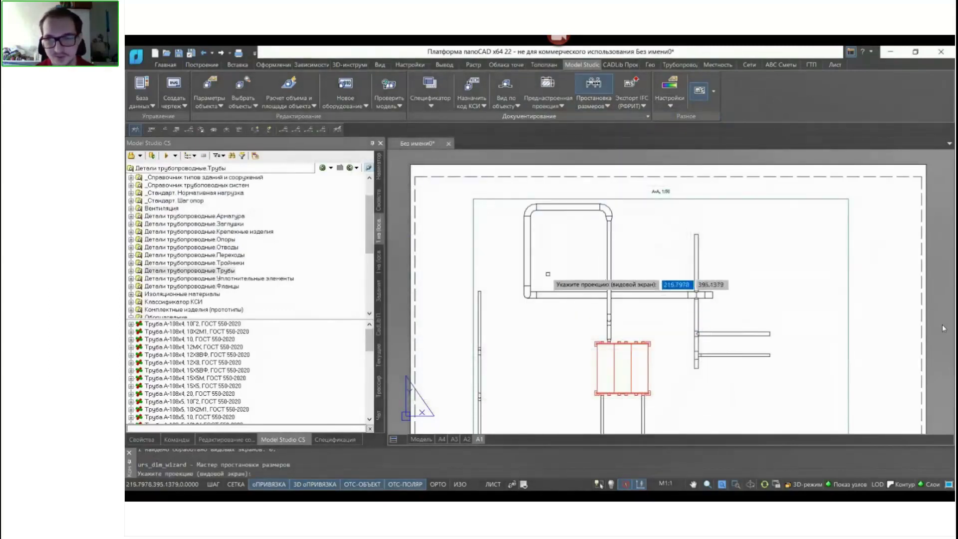
left_click(471, 242)
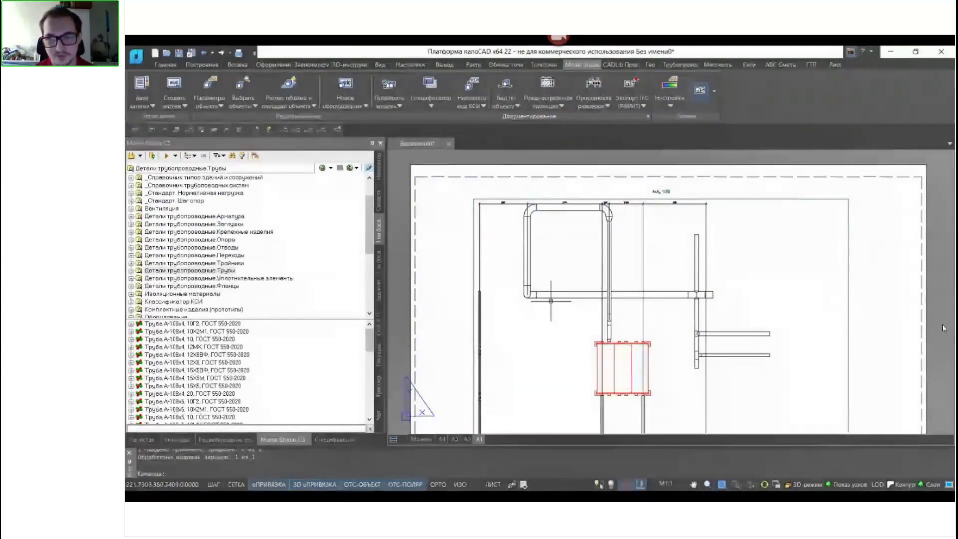
scroll(499, 196, "up", 5)
scroll(625, 259, "down", 3)
scroll(625, 259, "down", 4)
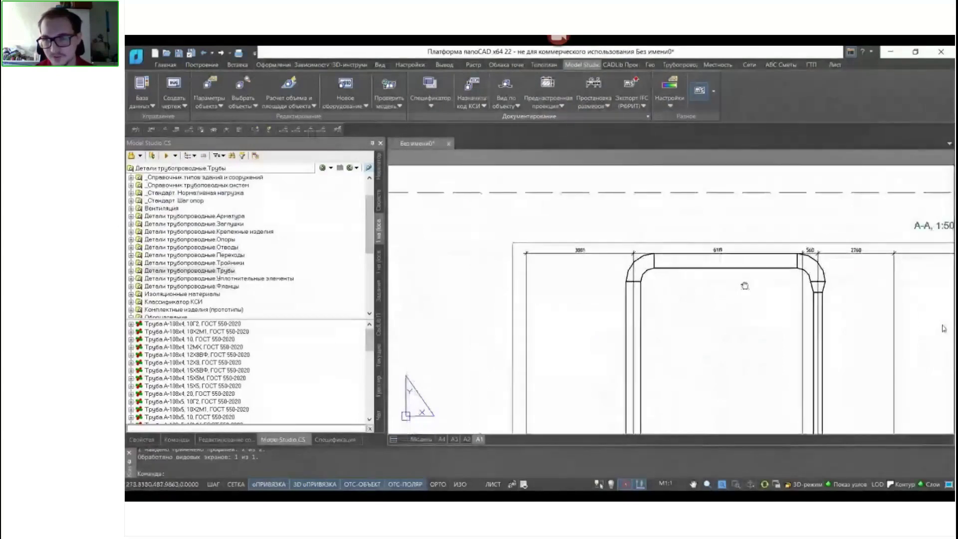
scroll(542, 233, "up", 3)
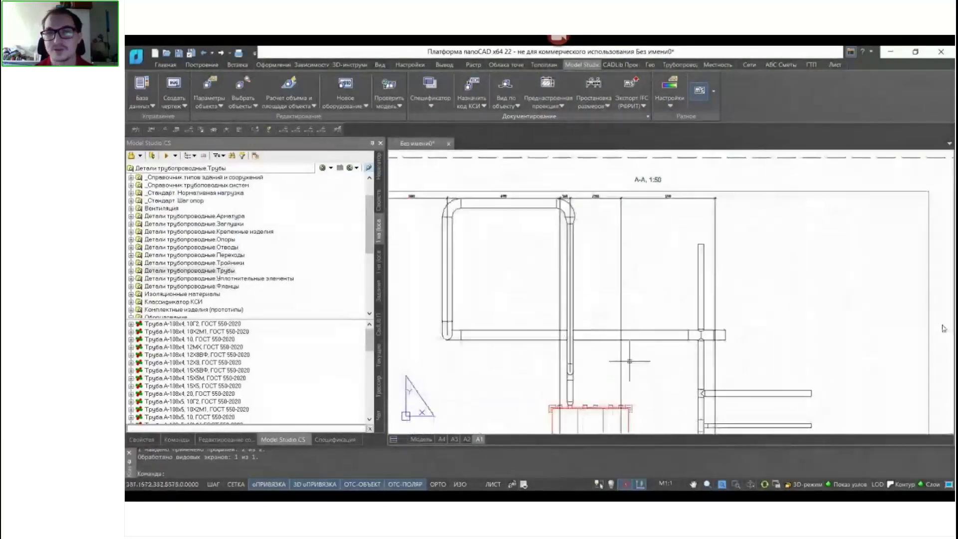
Add a level mark to the 325x8 equal tee on the A-A view, keeping base level 0 and placing the mark above the tee's branch pipe
middle_click_drag(688, 379, 702, 174)
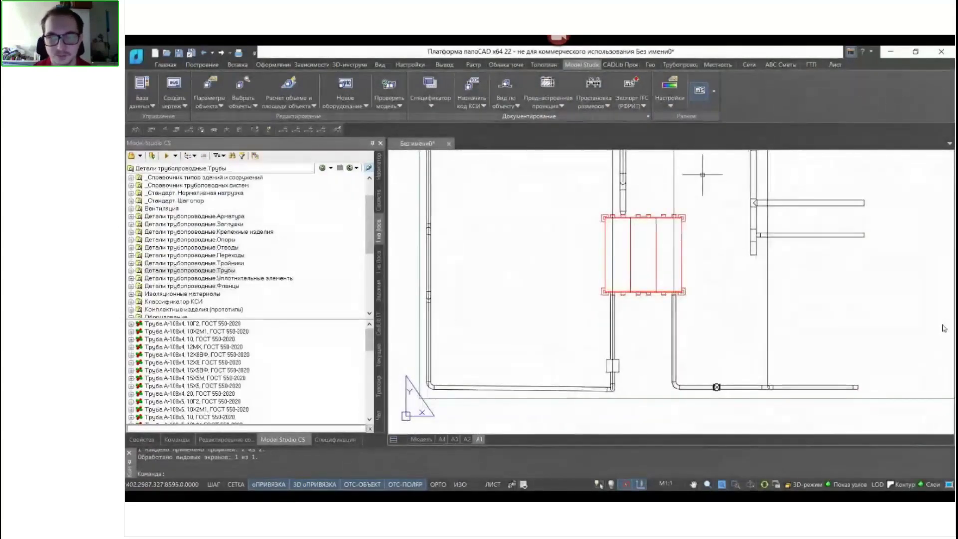
left_click(595, 103)
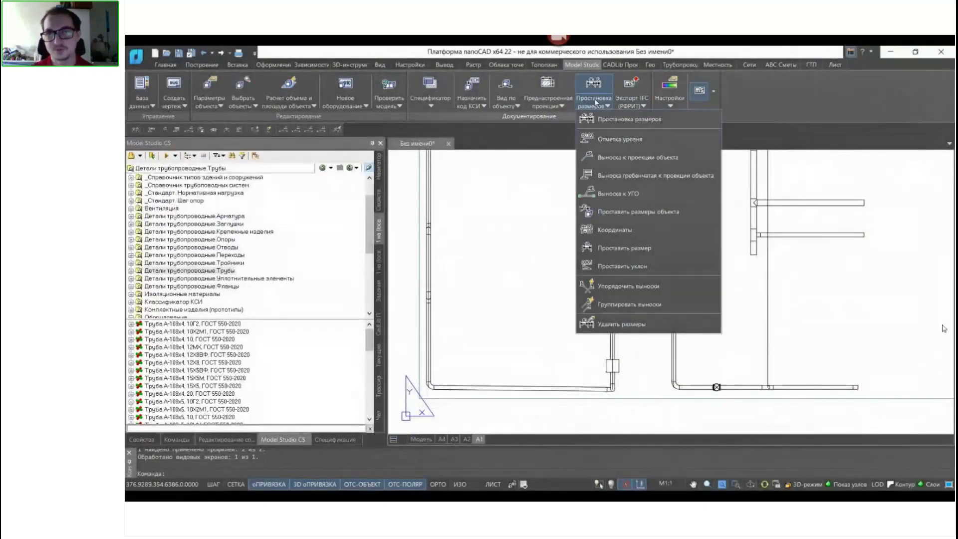
left_click(619, 140)
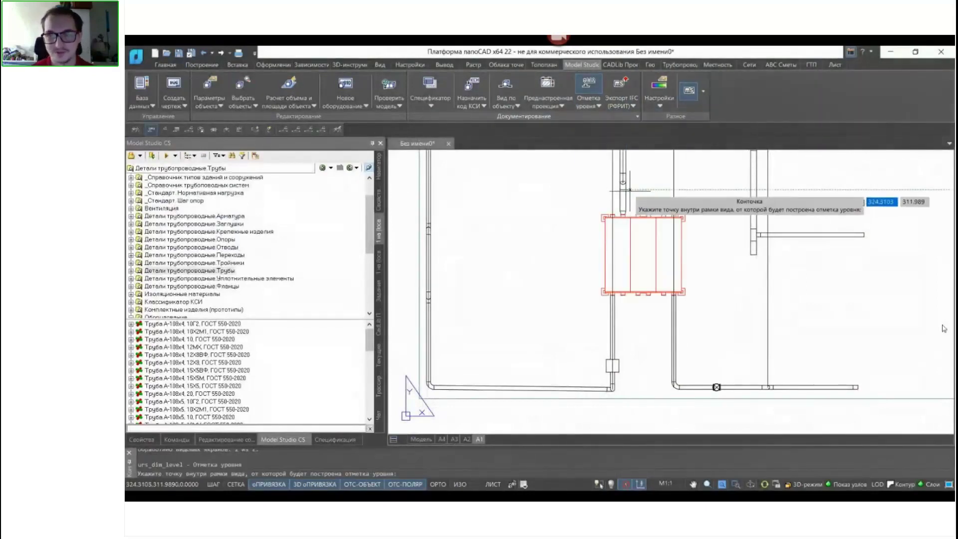
middle_click_drag(651, 205, 648, 265)
scroll(648, 264, "up", 2)
left_click(676, 267)
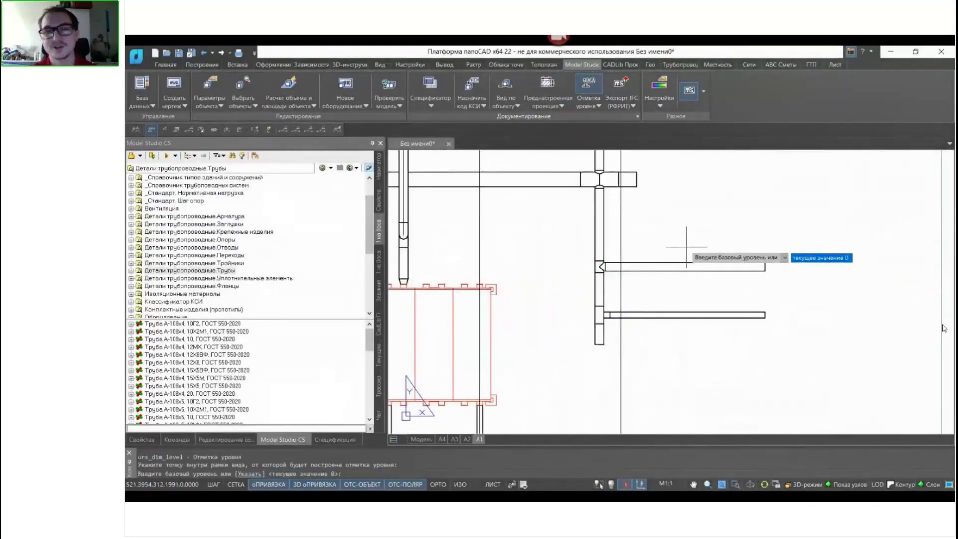
key("Down")
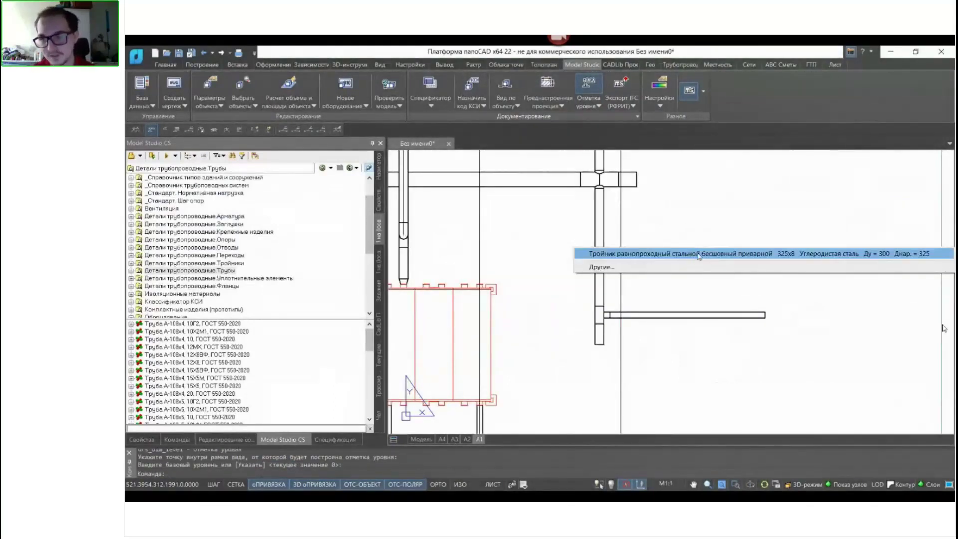
key("Return")
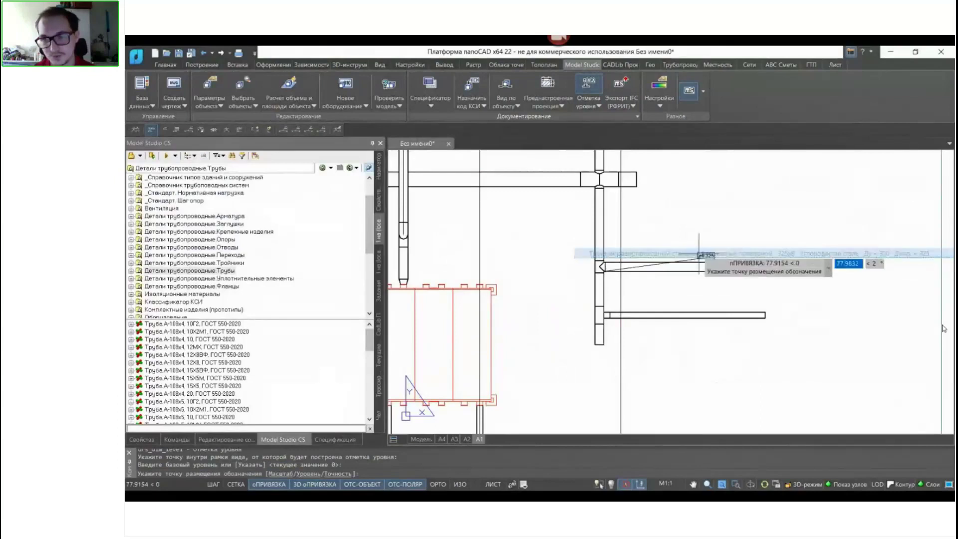
left_click(666, 239)
Add a level mark above the horizontal header pipe on the A-A view, keeping base level 0
left_click(589, 84)
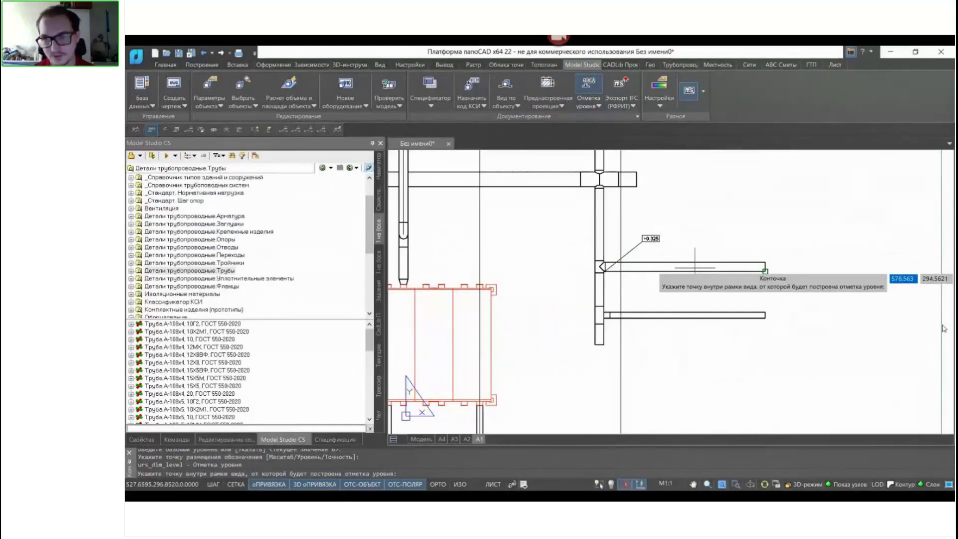
left_click(530, 175)
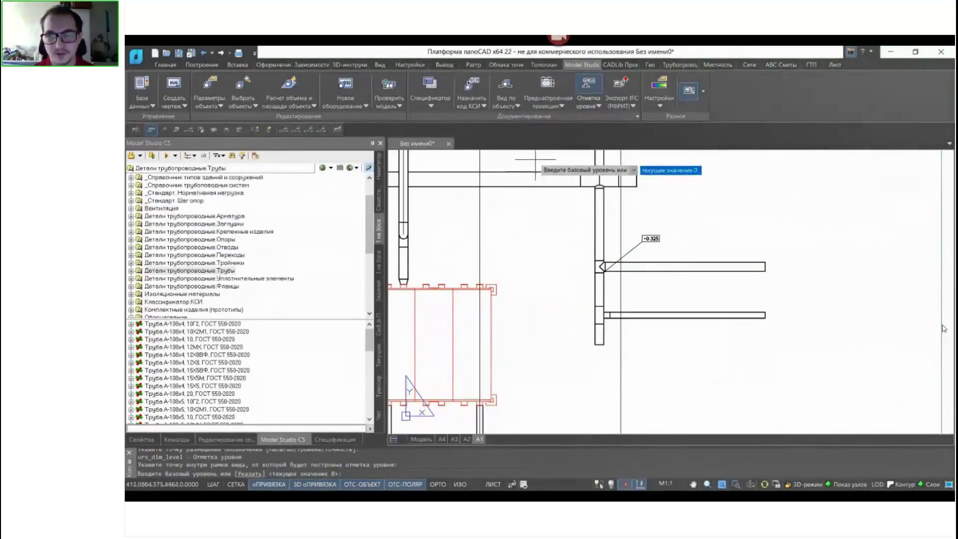
middle_click_drag(535, 170, 597, 264)
key("Return")
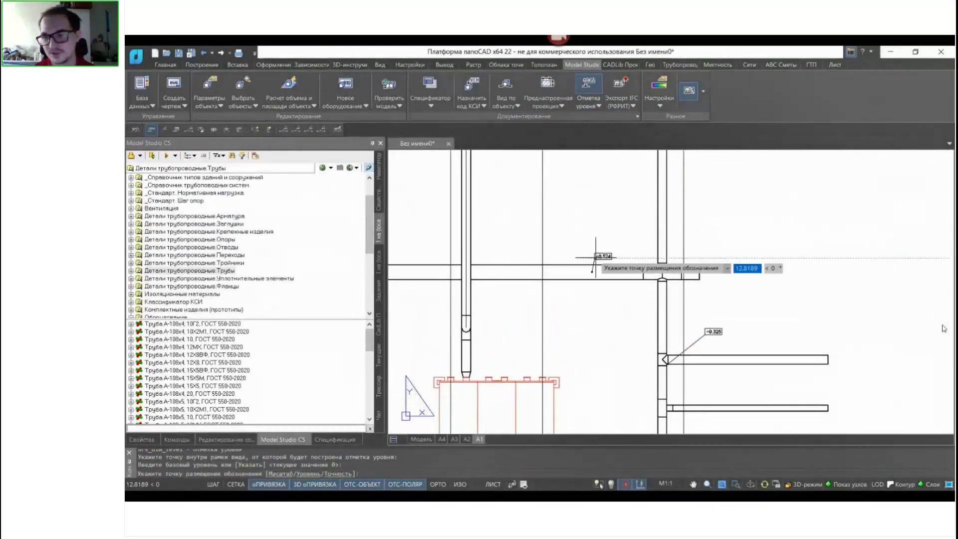
left_click(596, 249)
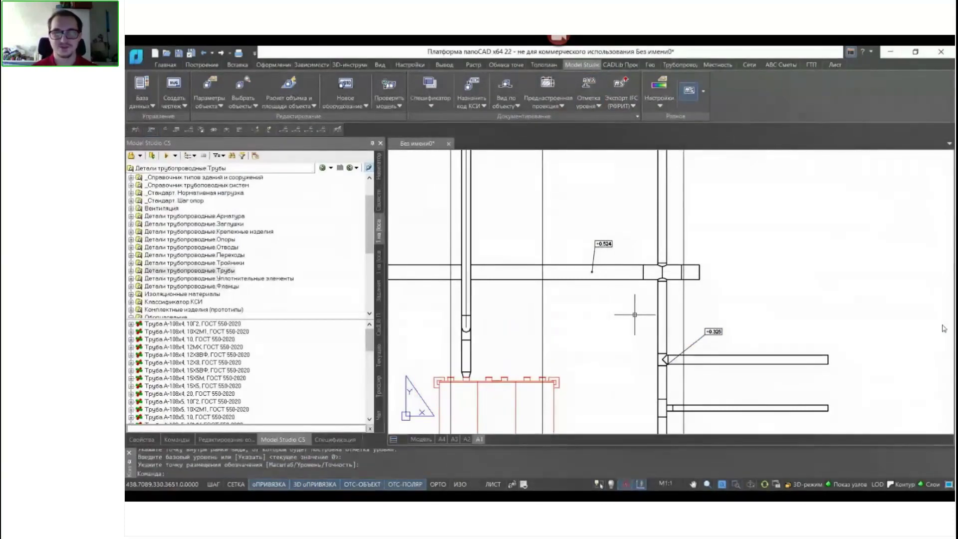
scroll(629, 319, "down", 4)
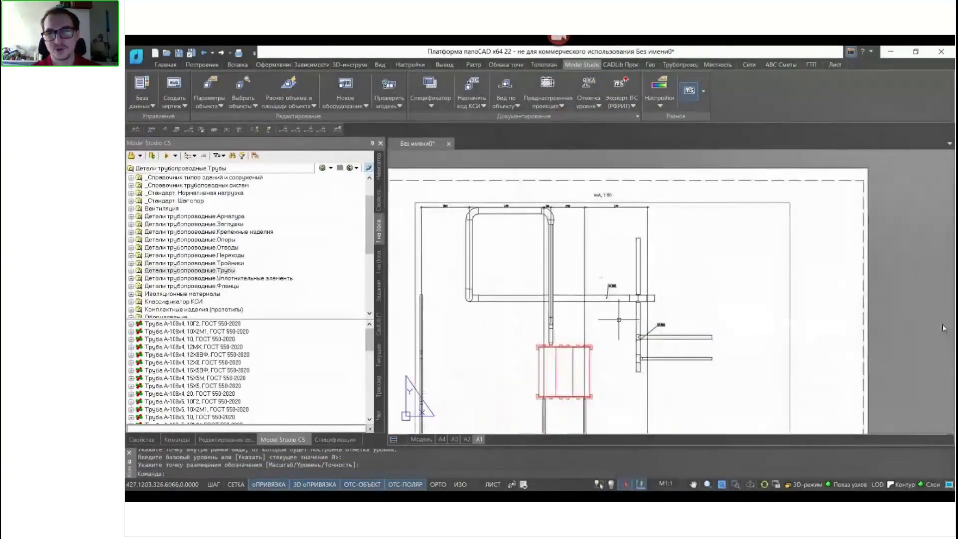
Examine the ground source settings and the DWG file selection for the terrain surface without choosing a file
left_click(717, 65)
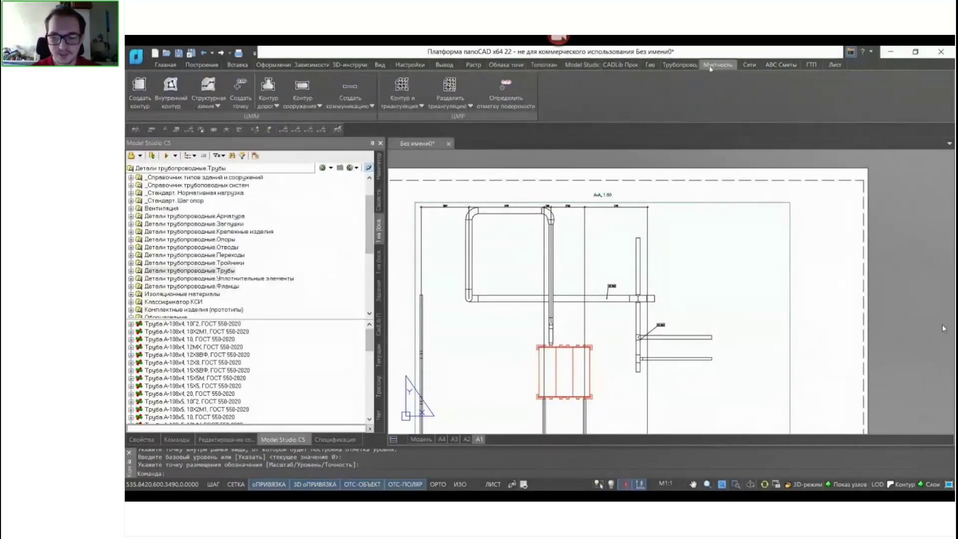
left_click(679, 65)
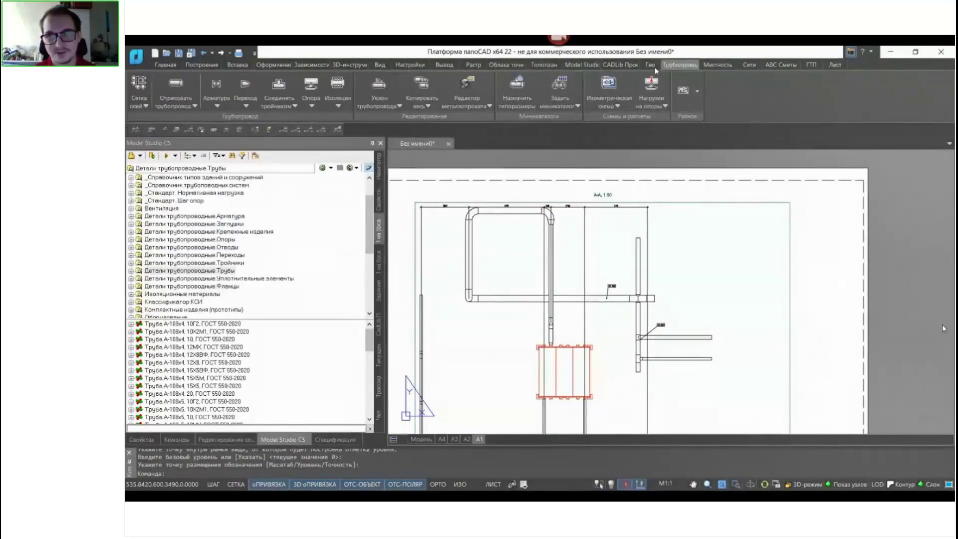
left_click(650, 65)
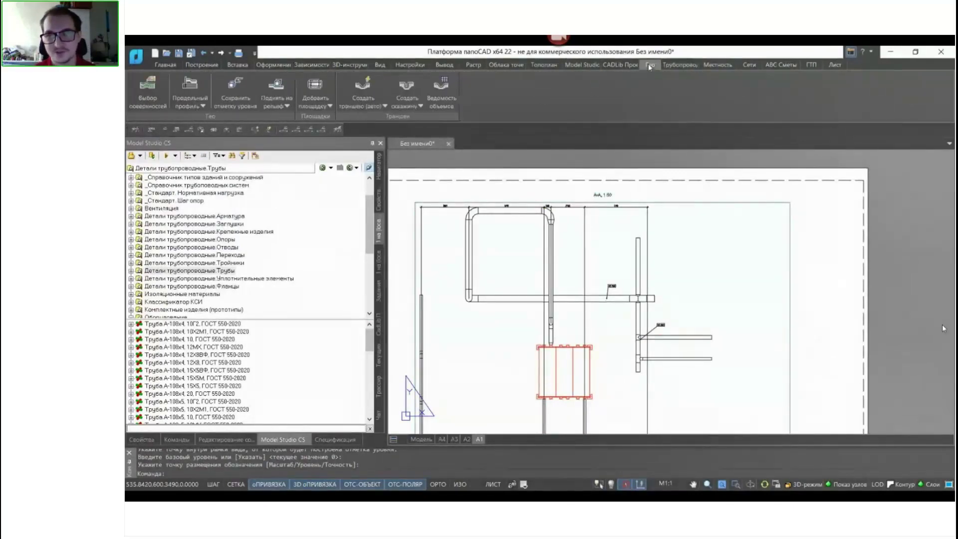
left_click(153, 98)
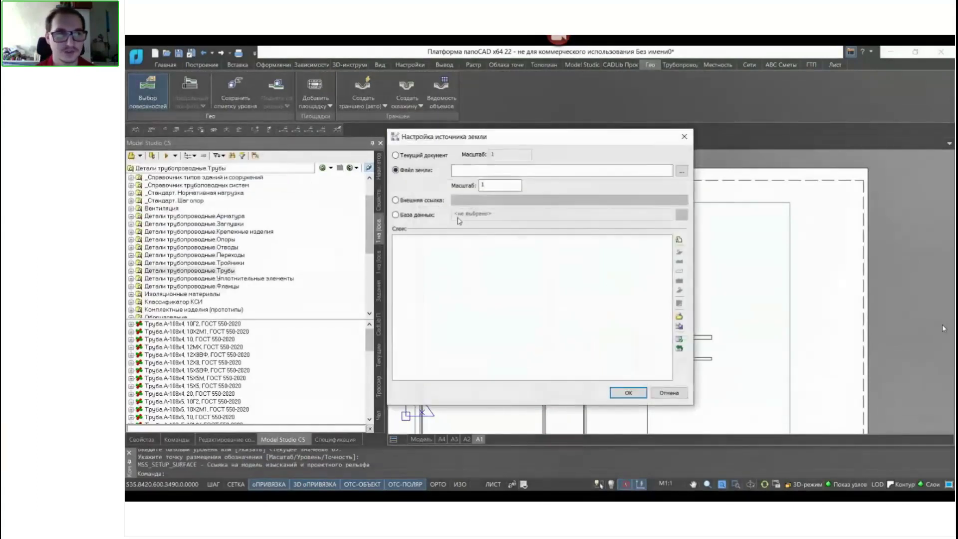
left_click(682, 171)
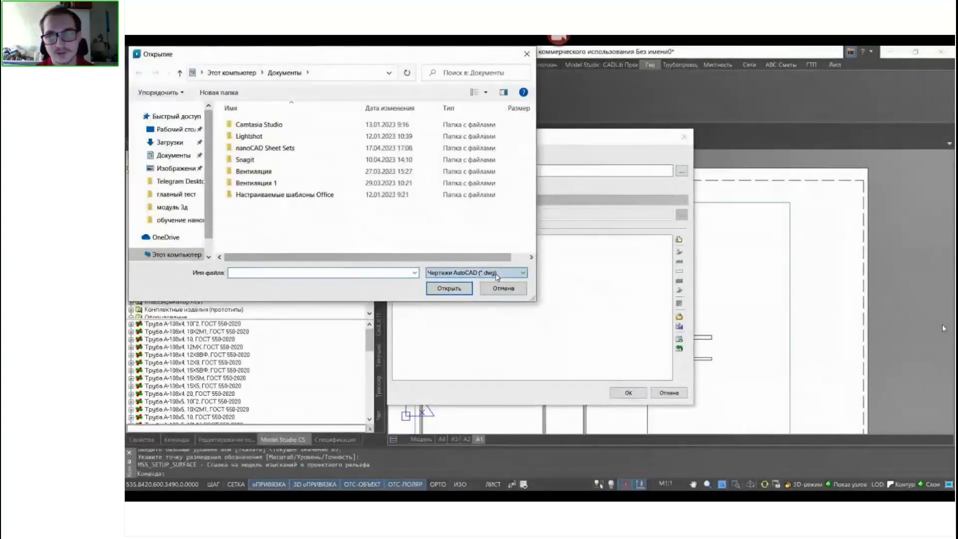
left_click(500, 288)
key("Escape")
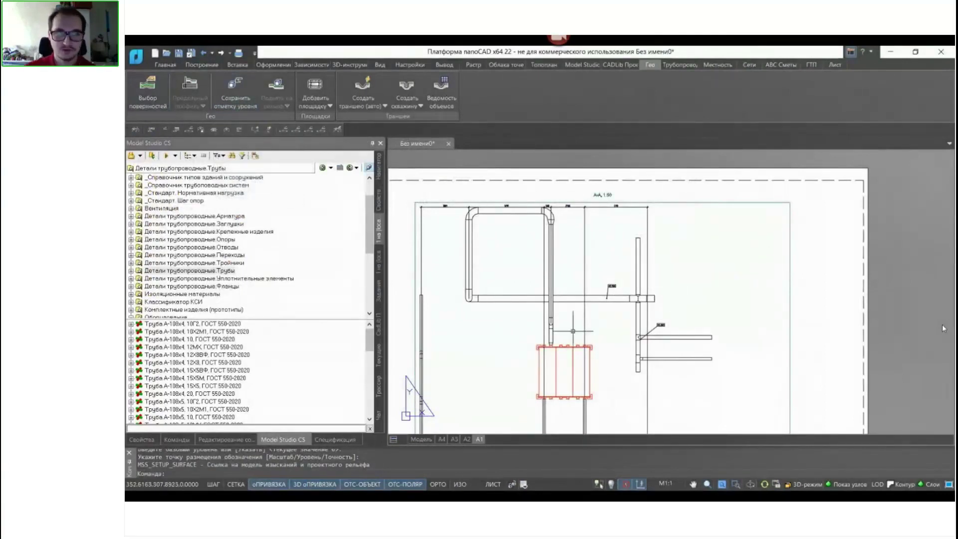
left_click(676, 66)
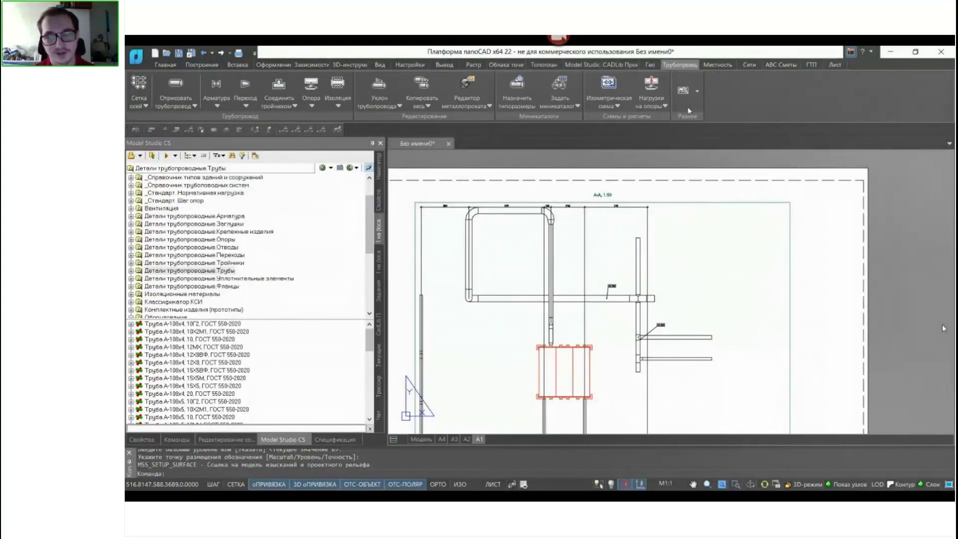
scroll(610, 235, "down", 2)
mouse_move(649, 225)
middle_mouse_down()
mouse_move(709, 226)
mouse_move(686, 244)
middle_mouse_up()
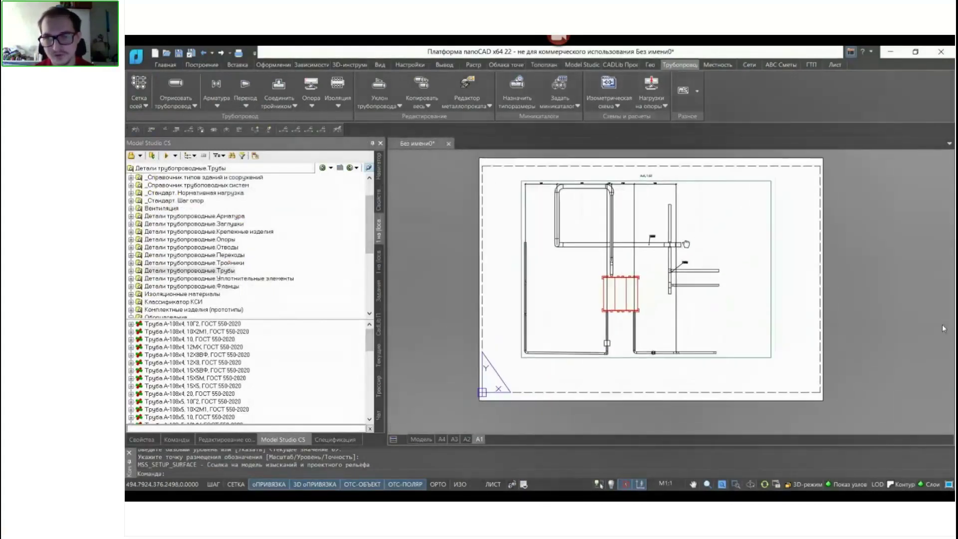
scroll(685, 238, "up", 8)
scroll(638, 214, "down", 5)
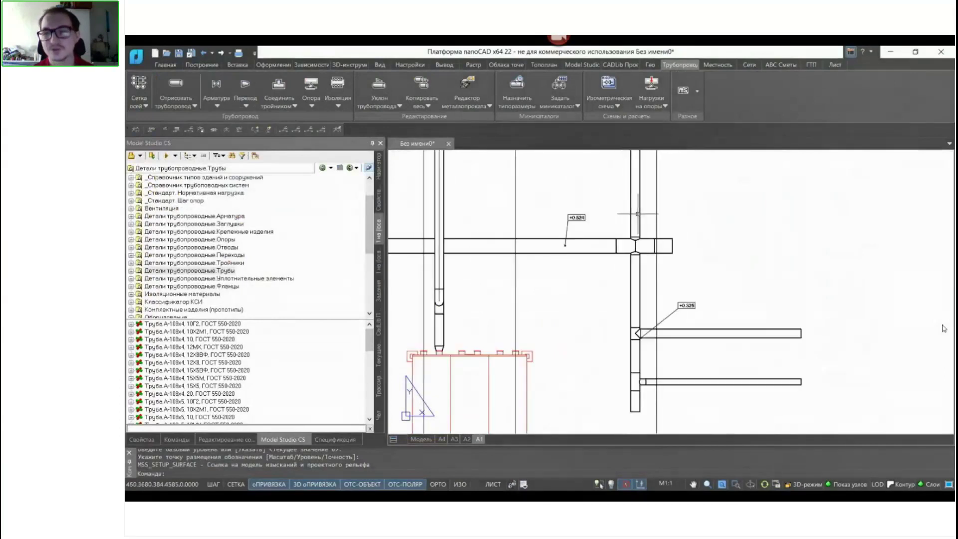
scroll(612, 239, "down", 3)
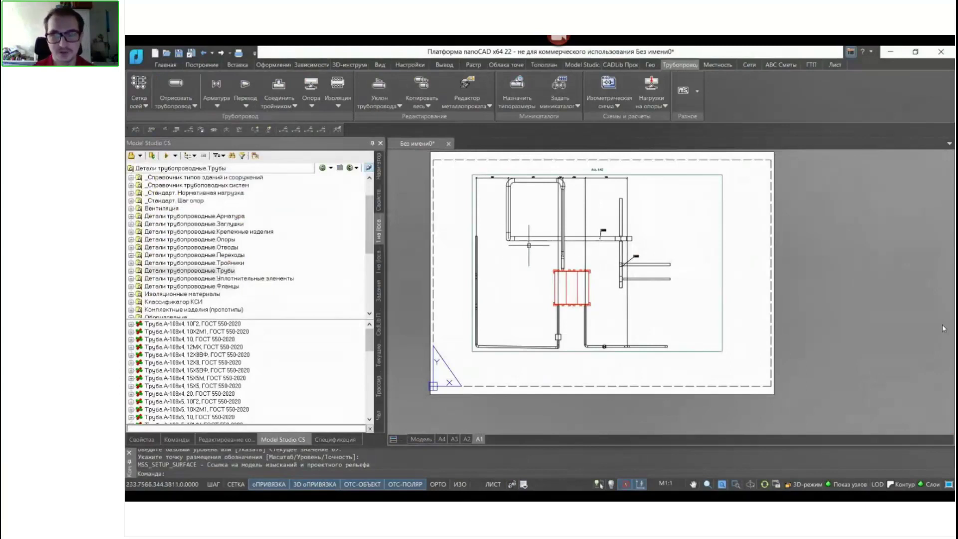
Try to dimension the A-A view automatically with the profiles План-схема Т1-Т2 М50. Обозначения and Размеры трубопровода
left_click(134, 130)
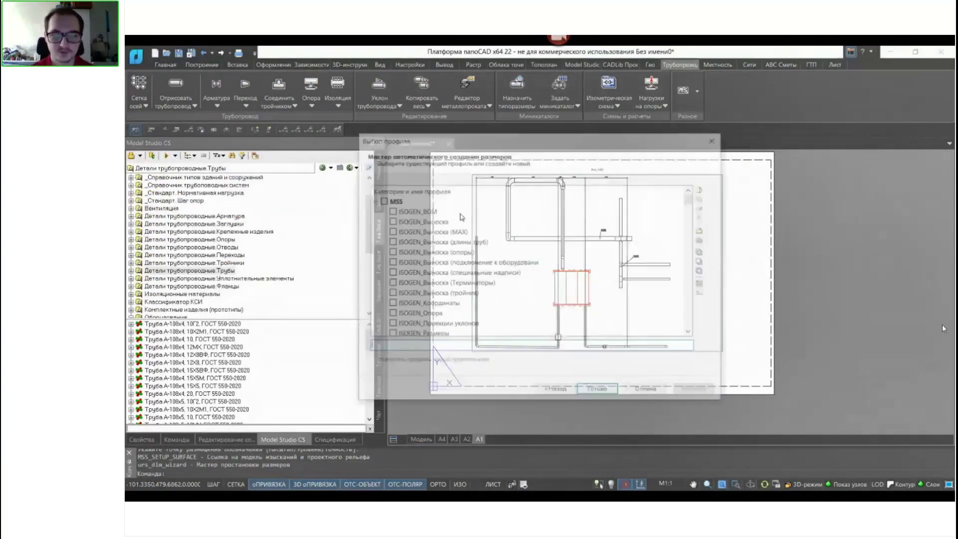
scroll(474, 263, "down", 10)
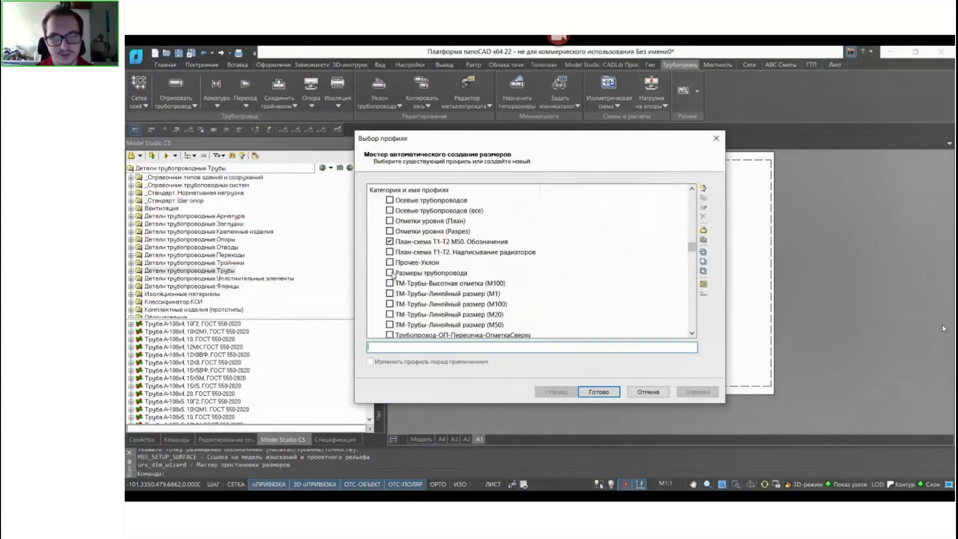
left_click(392, 274)
left_click(599, 392)
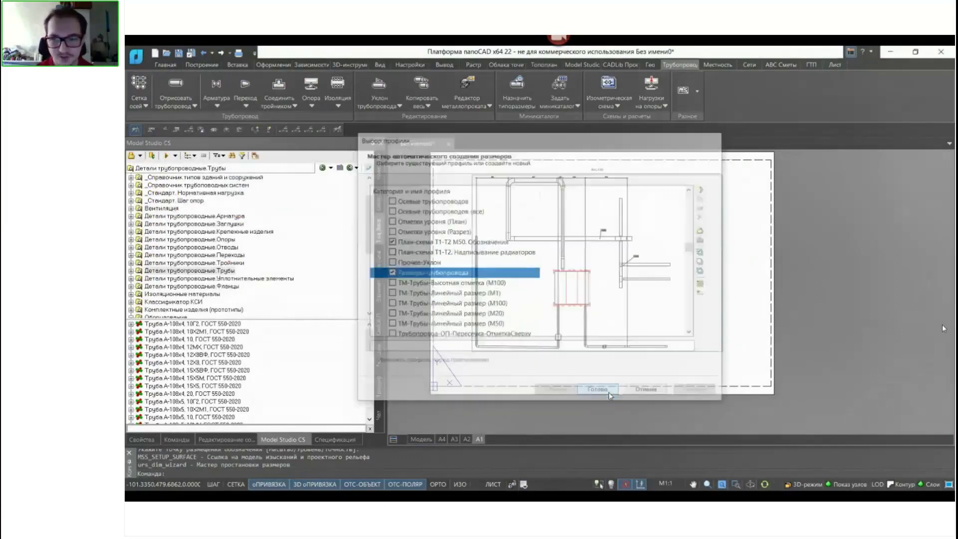
left_click(719, 349)
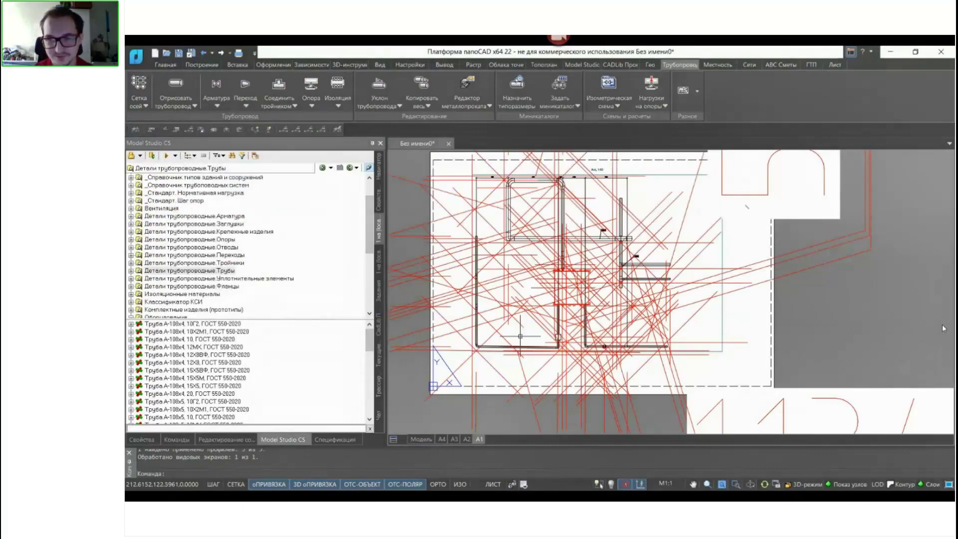
key("ctrl+z")
scroll(585, 206, "up", 5)
scroll(585, 206, "down", 5)
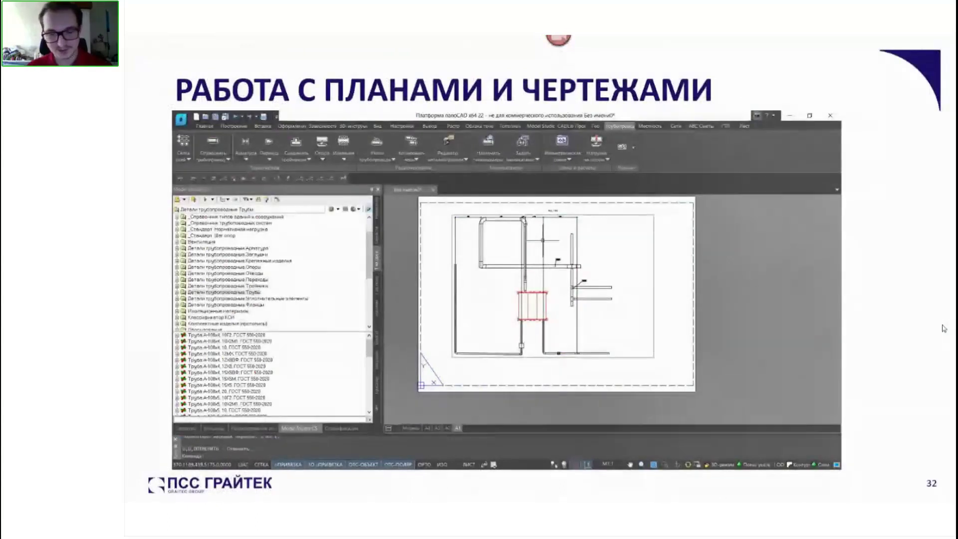
mouse_move(649, 344)
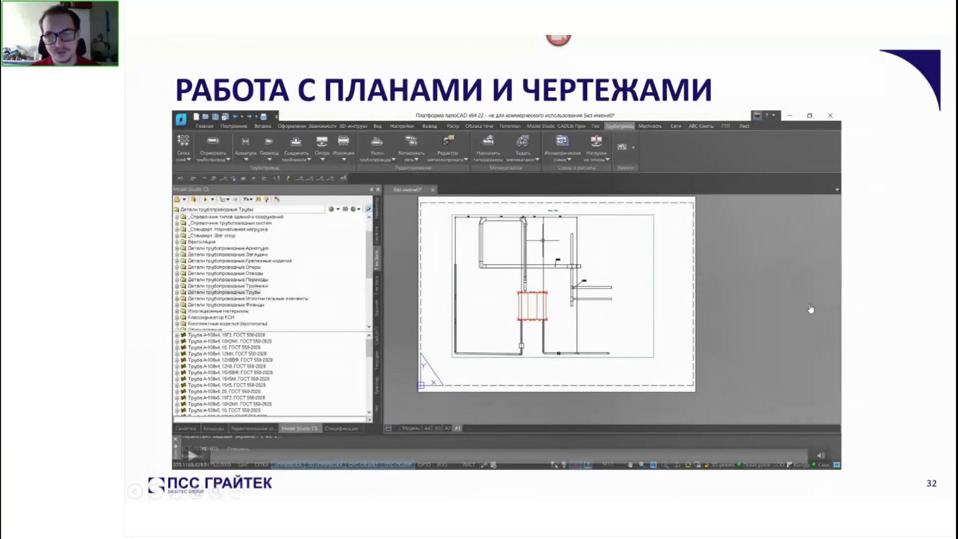
key("Right")
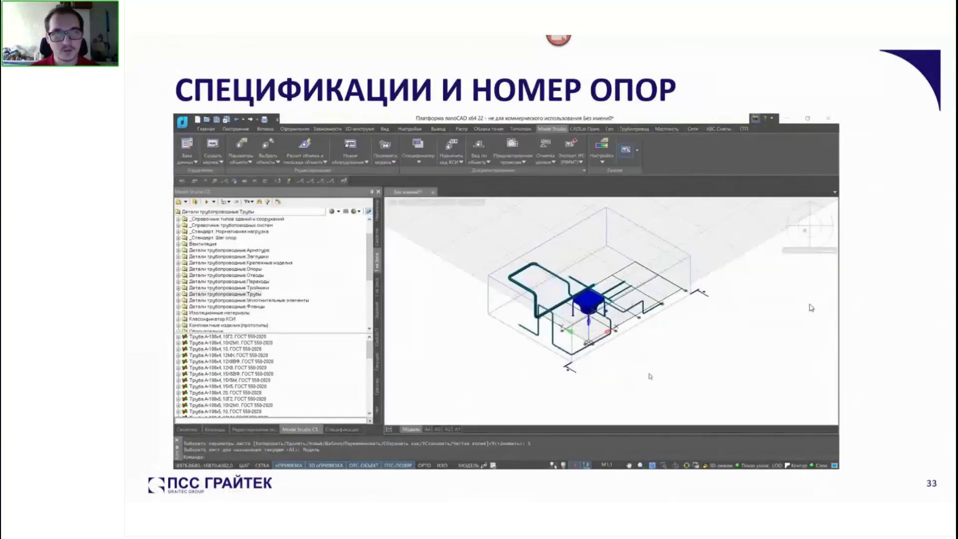
mouse_move(405, 350)
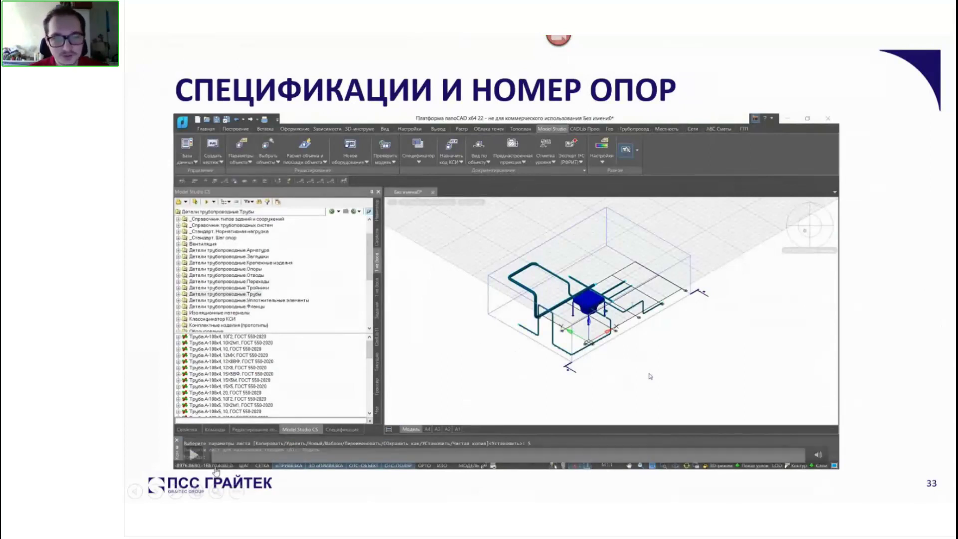
left_click(194, 454)
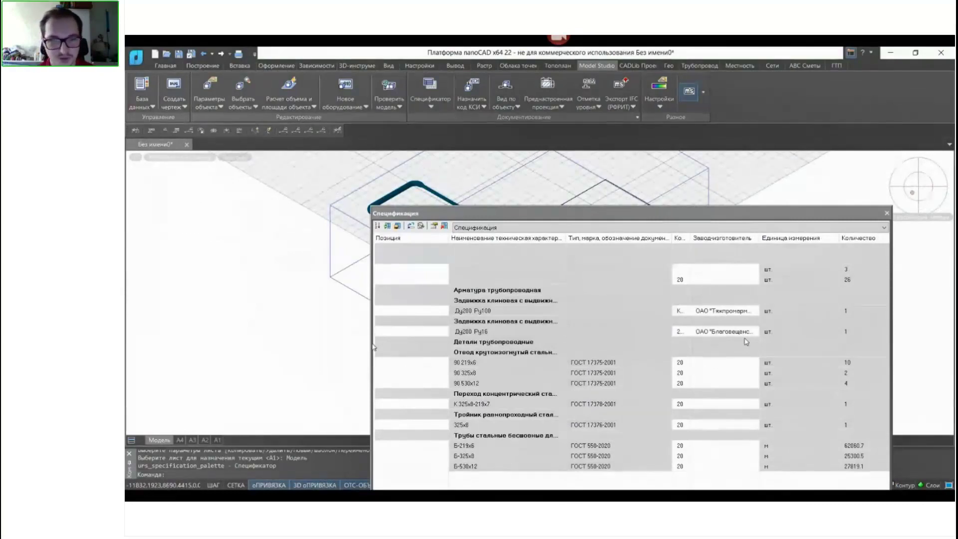
Widen and reposition the specification window, and switch it to the Спецификация (ГОСТ 21.110-2013) profile to review its items
left_click_drag(320, 343, 244, 339)
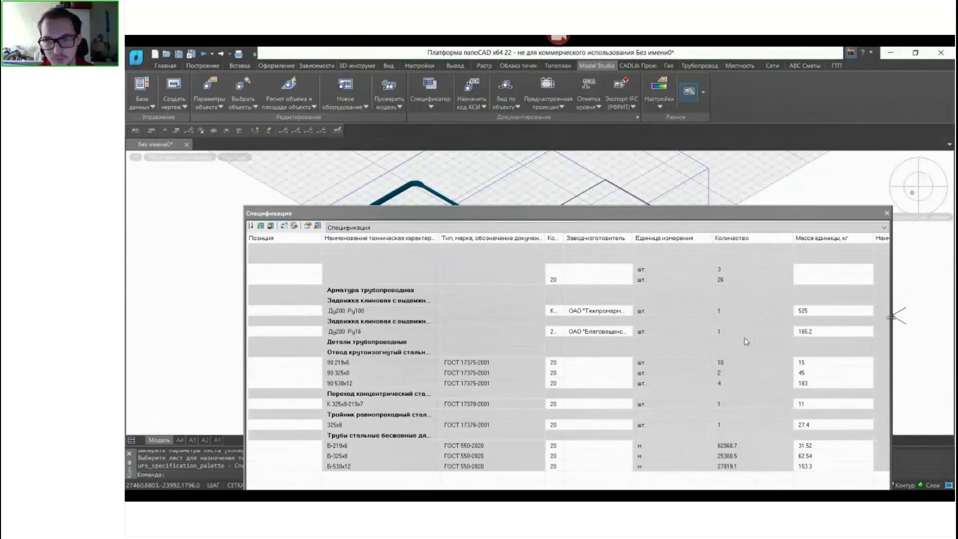
left_click_drag(891, 318, 943, 318)
left_click_drag(668, 213, 609, 208)
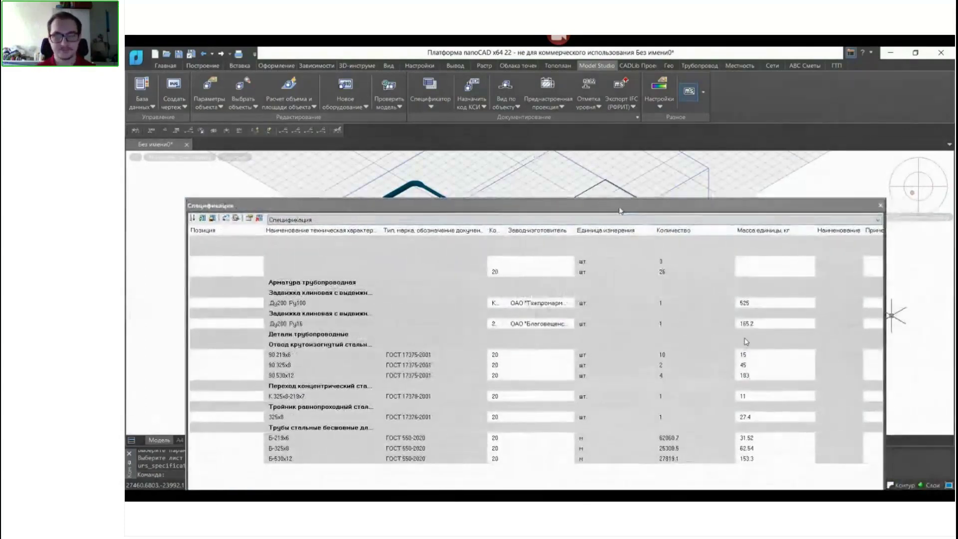
left_click(331, 220)
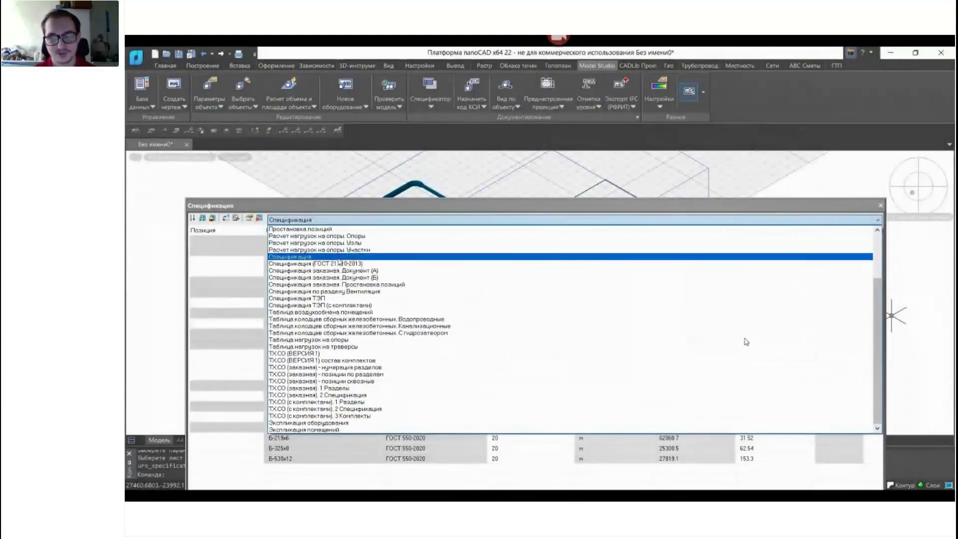
left_click(349, 263)
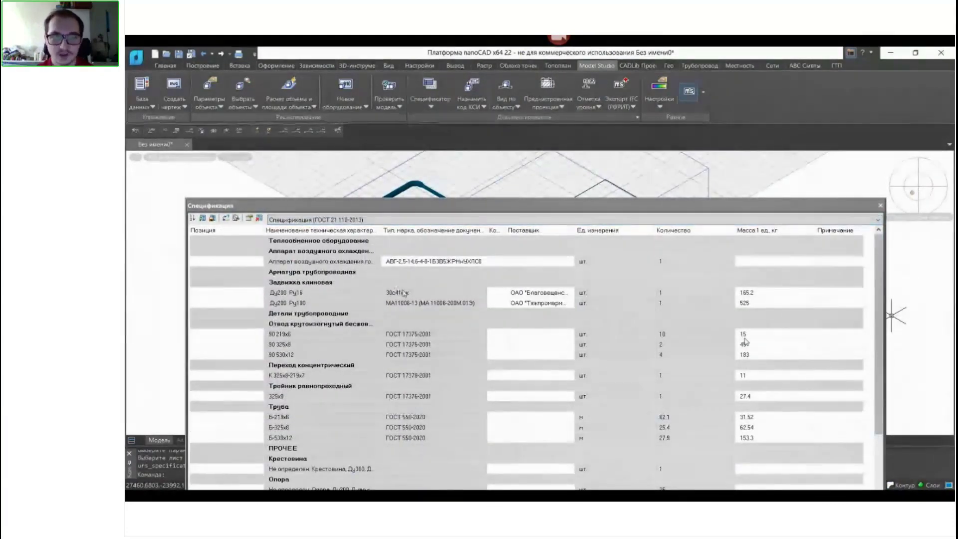
scroll(588, 365, "down", 3)
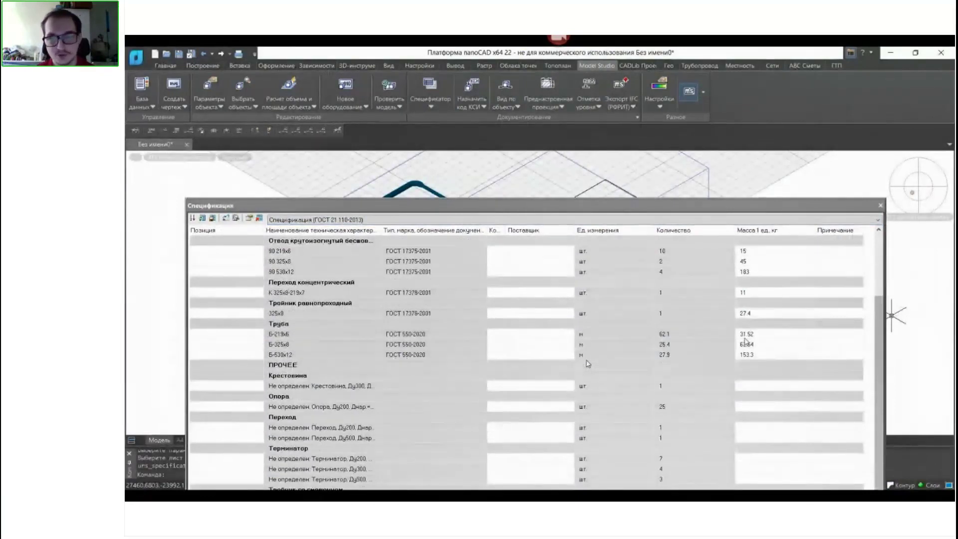
Number the positions in the Спецификация (ГОСТ 21.110-2013) table automatically and save the changes to the specification
left_click_drag(519, 210, 519, 169)
scroll(534, 323, "up", 3)
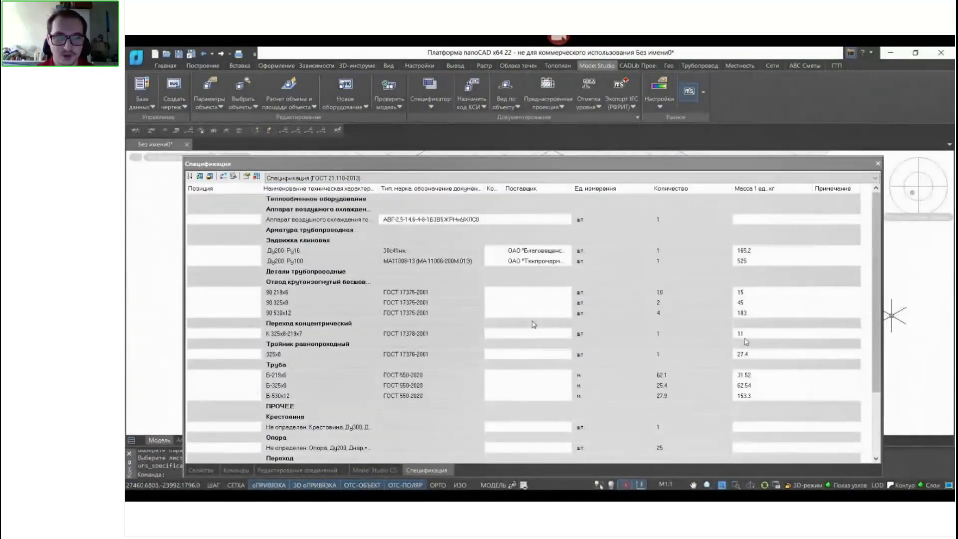
left_click(190, 176)
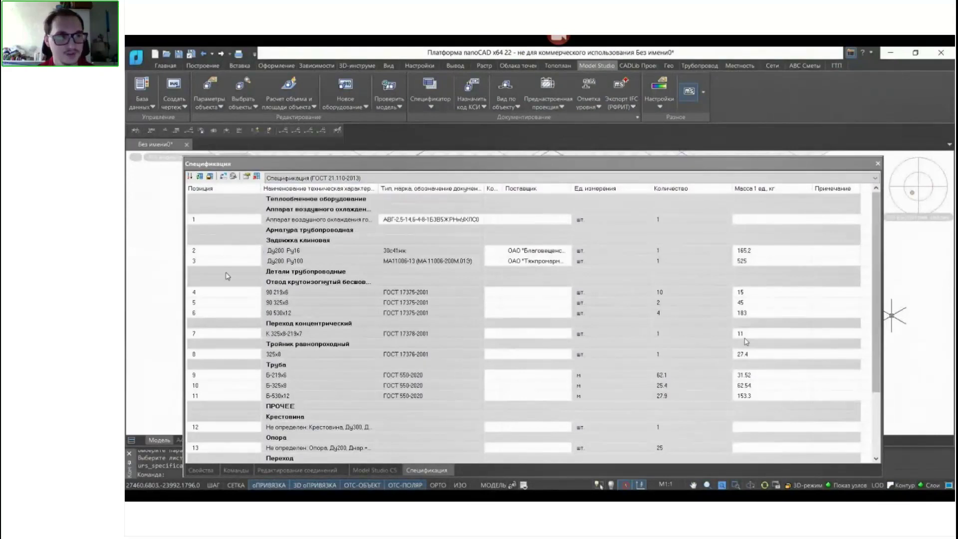
left_click(199, 177)
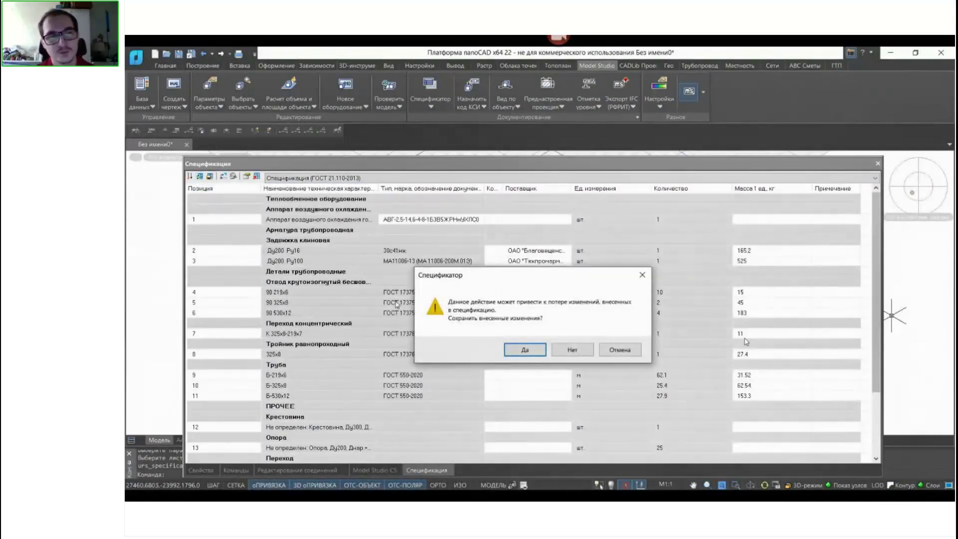
left_click(535, 352)
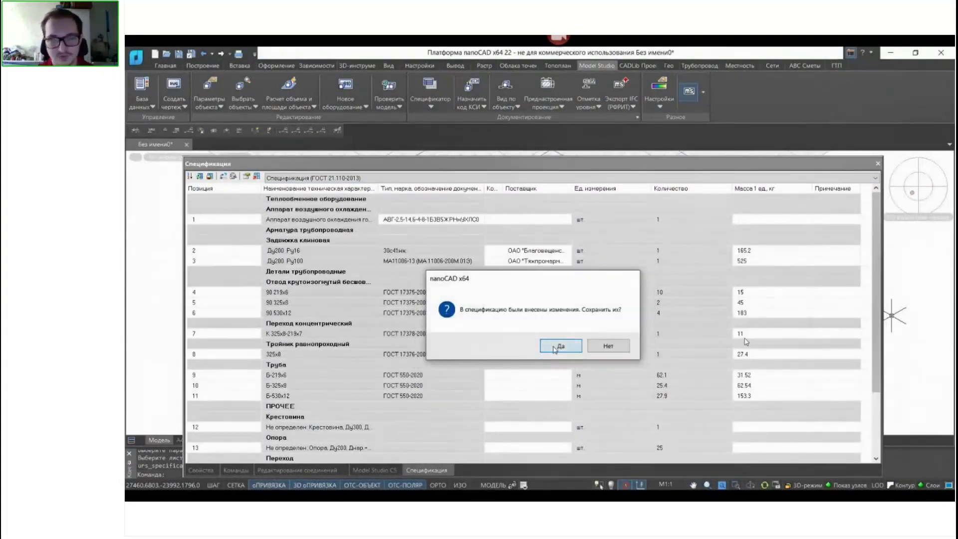
left_click(554, 348)
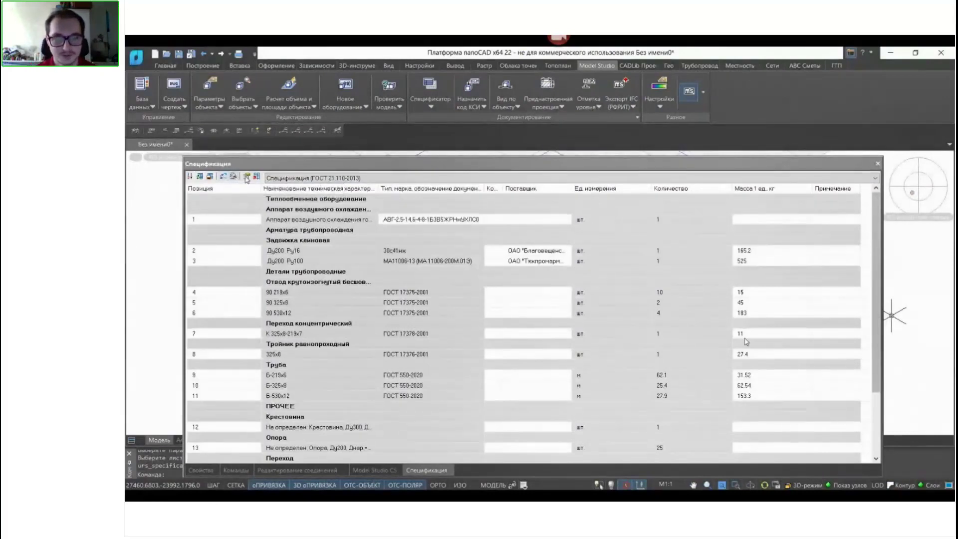
Export the data to Microsoft Word with the report profile Заказная спецификация (ГОСТ 21.110-2013)
left_click(256, 177)
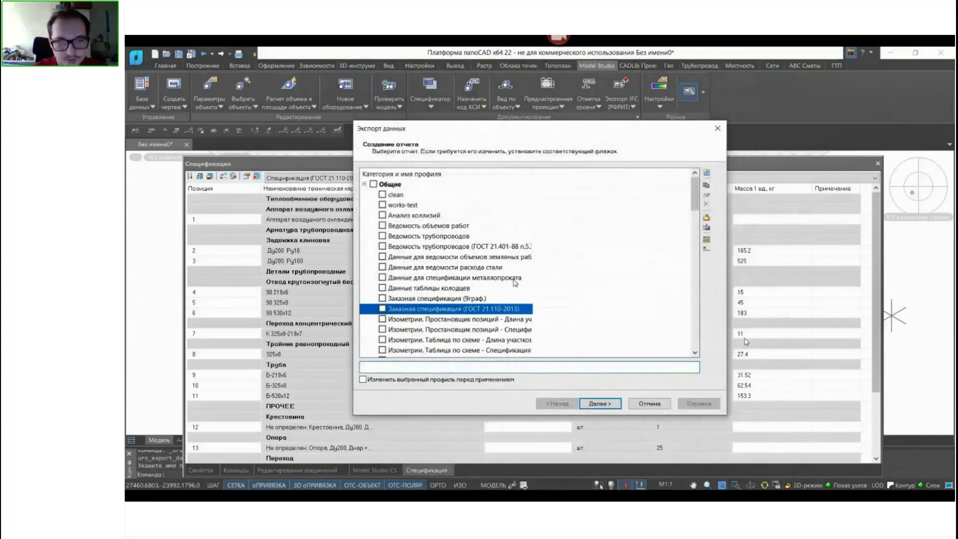
left_click(382, 309)
left_click(600, 404)
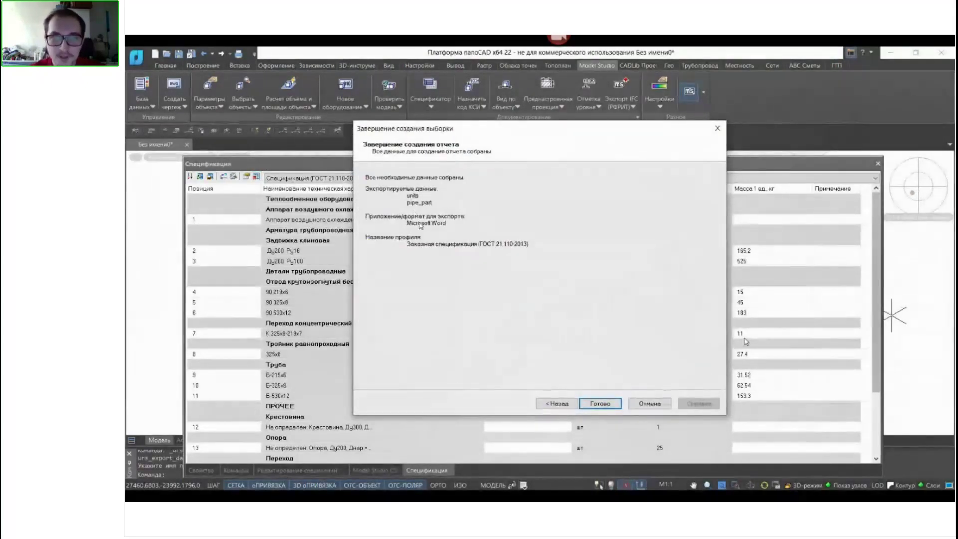
left_click(601, 403)
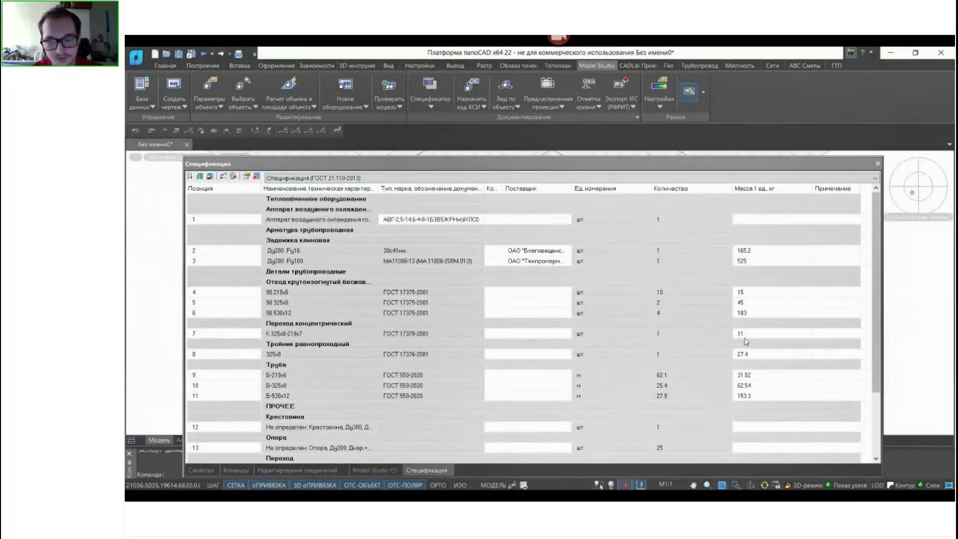
Switch to Word, maximize the exported specification, review its item table and title blocks on both pages, and return to nanoCAD
key("alt+Tab")
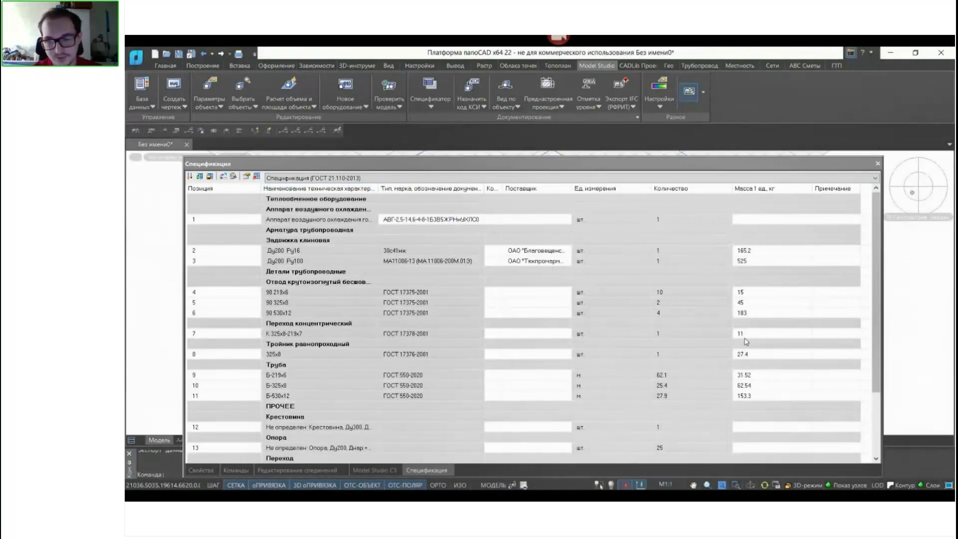
key("alt+Tab")
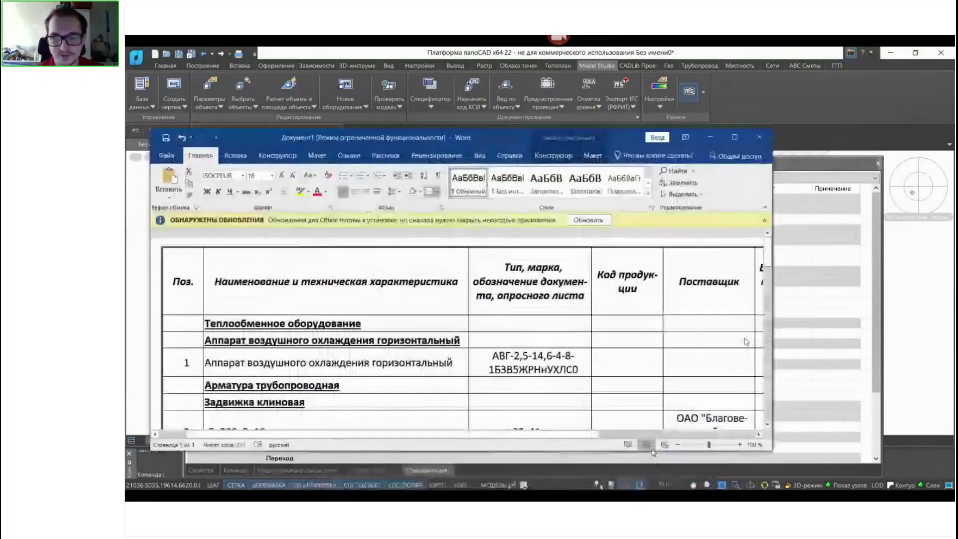
key("super+Up")
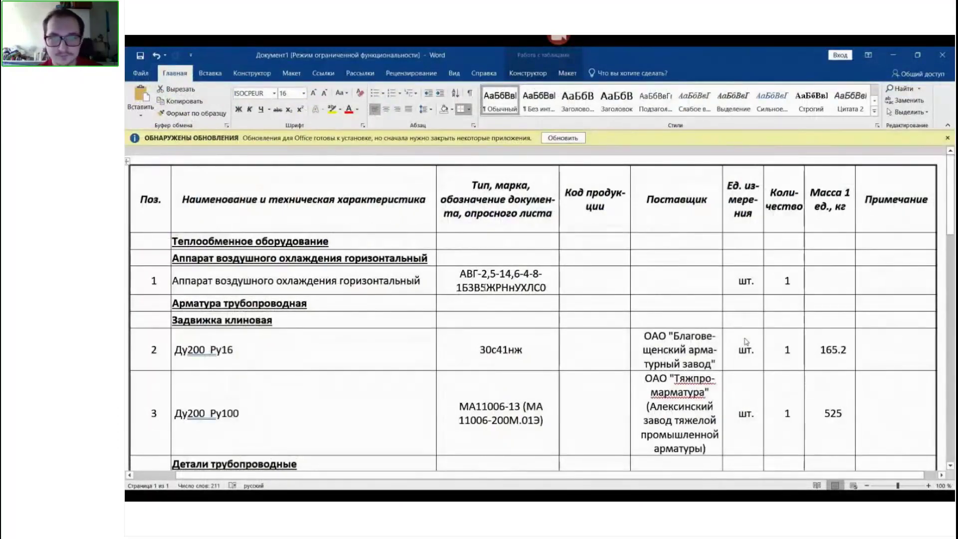
scroll(485, 290, "down", 3)
scroll(485, 290, "down", 6)
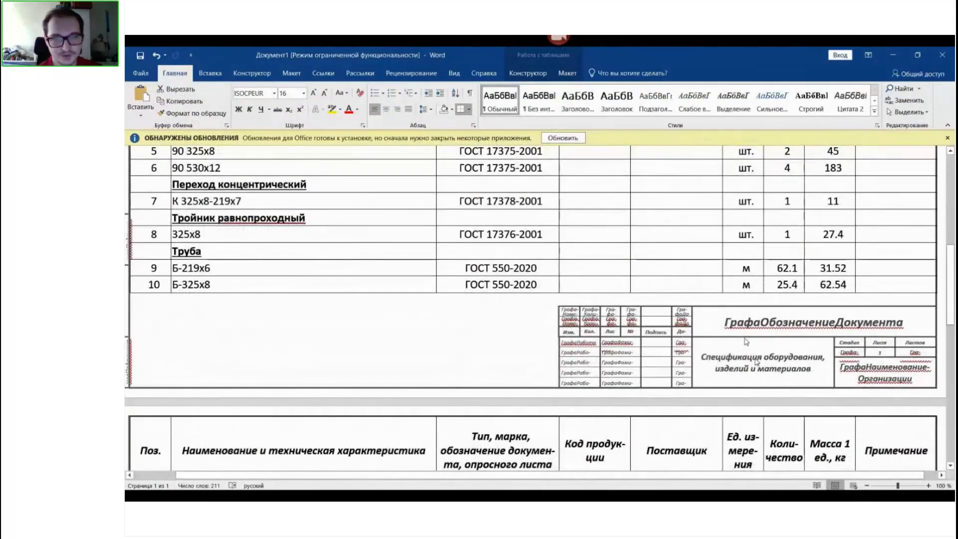
left_click(750, 284)
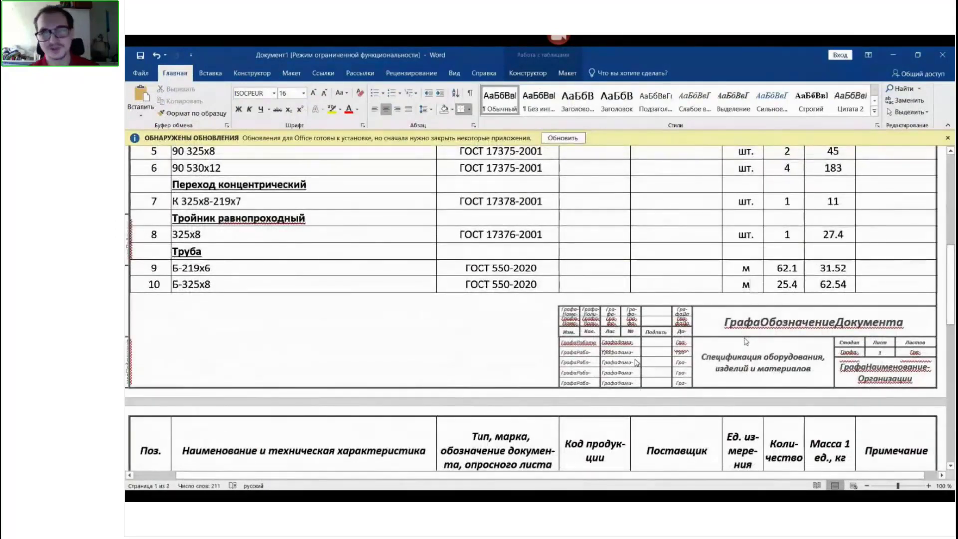
scroll(747, 341, "down", 2)
scroll(745, 342, "down", 8)
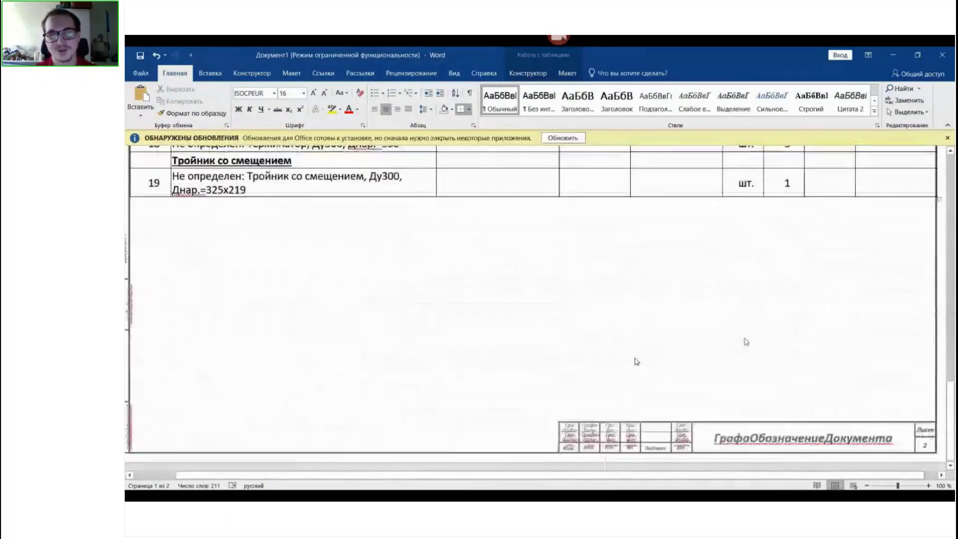
key("alt+Tab")
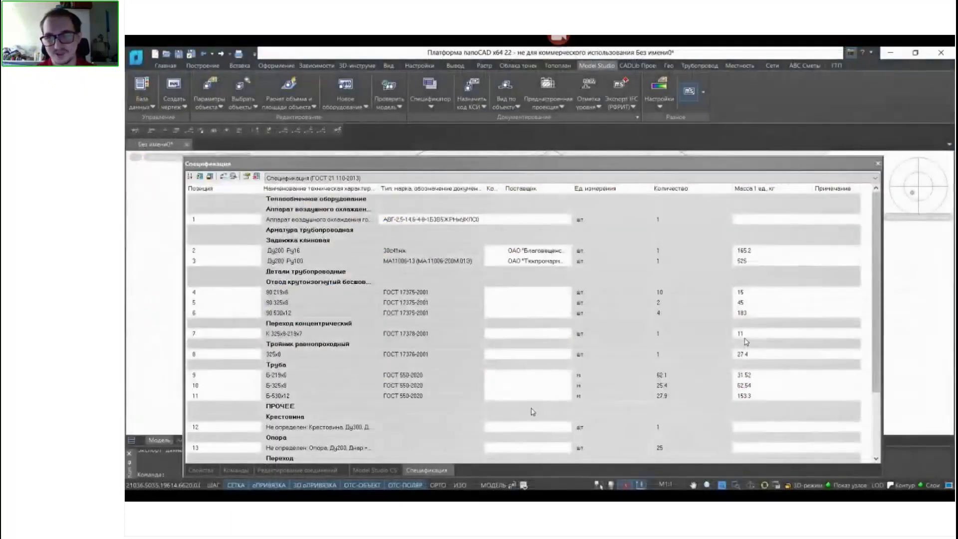
View the specification with the profile ТХ.СО (ВЕРСИЯ 1) состав комплектов and with the profile ТХ.СО (ВЕРСИЯ 1)
left_click(368, 179)
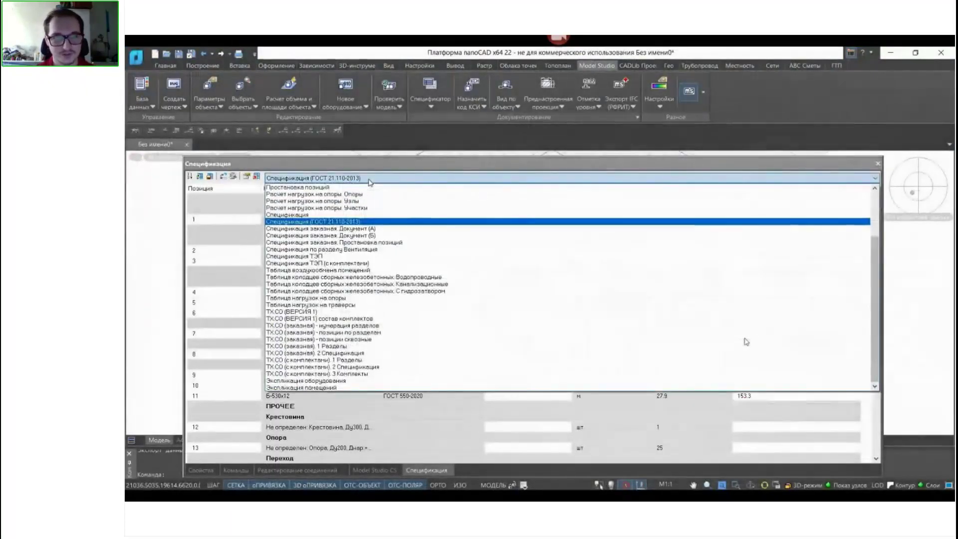
left_click(355, 318)
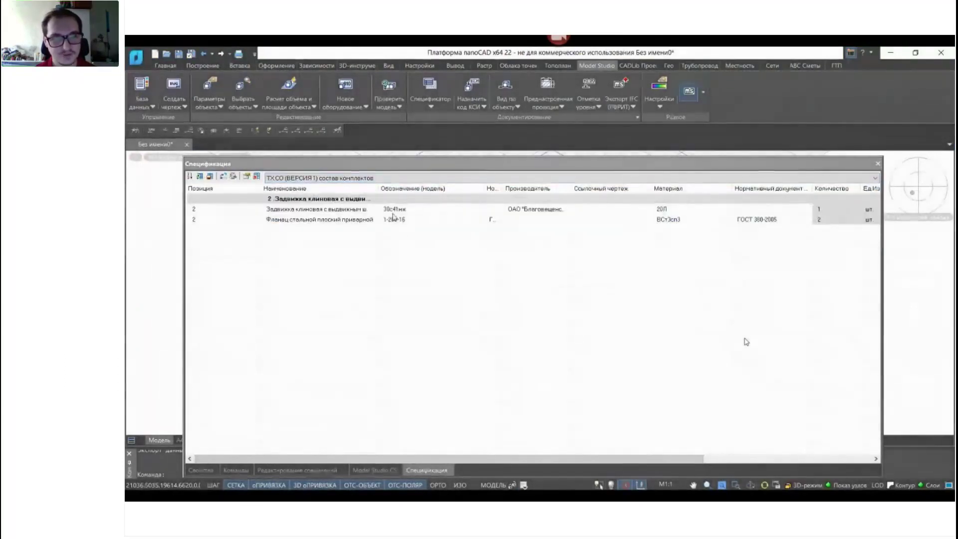
left_click(376, 178)
left_click(334, 309)
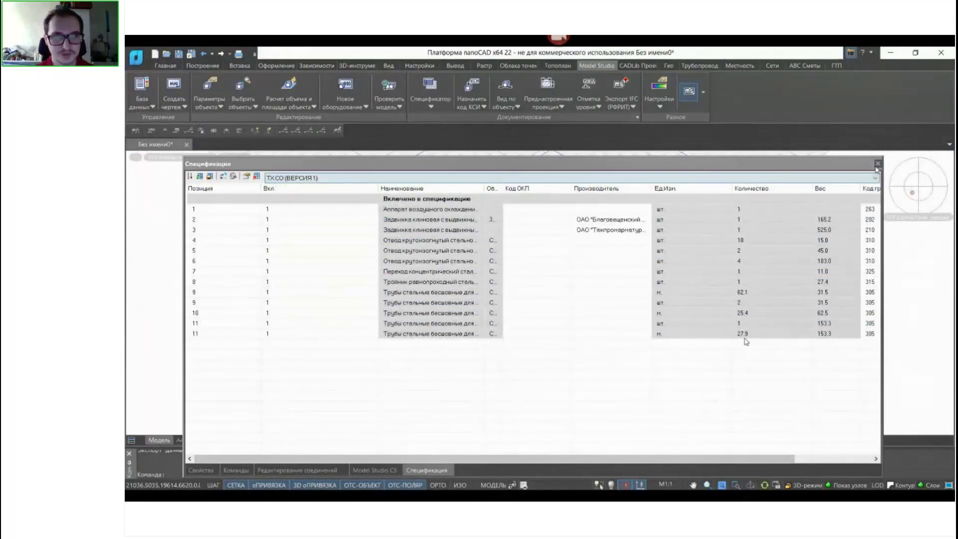
Dock the specification window beside the model and narrow the docked area with the Model Studio CS library shown
left_click_drag(472, 170, 144, 310)
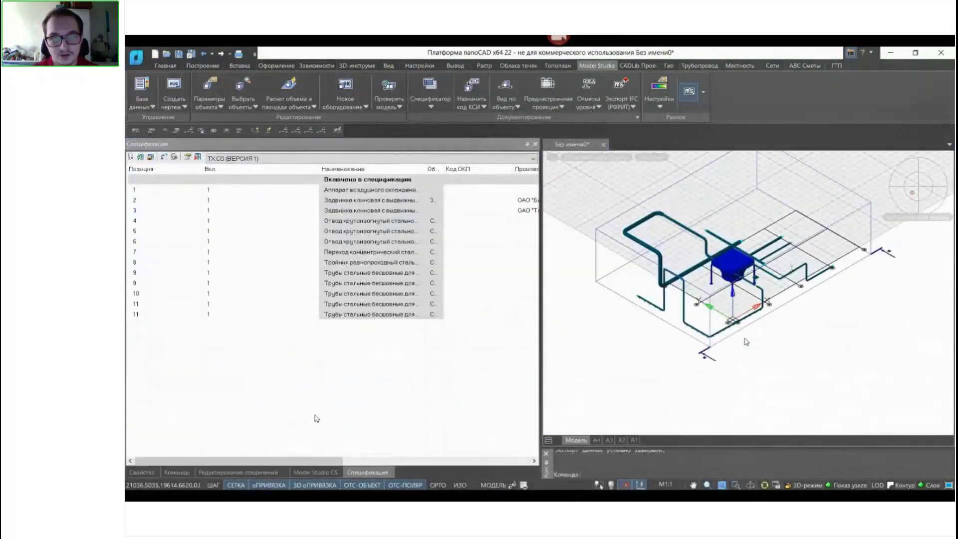
left_click_drag(527, 321, 396, 324)
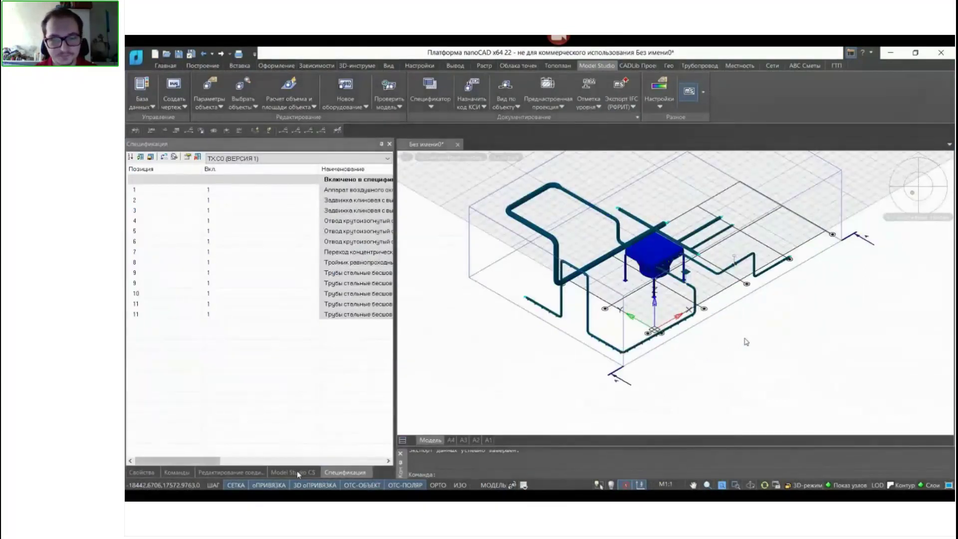
left_click(298, 473)
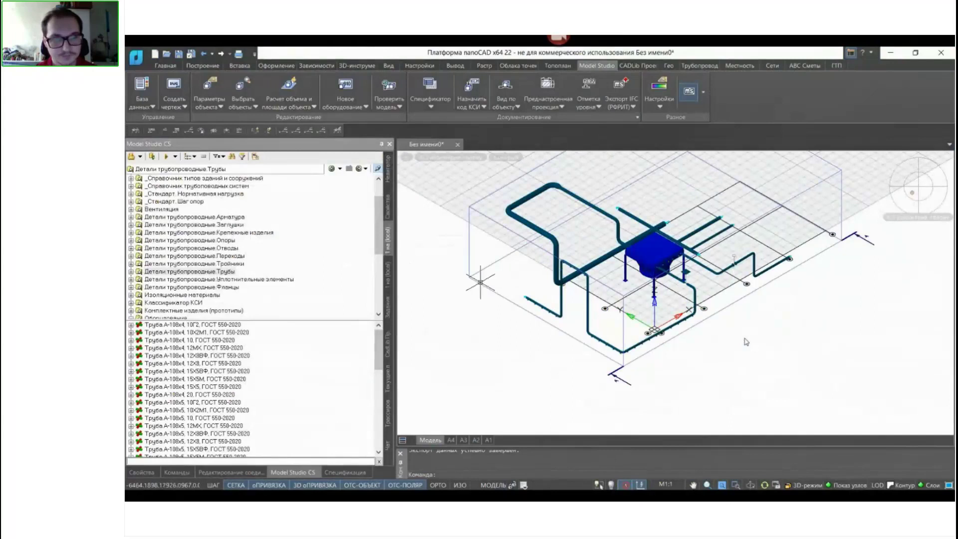
scroll(683, 344, "down", 2)
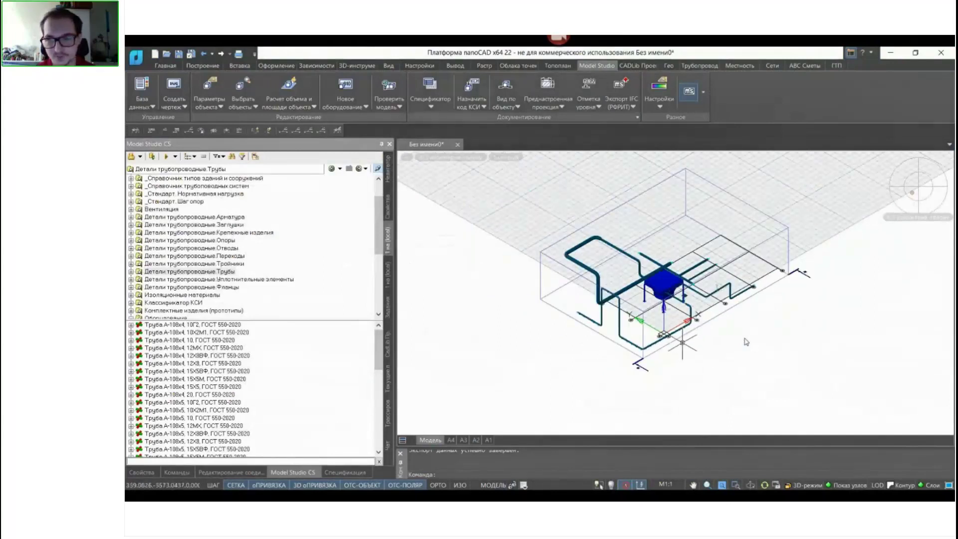
scroll(765, 336, "up", 4)
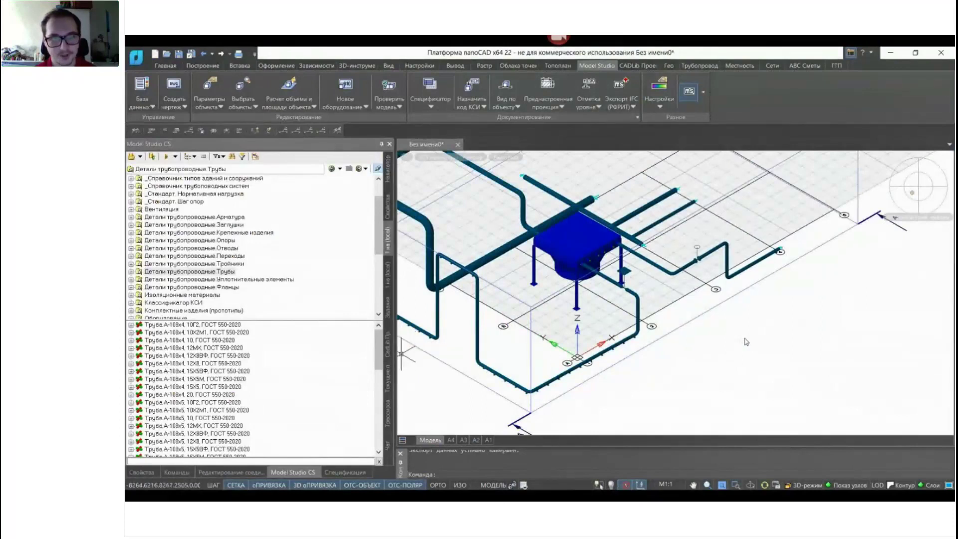
left_click_drag(395, 360, 294, 360)
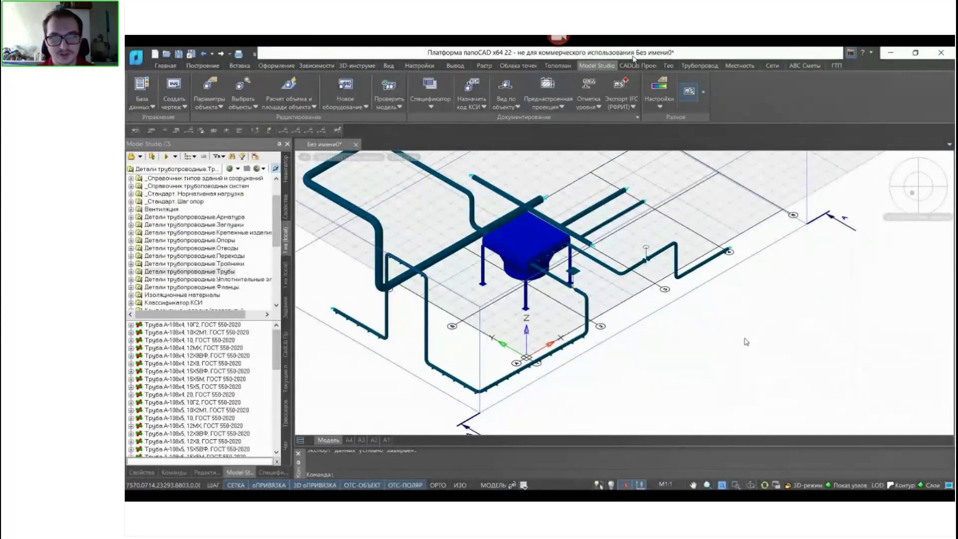
Number the supports on the lower pipeline run that bends around the corner near the coordinate origin
left_click(700, 65)
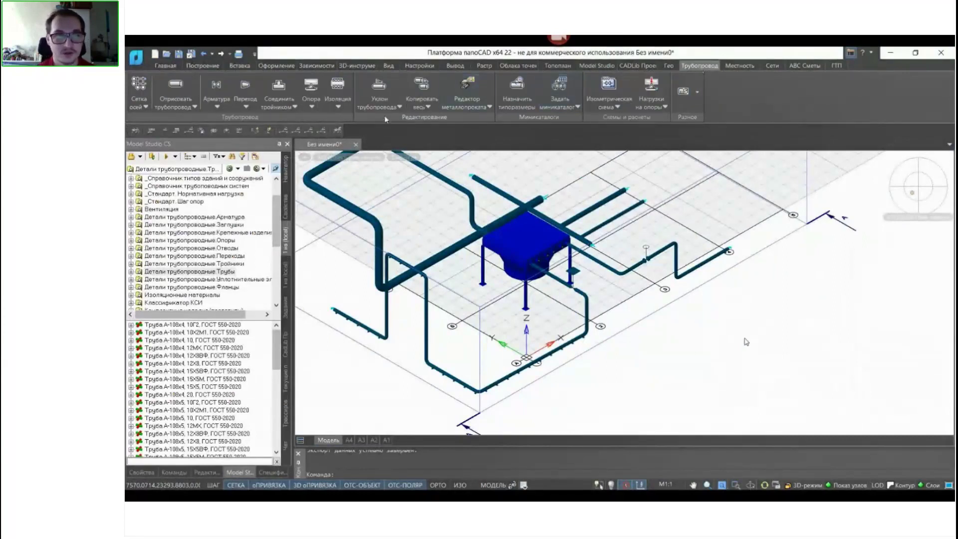
left_click(311, 106)
left_click(350, 138)
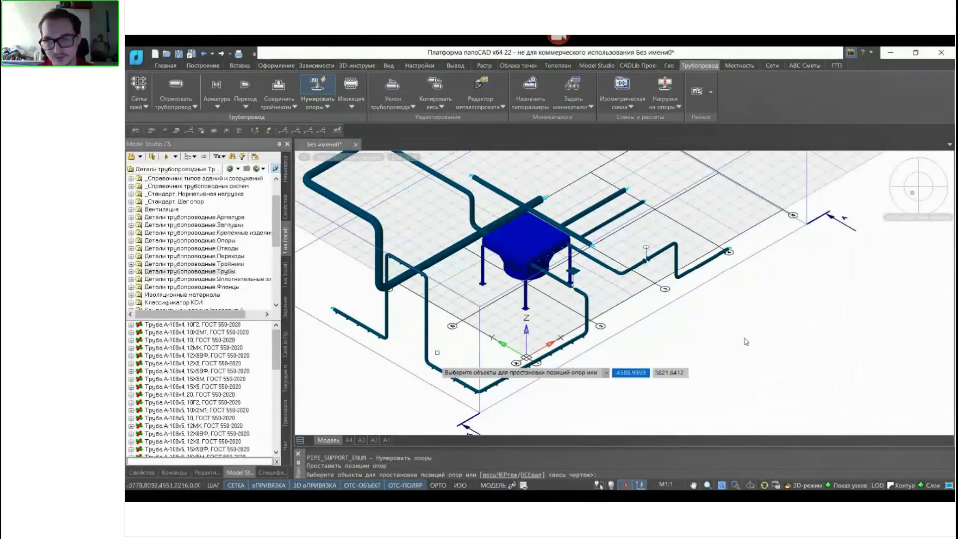
scroll(454, 390, "up", 5)
left_click(506, 332)
scroll(501, 333, "down", 3)
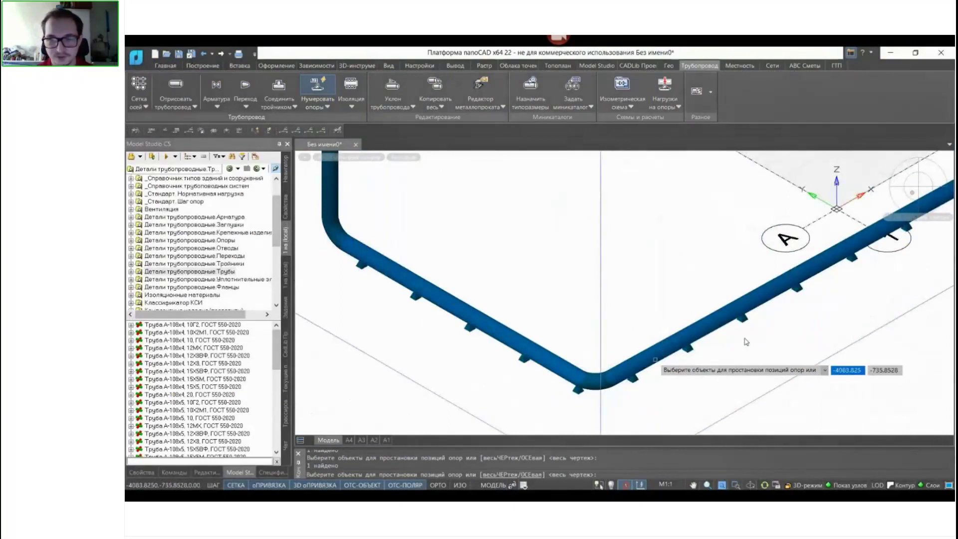
scroll(584, 393, "down", 5)
scroll(673, 299, "up", 4)
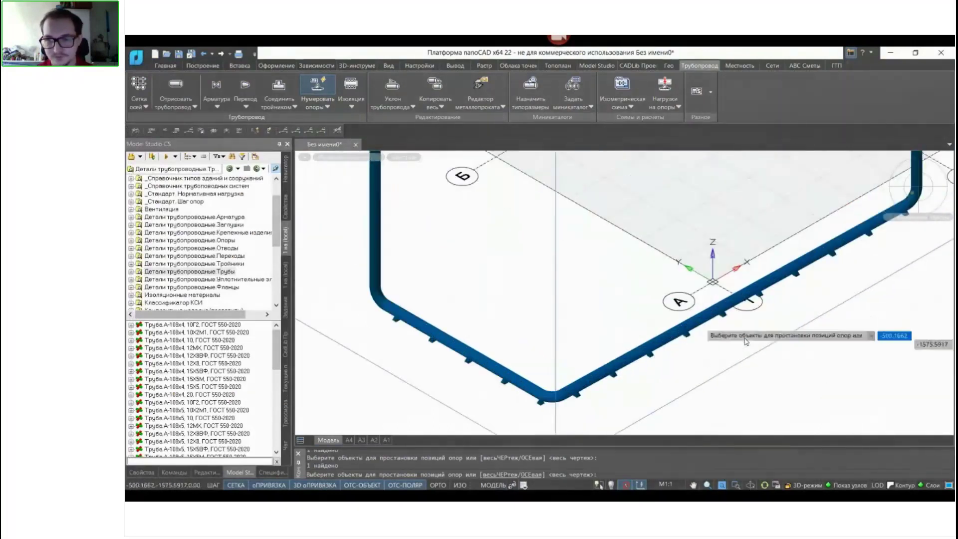
scroll(673, 249, "down", 2)
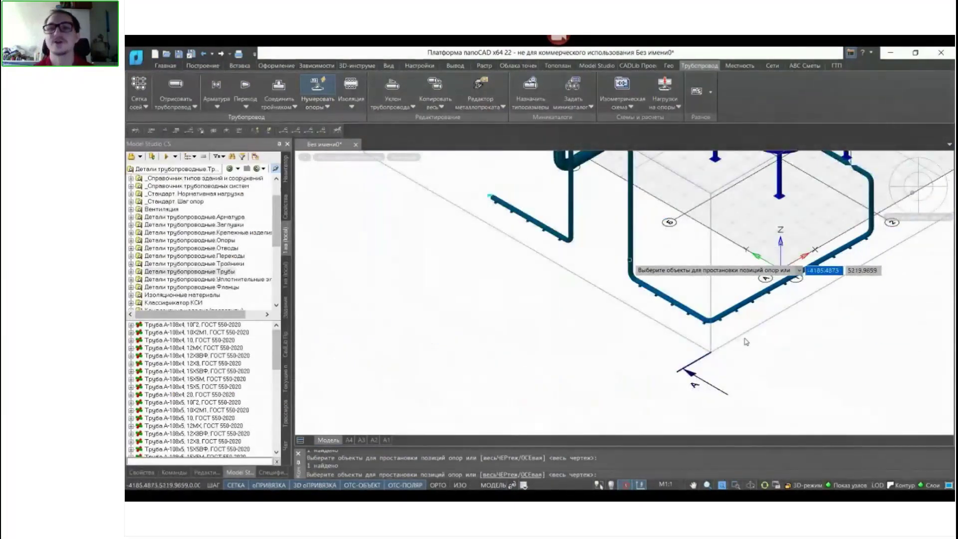
key("Return")
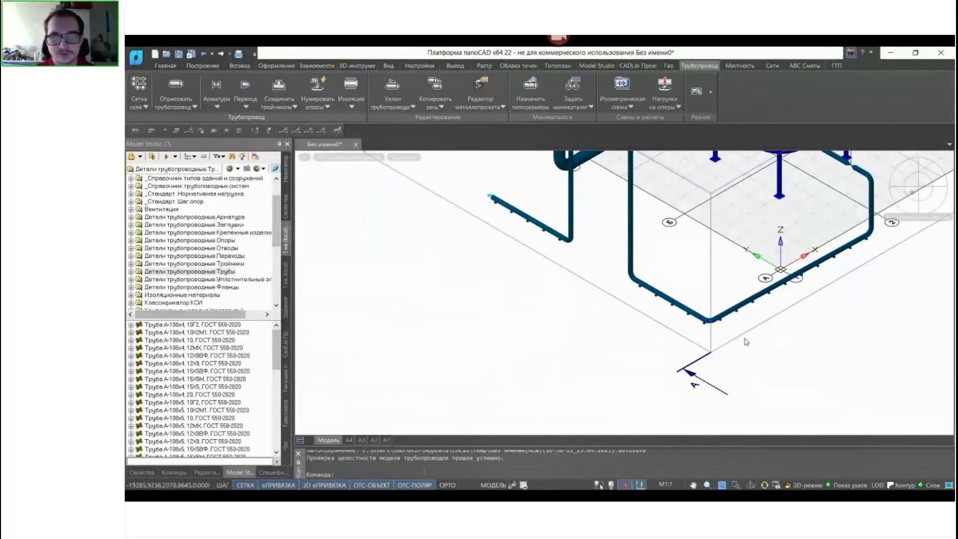
left_click(319, 107)
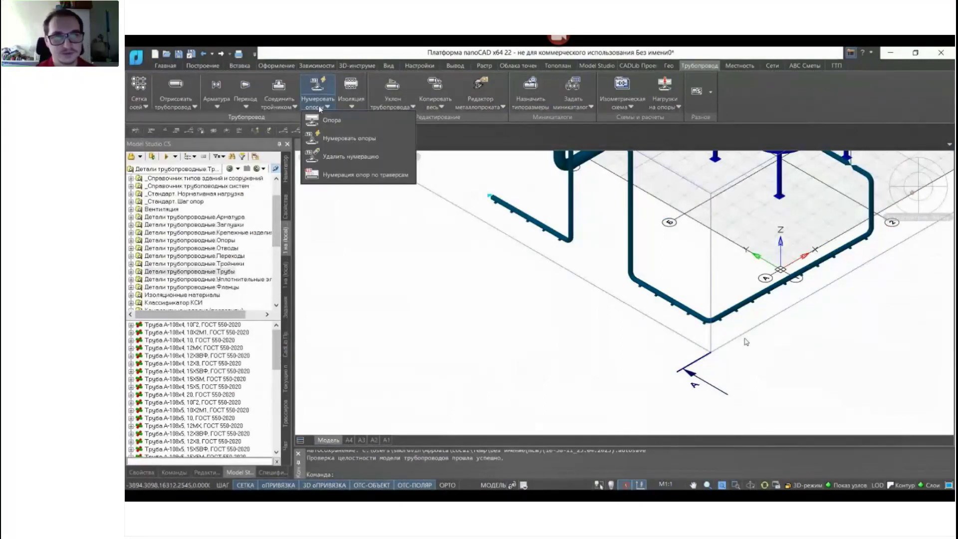
left_click(319, 106)
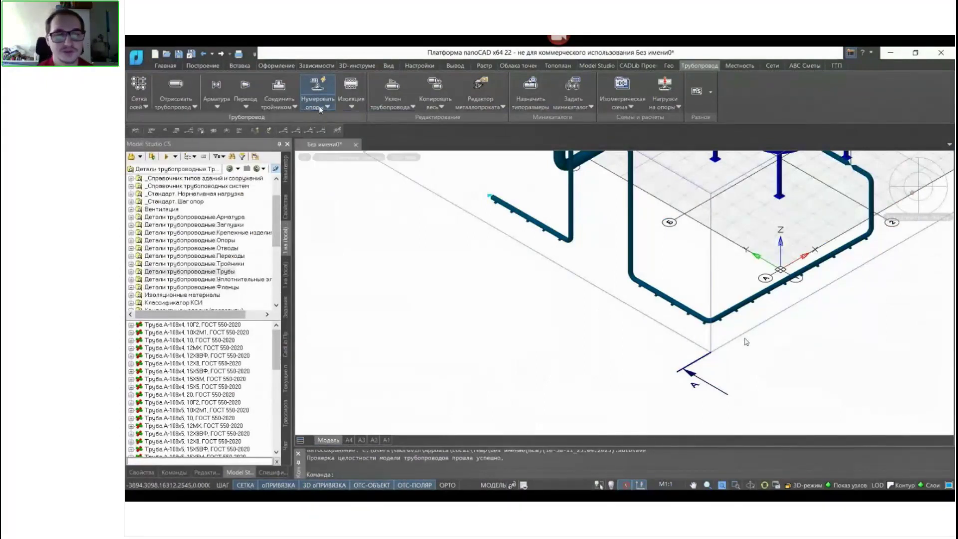
scroll(641, 360, "down", 2)
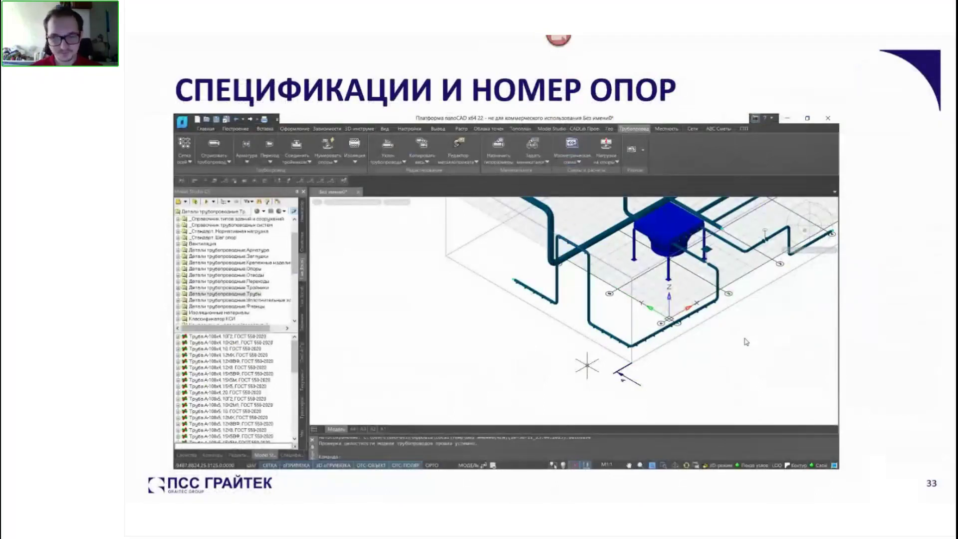
mouse_move(581, 329)
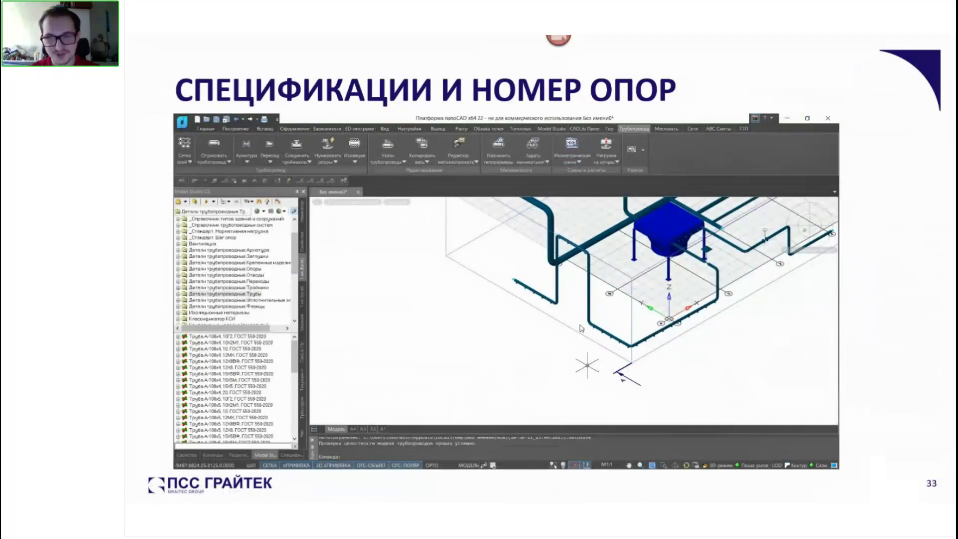
key("Right")
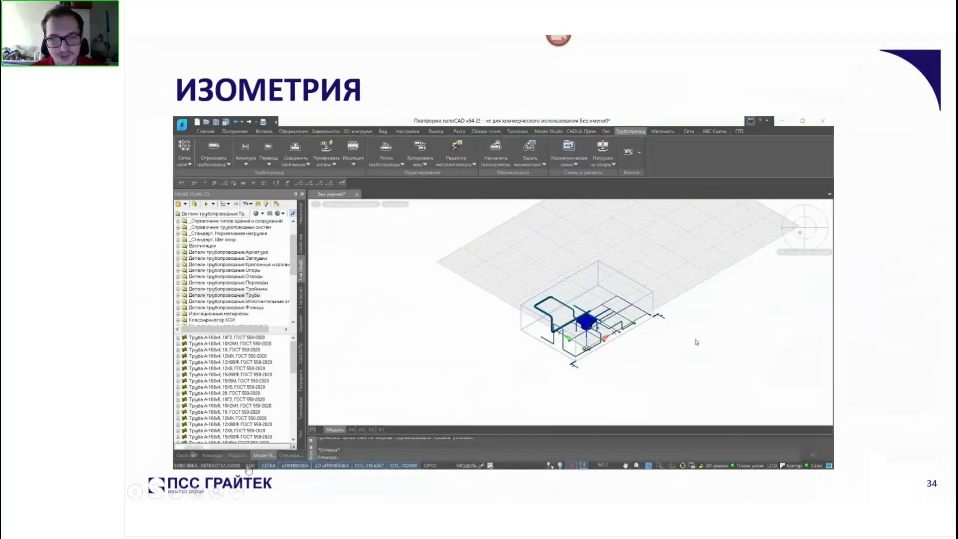
Examine the pipeline isometric on sheet л.1 (3), including its coordinate and elevation labels and the table of section lengths and diameters
left_click(193, 454)
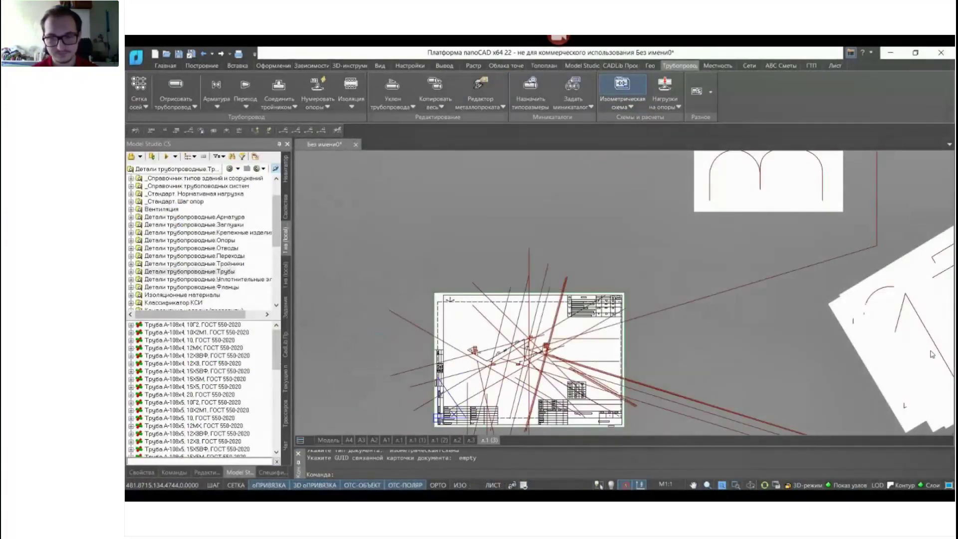
scroll(511, 344, "up", 3)
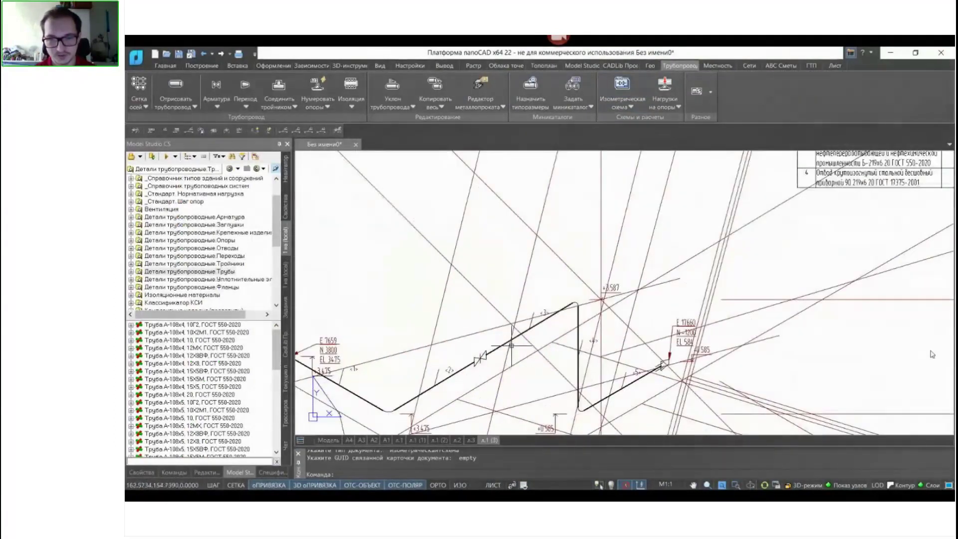
scroll(504, 367, "down", 3)
scroll(503, 272, "up", 5)
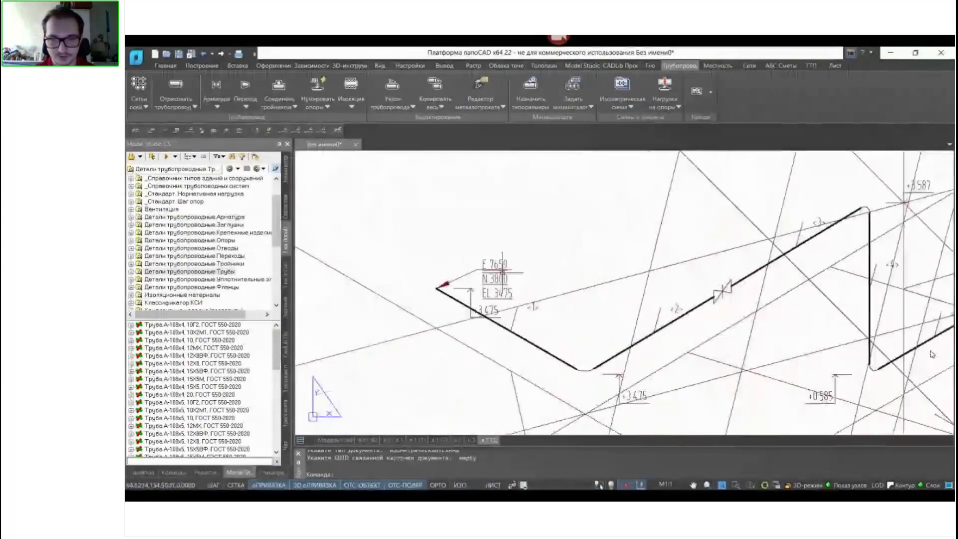
scroll(502, 272, "down", 5)
scroll(824, 359, "up", 5)
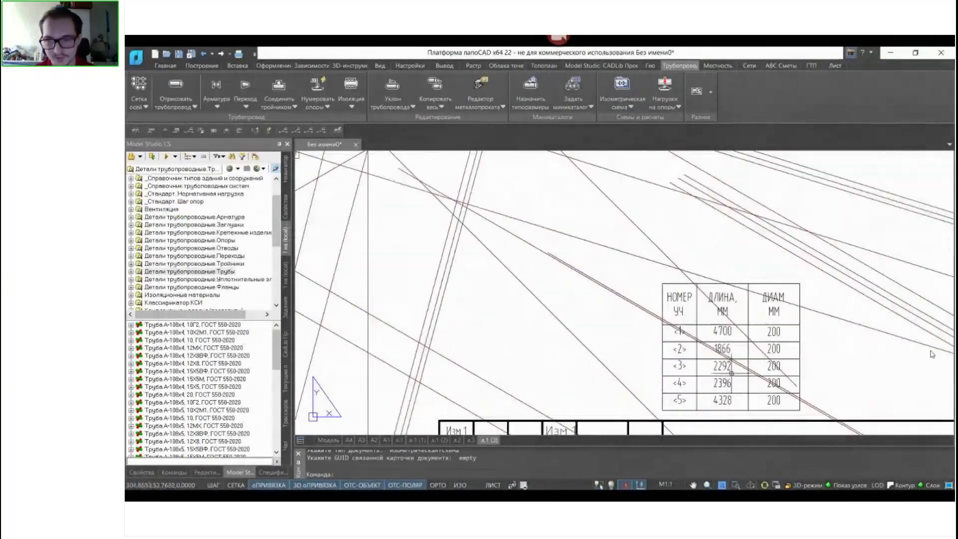
middle_click_drag(824, 358, 716, 315)
scroll(731, 320, "up", 2)
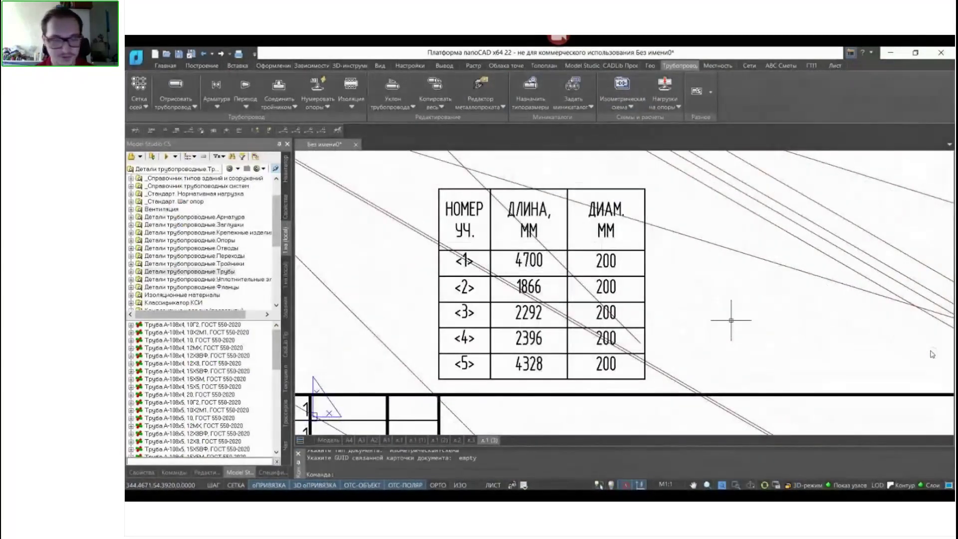
scroll(731, 320, "down", 4)
scroll(695, 279, "up", 5)
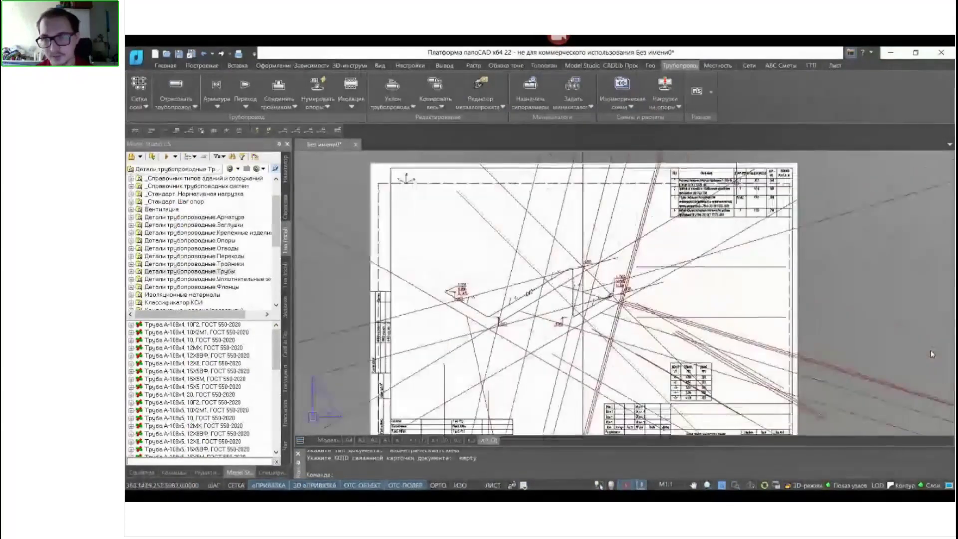
scroll(695, 279, "up", 6)
scroll(694, 274, "down", 2)
scroll(693, 275, "down", 3)
scroll(694, 275, "up", 2)
View the isometric sheets л.3 and л.2
left_click(471, 440)
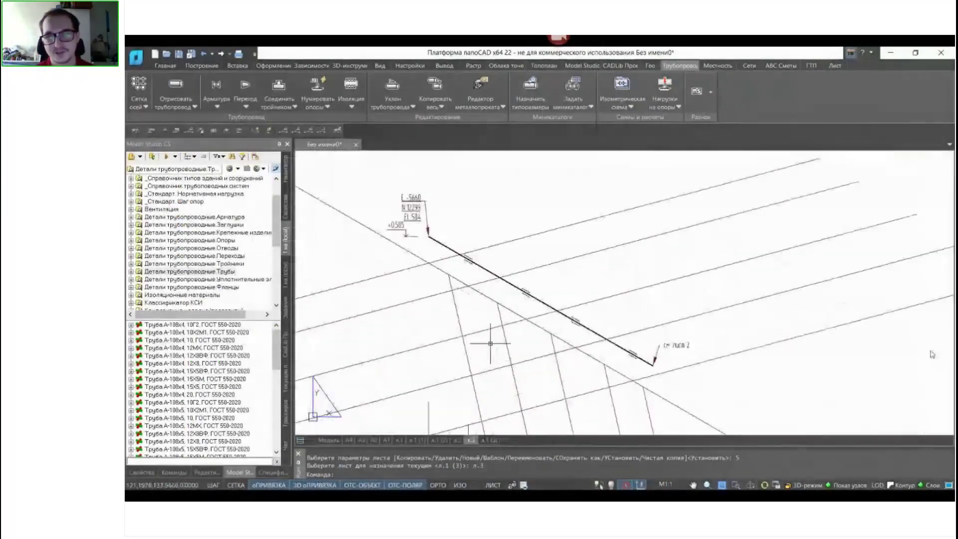
left_click(458, 441)
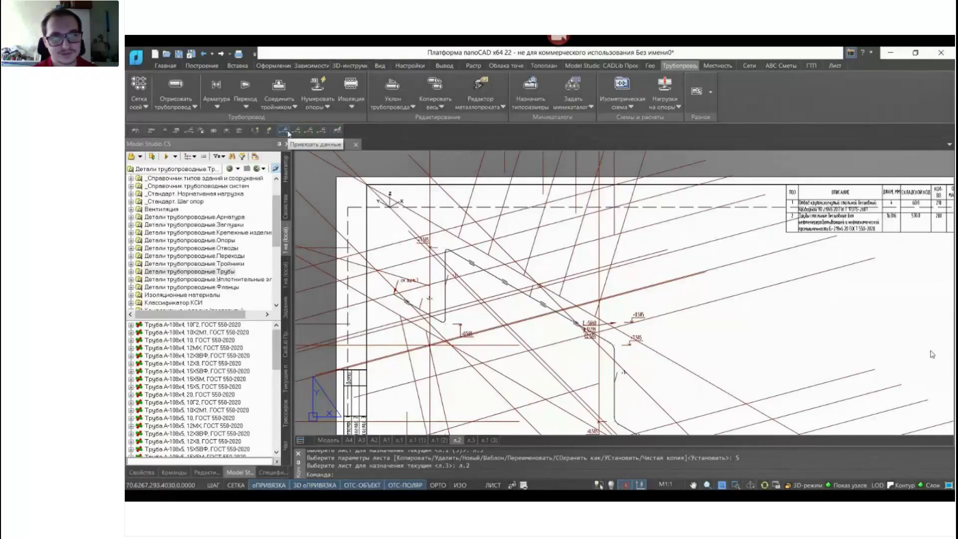
scroll(630, 242, "down", 5)
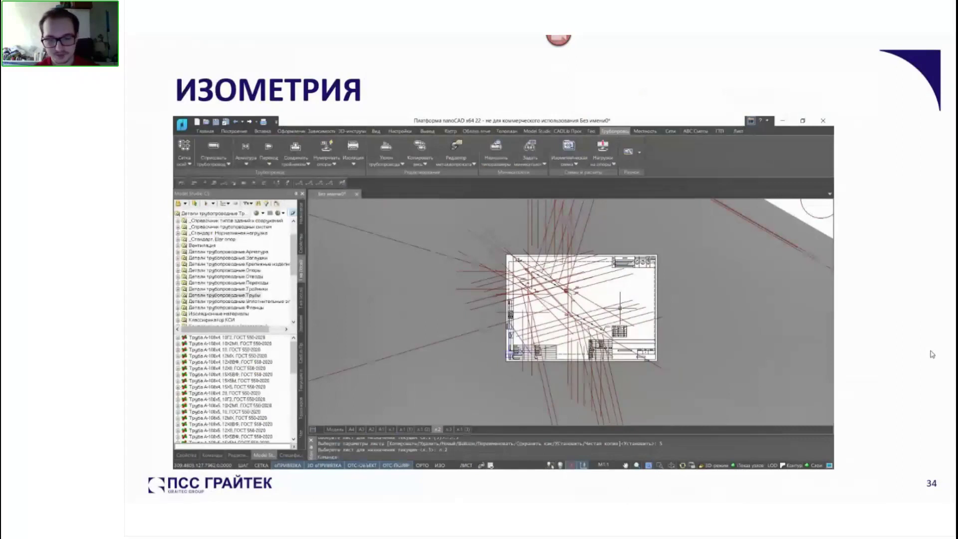
key("Right")
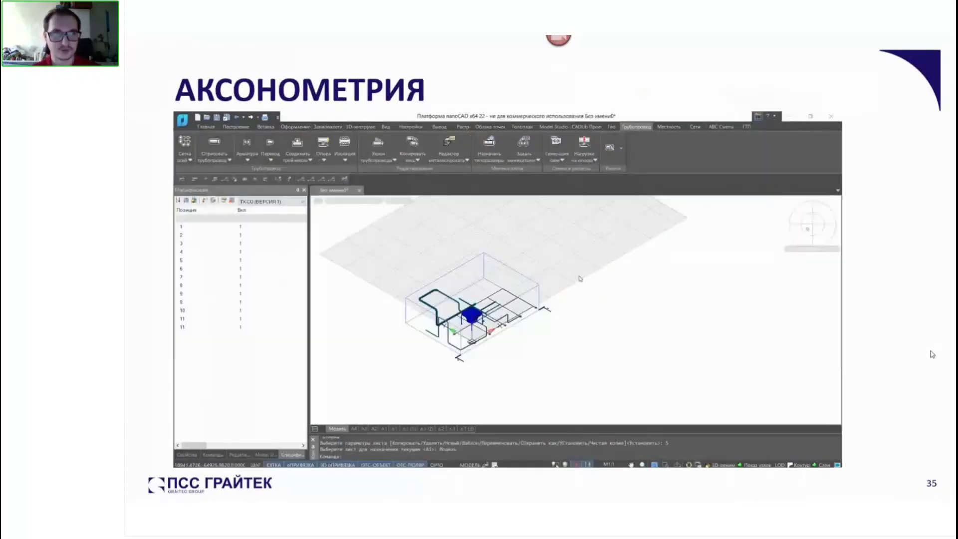
mouse_move(379, 348)
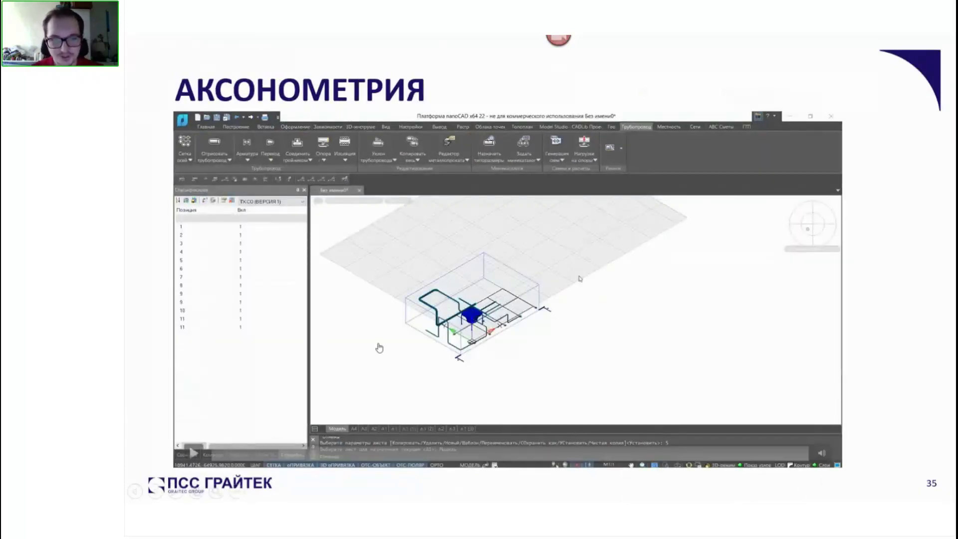
left_click(223, 435)
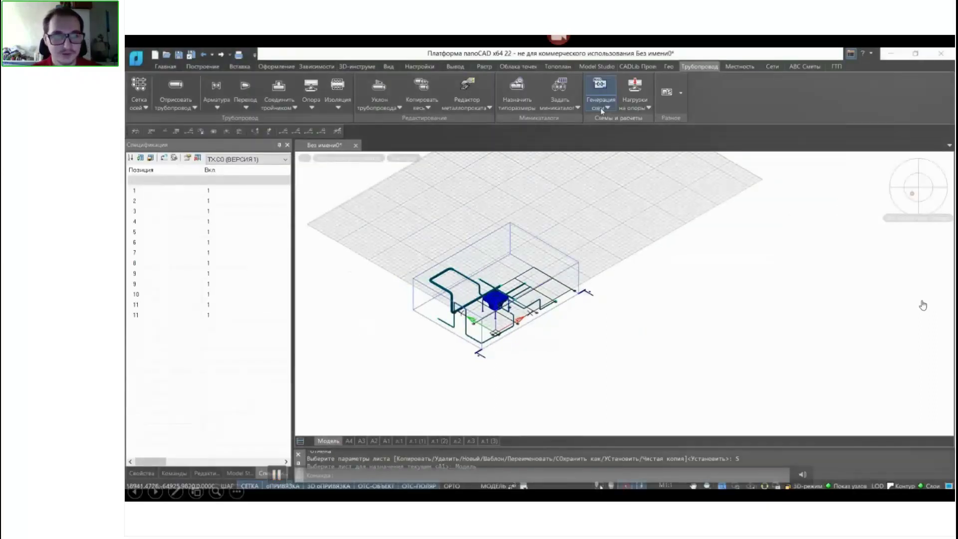
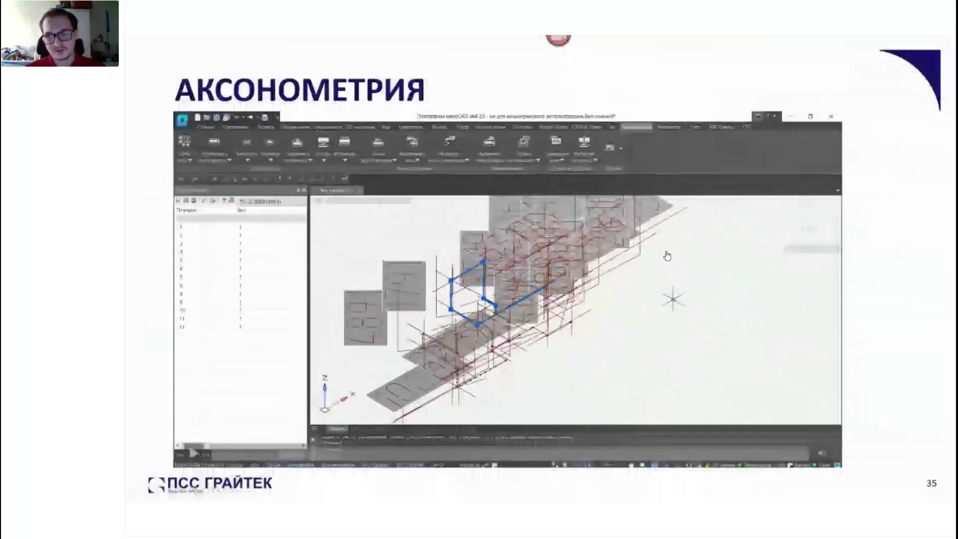
key("Right")
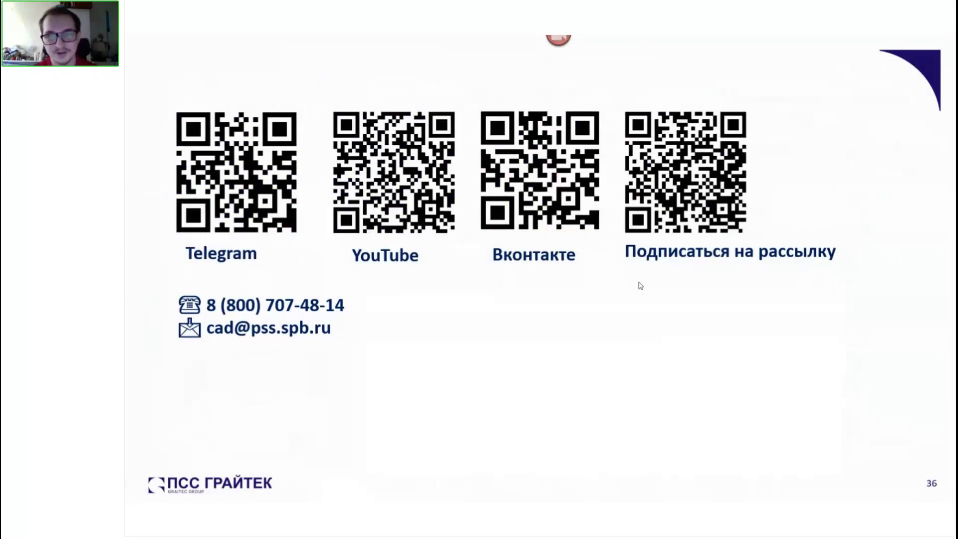
key("Right")
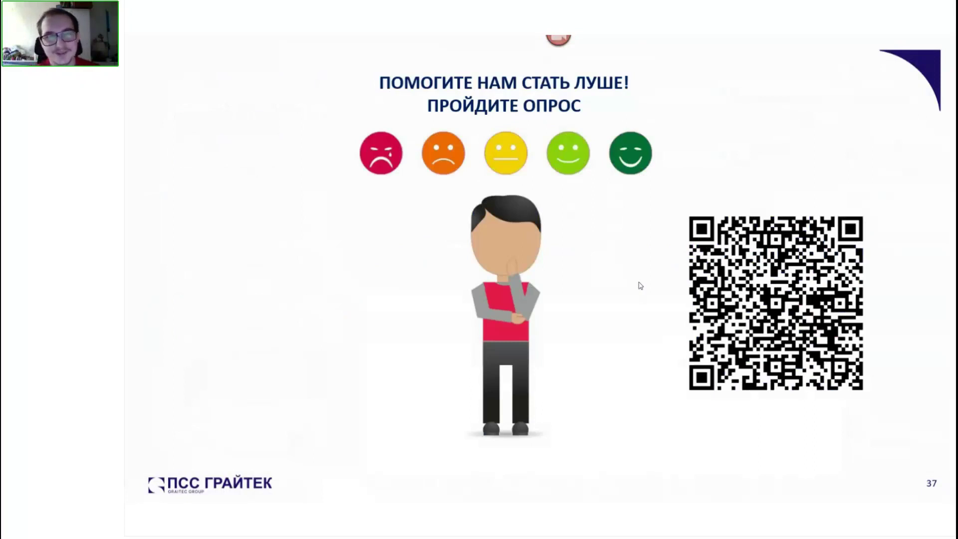
key("Right")
key("Right")
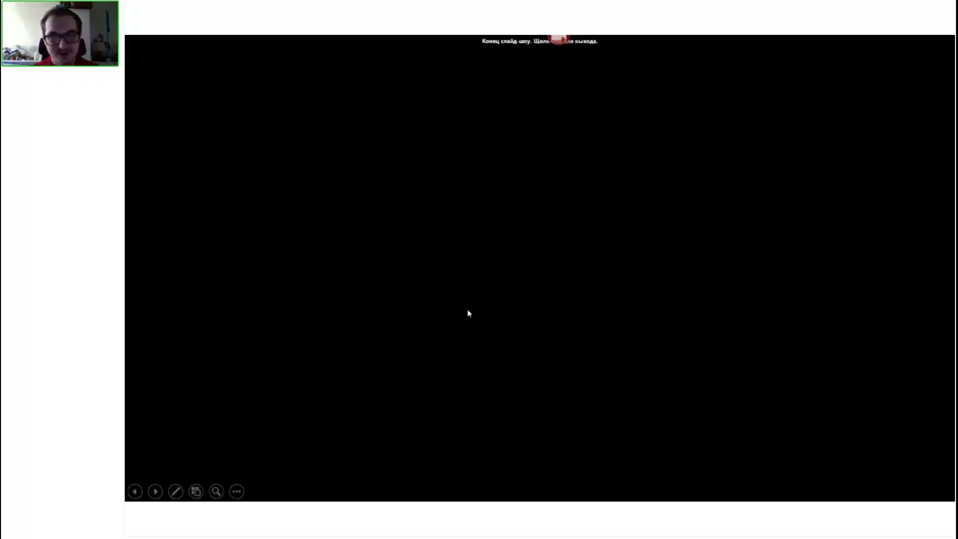
key("Right")
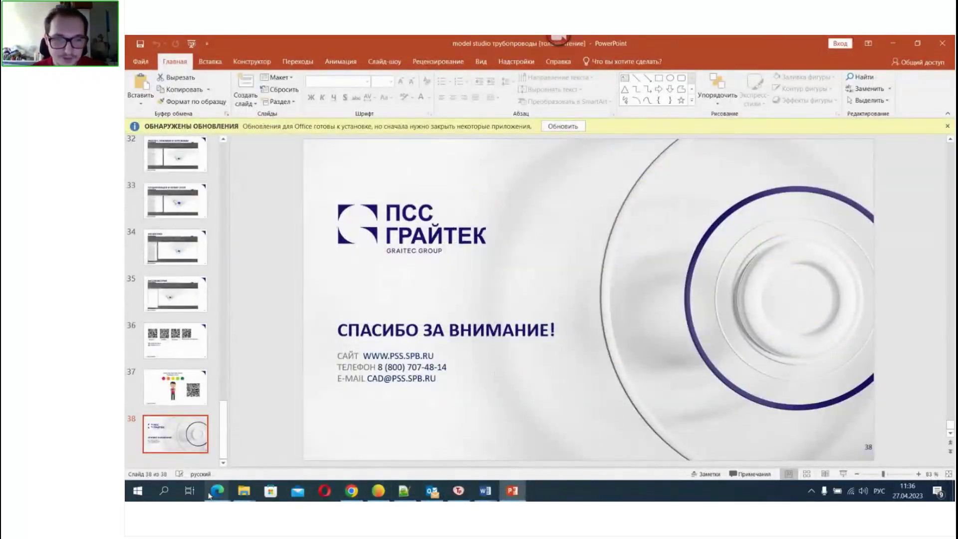
Switch to the webinar page in the Edge browser and mute the speaker's microphone
mouse_move(218, 493)
left_click(210, 468)
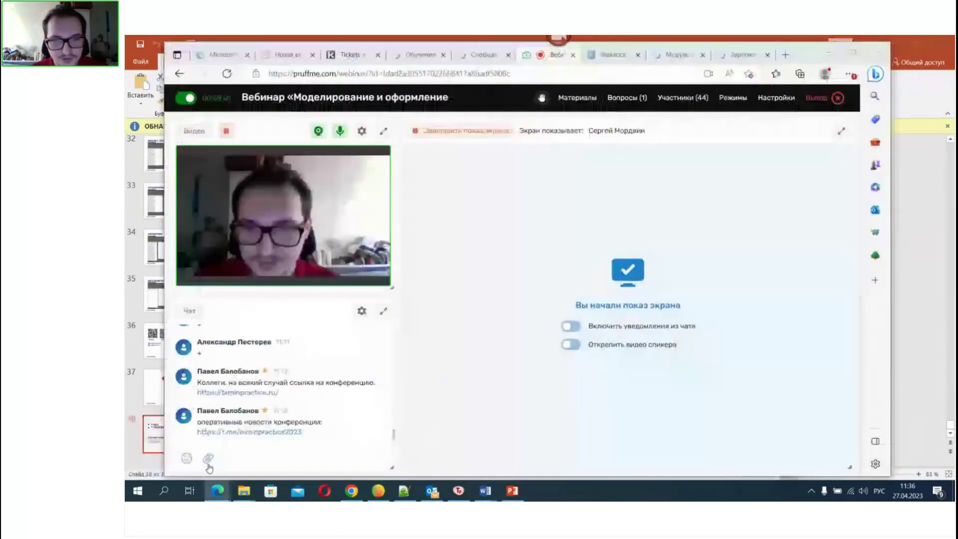
left_click(188, 159)
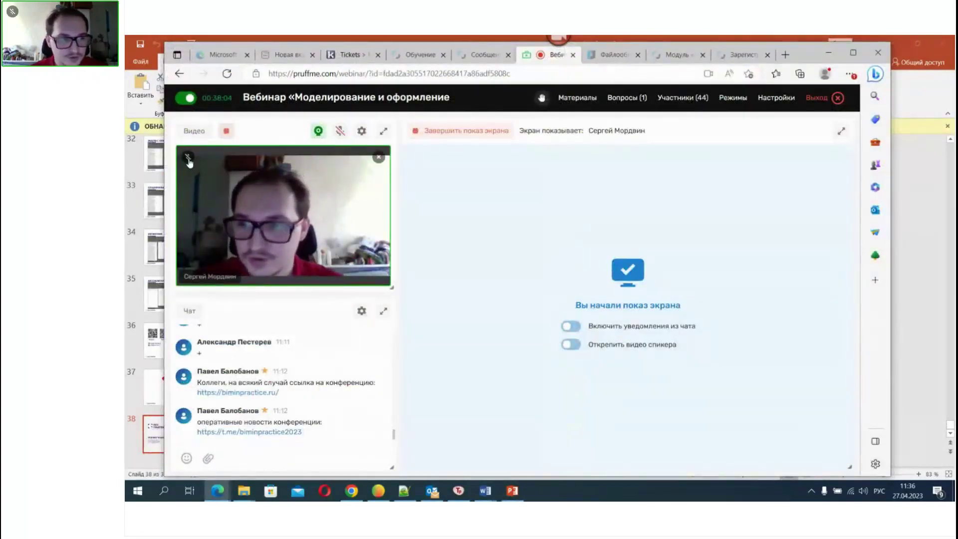
Switch to nanoCAD and look over the piping model around the air-cooling unit, including the unit up close
left_click(457, 491)
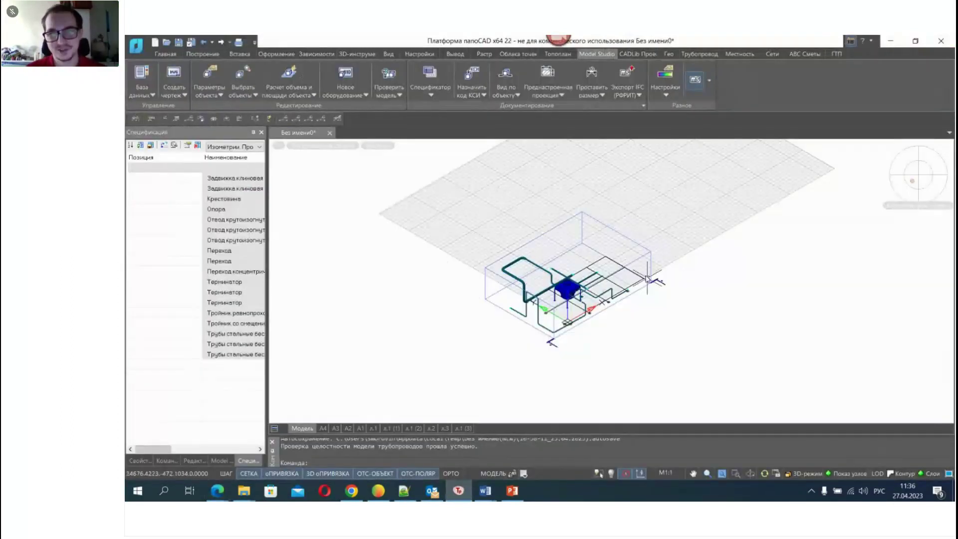
scroll(608, 294, "up", 3)
scroll(547, 270, "down", 3)
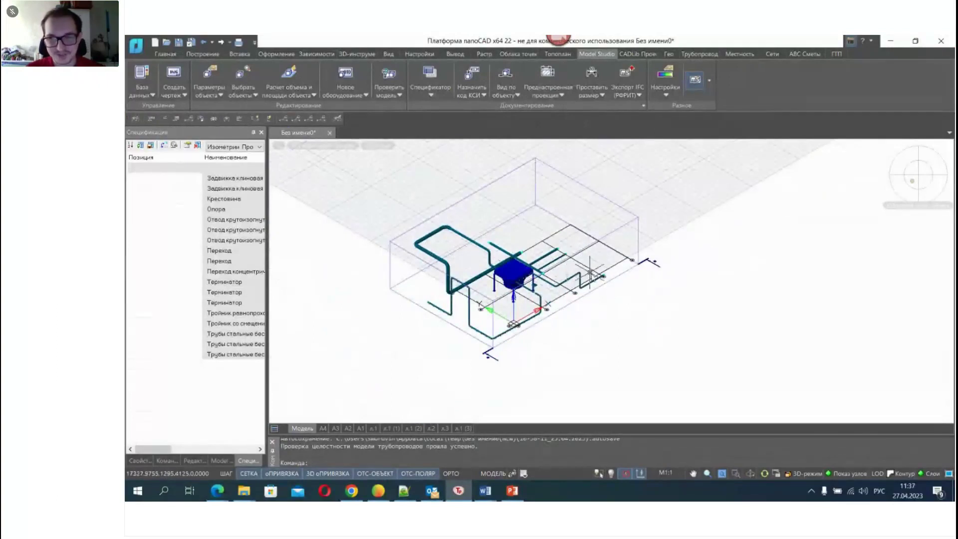
middle_click_drag(722, 313, 697, 315, "shift")
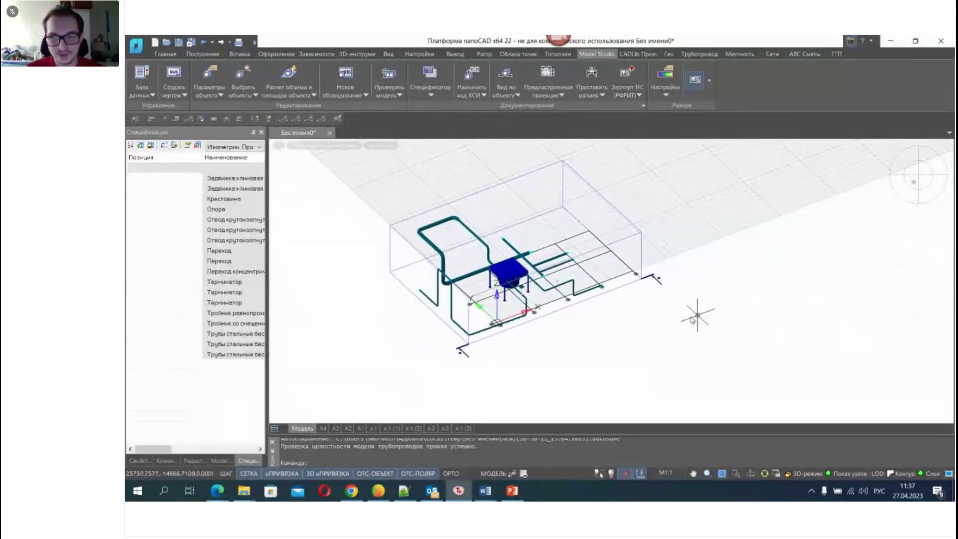
scroll(539, 245, "up", 6)
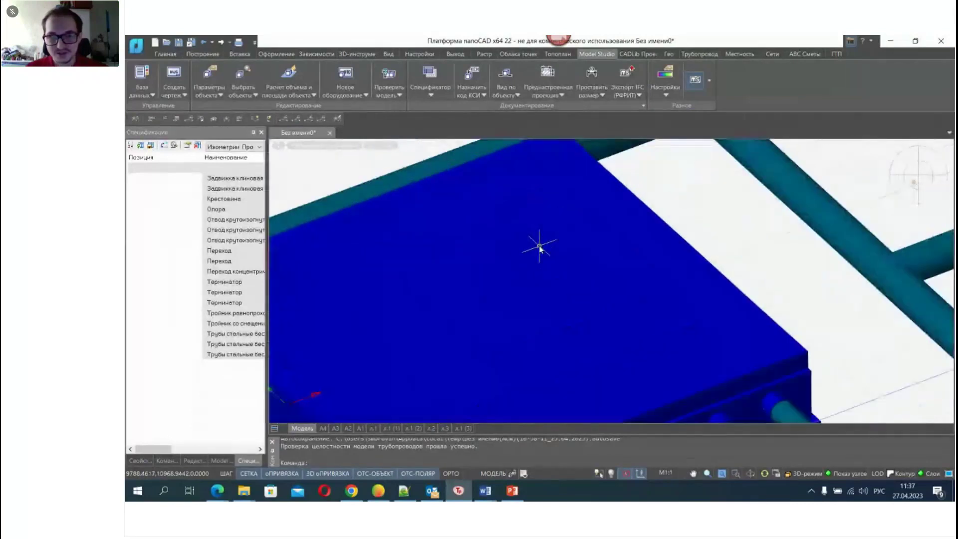
scroll(539, 245, "down", 8)
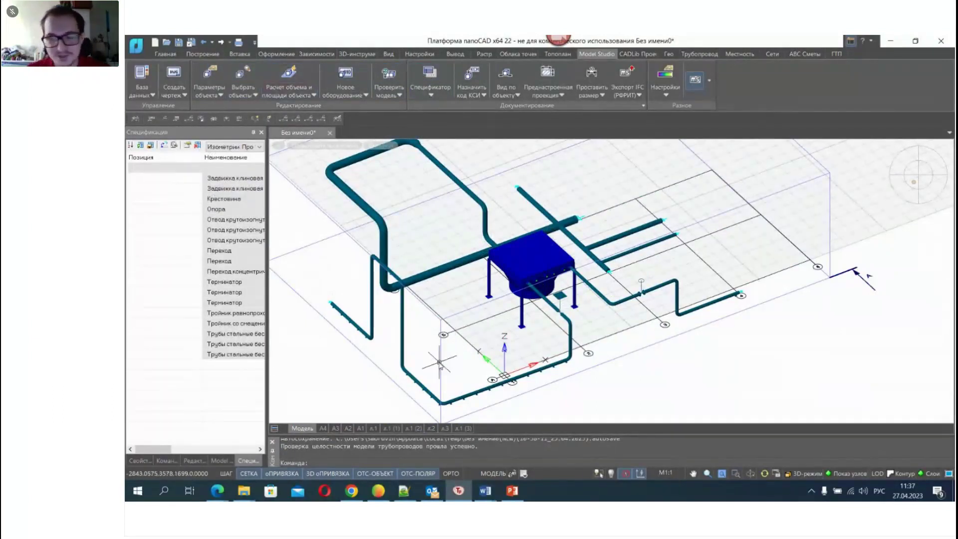
Switch to the webinar page in the Edge browser, unmute the speaker's microphone and switch the camera off
mouse_move(217, 491)
left_click(183, 449)
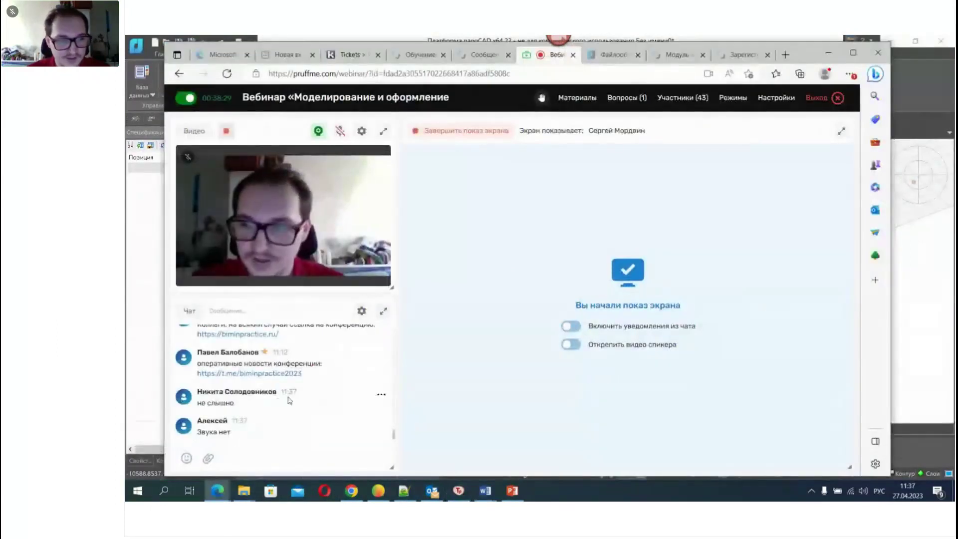
left_click(340, 131)
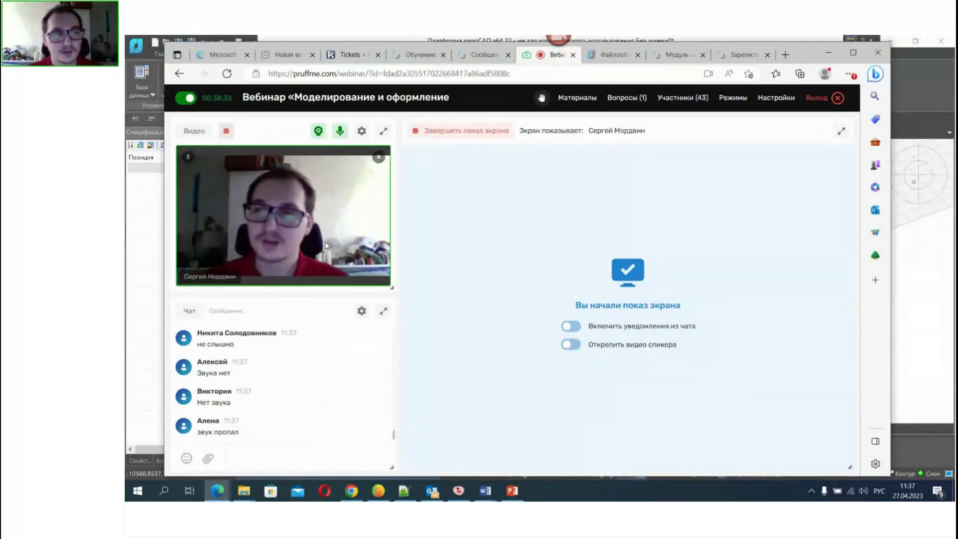
left_click(318, 132)
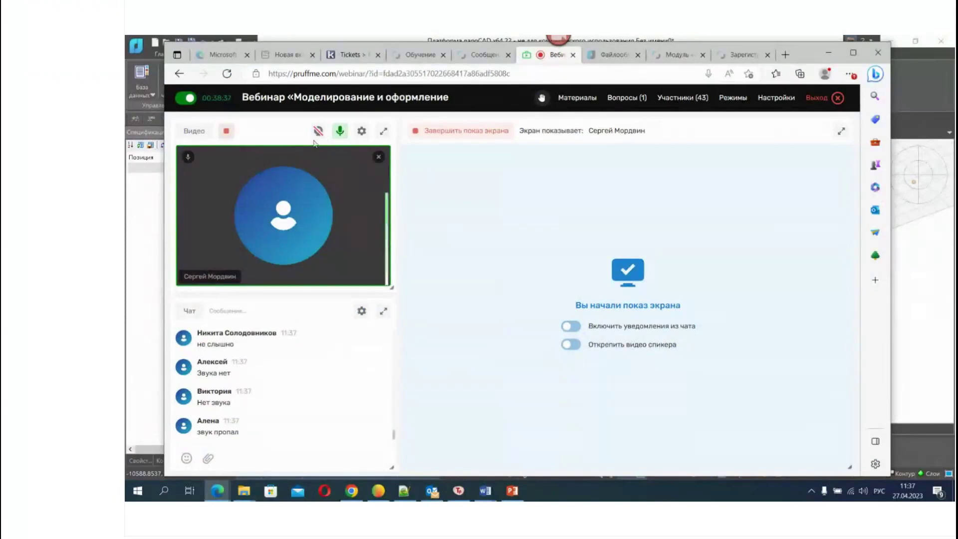
Read the webinar chat messages and the question submitted by a participant
scroll(313, 375, "up", 3)
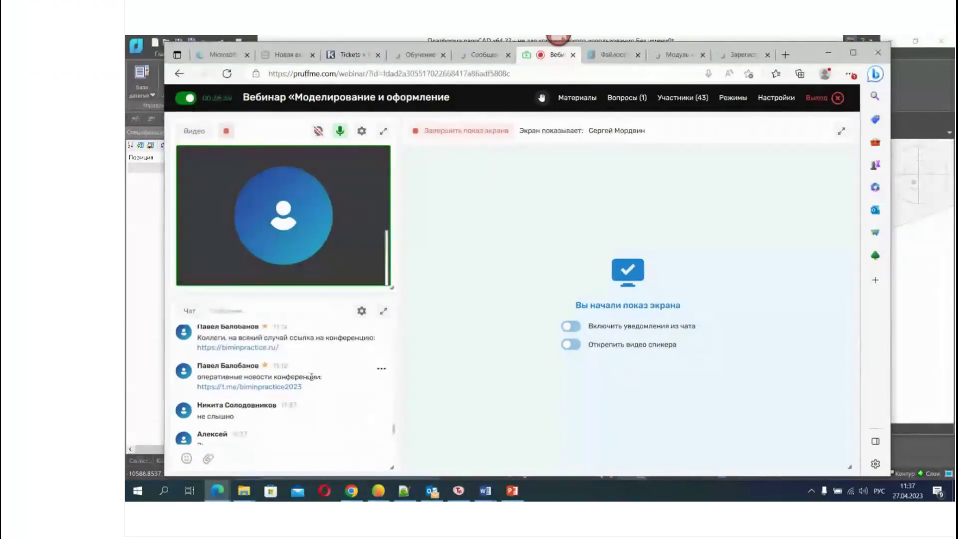
scroll(310, 376, "down", 3)
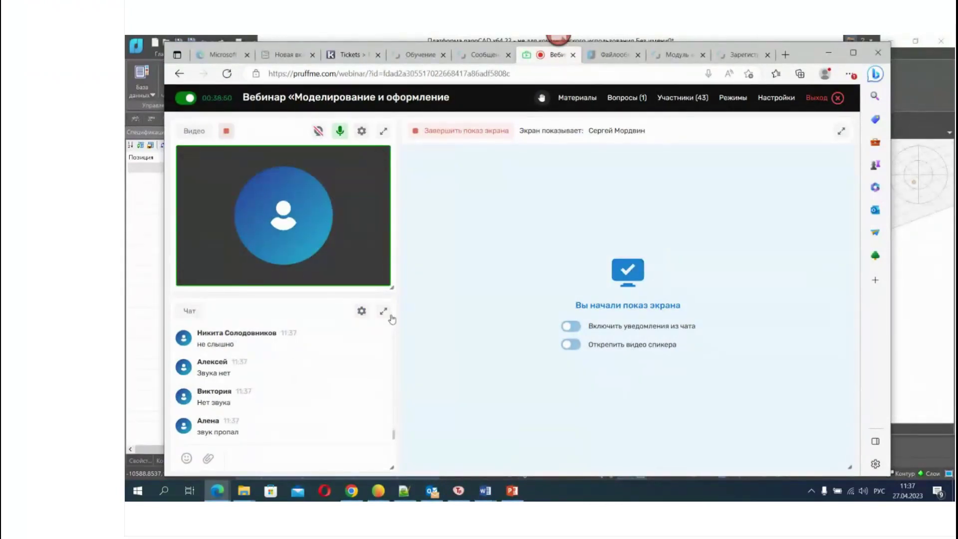
left_click(631, 98)
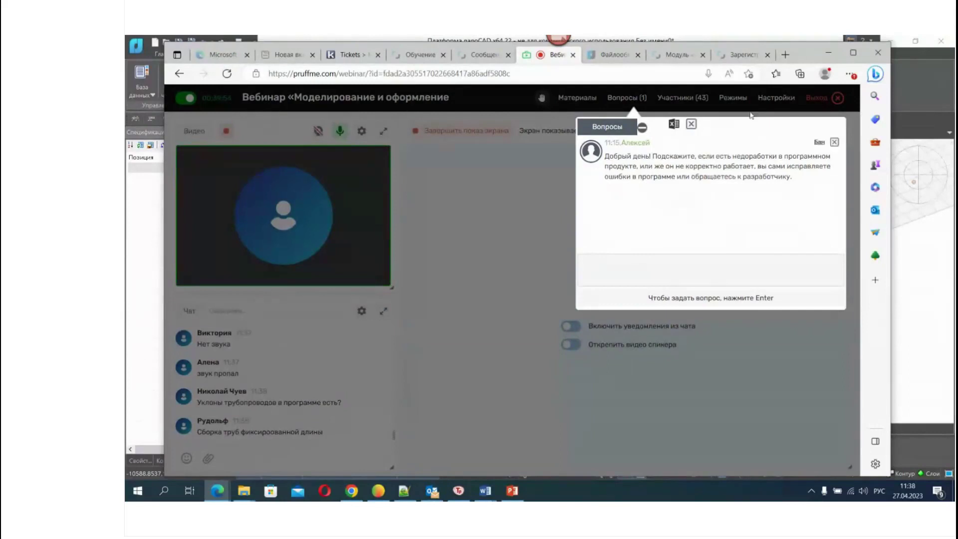
left_click(509, 271)
scroll(289, 416, "up", 1)
scroll(301, 402, "down", 1)
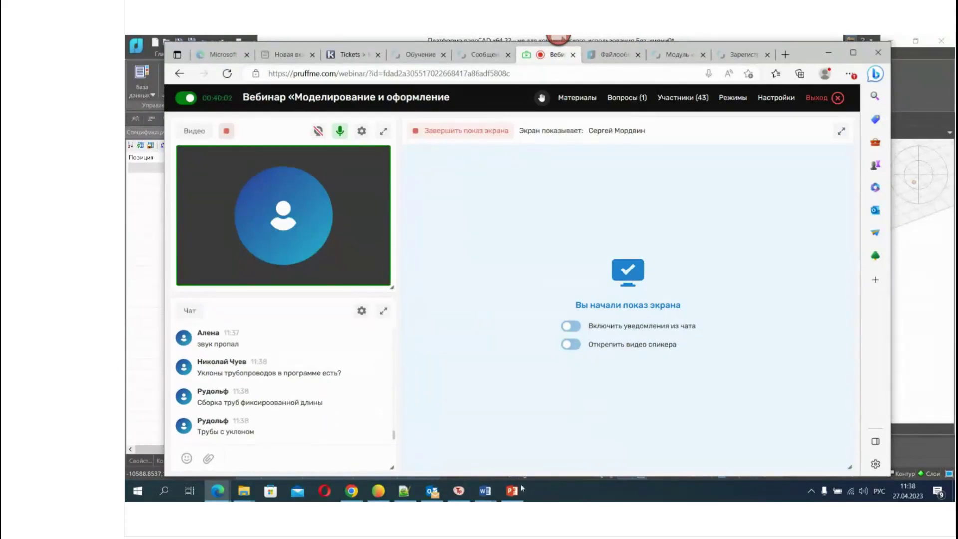
Switch to nanoCAD and view the available commands for drawing pipelines (Отрисовать трубопровод)
left_click(463, 494)
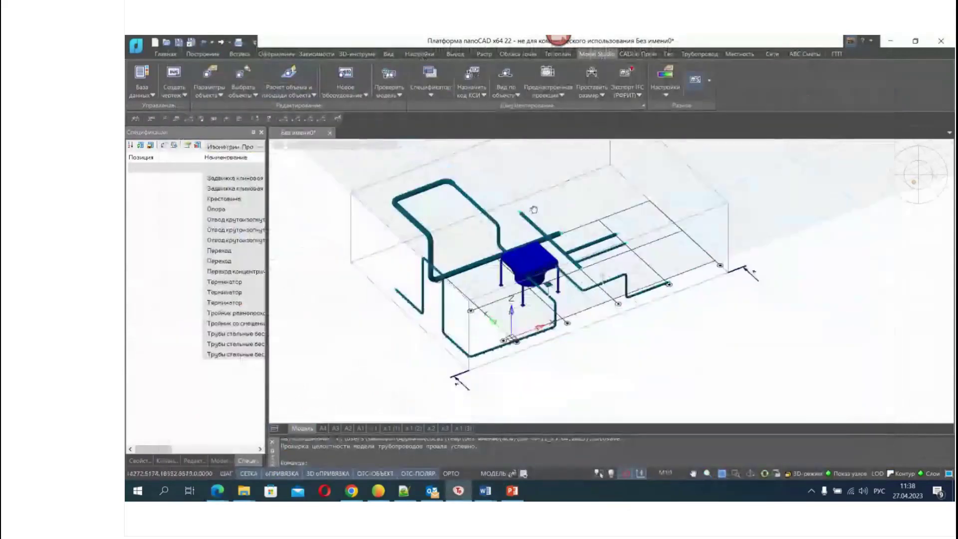
scroll(534, 209, "up", 5)
left_click(697, 54)
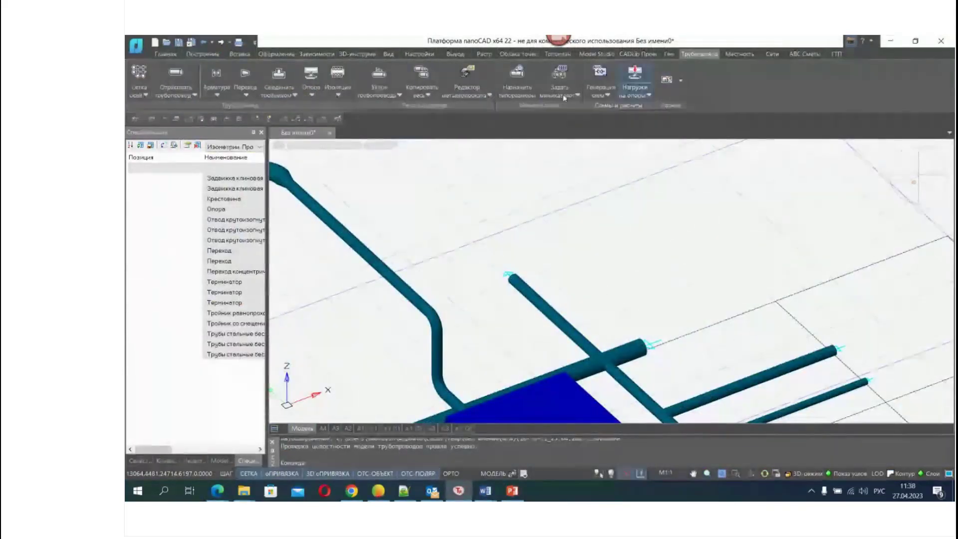
left_click(187, 98)
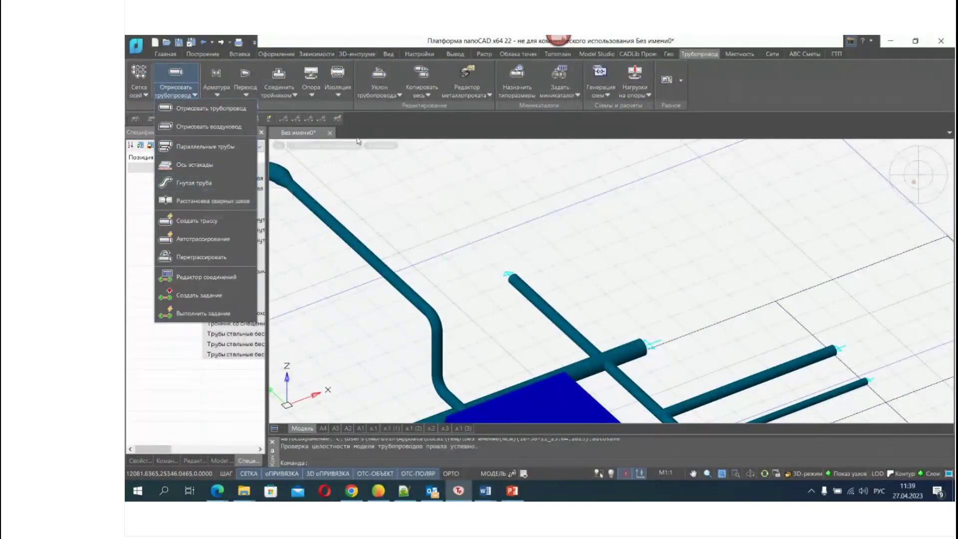
left_click(196, 83)
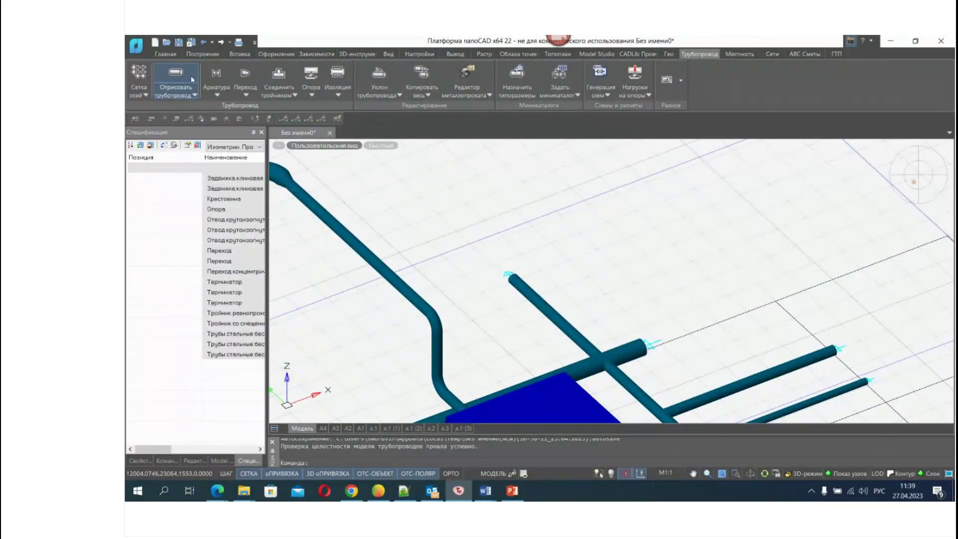
Start a new pipeline (Отрисовать трубопровод) in the free area behind the existing pipes, with a first segment about 1550 long and a short angled second segment
left_click(506, 197)
left_click(573, 167)
left_click(199, 90)
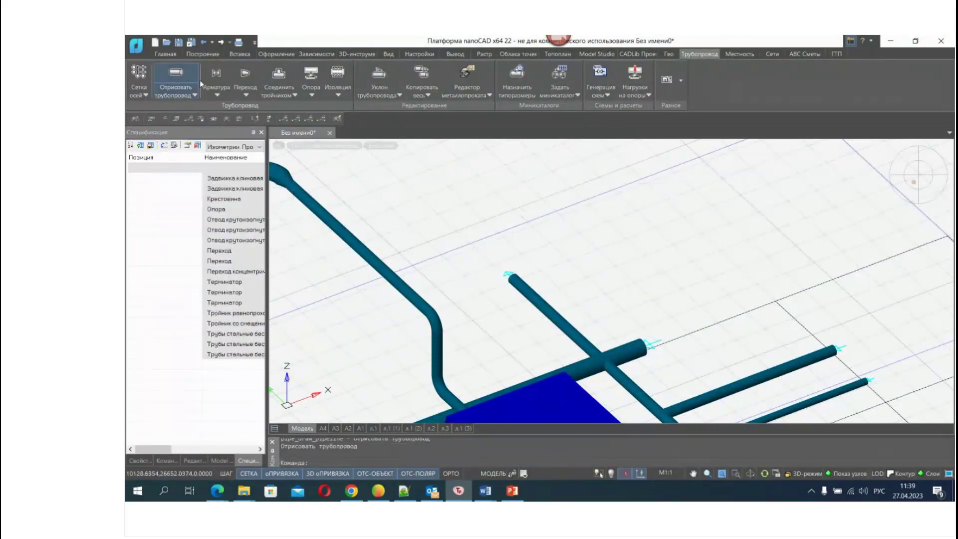
left_click(615, 369)
left_click(445, 202)
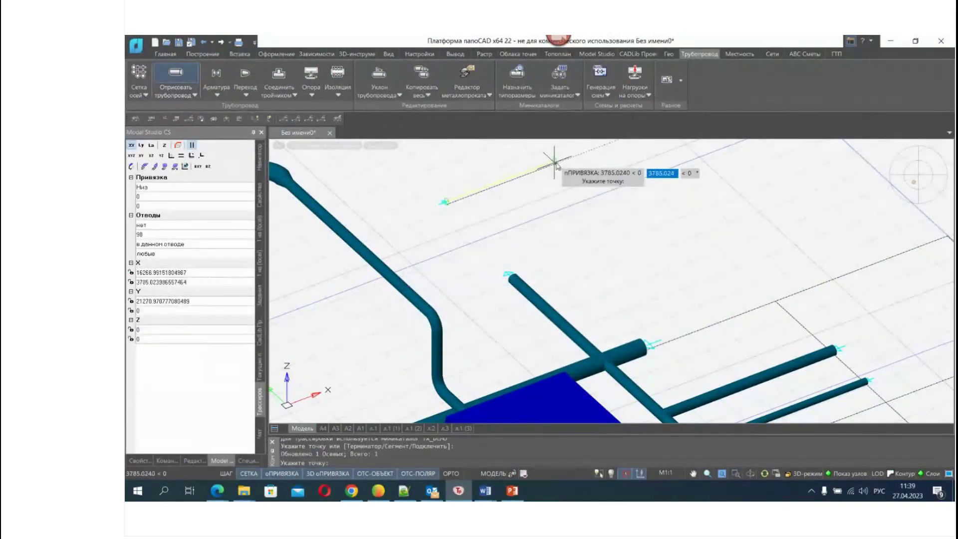
left_click(500, 203)
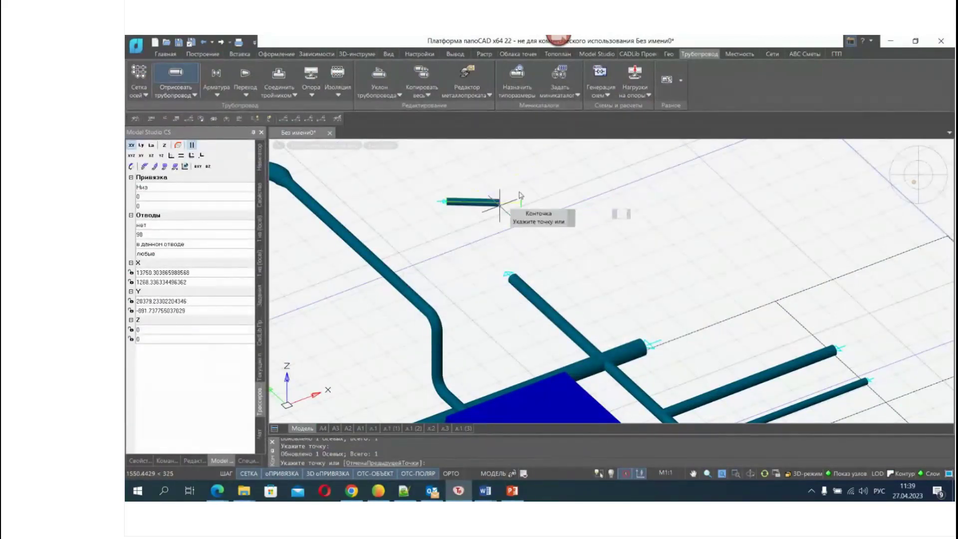
left_click(507, 184)
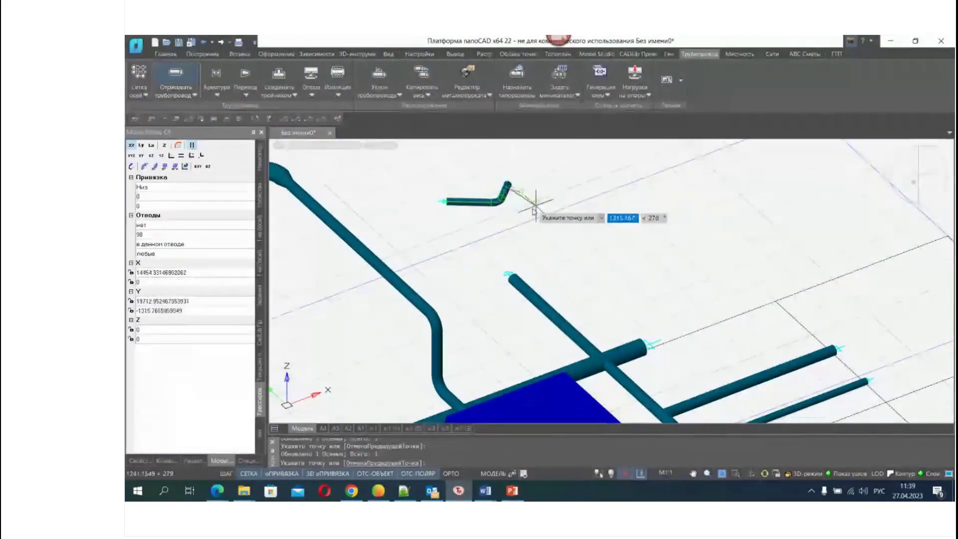
Set the bends option (Отводы) to «значение - direct» and finish the new pipeline with a third segment doubling back into a U shape
scroll(518, 216, "up", 5)
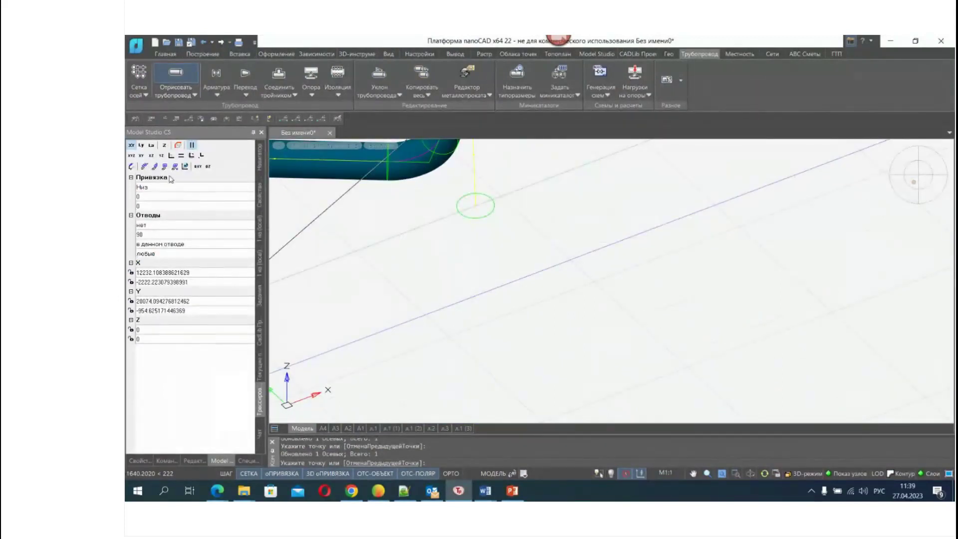
left_click(174, 226)
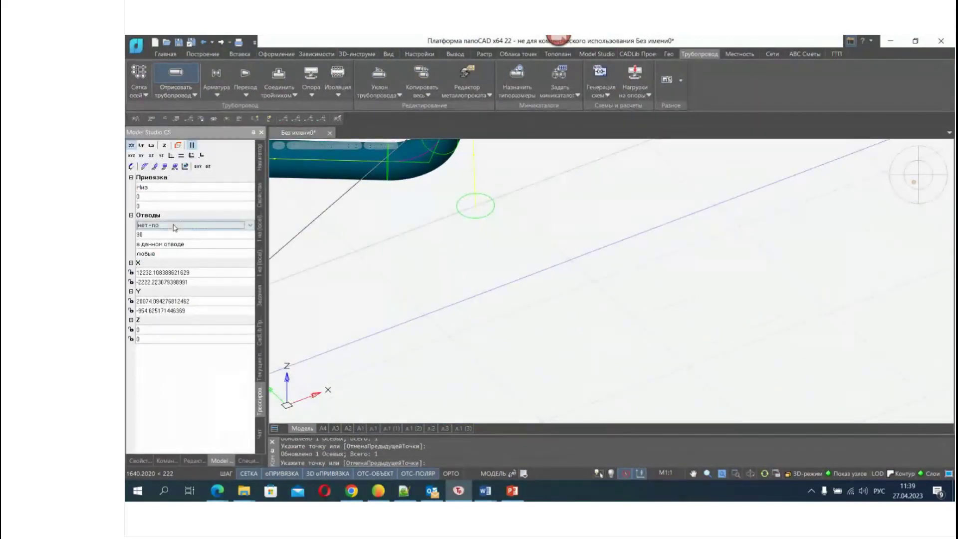
left_click(250, 225)
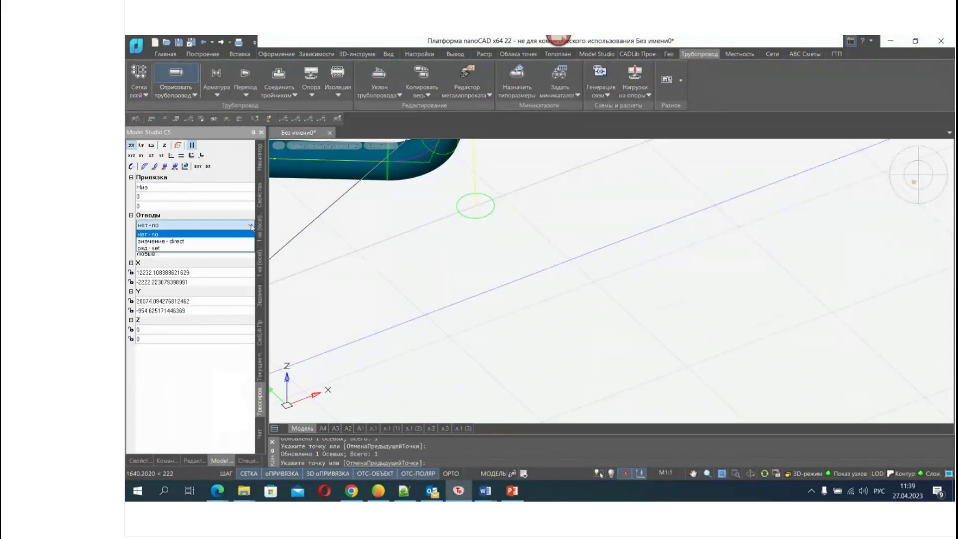
left_click(224, 244)
scroll(481, 217, "down", 4)
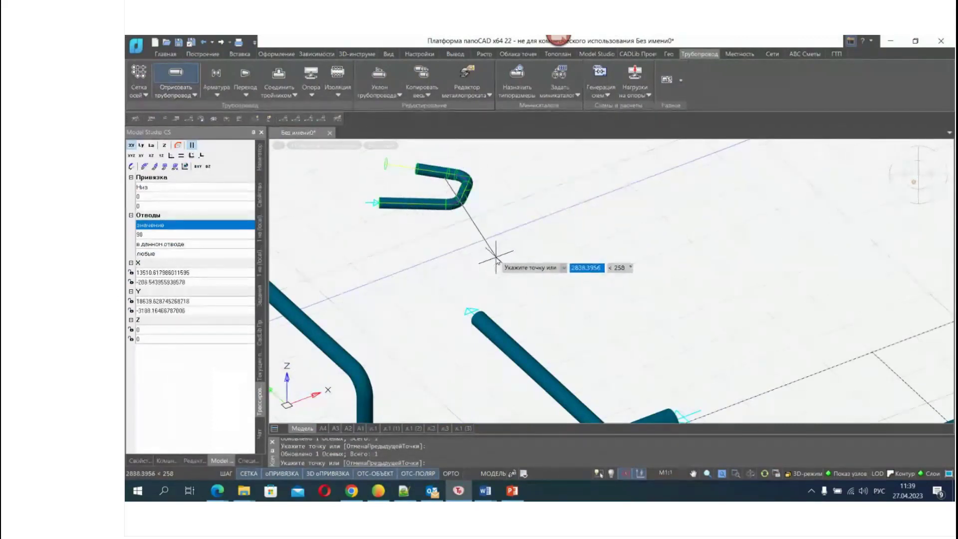
key("Escape")
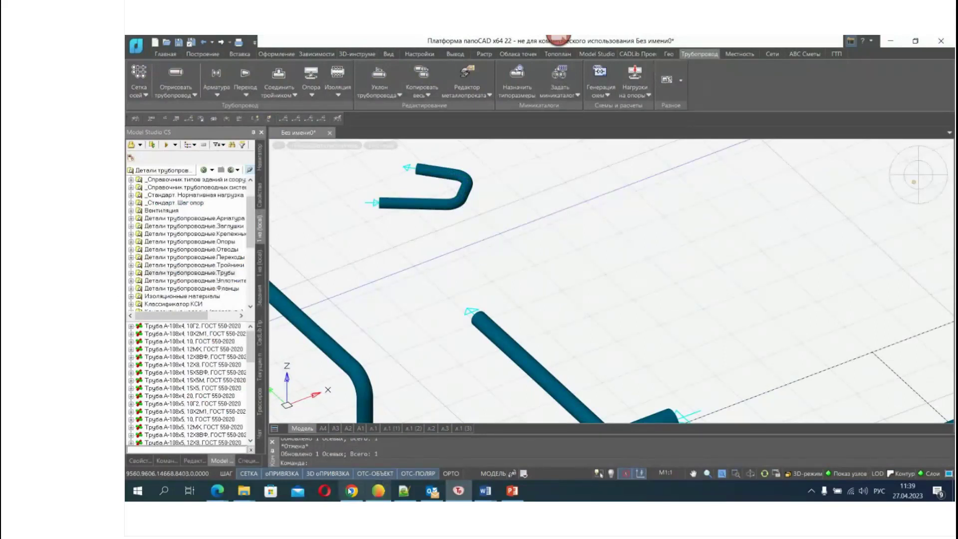
Switch to the webinar page in the Edge browser and view the participants' chat messages
mouse_move(217, 490)
left_click(198, 464)
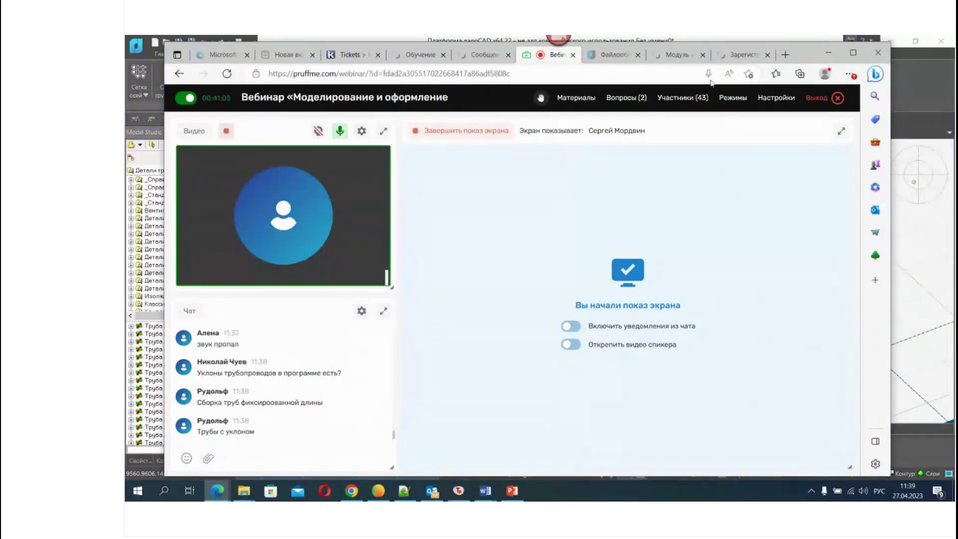
Switch to nanoCAD and start a new pipeline in the free area with a 5000 mm straight run along the X axis
left_click(828, 53)
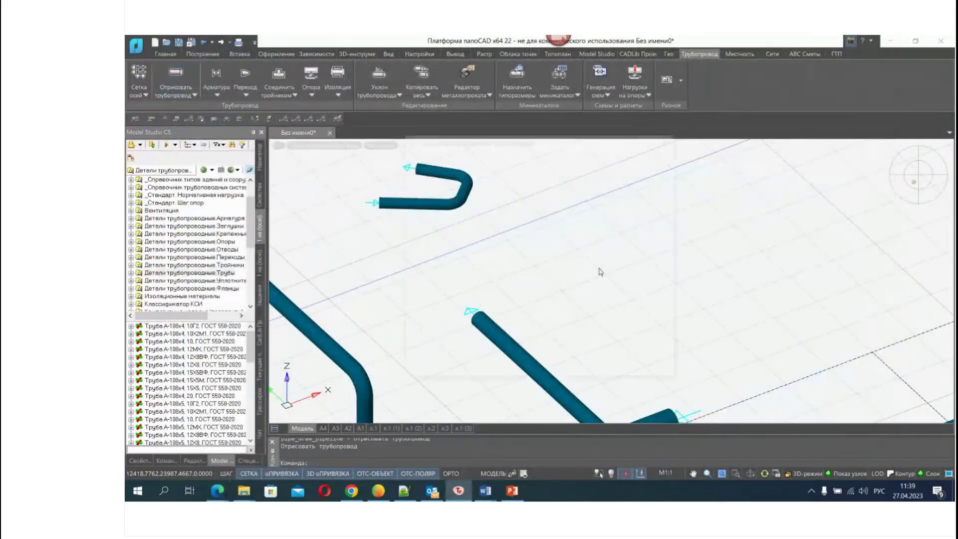
left_click(622, 371)
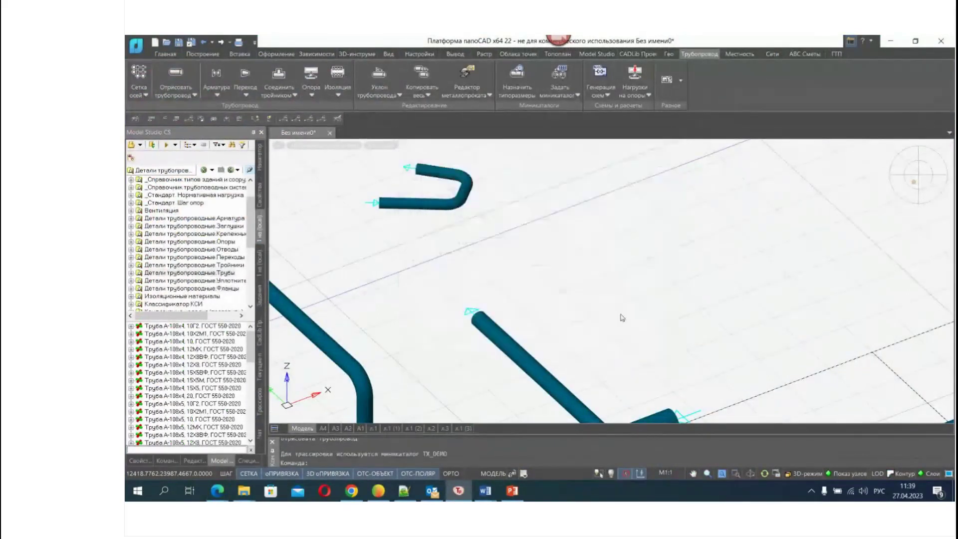
left_click(555, 264)
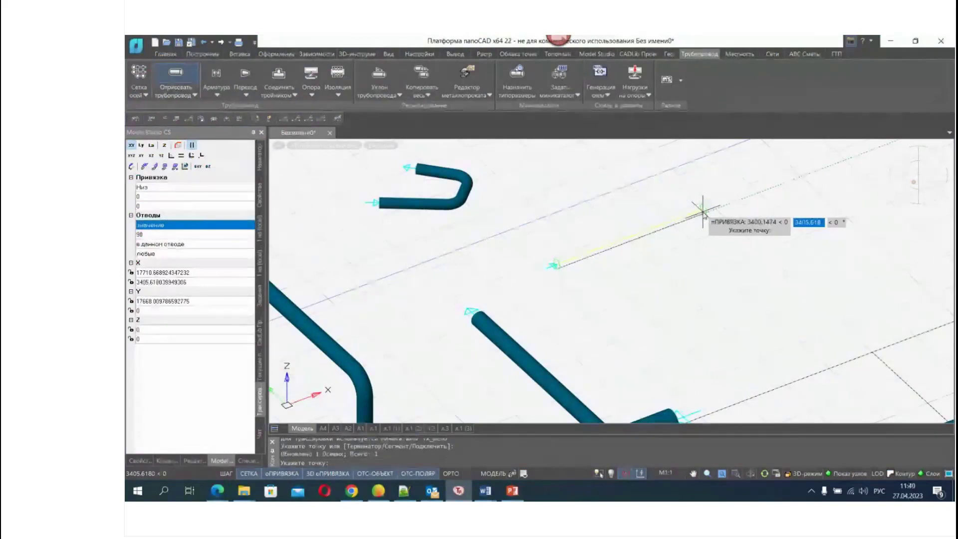
type("500")
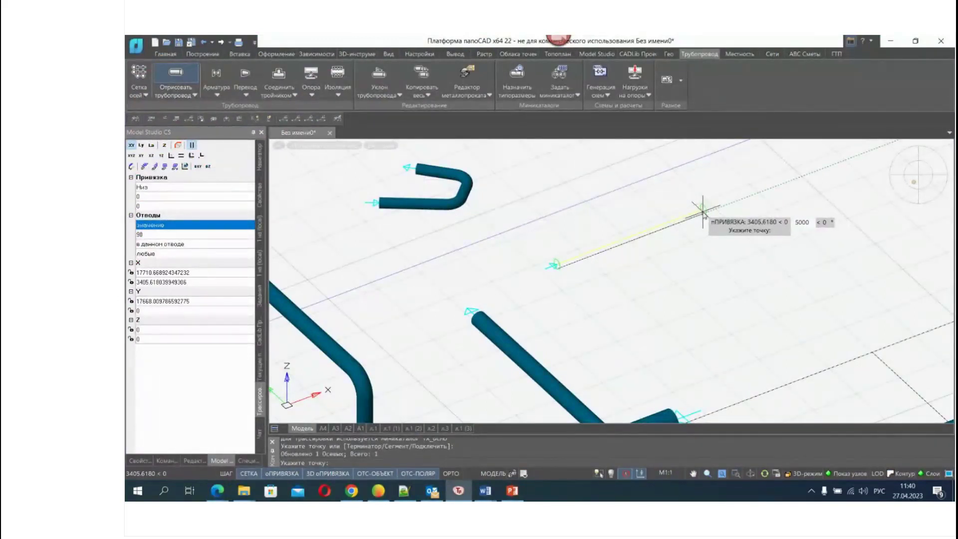
type("0")
key("Return")
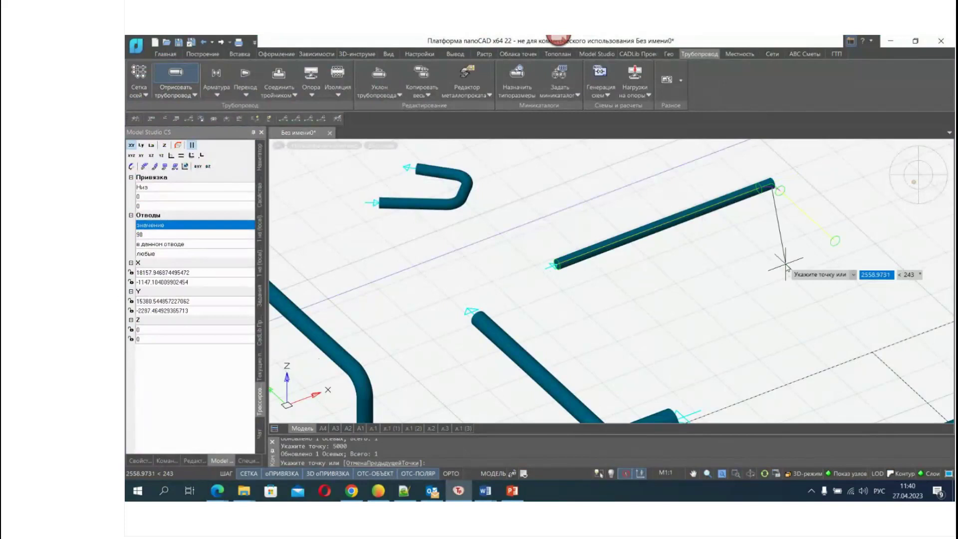
Continue the pipeline with a 1000 mm segment and a short freehand downward end segment, and finish the route
type("1000")
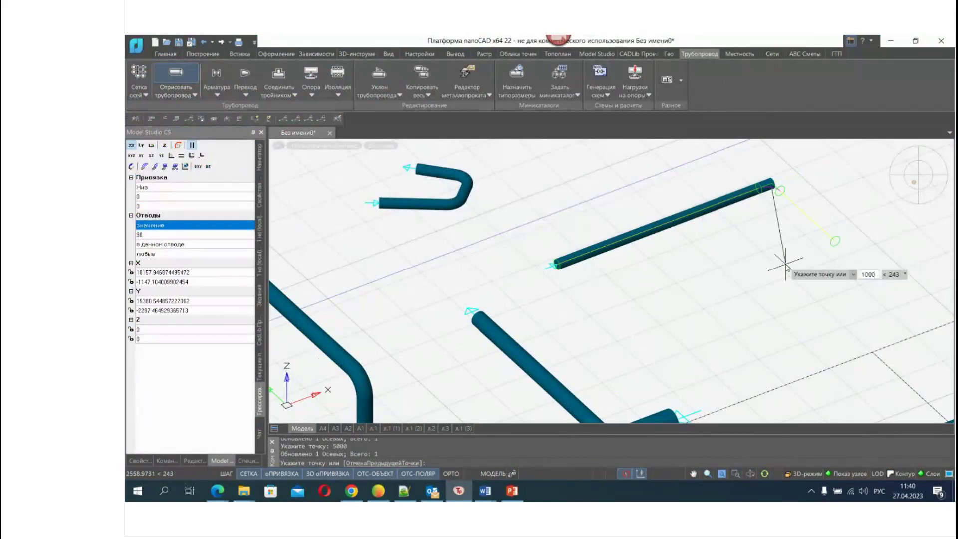
key("Return")
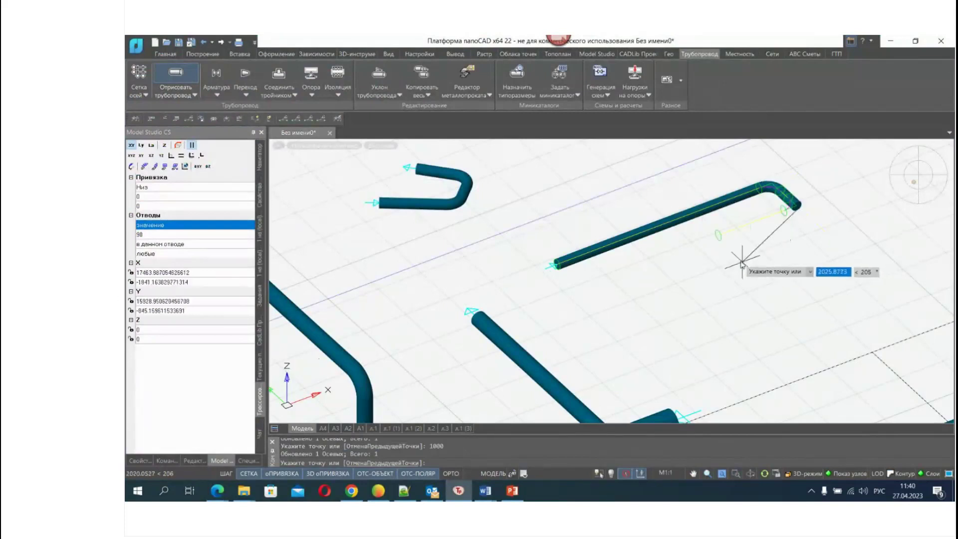
left_click(797, 244)
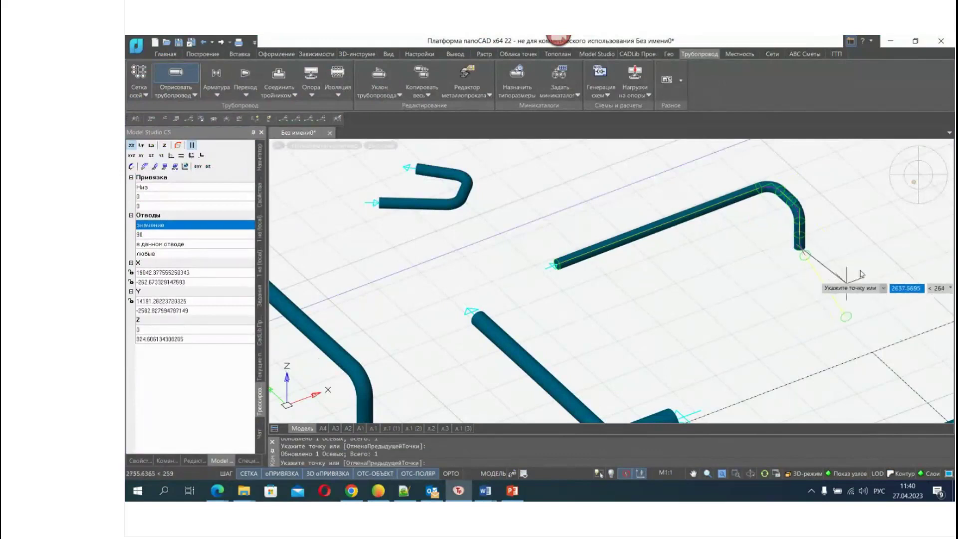
key("Escape")
key("Escape")
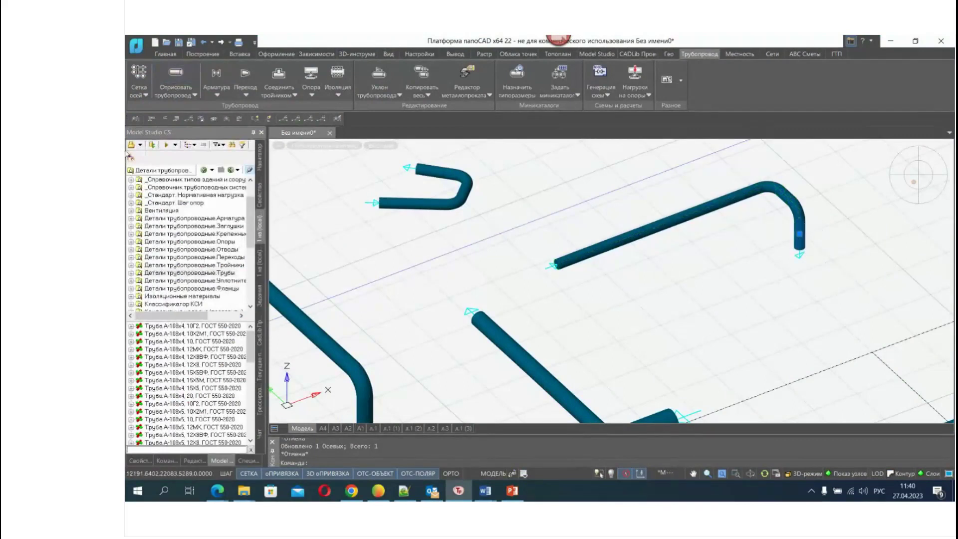
Stretch the pipeline by moving its vertical end segment outward, extending the long straight run
scroll(803, 235, "up", 5)
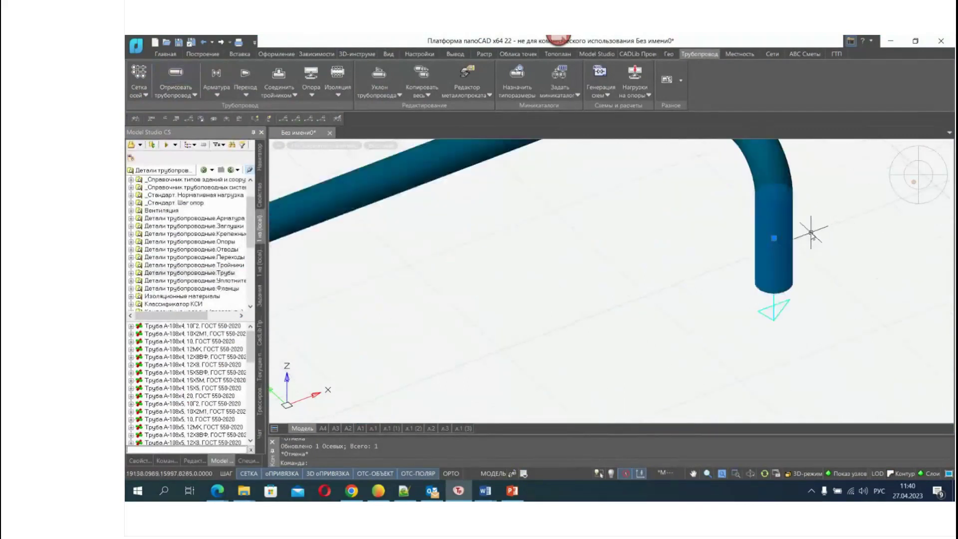
left_click(756, 242)
scroll(855, 222, "down", 5)
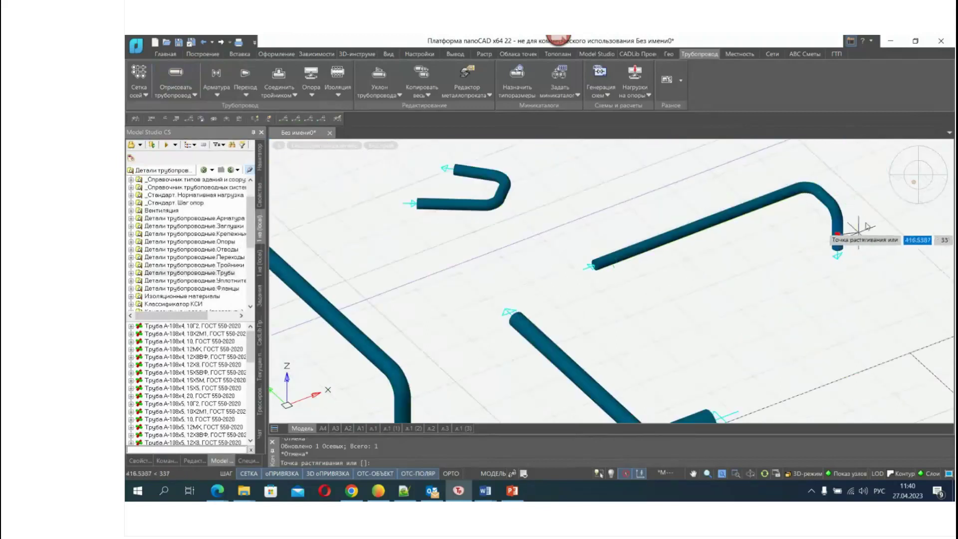
left_click(894, 218)
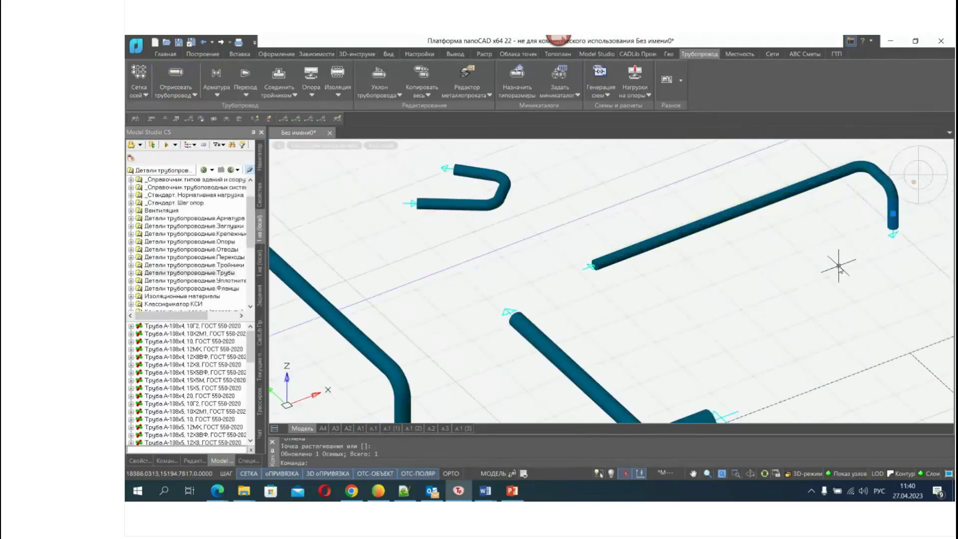
Move the end segment back toward the pipeline's start so that it slants, and clear the selection
left_click(893, 215)
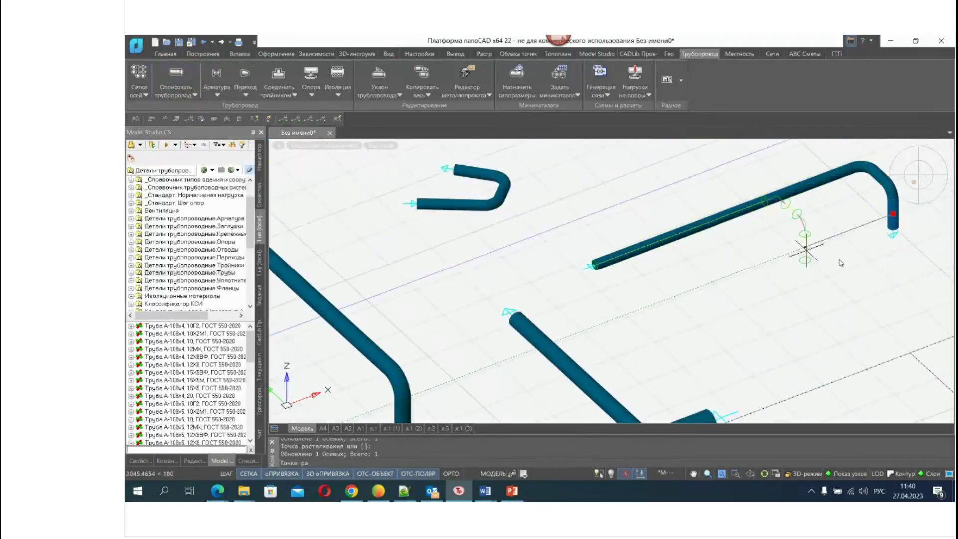
left_click(855, 230)
left_click(792, 197)
left_click(830, 183)
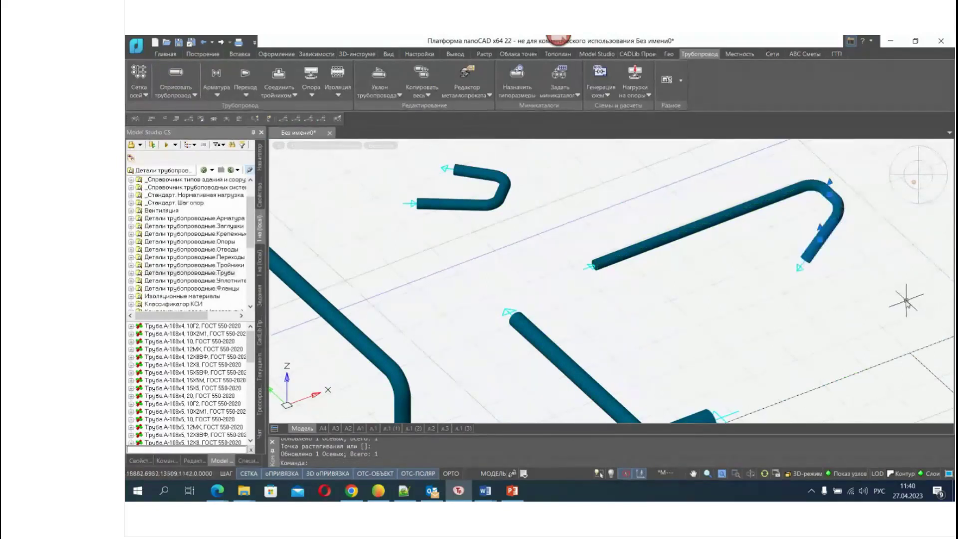
key("Escape")
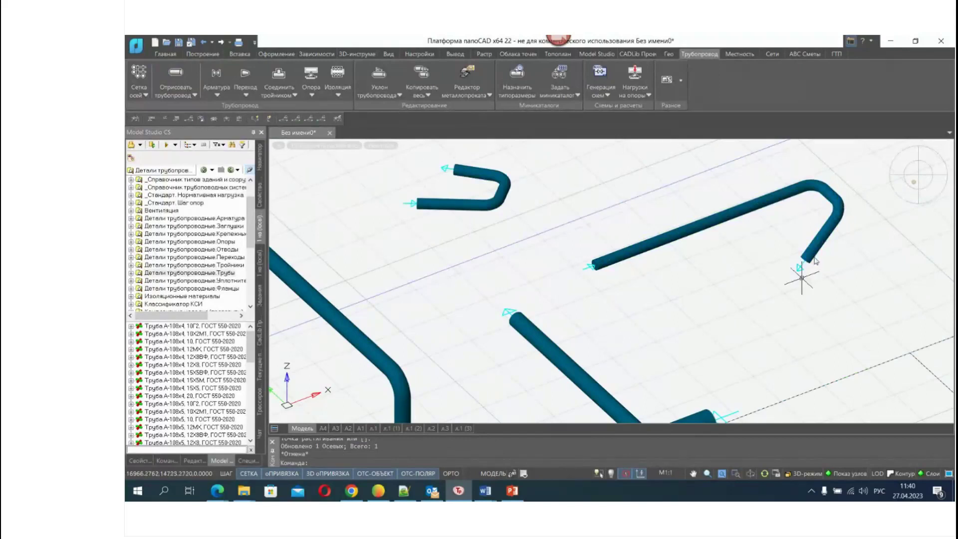
left_click(644, 245)
key("Escape")
key("Escape")
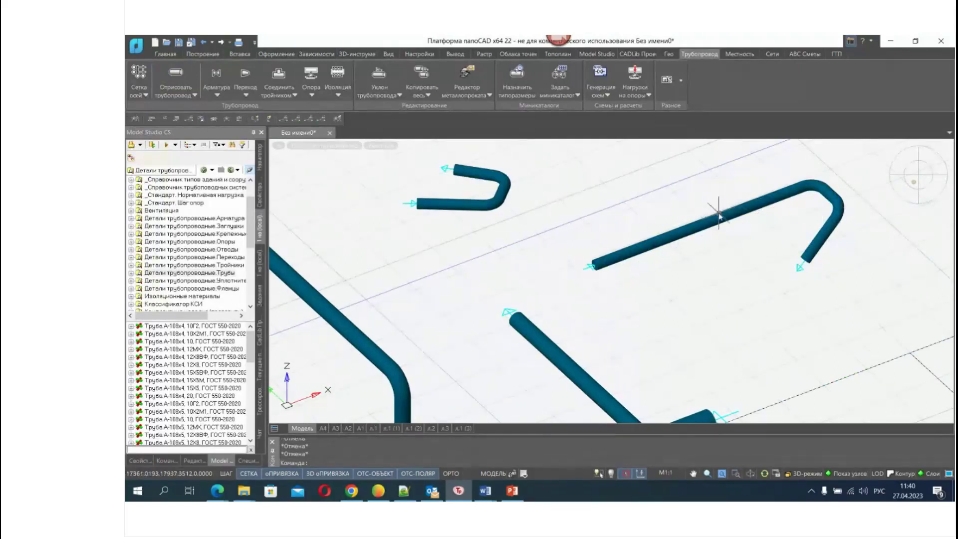
key("Escape")
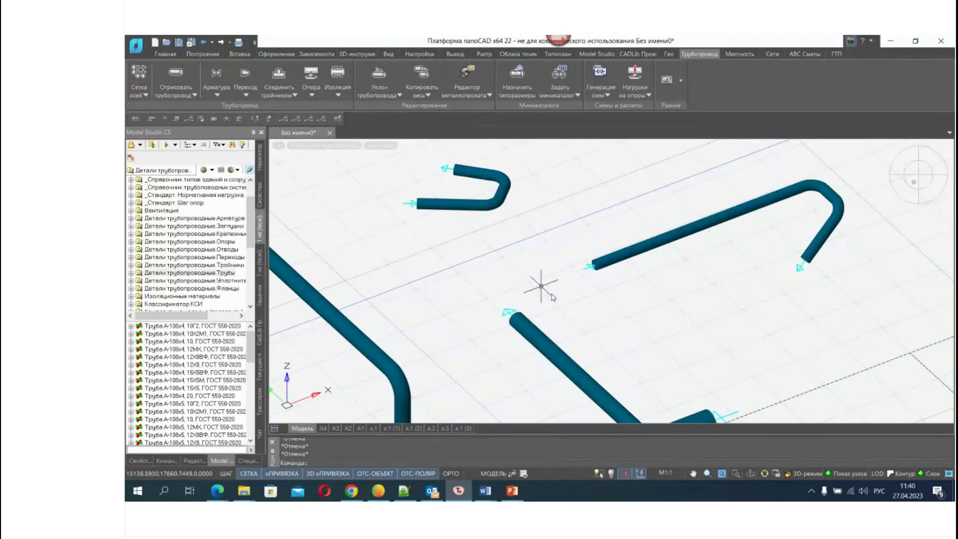
Open the size assignment for the new pipeline and review its list of pipes, elbows and terminators
left_click(513, 88)
left_click(658, 252)
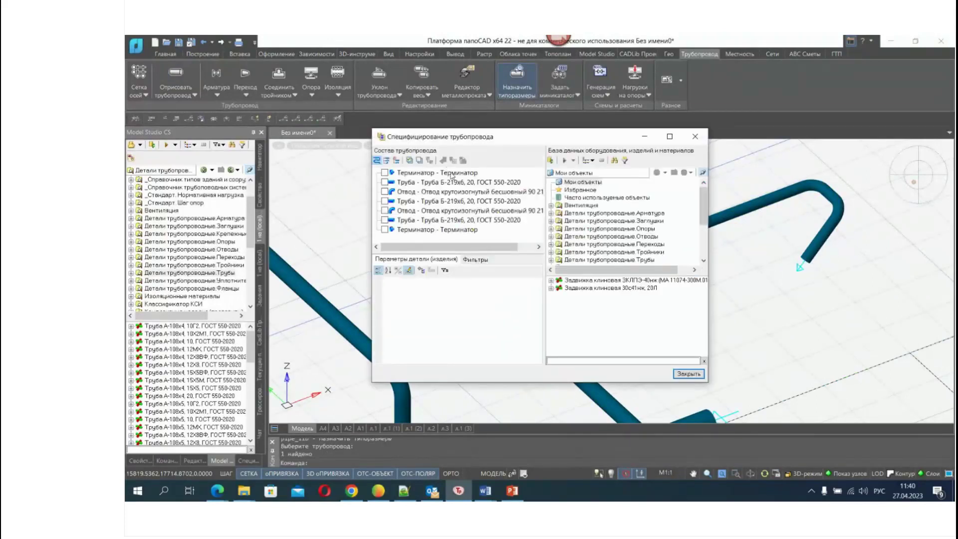
left_click(452, 174)
scroll(459, 309, "down", 5)
scroll(482, 340, "down", 5)
left_click(695, 136)
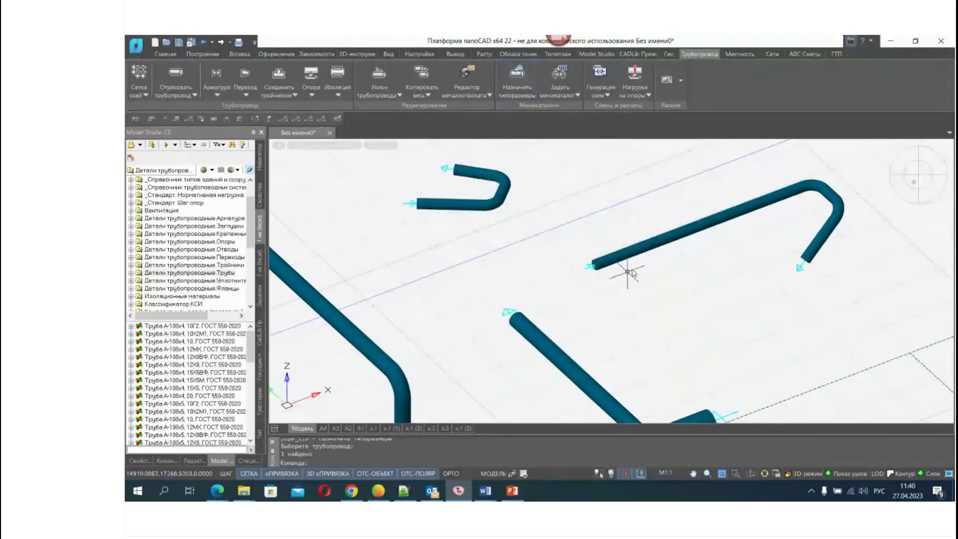
Switch to the webinar page in Edge, read the latest chat messages about sloped pipelines and sewerage, and return to nanoCAD
scroll(620, 267, "up", 3)
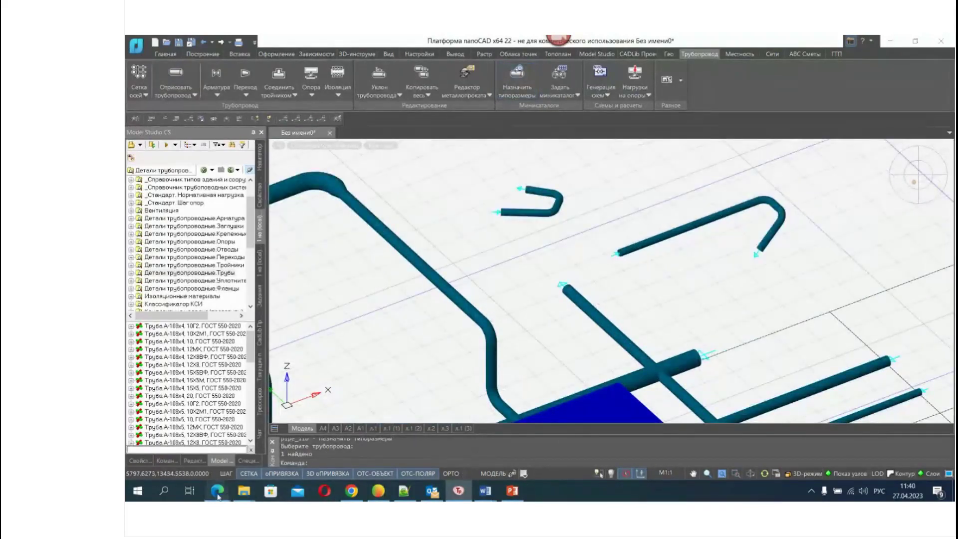
mouse_move(217, 490)
left_click(179, 439)
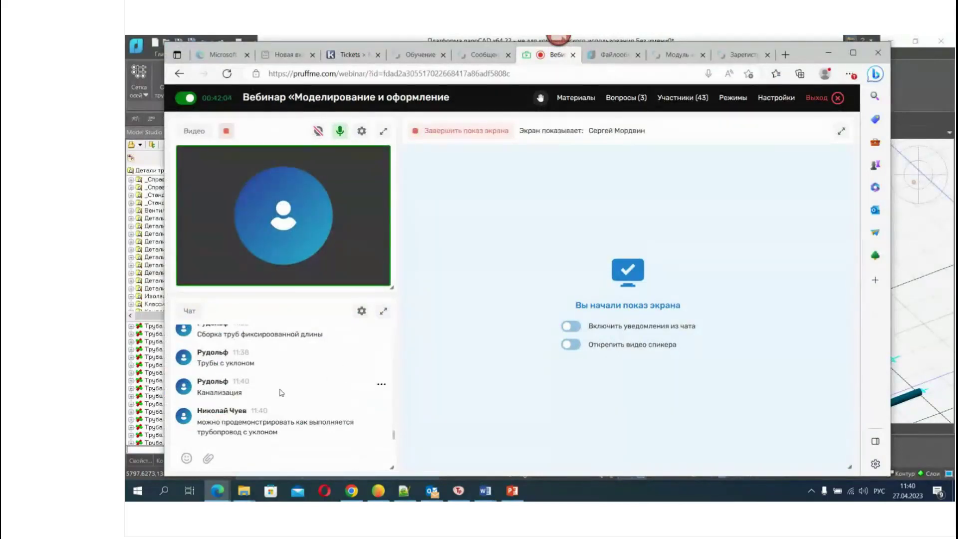
left_click_drag(243, 393, 208, 396)
left_click(246, 432)
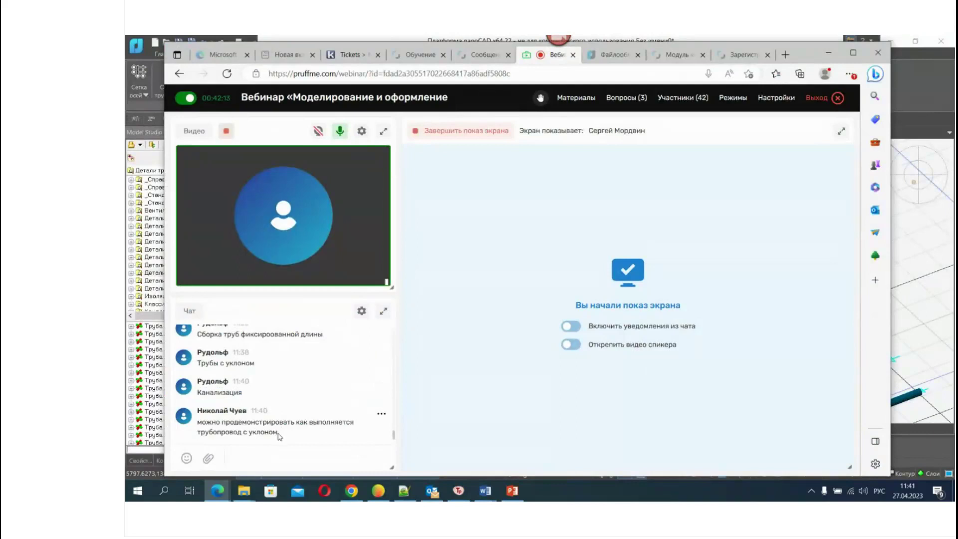
left_click(829, 53)
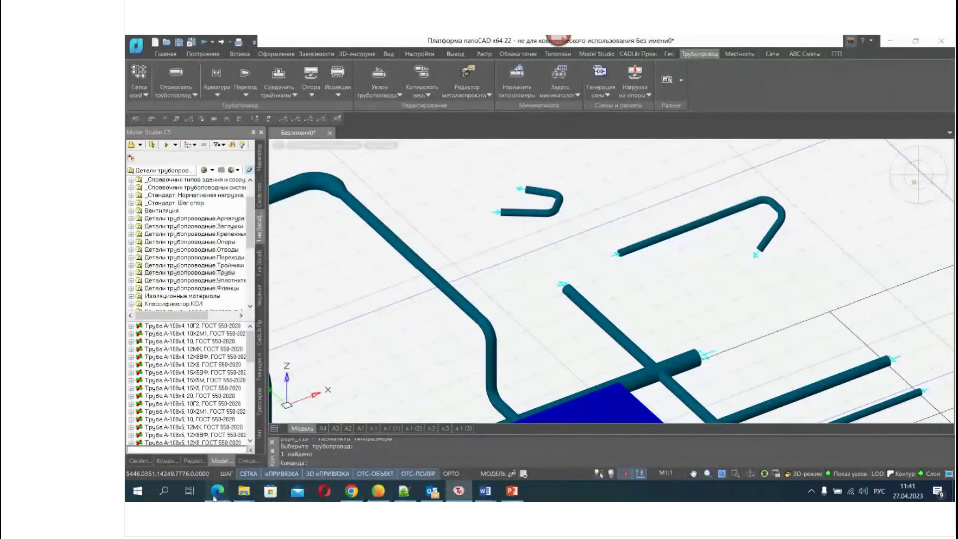
Go back to the webinar page in Edge, open the participants' questions and read through the list
mouse_move(216, 494)
left_click(203, 449)
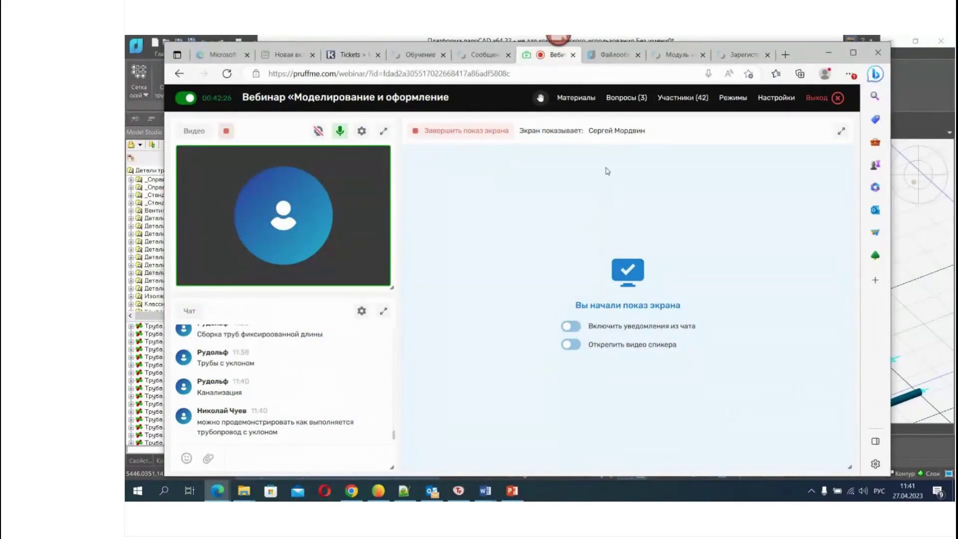
left_click(630, 101)
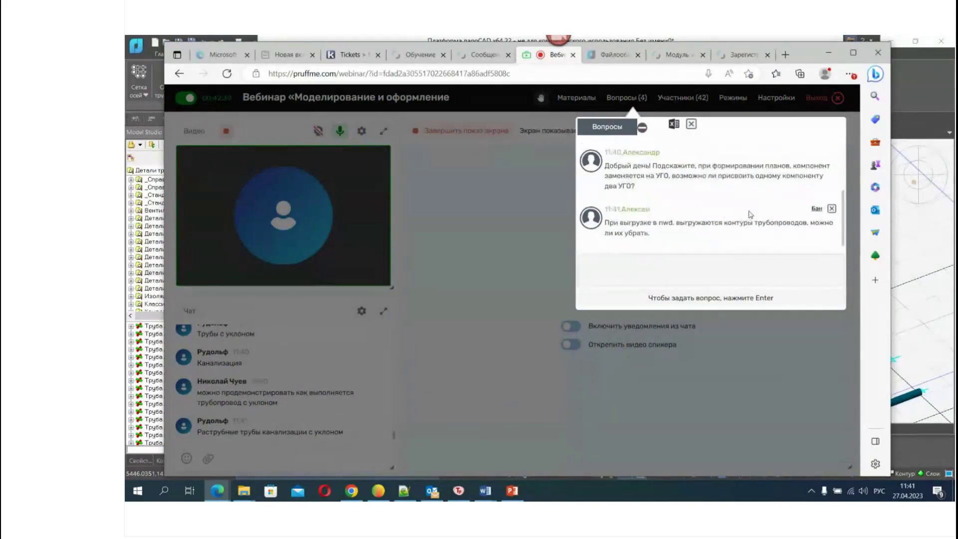
scroll(684, 220, "up", 3)
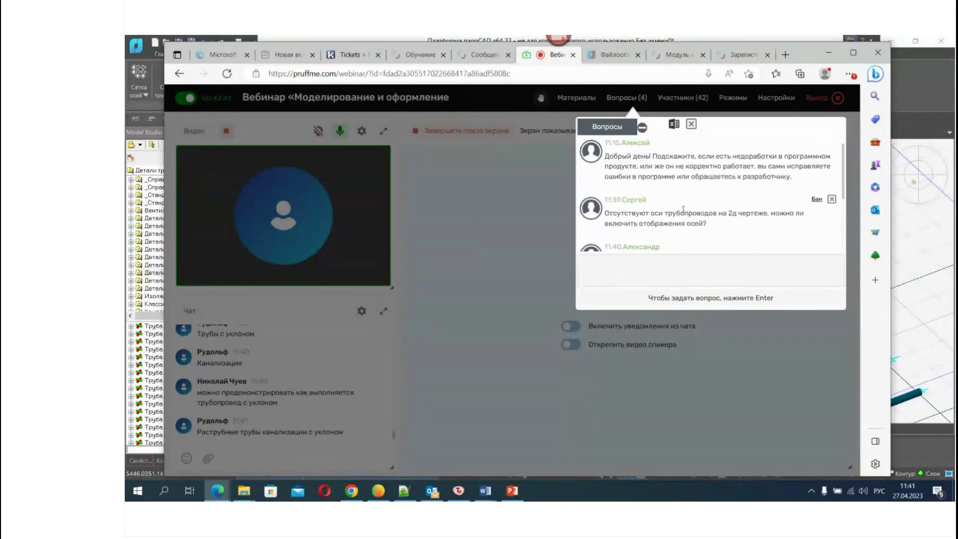
Switch to nanoCAD and check the 2D pipe axis layer and its neighbours in the layer list
left_click(829, 52)
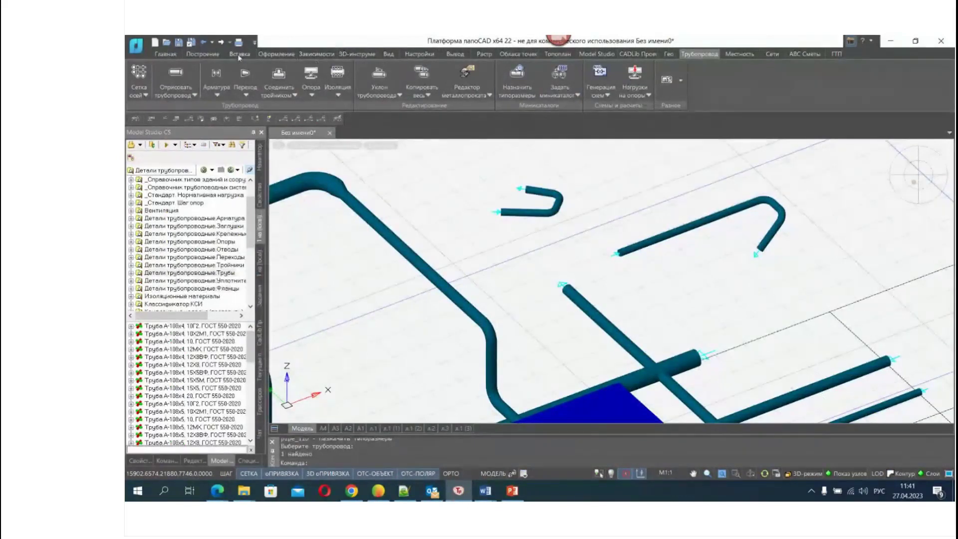
left_click(203, 54)
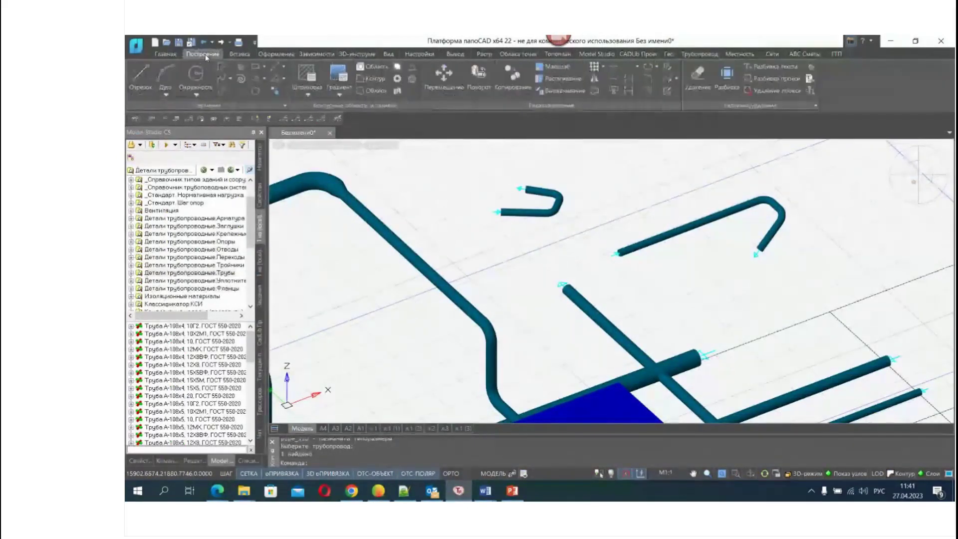
left_click(170, 55)
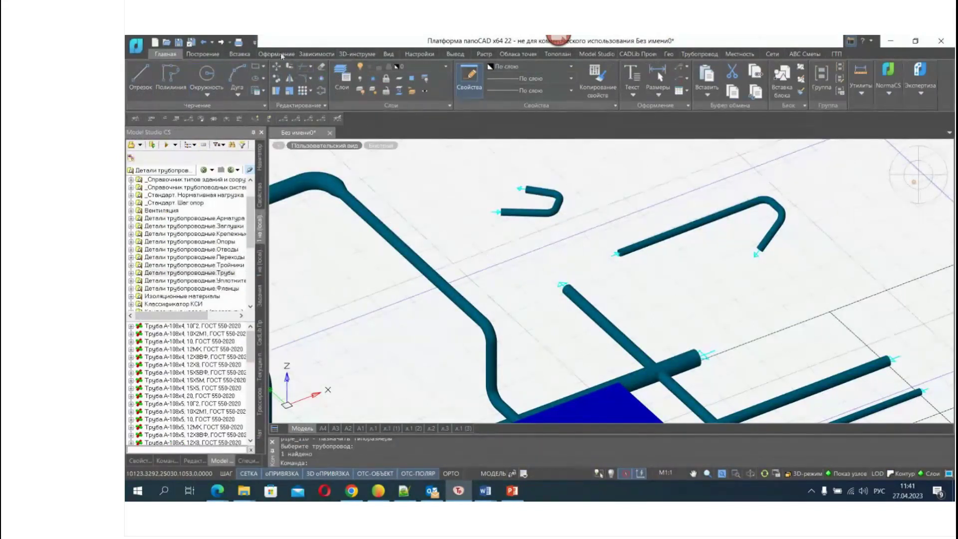
left_click(277, 55)
left_click(166, 54)
left_click(343, 80)
scroll(460, 276, "down", 5)
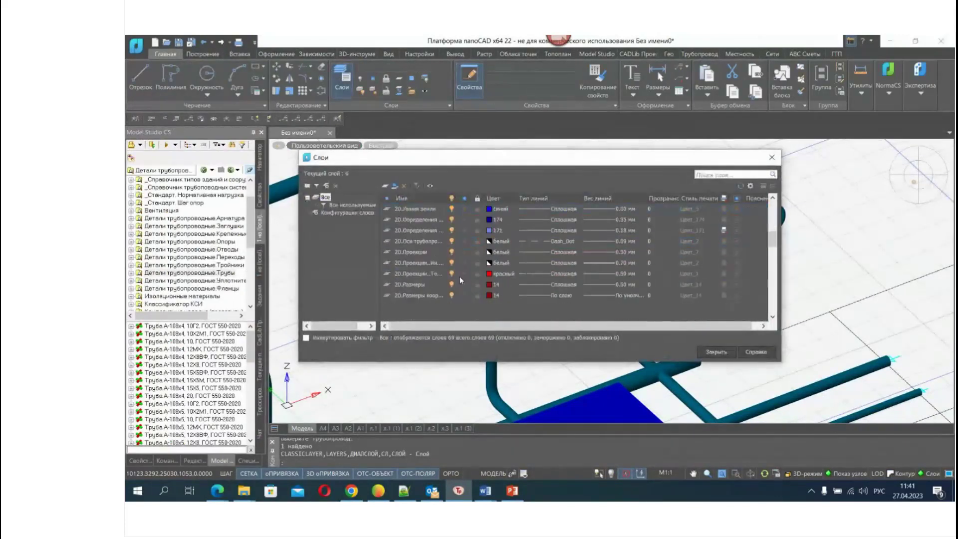
scroll(465, 226, "up", 1)
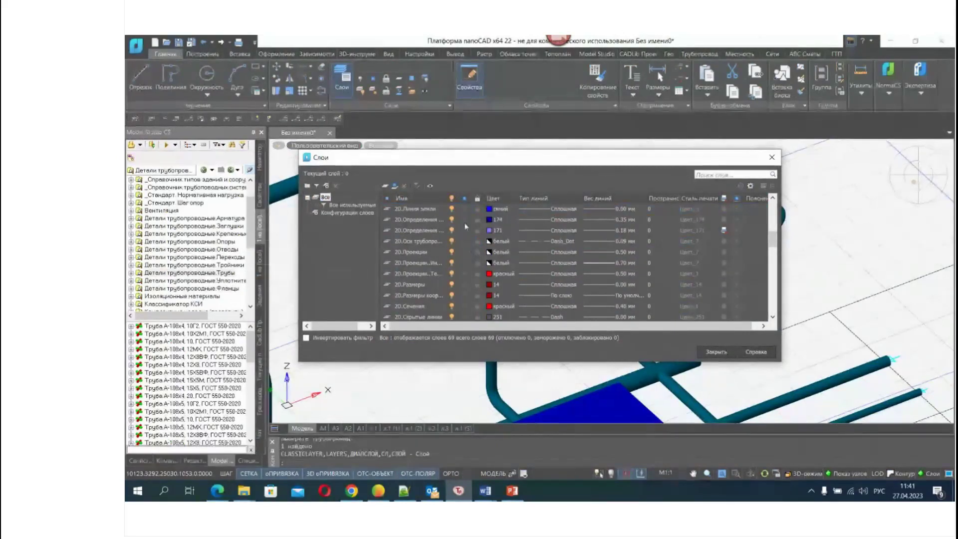
left_click(772, 157)
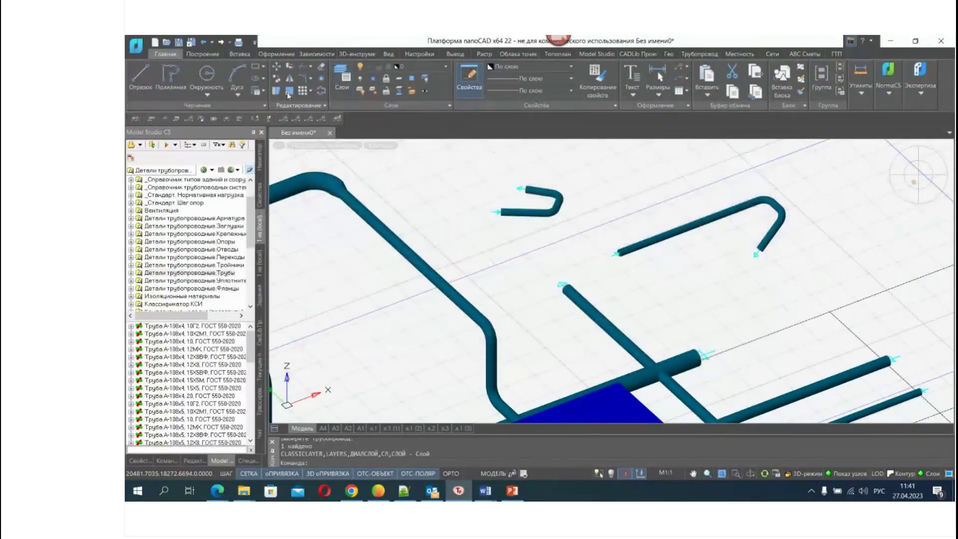
Return to the webinar page in Edge and read the remaining participants' questions, including those on symbols and nwd export
left_click(267, 55)
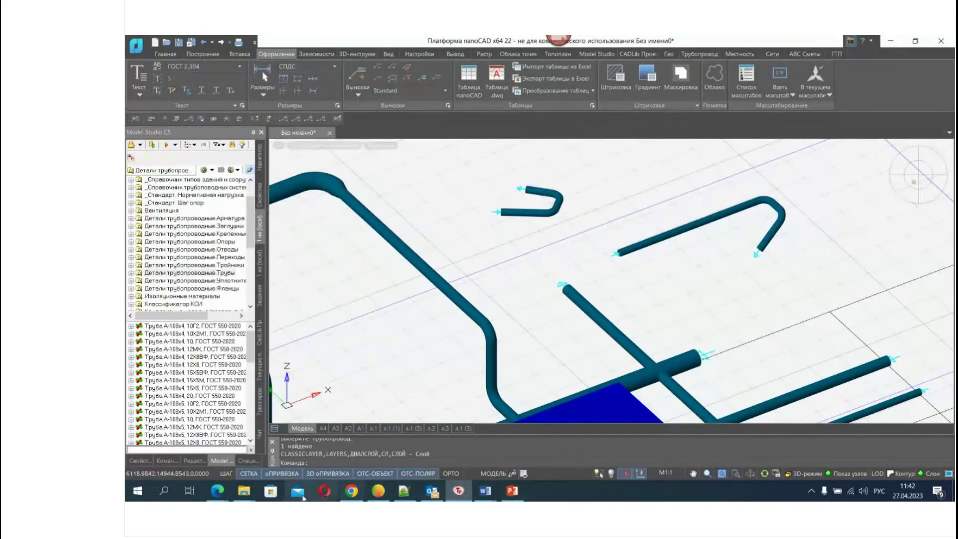
left_click(170, 444)
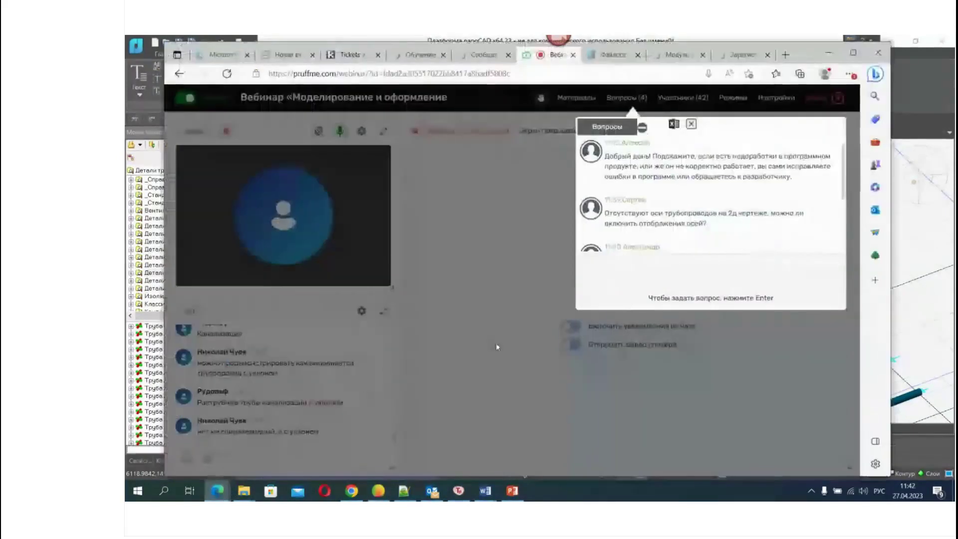
scroll(709, 202, "down", 3)
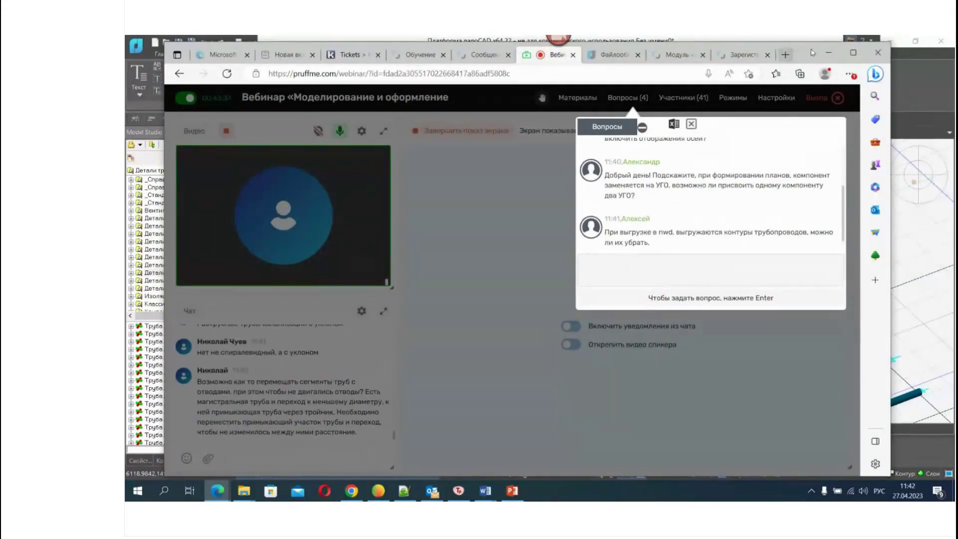
Switch to nanoCAD and attach an УГО leader of type Выноска with Обозначение (PART_TAG) to the elbow of the small U-shaped pipe
left_click(828, 52)
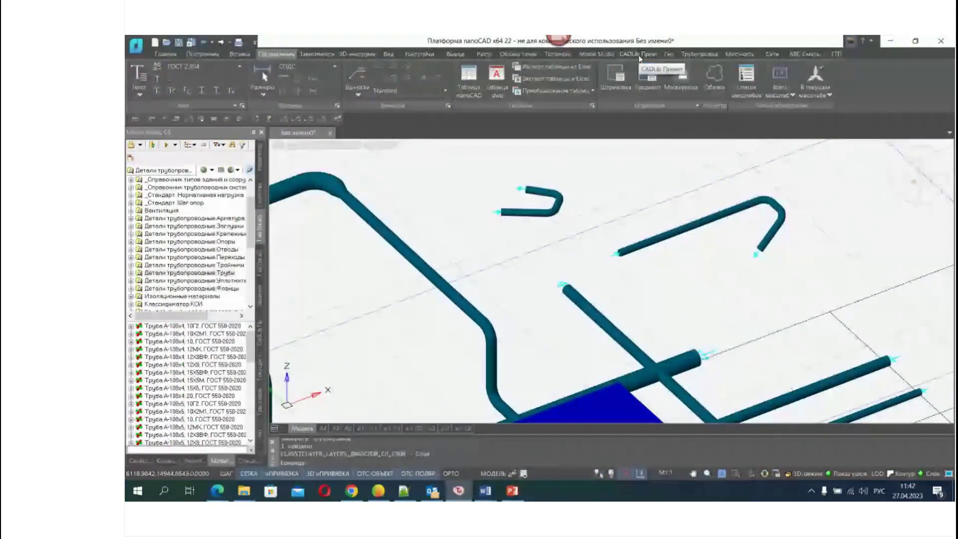
left_click(596, 54)
left_click(591, 86)
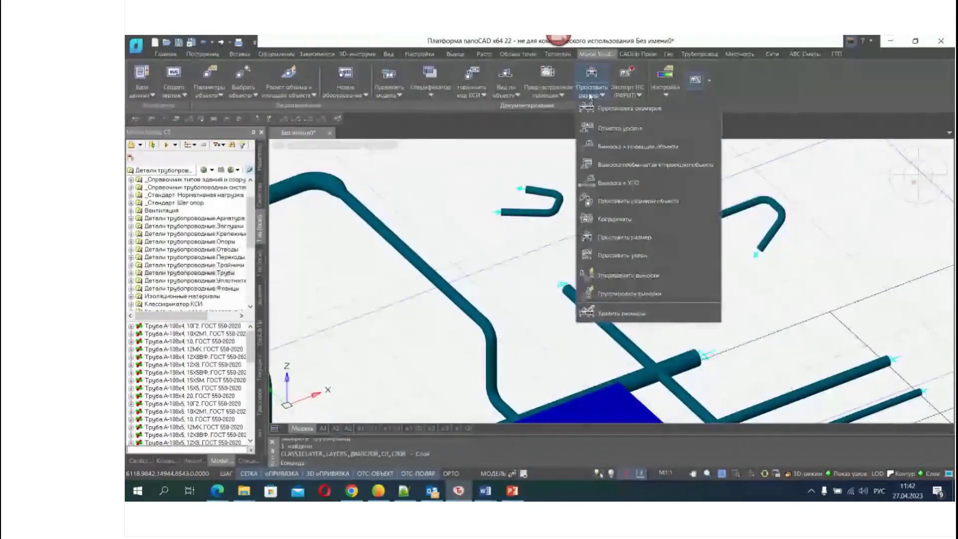
left_click(620, 185)
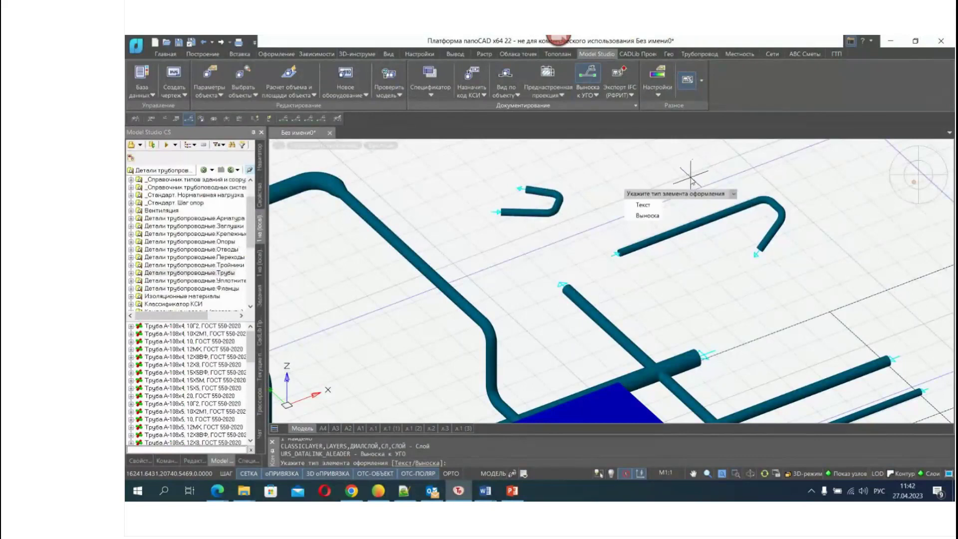
key("Down")
key("Return")
left_click(557, 198)
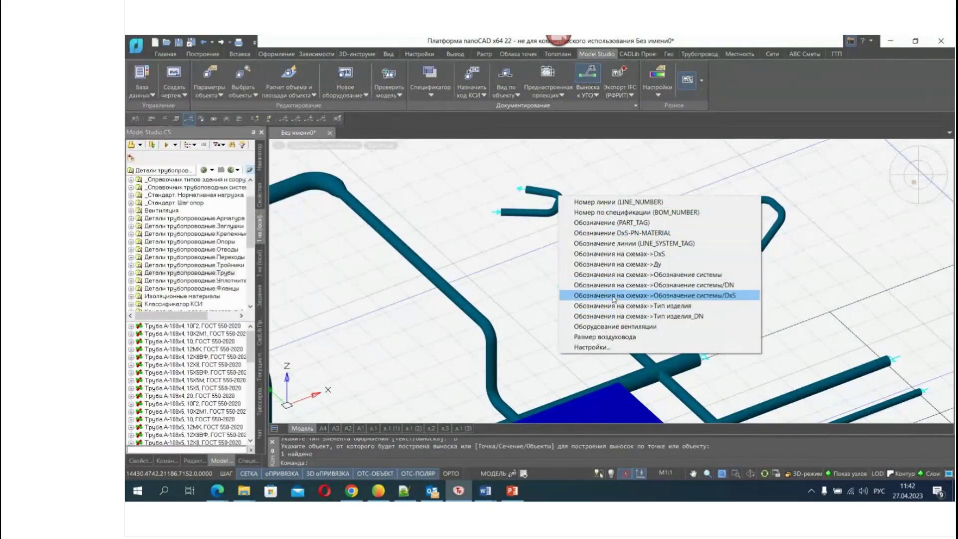
left_click(627, 224)
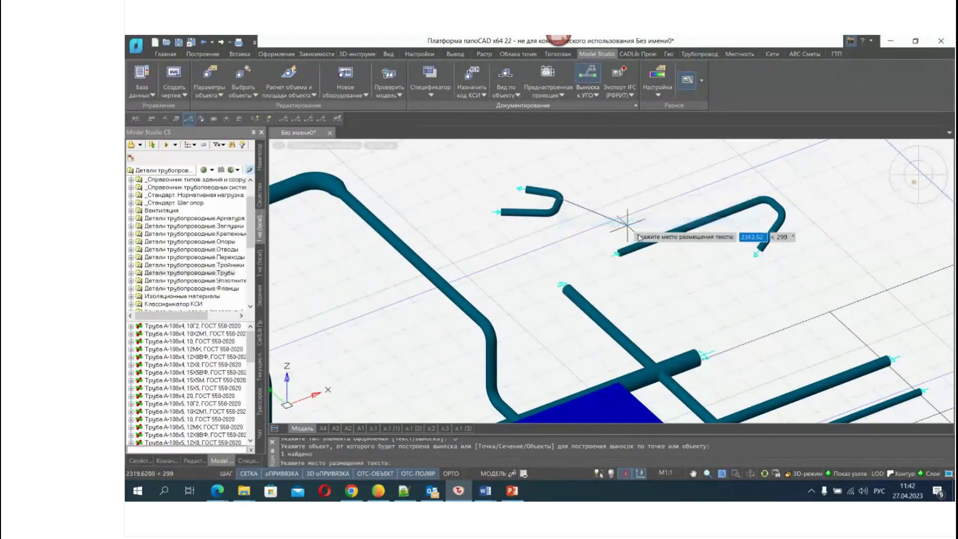
left_click(571, 176)
scroll(589, 190, "up", 8)
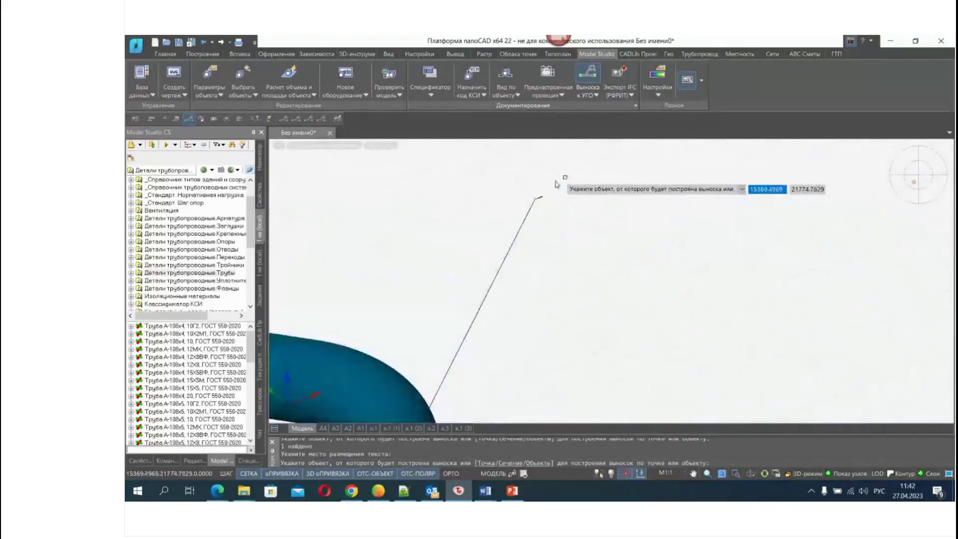
scroll(574, 210, "down", 6)
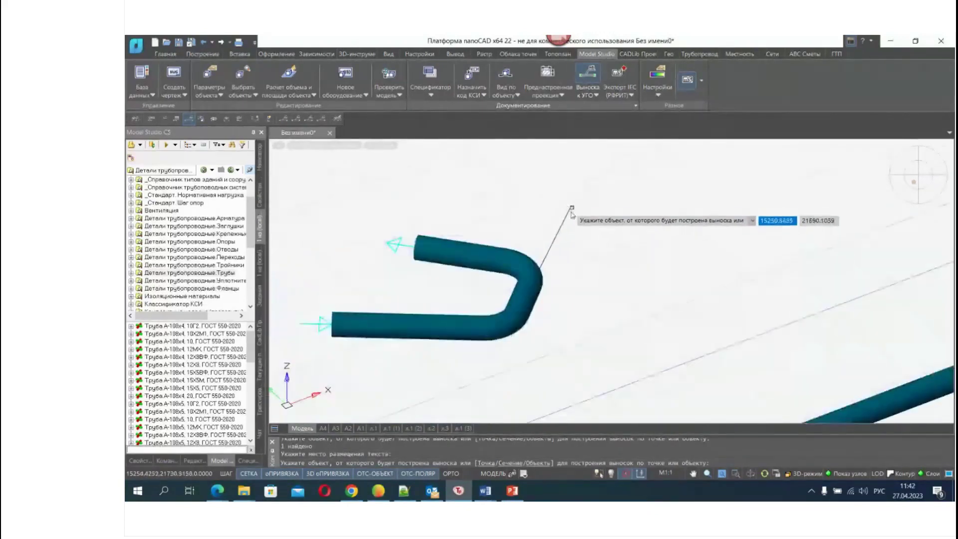
End the leader command and delete the leader just placed at the U-shaped pipe's elbow
key("Escape")
key("Escape")
left_click(567, 215)
key("Delete")
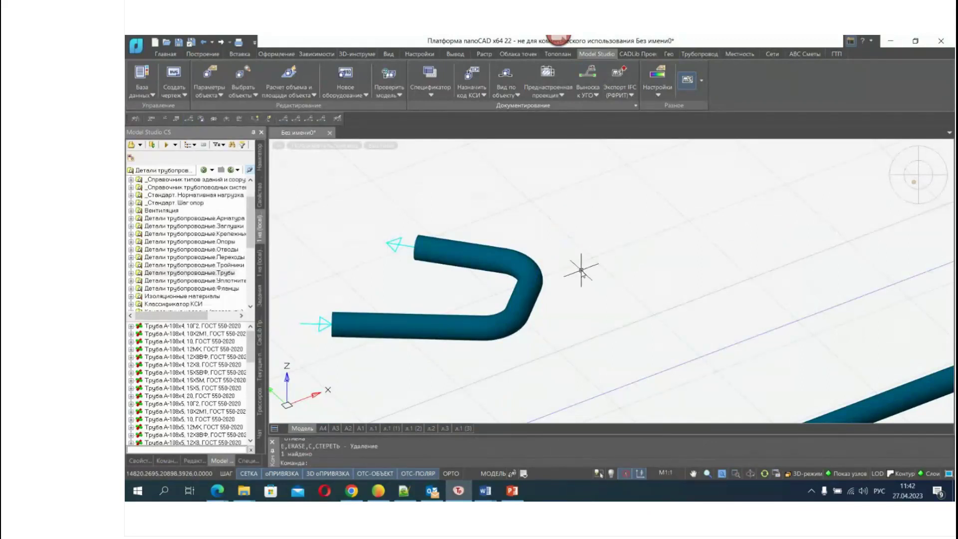
Return to the webinar page in Edge and reread the questions on double symbols and on pipeline contours in nwd export
left_click(217, 491)
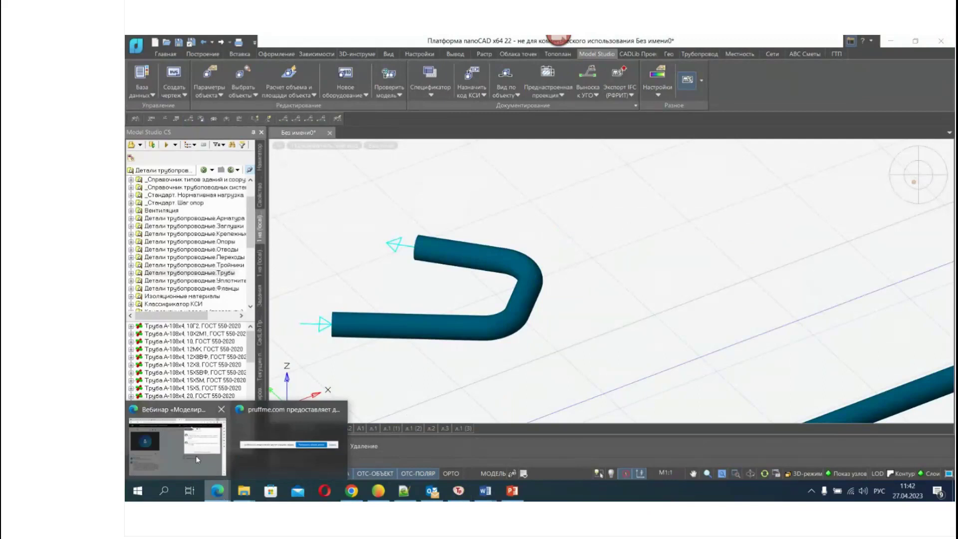
left_click(193, 453)
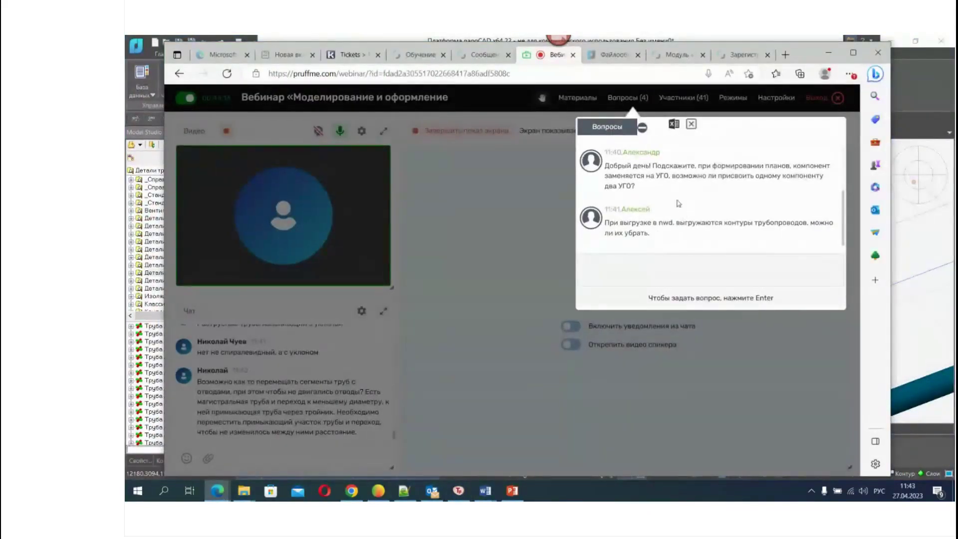
scroll(682, 195, "up", 1)
scroll(682, 196, "down", 1)
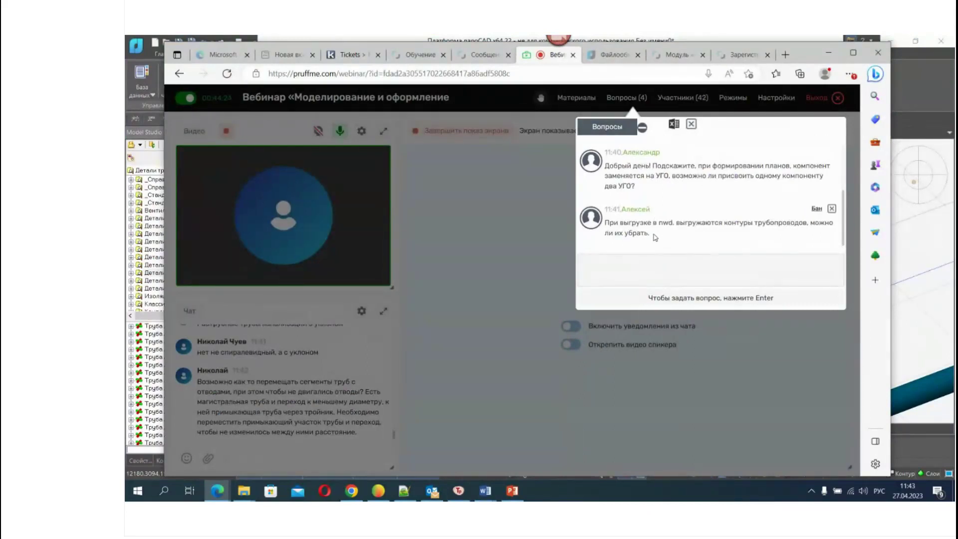
double_click(672, 222)
left_click_drag(654, 224, 657, 224)
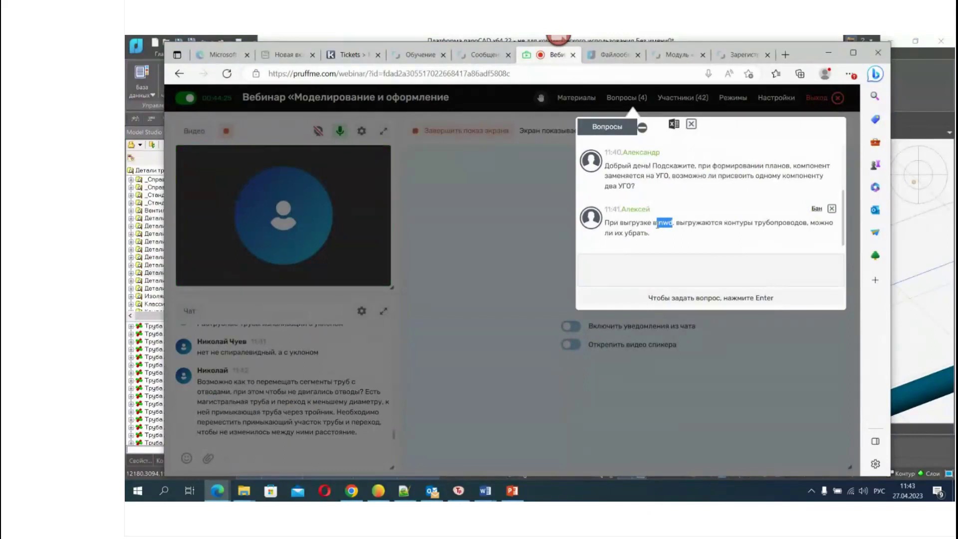
left_click(683, 233)
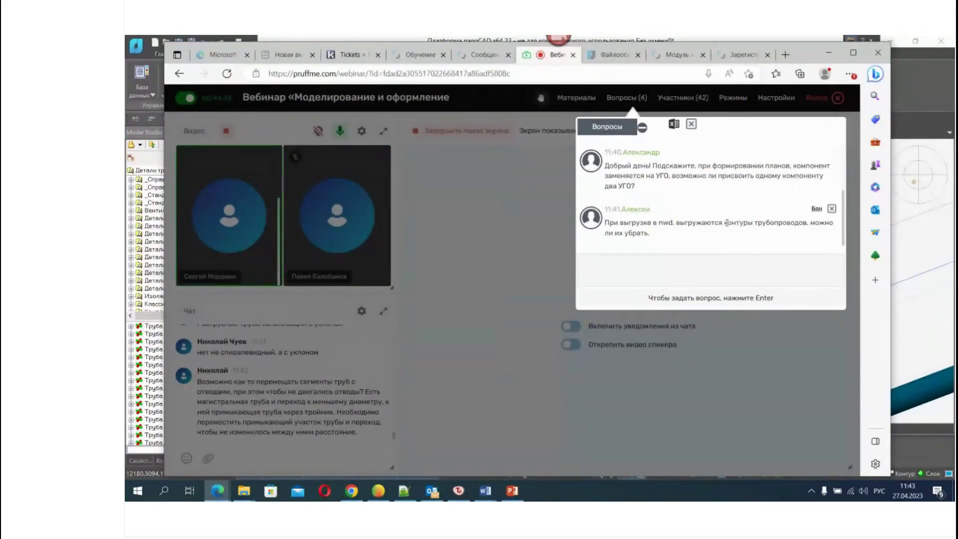
left_click_drag(725, 223, 749, 223)
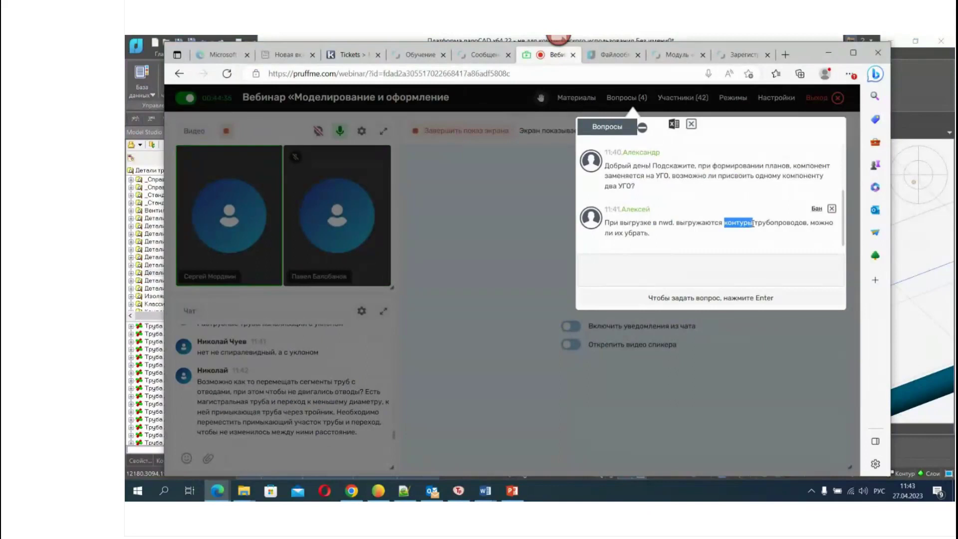
left_click(764, 234)
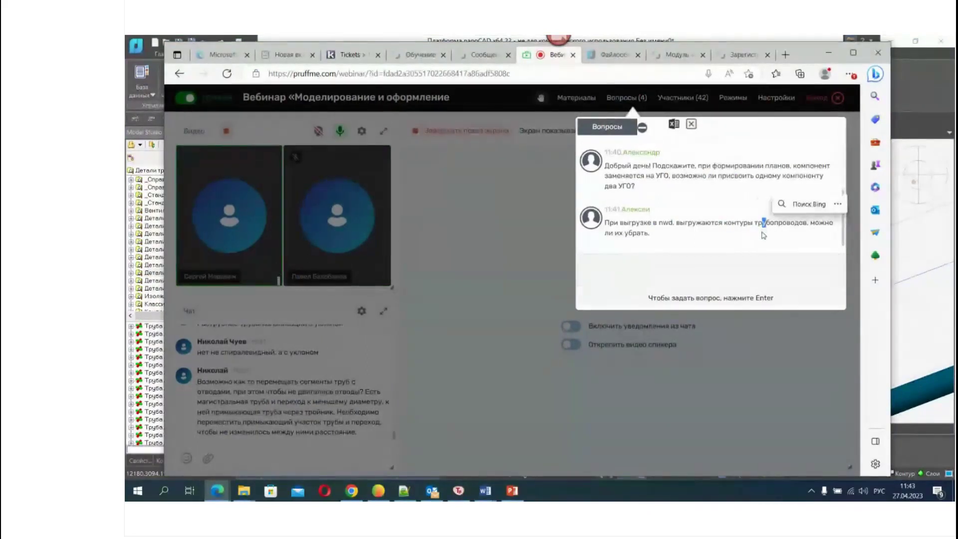
left_click_drag(659, 223, 676, 226)
left_click(683, 222)
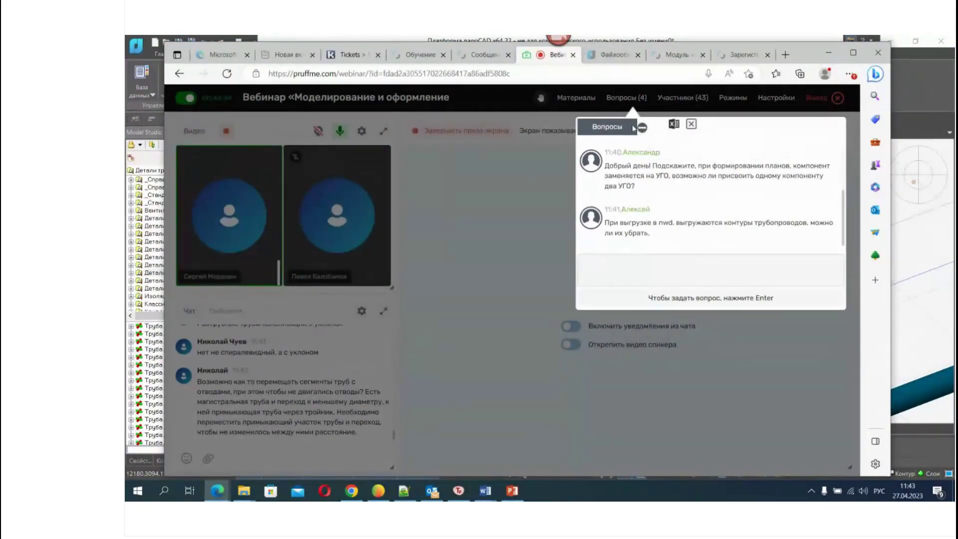
Close the questions list and reread the latest chat messages on sloped pipelines and moving pipe segments
left_click(528, 224)
scroll(287, 389, "up", 2)
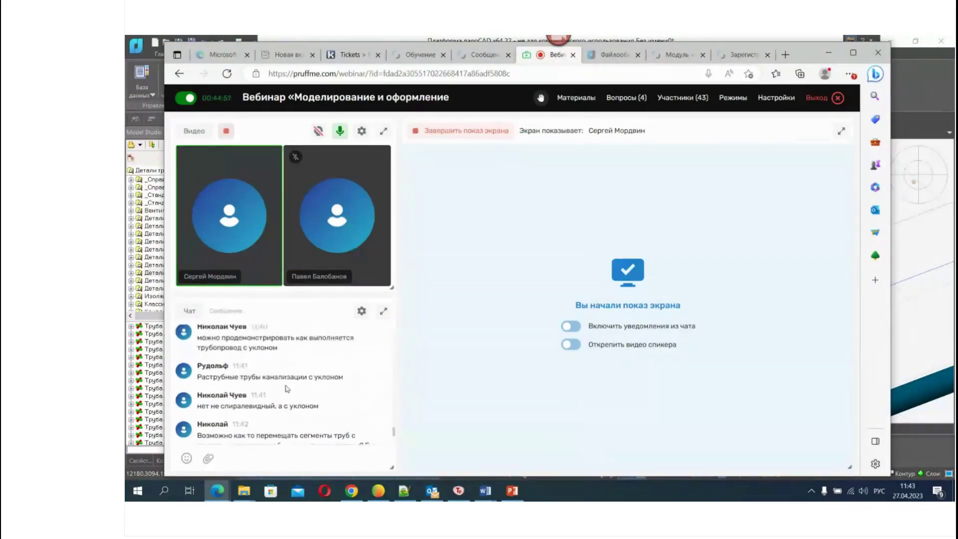
scroll(278, 408, "down", 2)
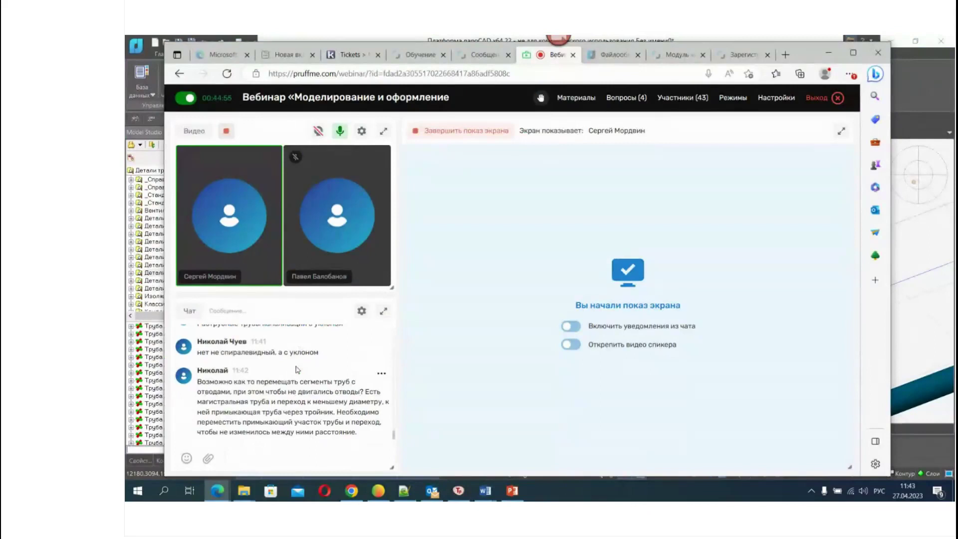
scroll(270, 389, "up", 3)
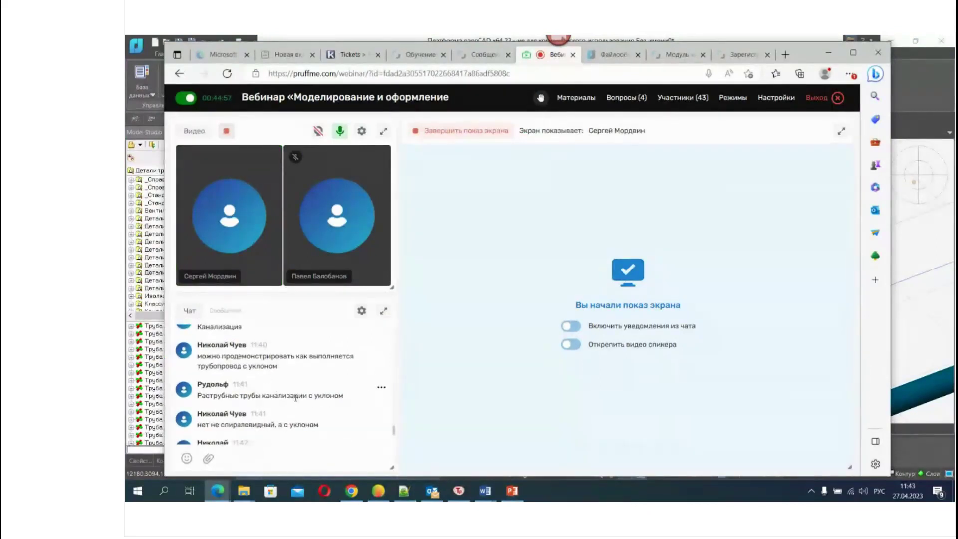
scroll(296, 398, "down", 3)
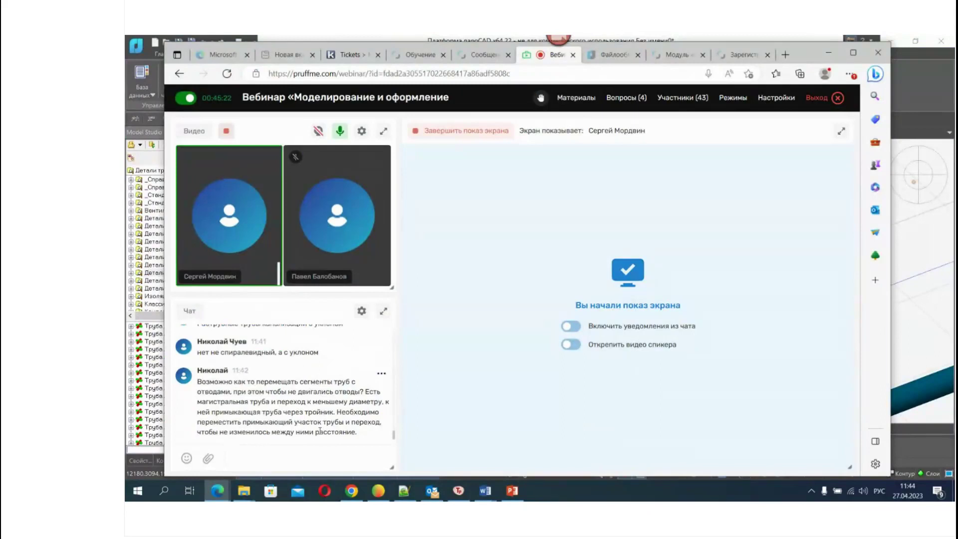
Switch to nanoCAD, try to change the slope at the hooked pipeline's elbow with Изменить уклон, and cancel the slope dialog
left_click(828, 53)
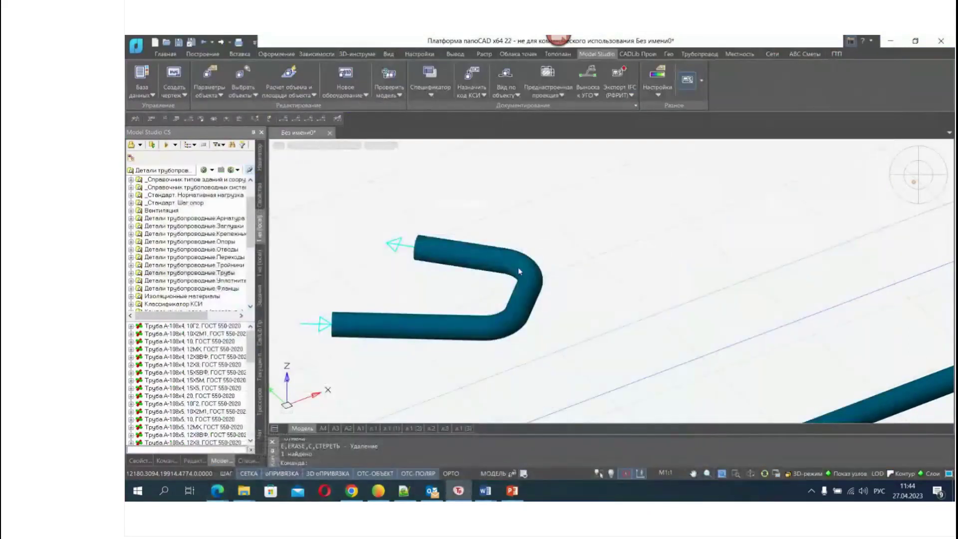
scroll(519, 271, "down", 10)
scroll(513, 273, "up", 3)
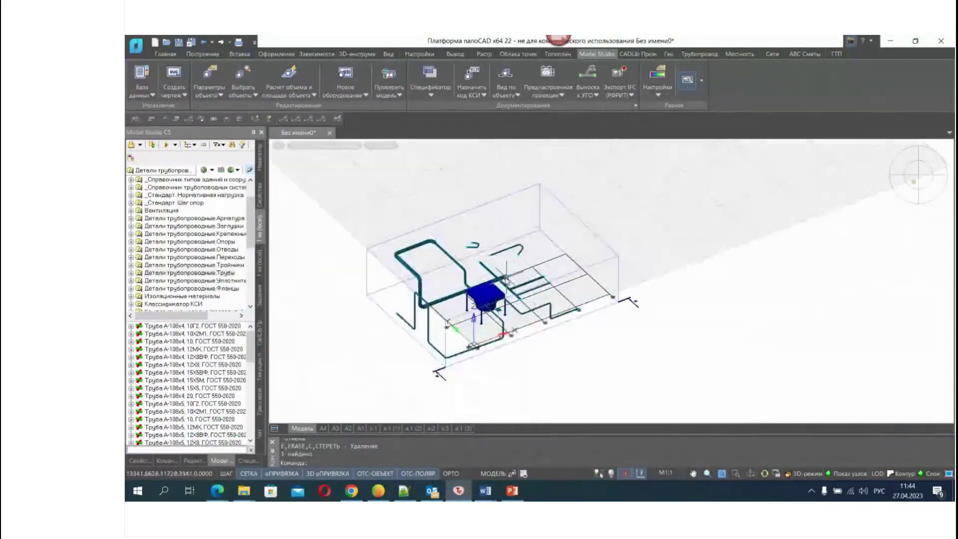
scroll(506, 273, "up", 8)
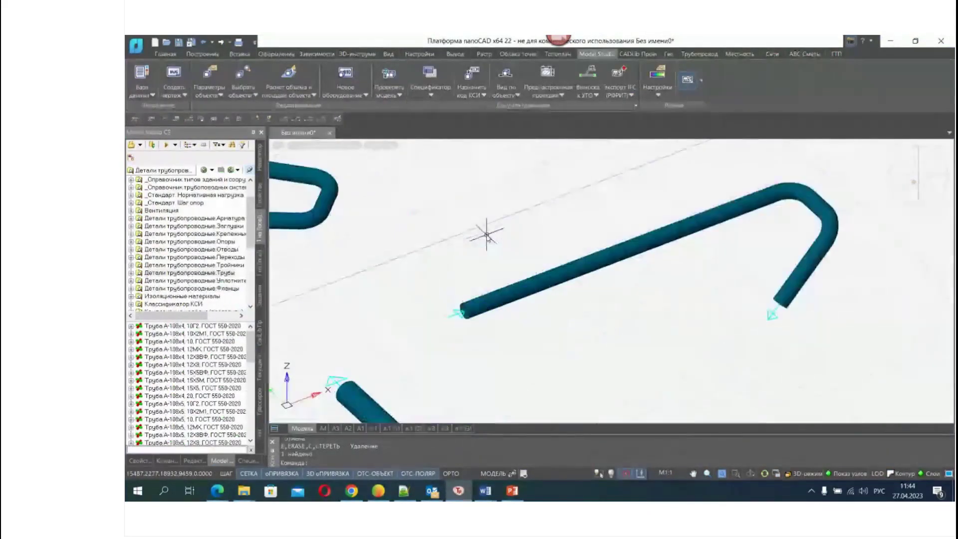
right_click(791, 198)
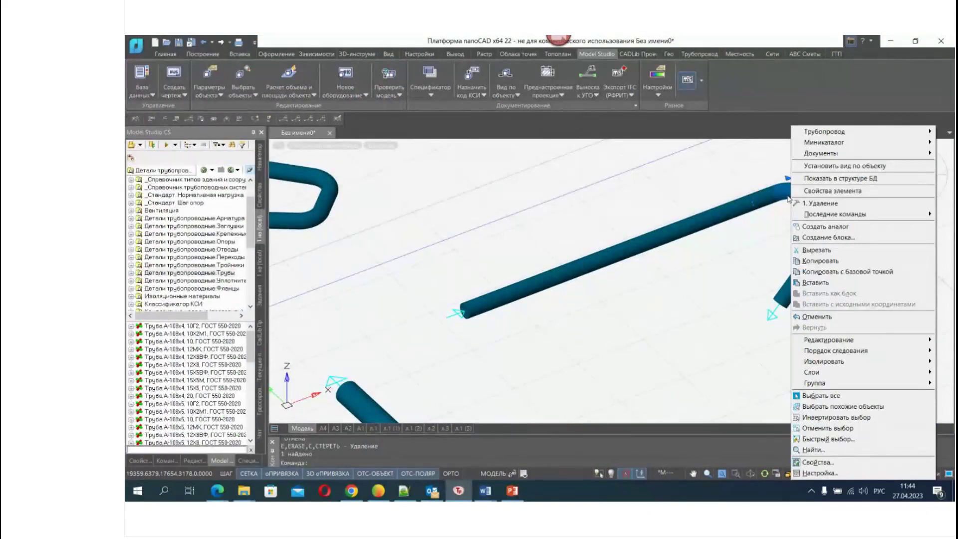
mouse_move(830, 136)
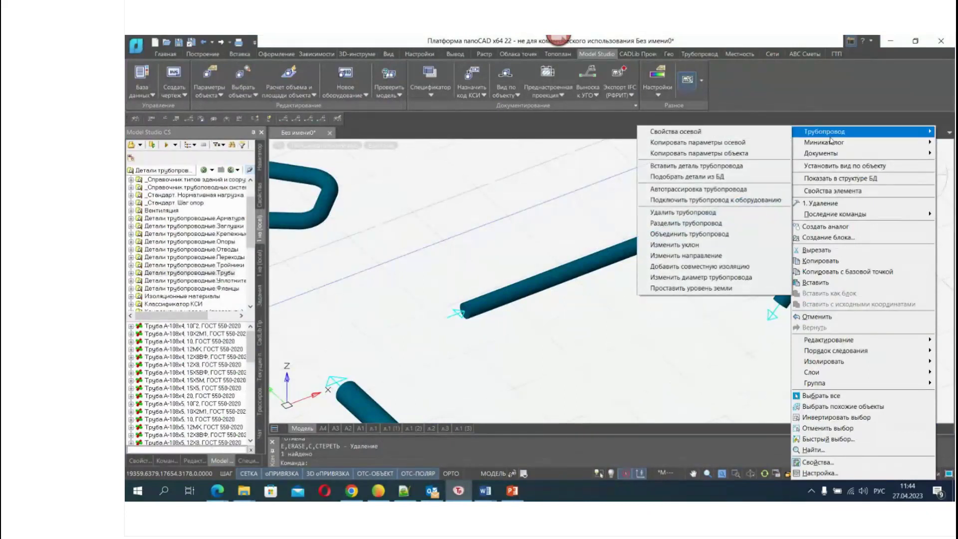
left_click(677, 246)
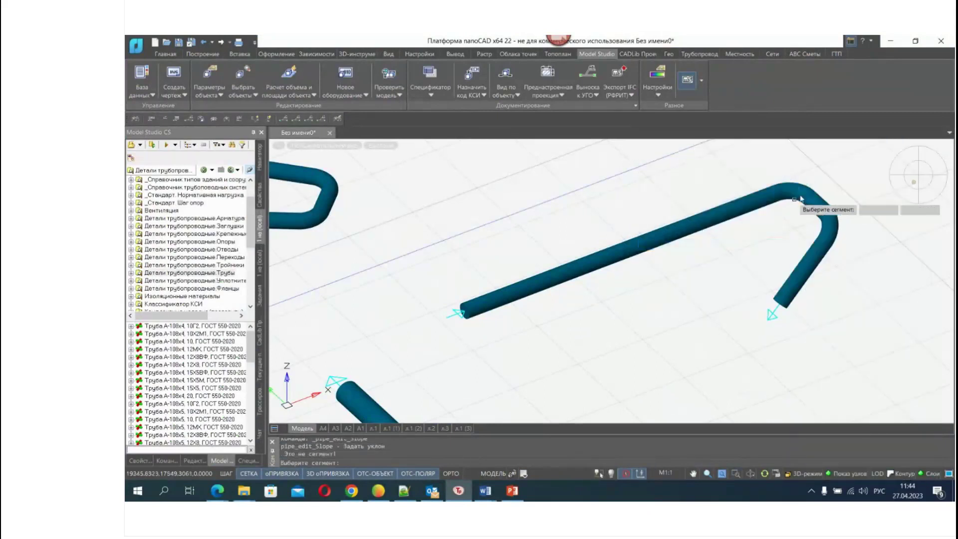
left_click(813, 203)
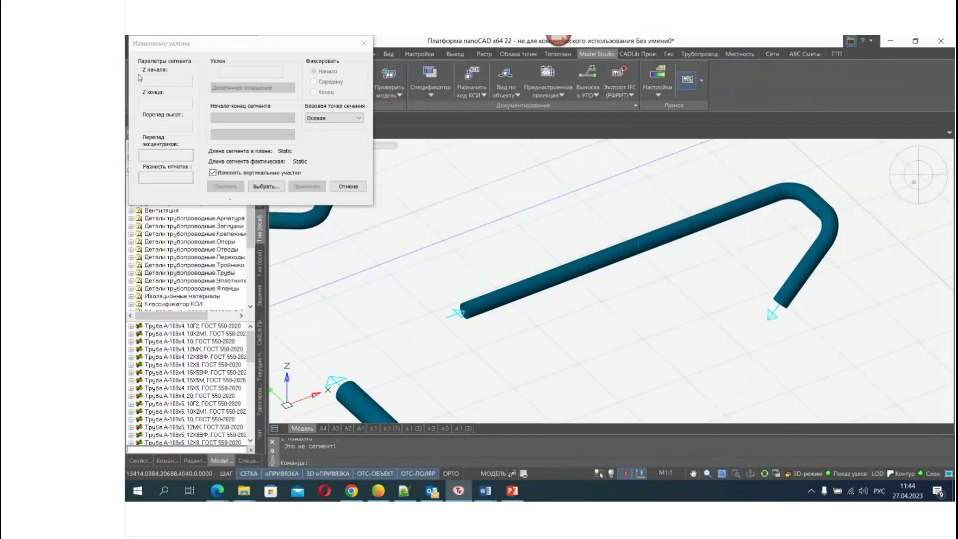
left_click(348, 187)
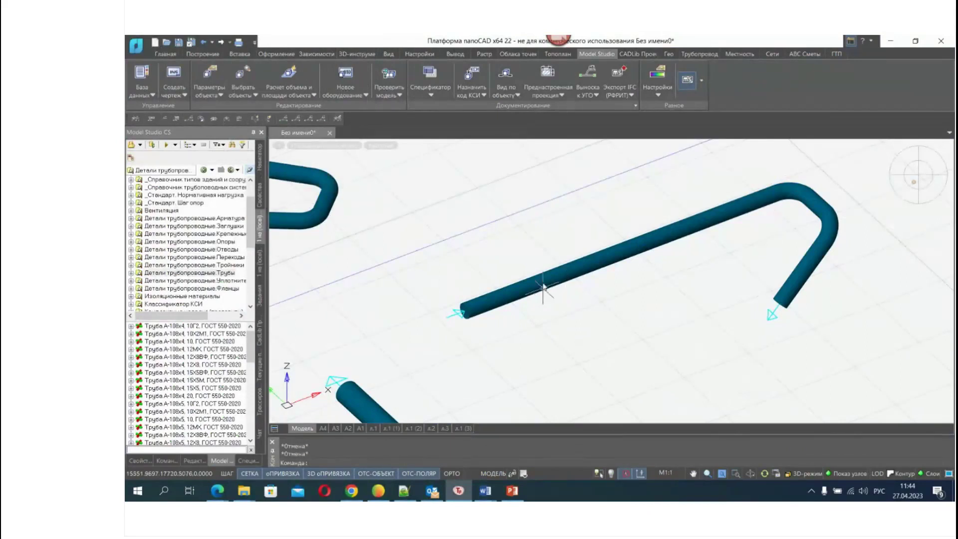
Try moving the hooked pipeline's long straight segment by its midpoint grip, and cancel the stretch
left_click(543, 288)
left_click(620, 245)
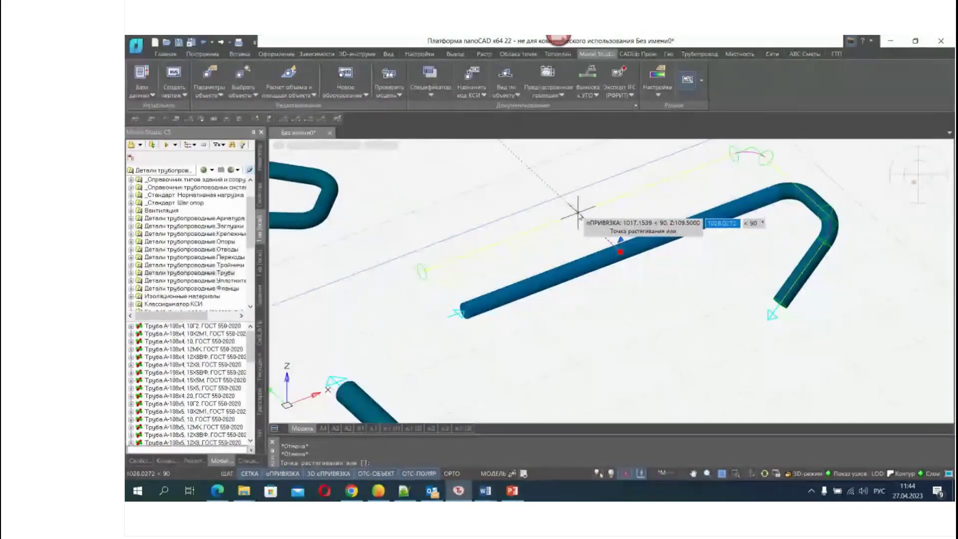
key("Escape")
key("Escape")
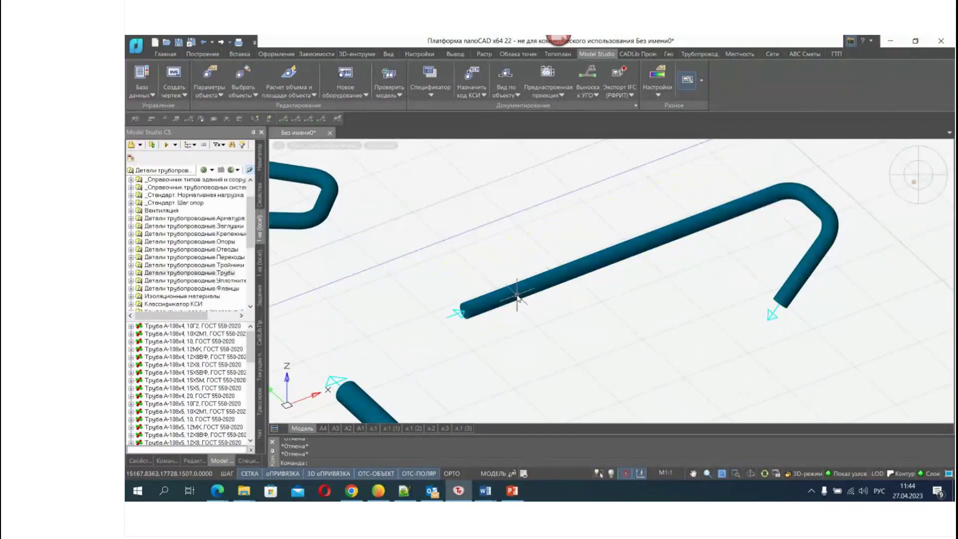
Try stretching the long straight segment of the hooked pipeline from its free end, and cancel the stretch
left_click(517, 297)
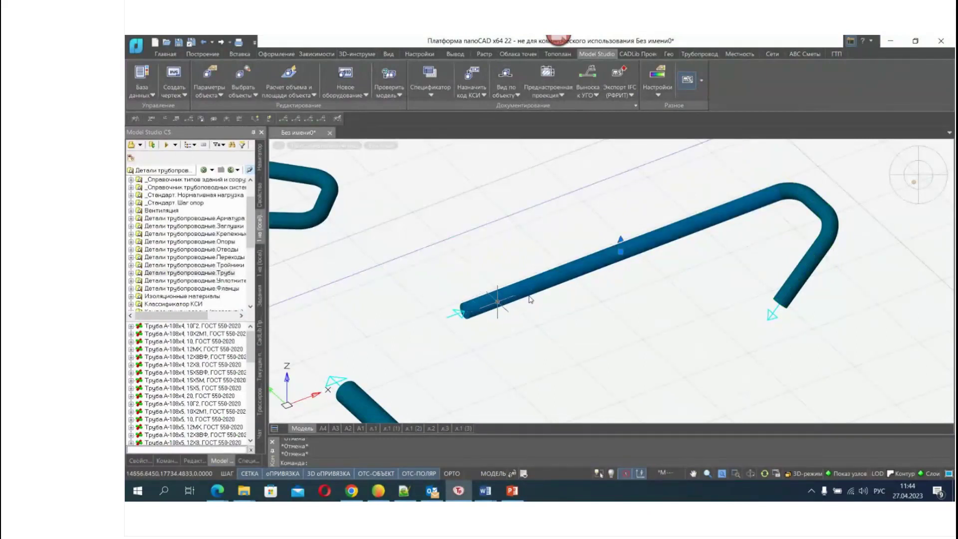
scroll(464, 313, "up", 5)
scroll(466, 300, "down", 3)
left_click(478, 287)
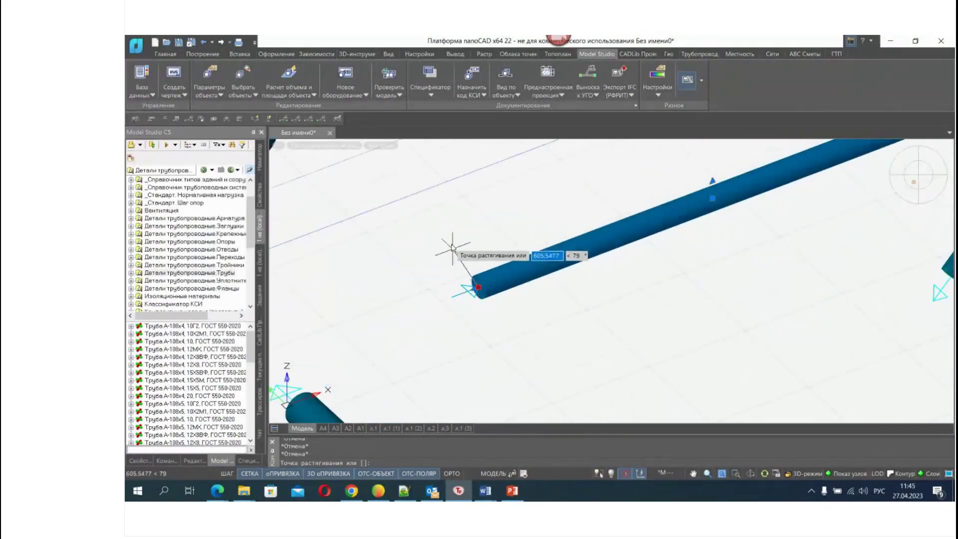
scroll(453, 248, "down", 3)
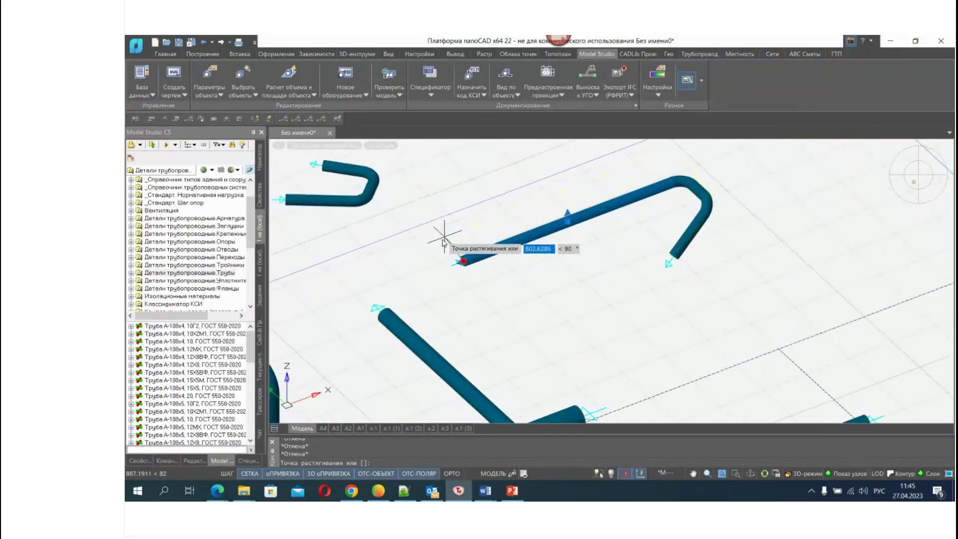
key("Escape")
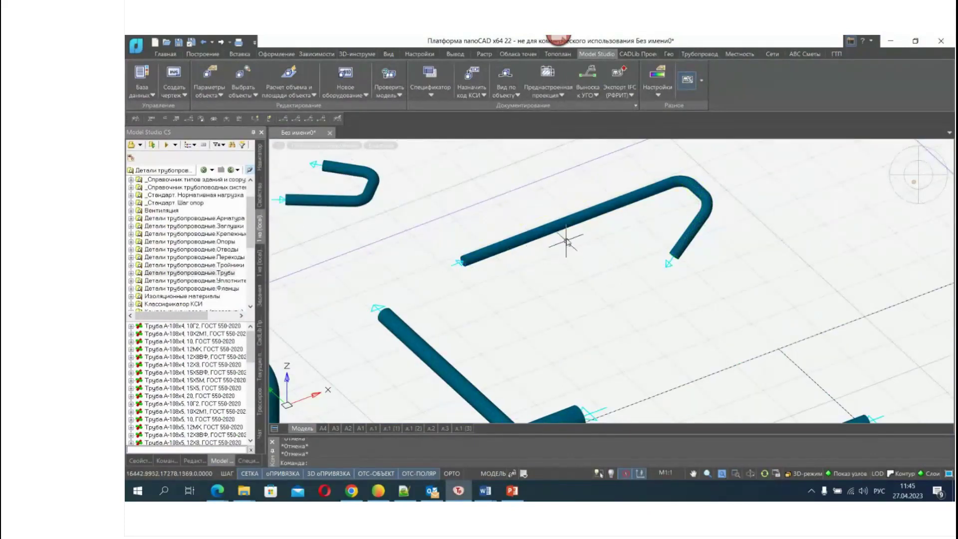
Try once more to shift the hooked pipeline's long straight segment by its midpoint grip, leaving the segment in place
left_click(499, 249)
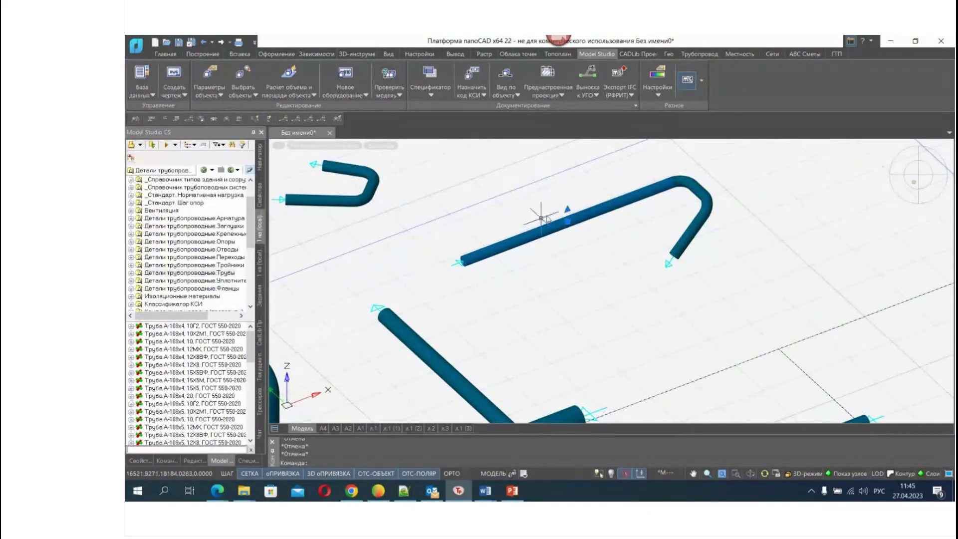
left_click(568, 221)
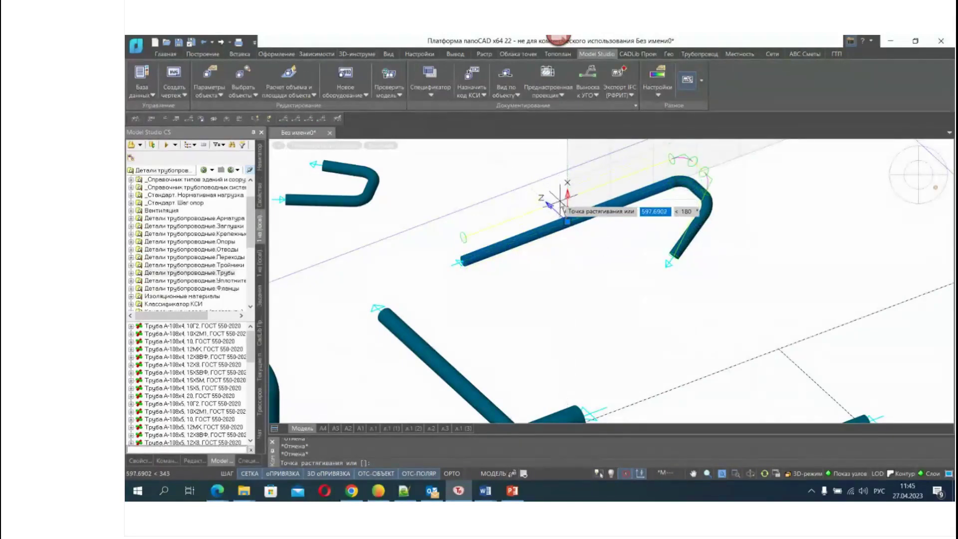
left_click(561, 195)
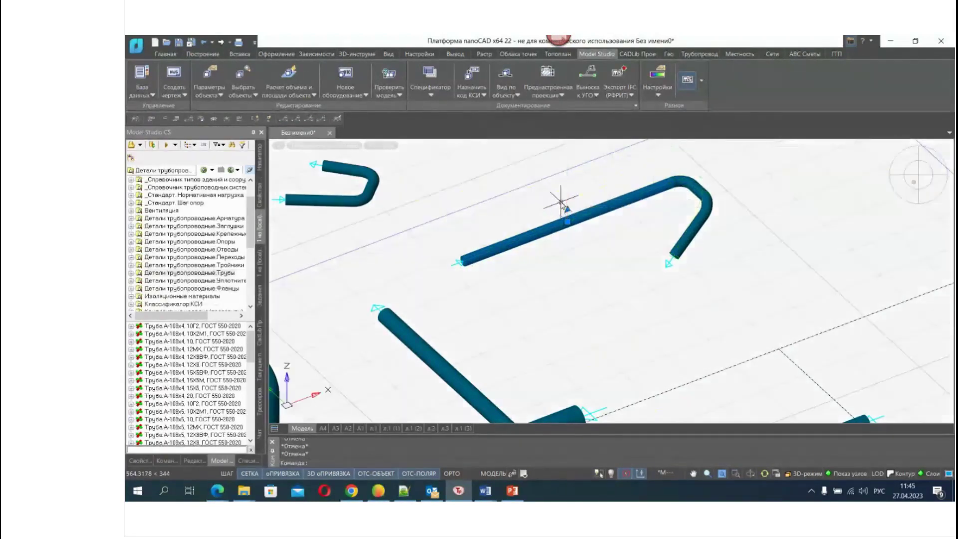
scroll(576, 220, "up", 5)
scroll(577, 220, "down", 6)
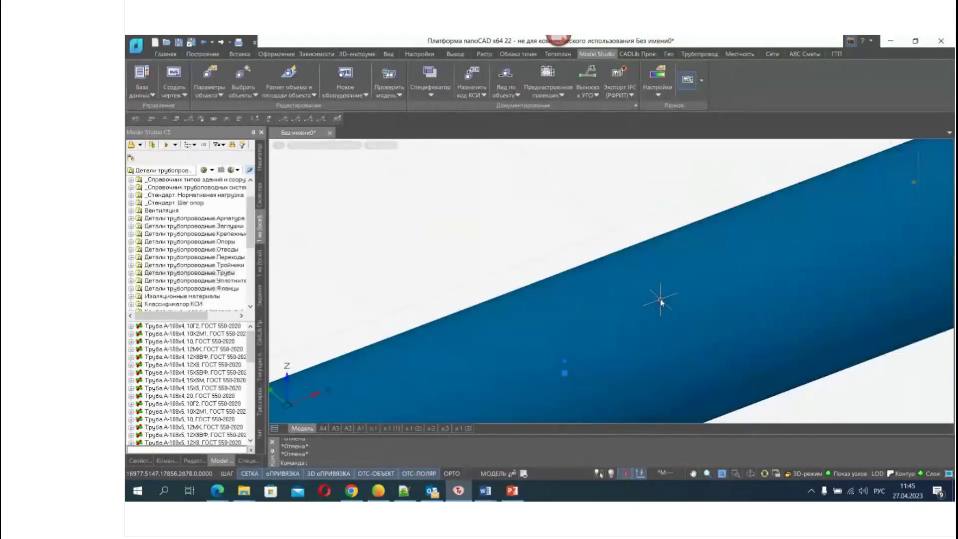
mouse_move(642, 332)
middle_mouse_down("shift")
mouse_move(764, 327)
mouse_move(693, 316)
mouse_move(628, 326)
middle_mouse_up("shift")
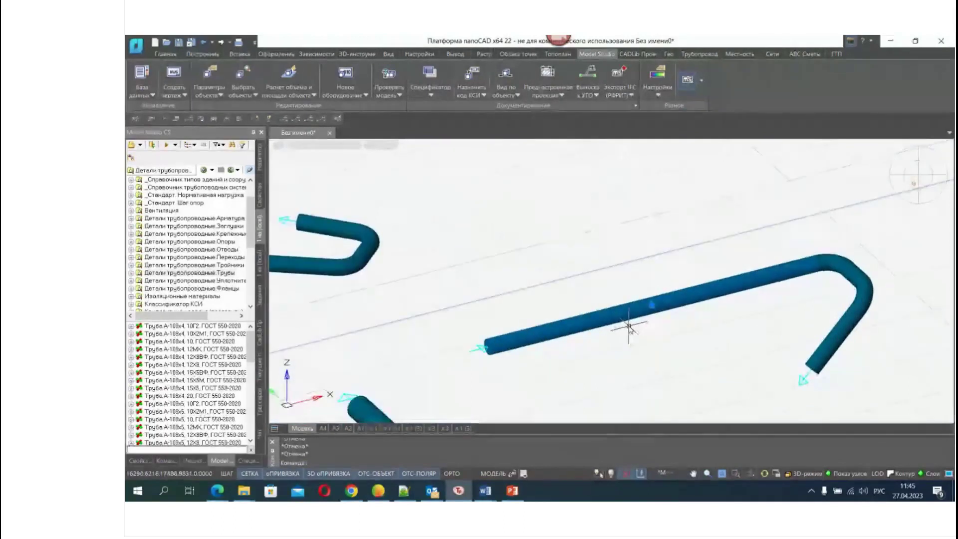
Inspect the elbow beside the short leg of the U-shaped pipeline and clear the selection
scroll(629, 327, "down", 5)
scroll(550, 316, "up", 5)
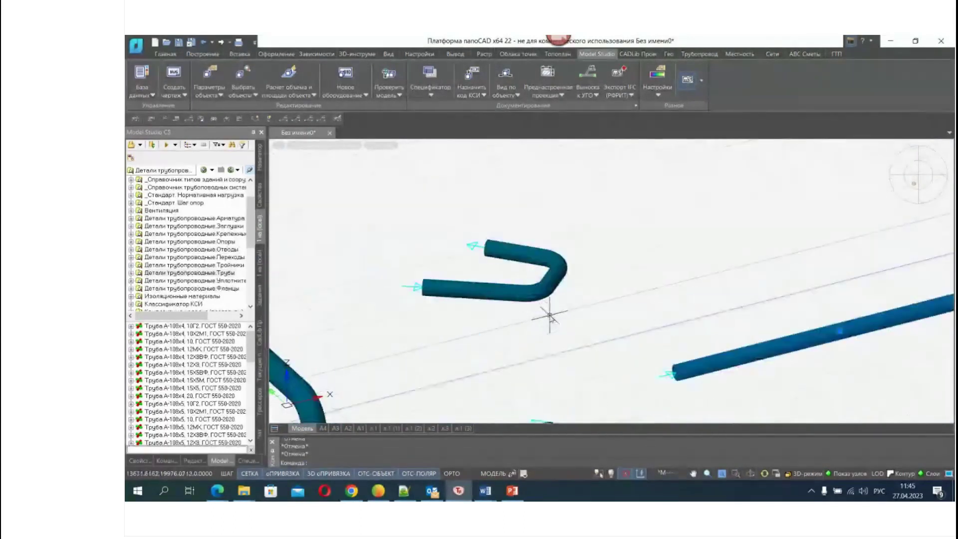
scroll(509, 257, "up", 5)
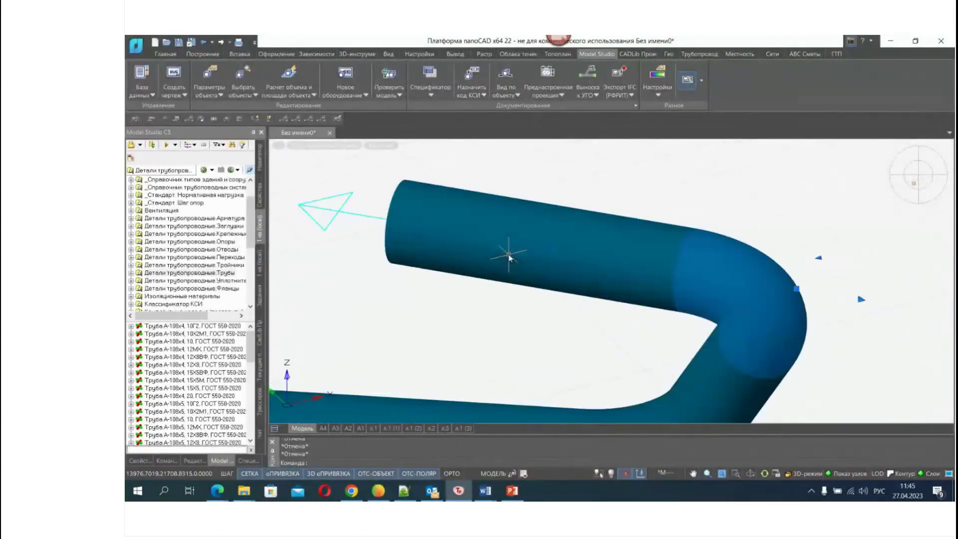
key("Escape")
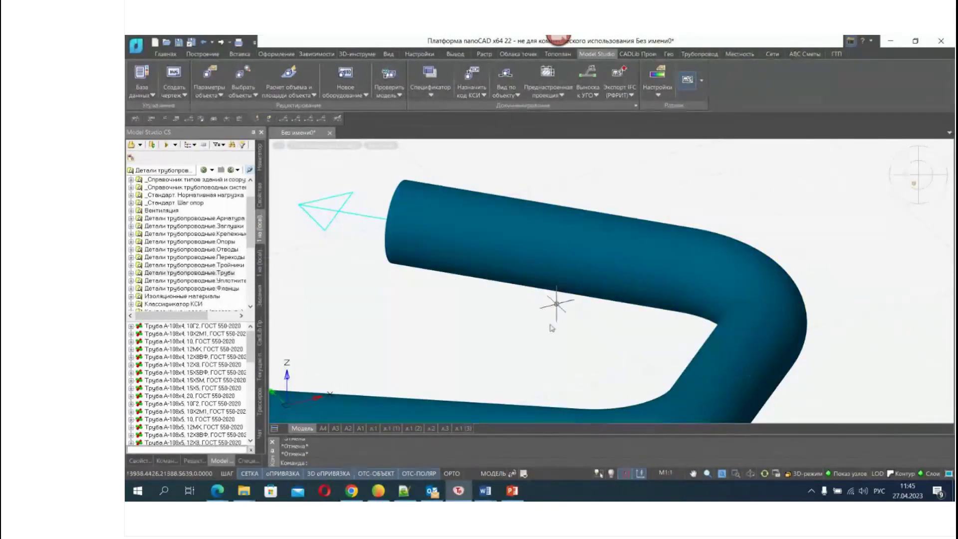
Switch to the webinar chat in the browser and reread the question on moving pipe segments without moving the elbows
left_click(218, 492)
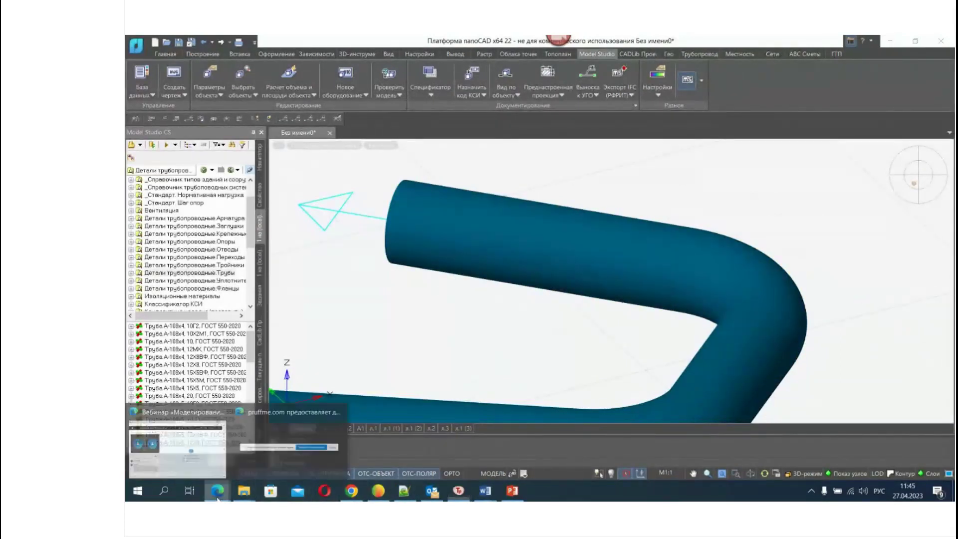
left_click(177, 441)
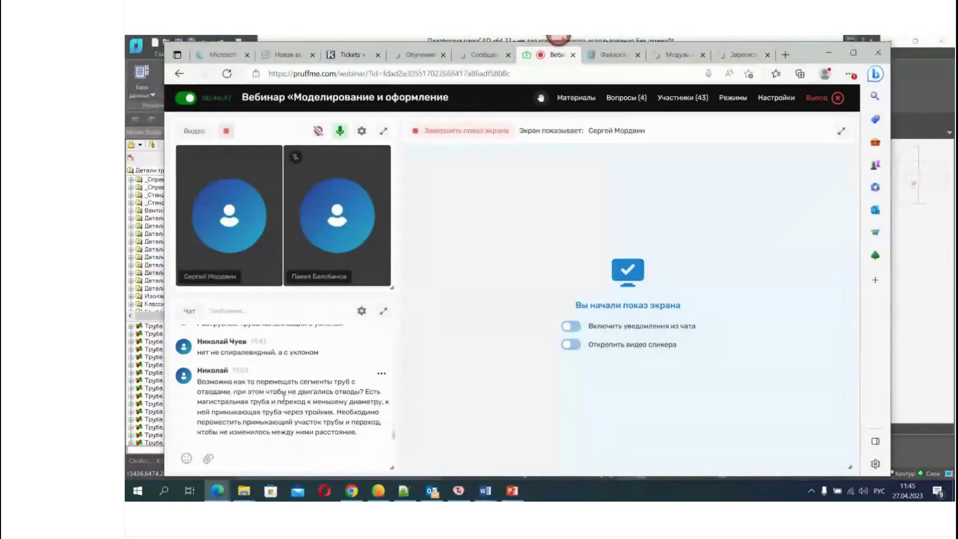
left_click(828, 52)
Switch to nanoCAD and examine the grips of the U-shaped pipeline's short leg and its adjoining elbow
scroll(606, 272, "down", 3)
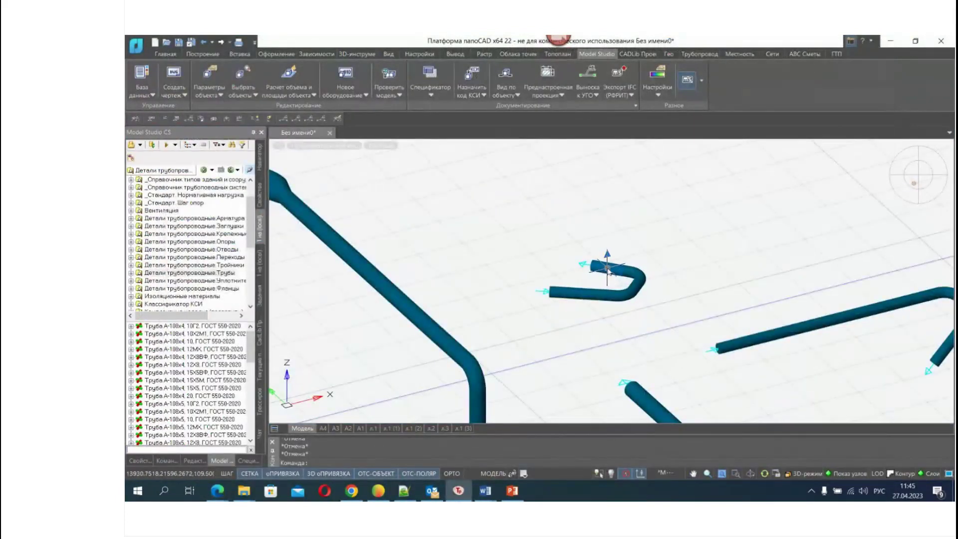
scroll(607, 269, "up", 5)
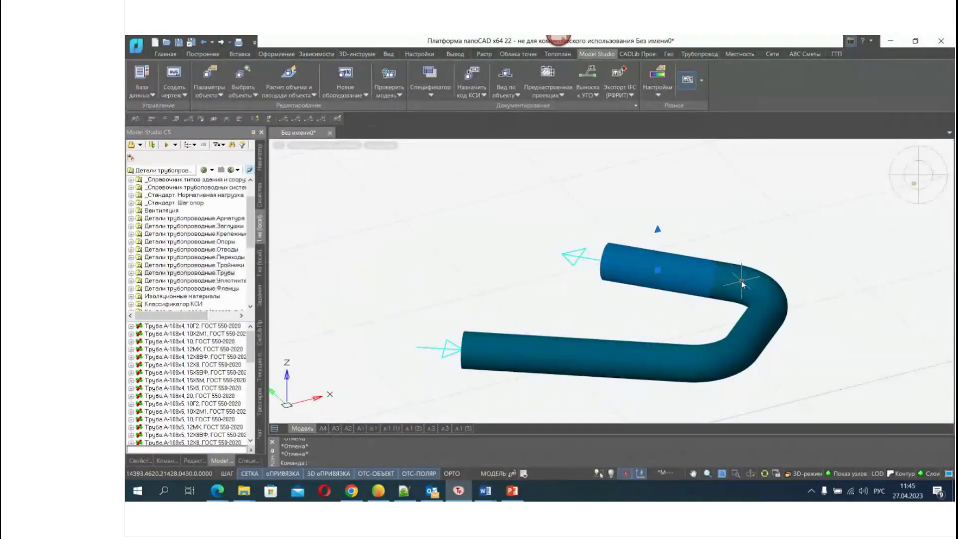
key("Escape")
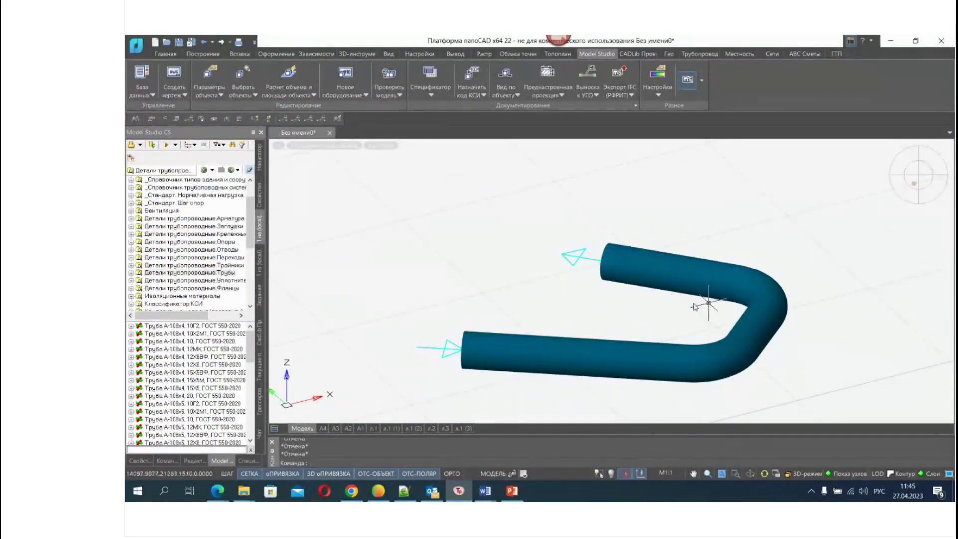
left_click(629, 264)
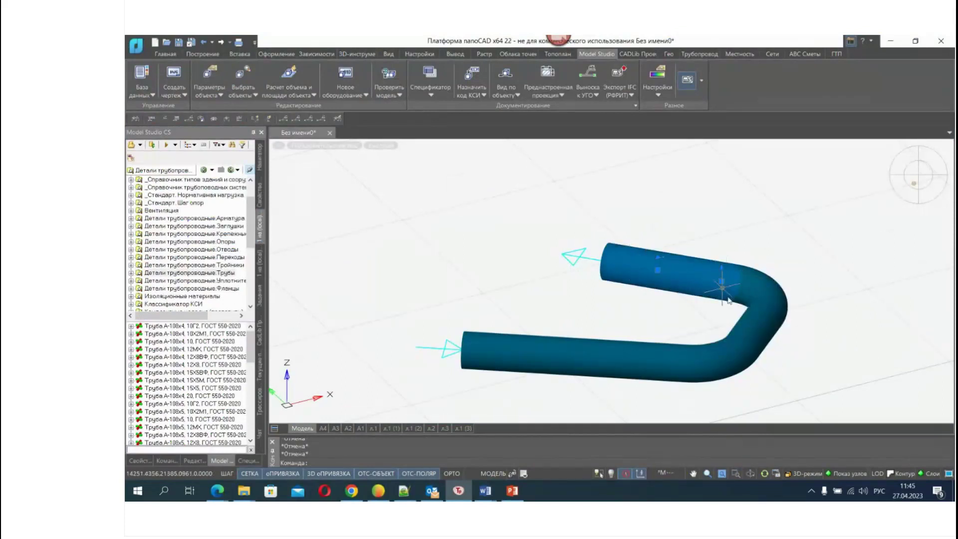
mouse_move(734, 305)
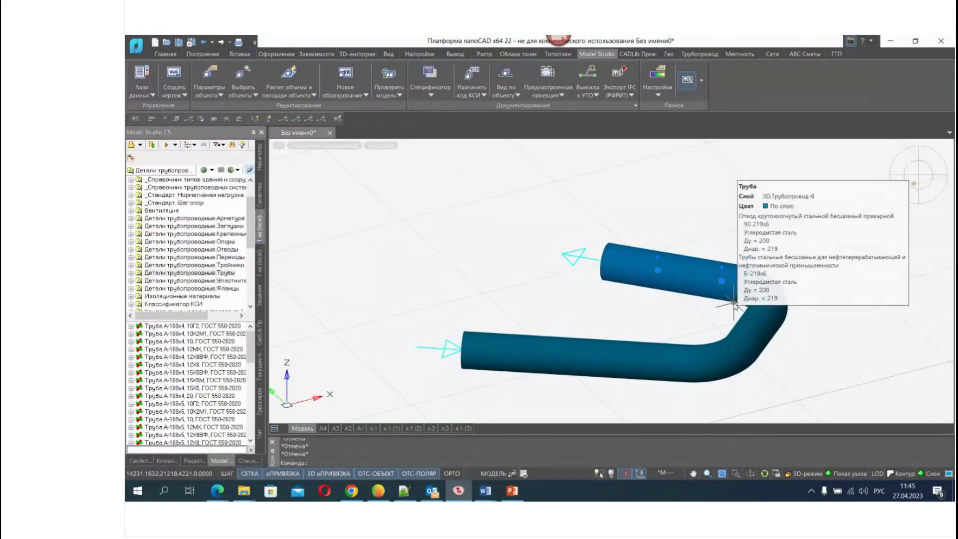
mouse_move(771, 306)
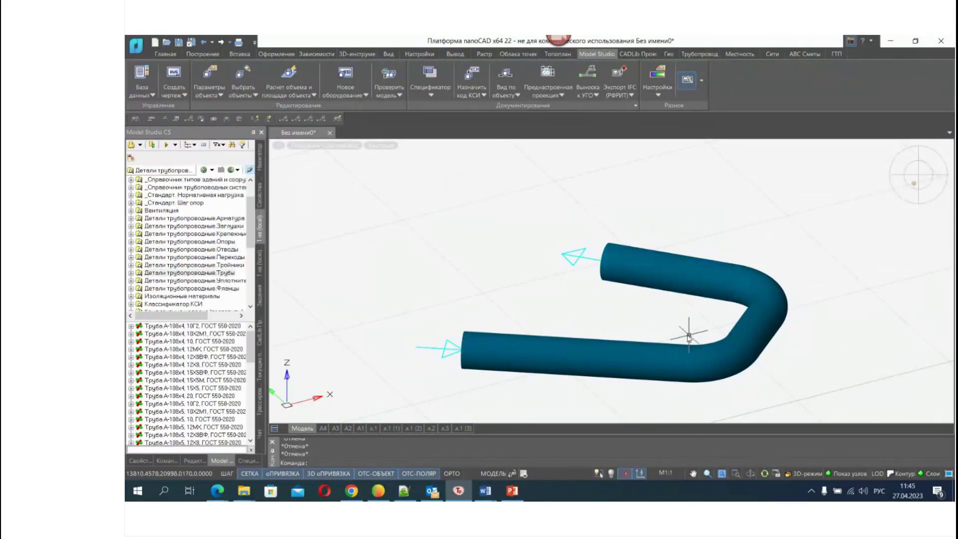
Try stretching the short leg of the U-shaped pipeline from its free end, and cancel the stretch
left_click(593, 259)
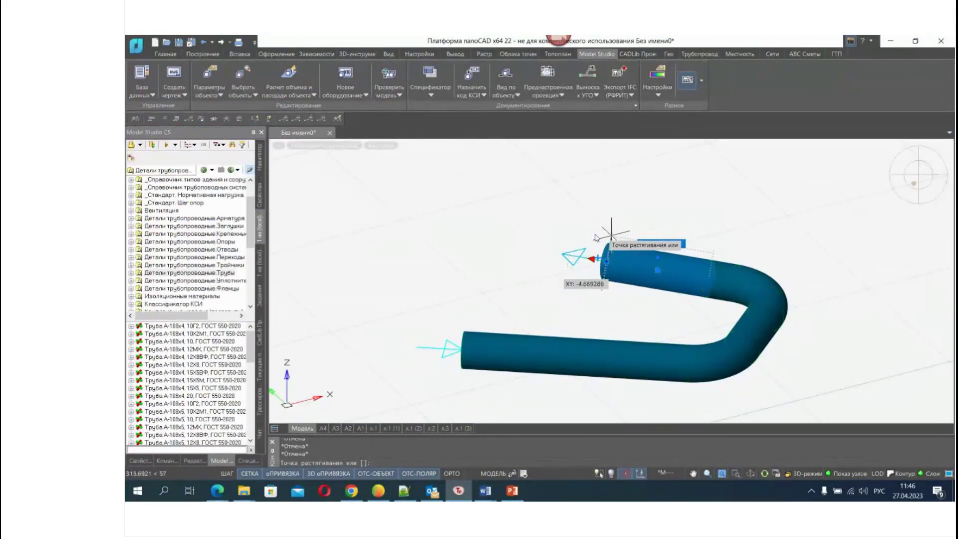
key("Escape")
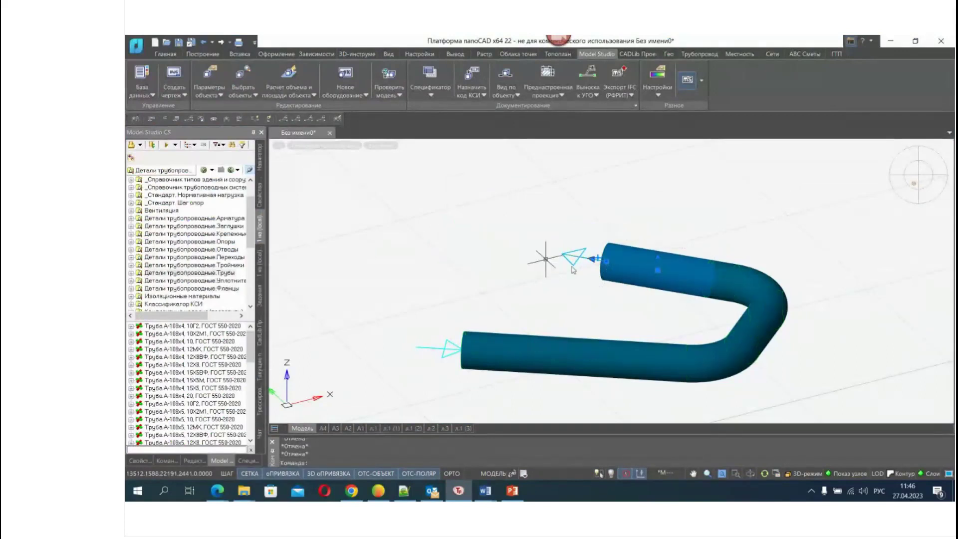
left_click(606, 261)
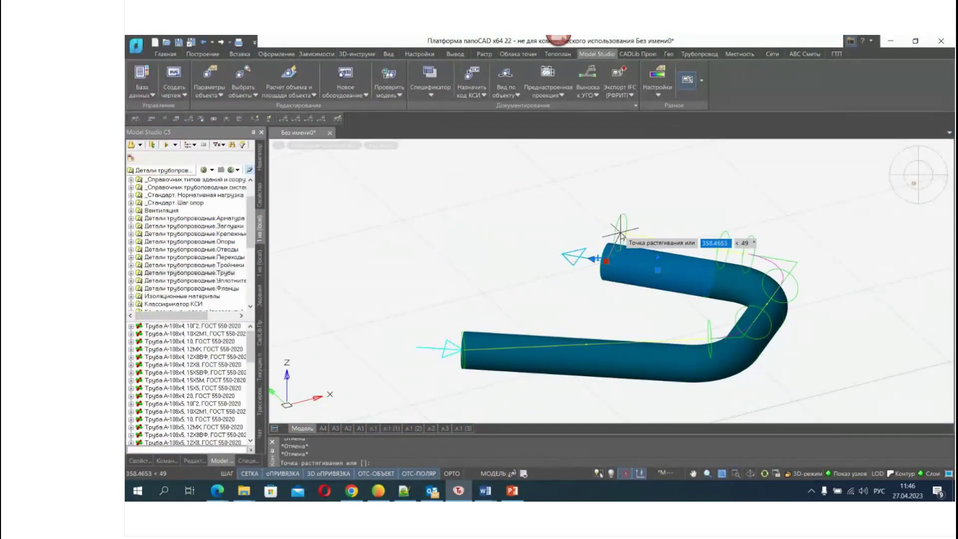
key("Escape")
key("Escape")
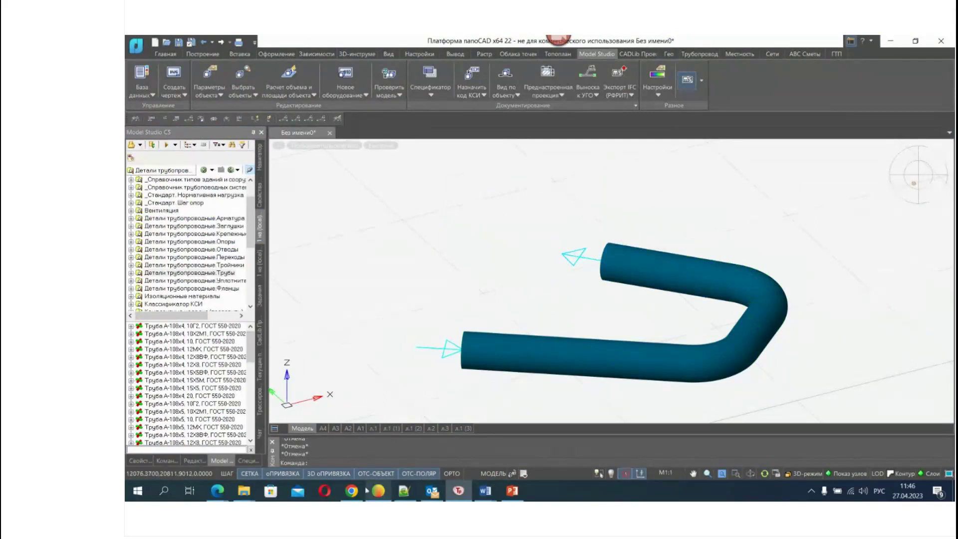
Switch to the webinar chat, review the messages on sloped pipelines and moving segments, and return to nanoCAD
left_click(203, 462)
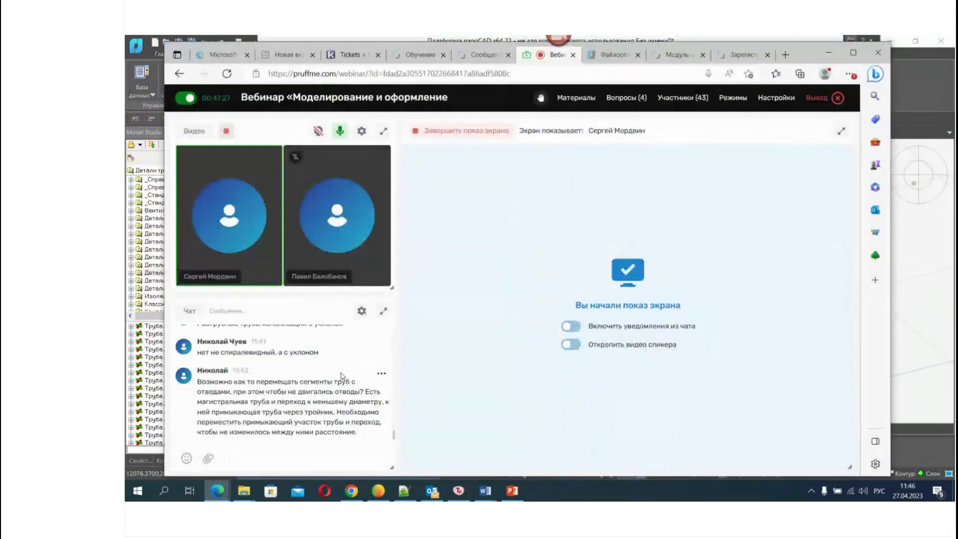
scroll(309, 394, "up", 3)
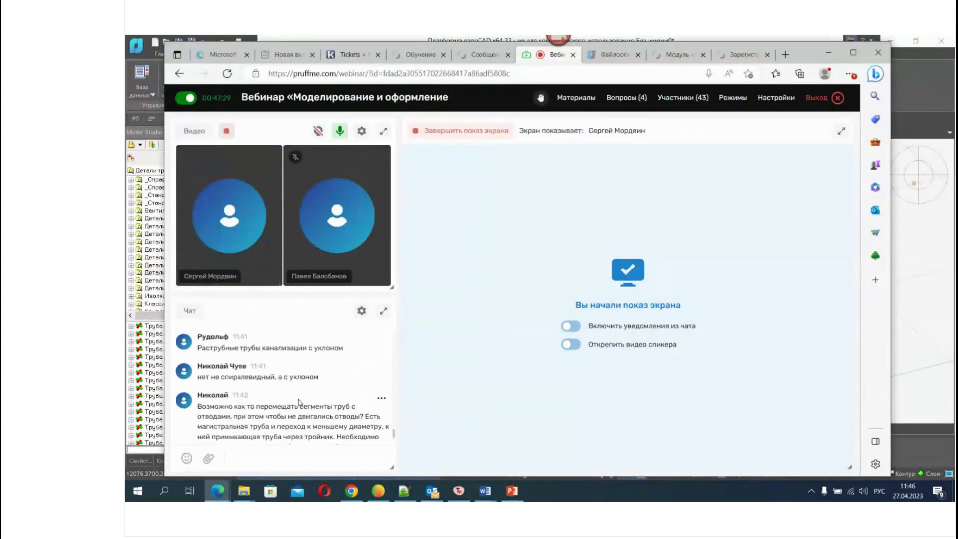
scroll(300, 403, "up", 3)
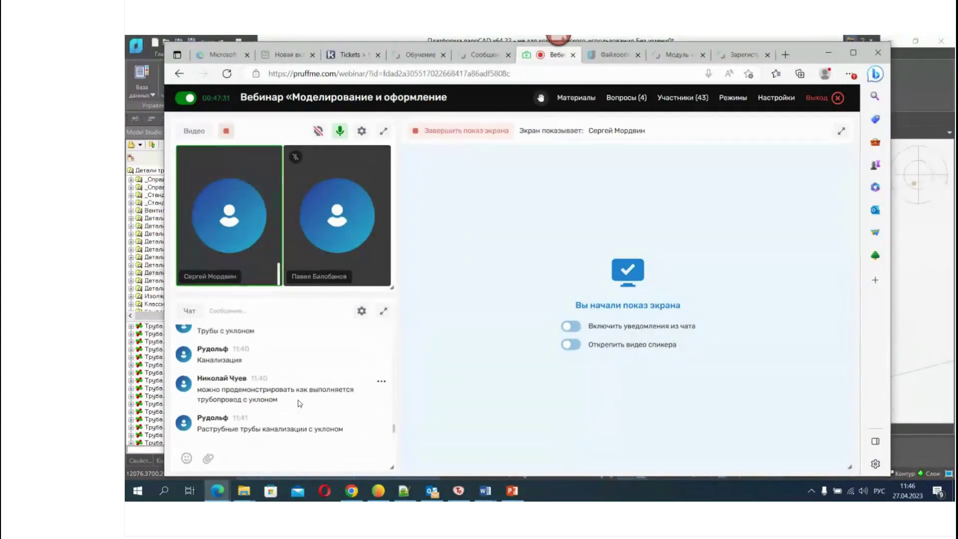
scroll(299, 403, "up", 3)
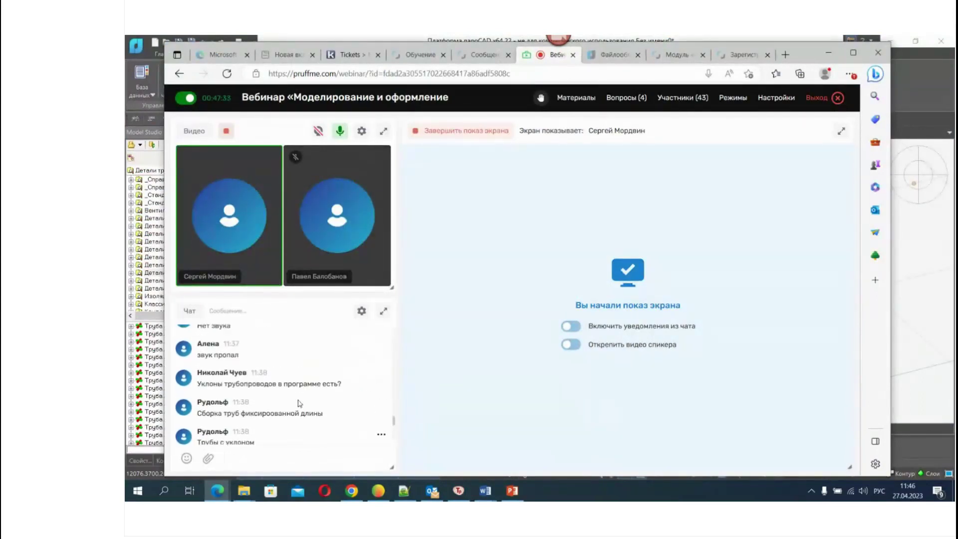
scroll(300, 404, "down", 4)
scroll(299, 404, "down", 3)
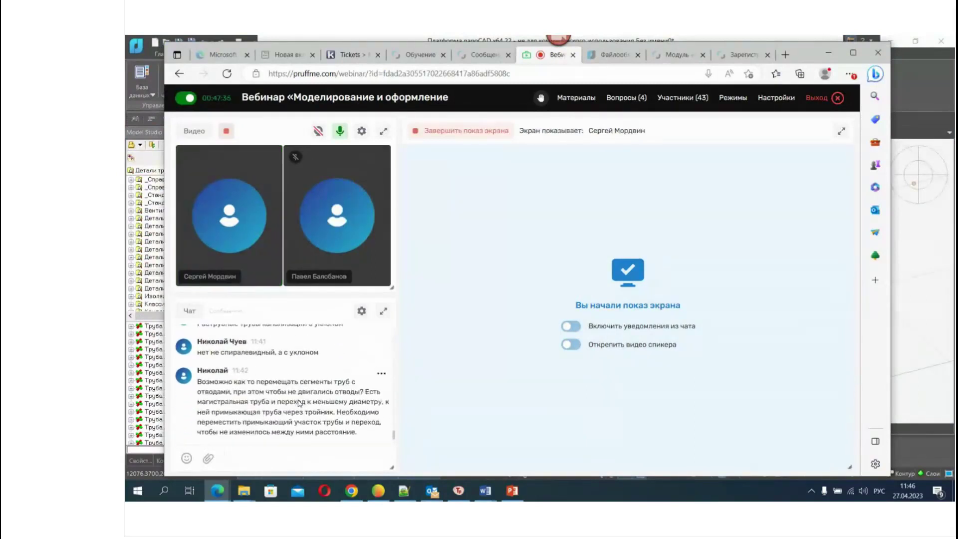
left_click(828, 52)
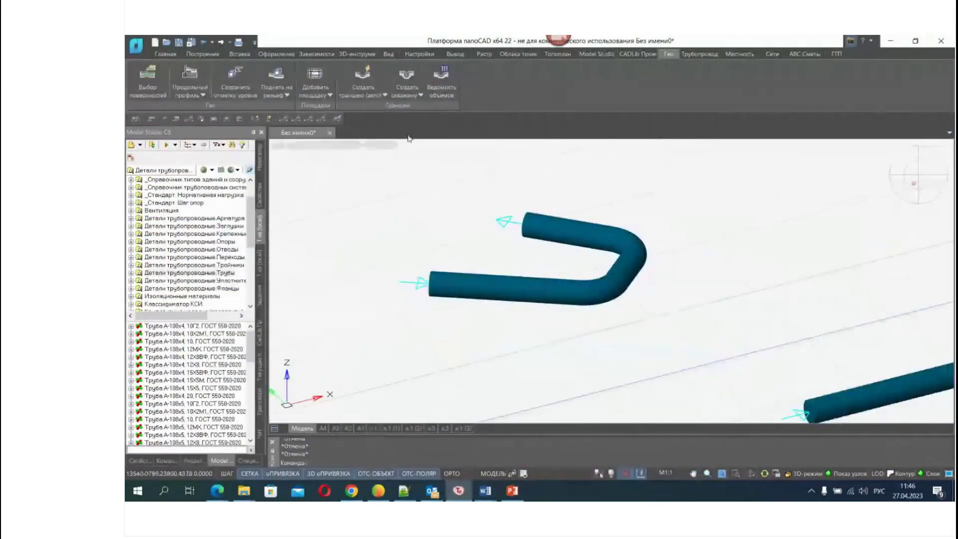
Try to change the slope of the U-shaped pipeline's short leg by setting Z начала to 500 with Начало fixed
left_click(688, 54)
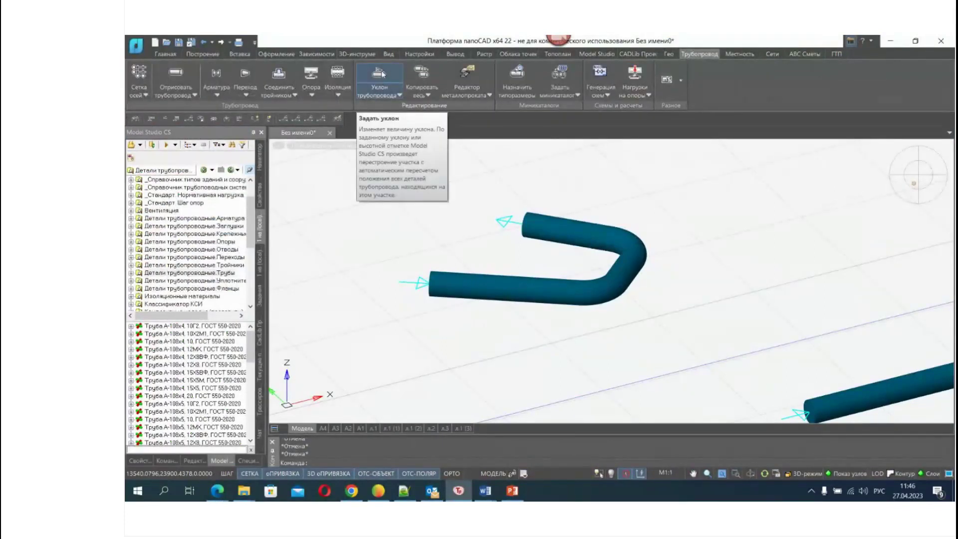
left_click(379, 80)
left_click(546, 228)
key("Return")
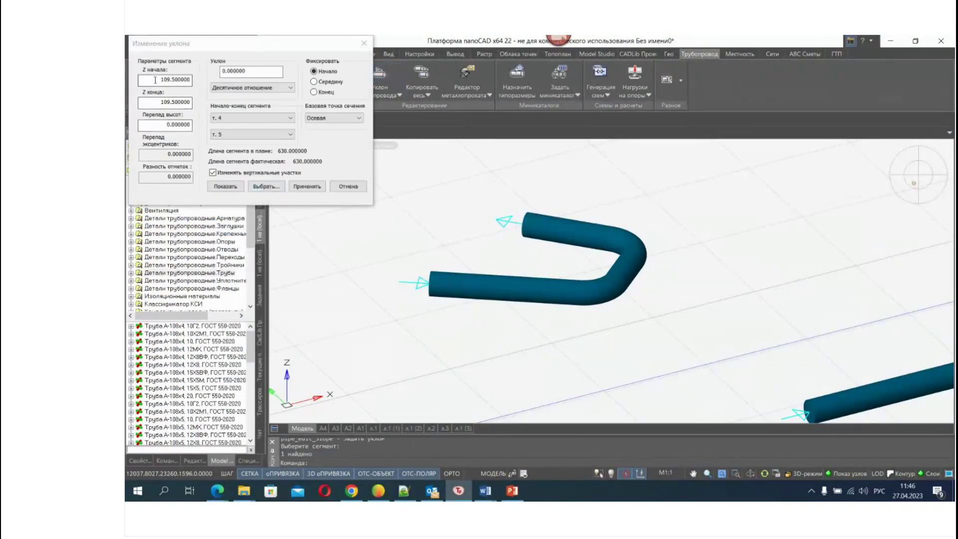
left_click_drag(155, 80, 193, 80)
type("5")
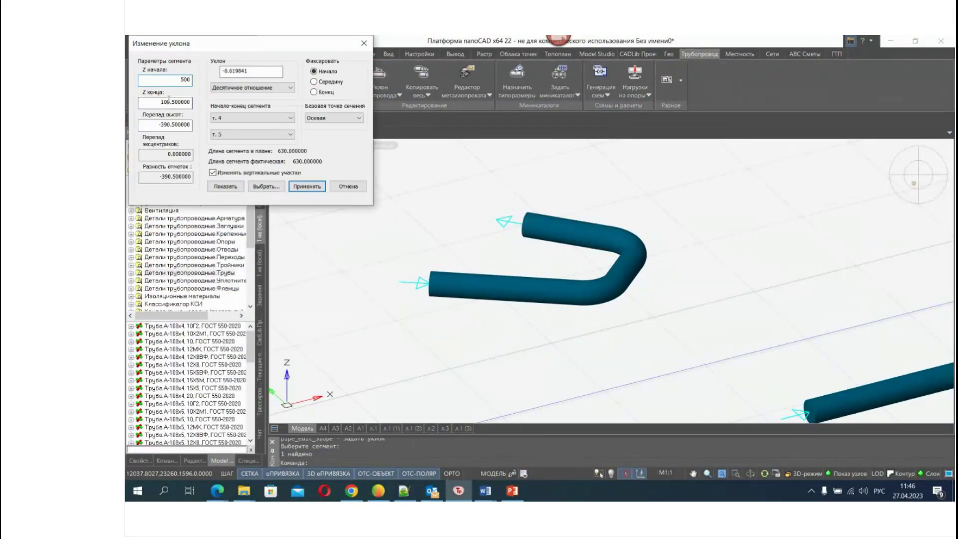
left_click(308, 187)
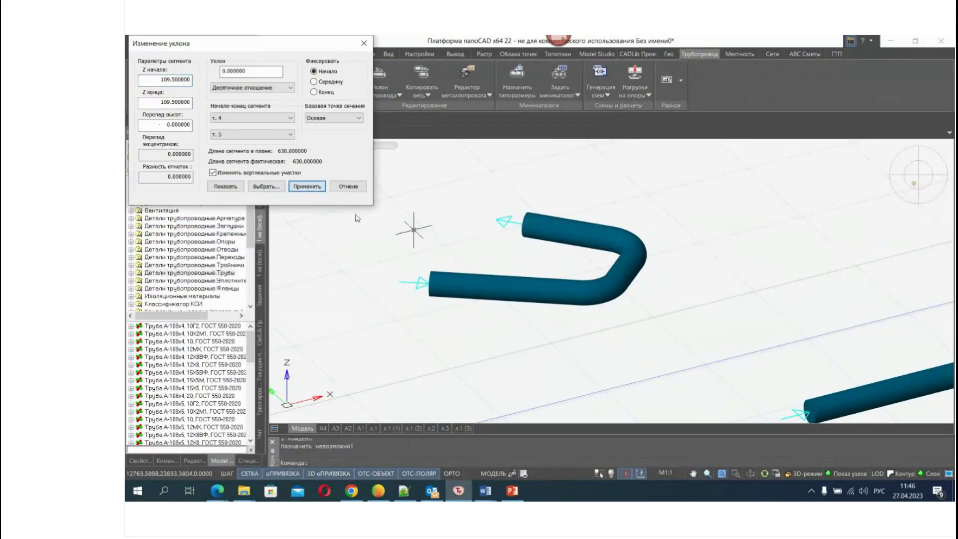
Try to change the slope of the U-shaped pipeline's short leg by setting Z начала to 500 with Конец fixed
left_click(307, 187)
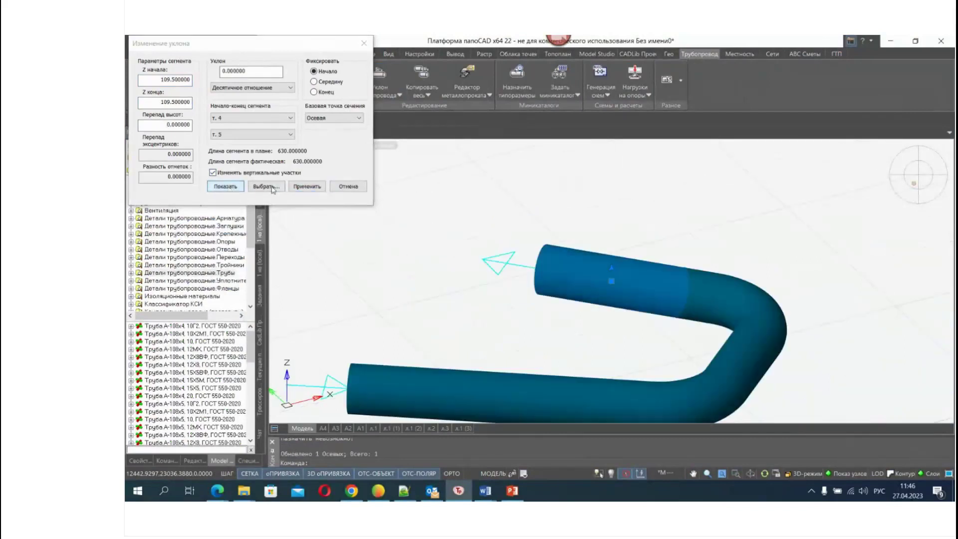
left_click(314, 93)
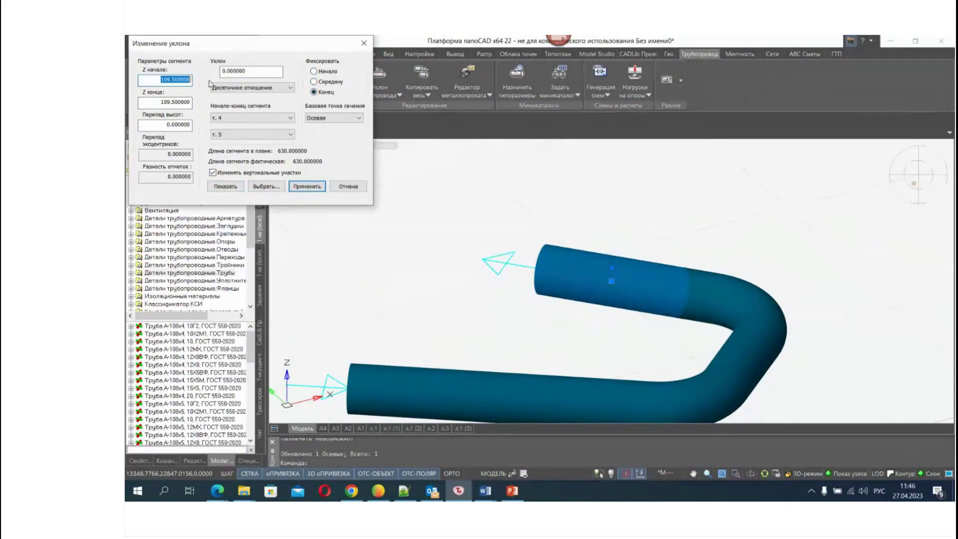
type("500")
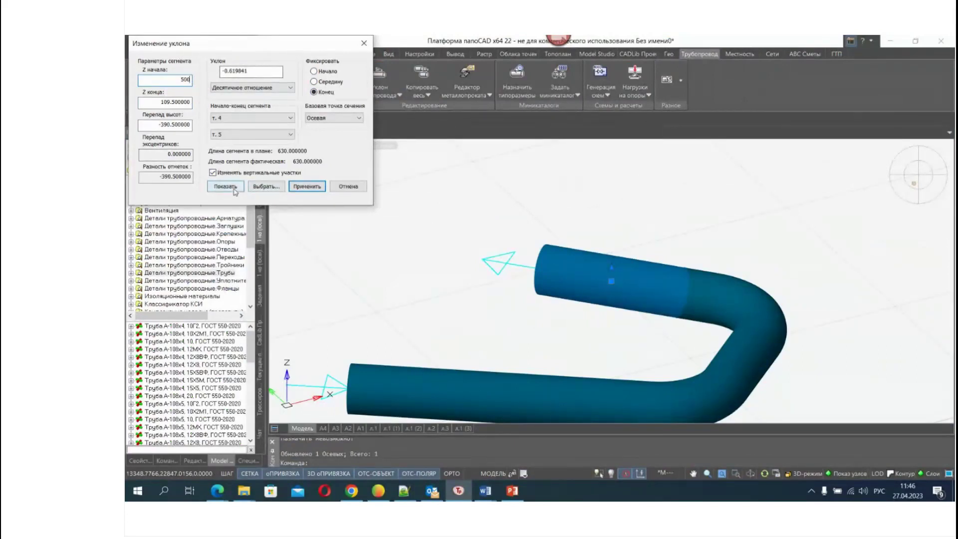
left_click(305, 187)
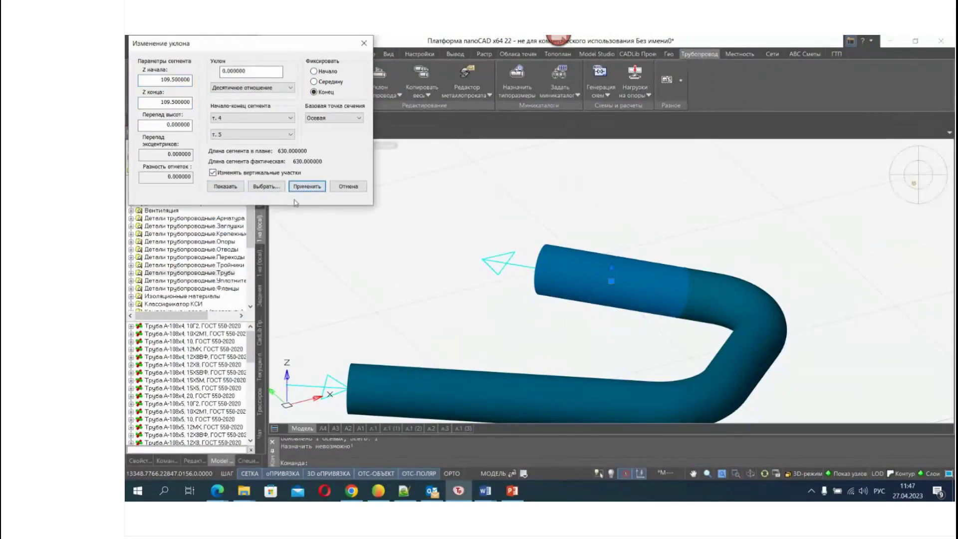
Try Низ трубы as the section base point with Изменять вертикальные участки disabled, and cancel the slope change
left_click(350, 120)
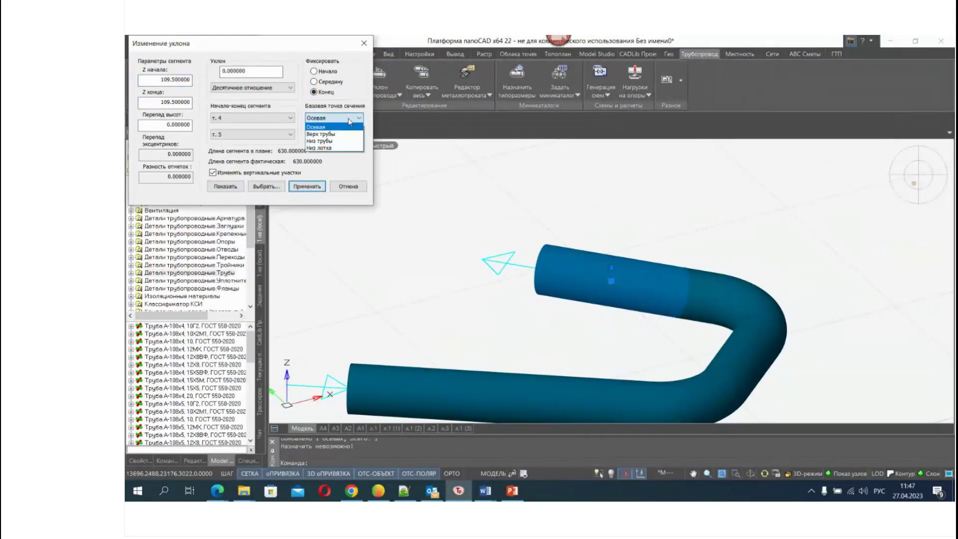
left_click(340, 141)
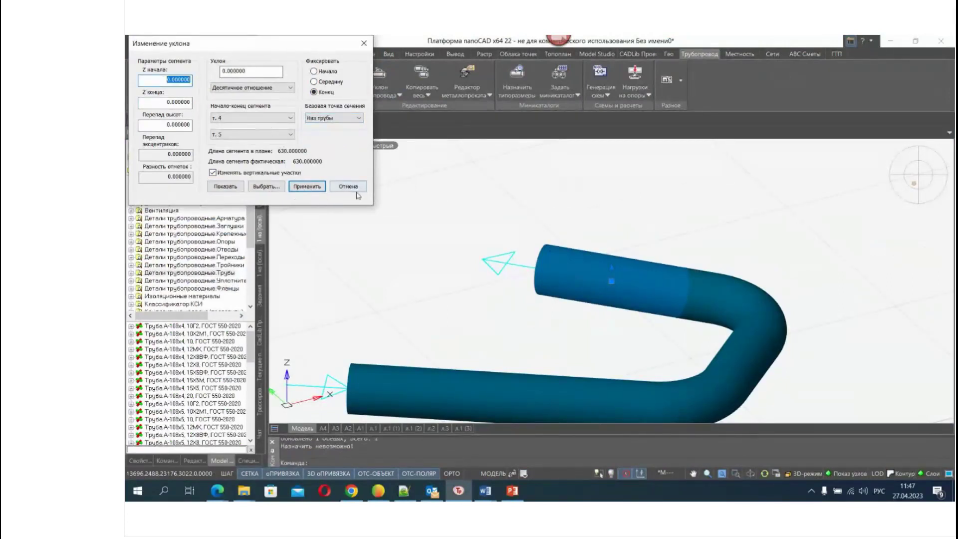
left_click(250, 175)
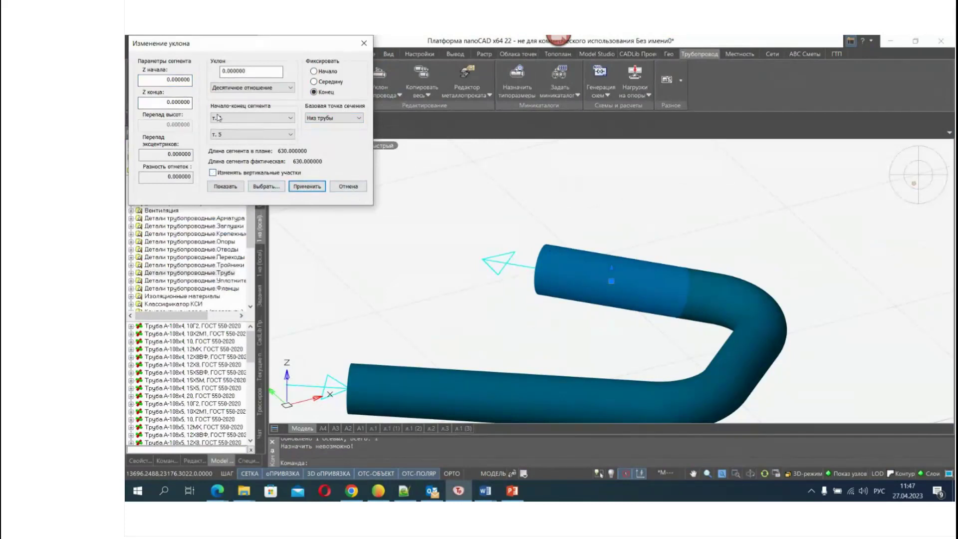
left_click(349, 186)
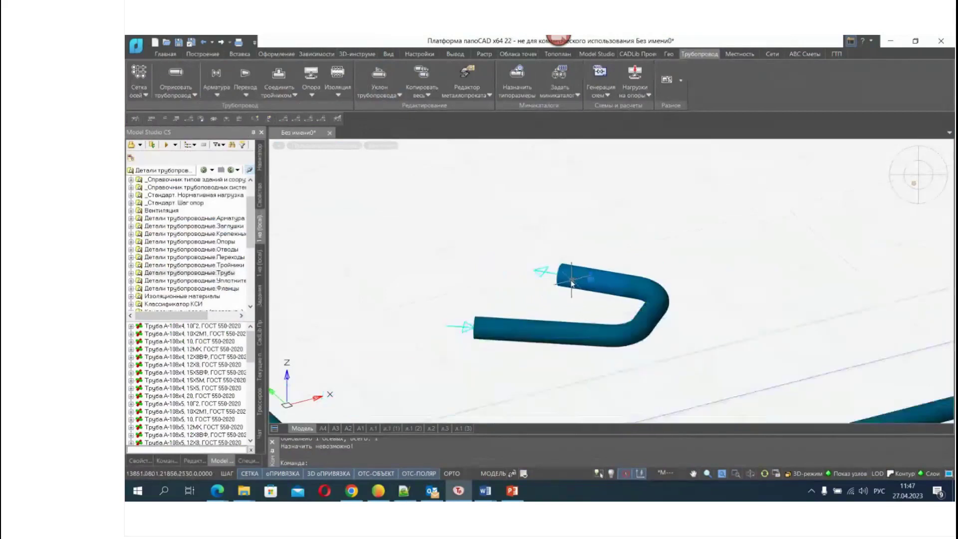
scroll(611, 327, "down", 2)
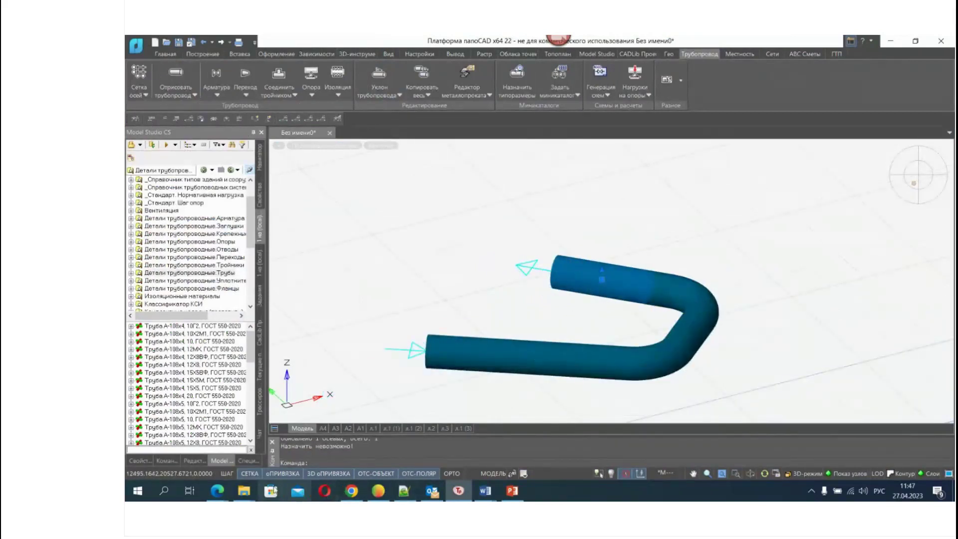
Switch to the webinar page, review the chat messages on moving a branch and the participants' questions, and return to nanoCAD
mouse_move(218, 492)
left_click(249, 453)
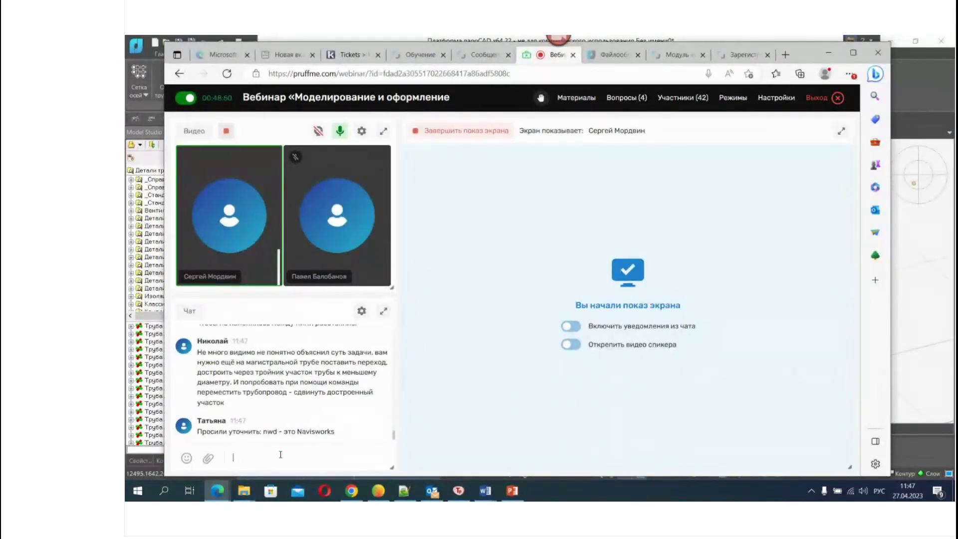
left_click(280, 455)
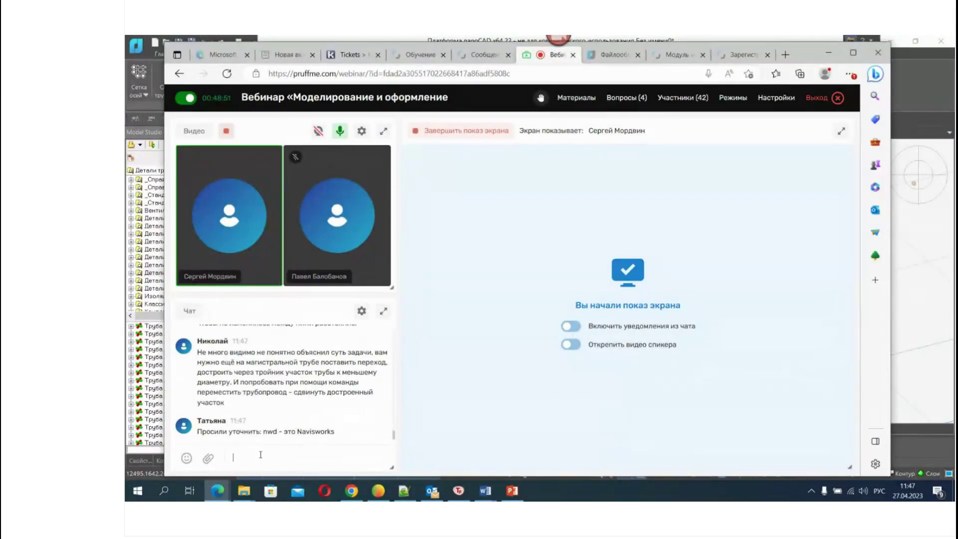
scroll(314, 439, "up", 2)
scroll(315, 435, "down", 2)
scroll(317, 433, "up", 6)
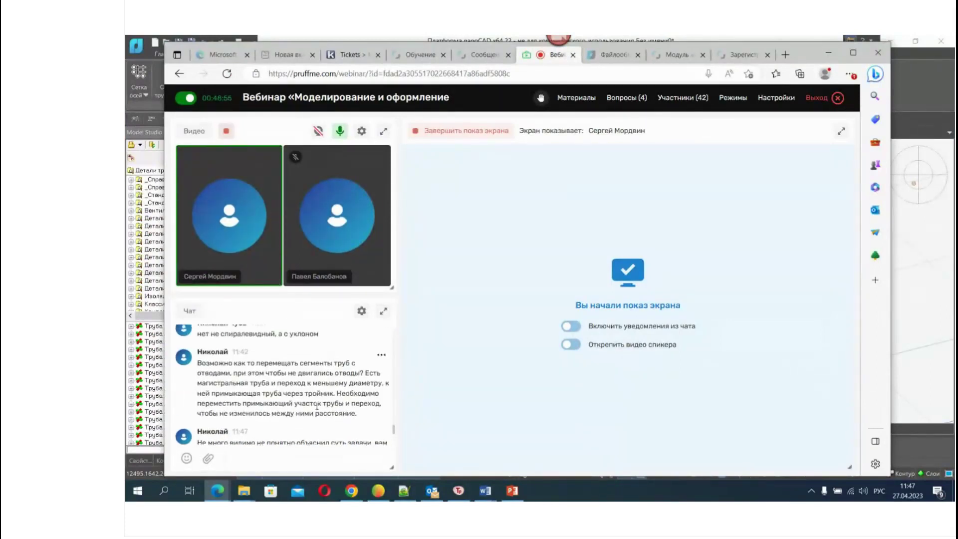
scroll(317, 405, "down", 6)
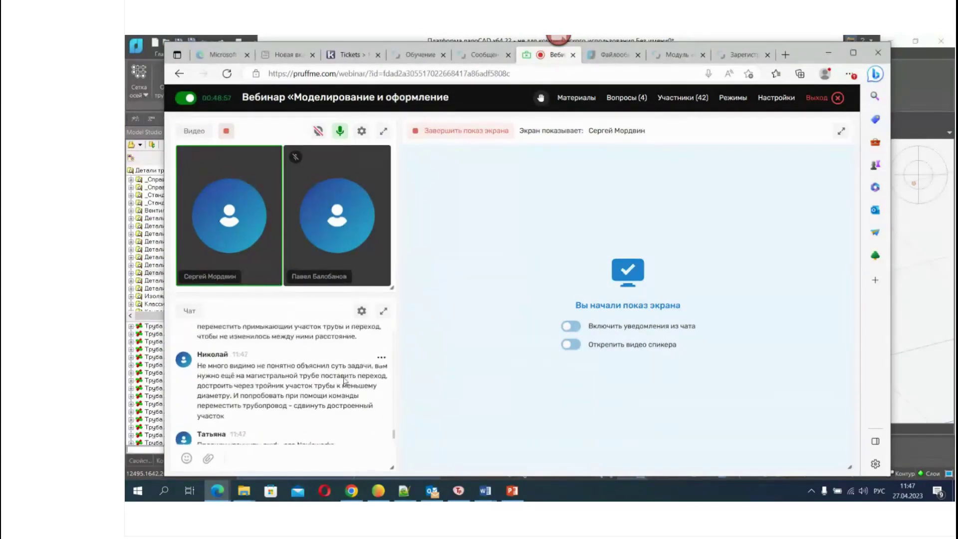
left_click(629, 97)
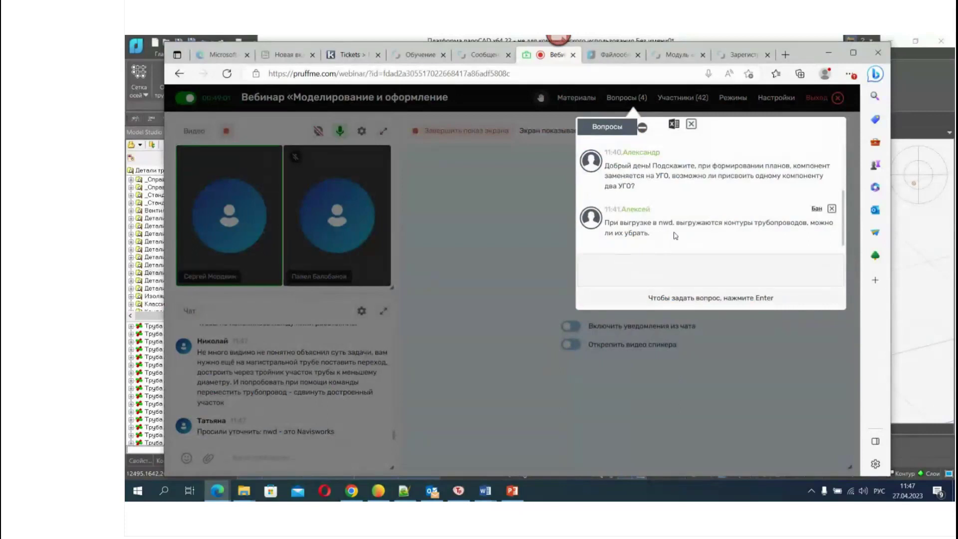
left_click(529, 286)
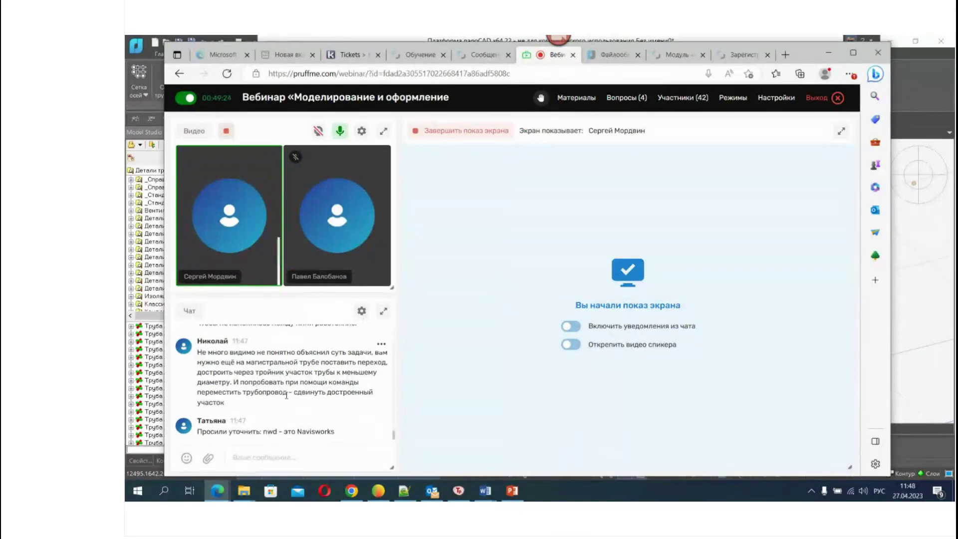
left_click(827, 52)
Try shifting the thinner branch pipe sideways from its midpoint along the header pipe, and undo the shift
scroll(669, 289, "down", 6)
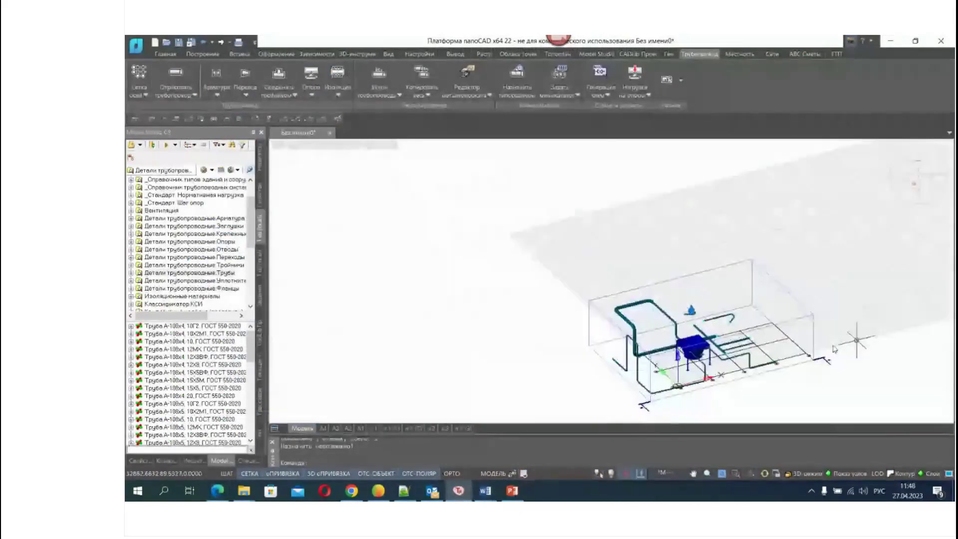
scroll(740, 349, "up", 8)
scroll(740, 350, "up", 4)
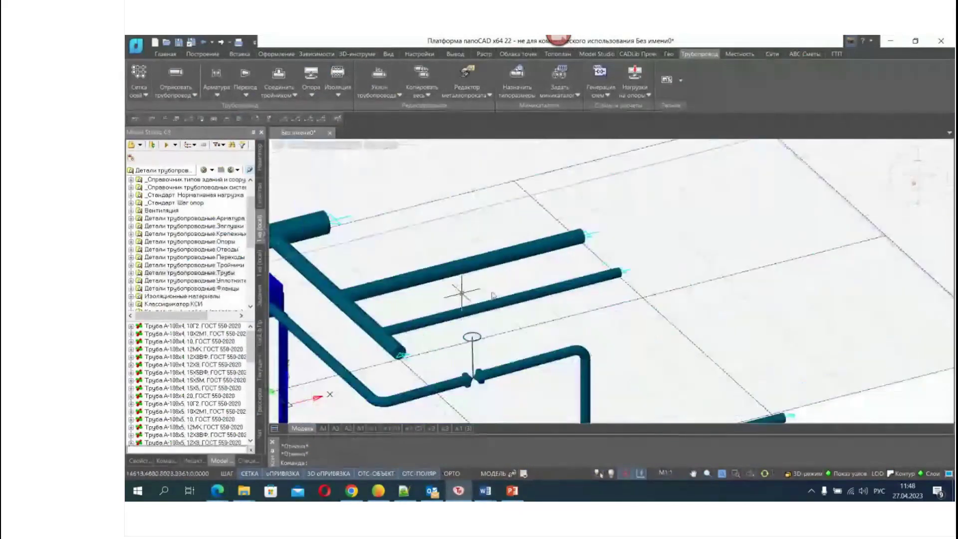
left_click(500, 295)
left_click(506, 302)
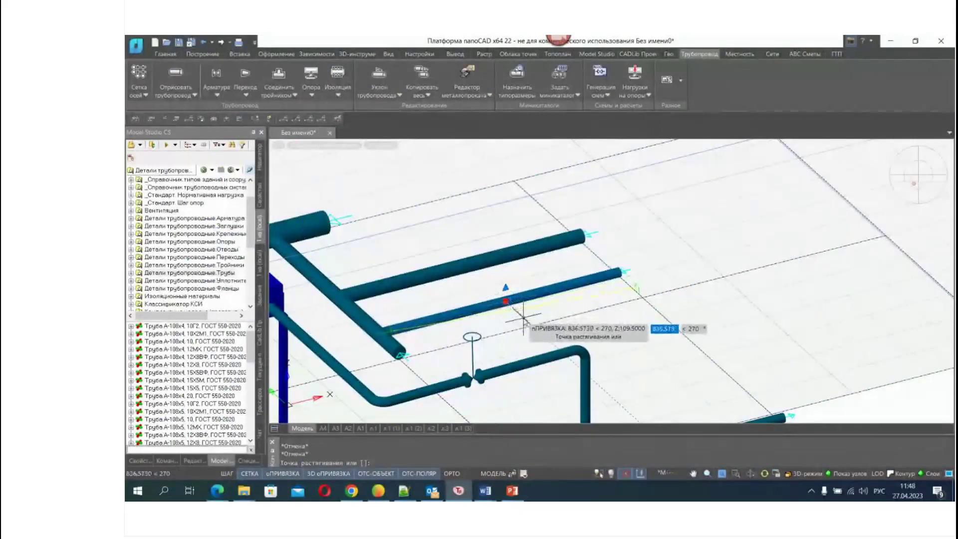
left_click(522, 321)
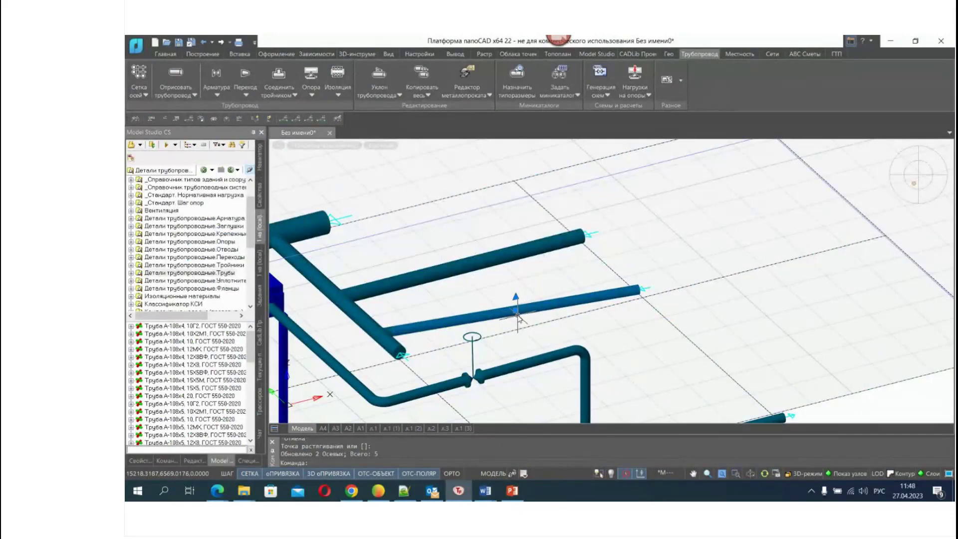
key("ctrl+z")
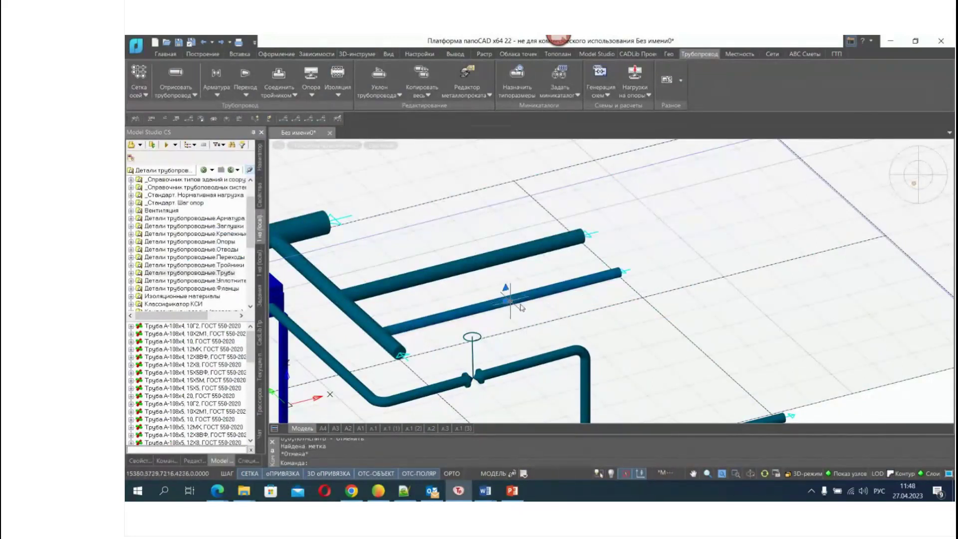
Try raising the thinner branch pipe vertically from its midpoint, and undo the move
scroll(520, 307, "up", 5)
scroll(505, 284, "down", 3)
left_click(512, 293)
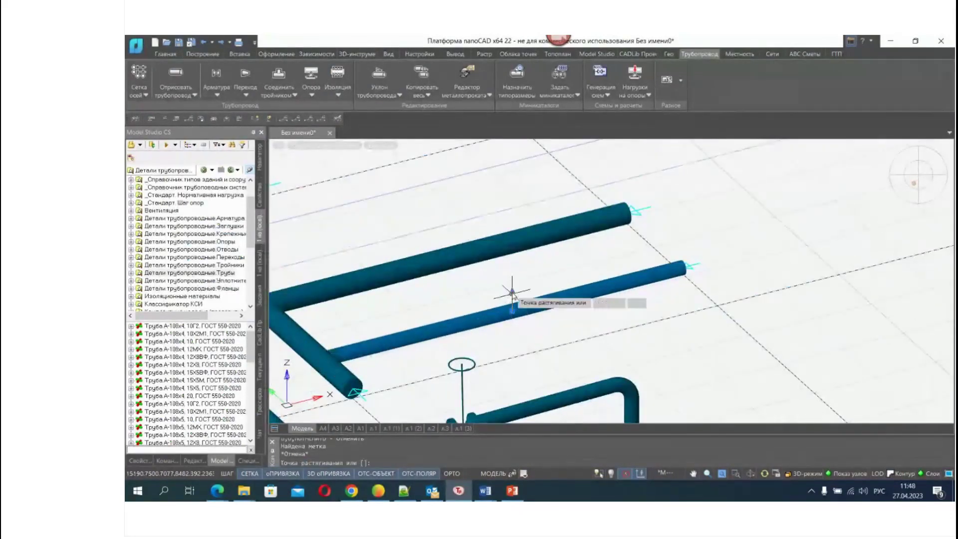
left_click(512, 265)
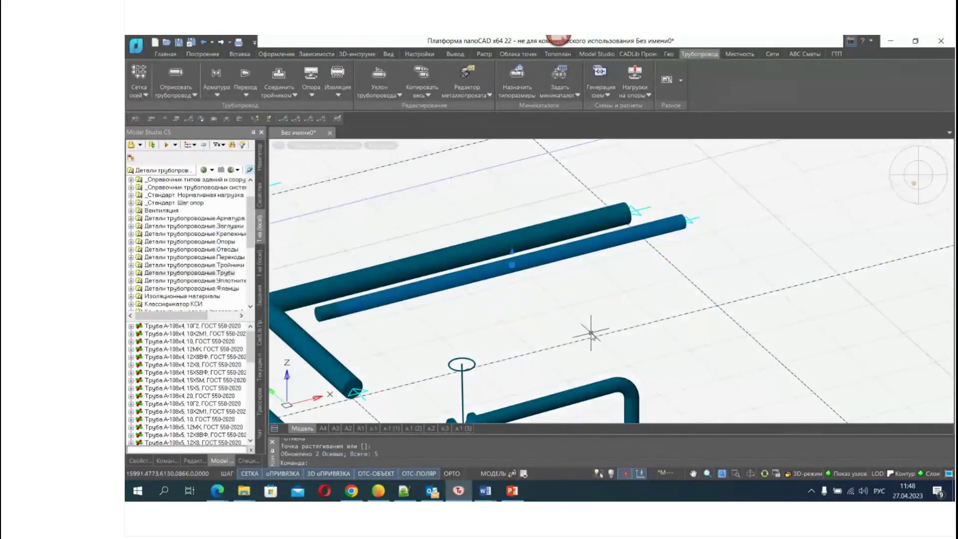
key("ctrl+z")
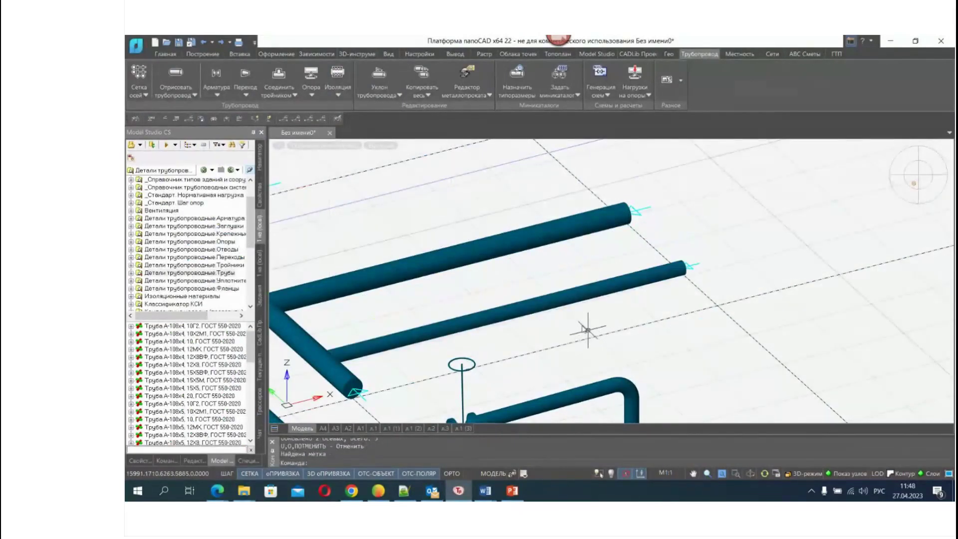
Try freely repositioning the thinner branch from its midpoint, undo the placement, and cancel a repeated attempt
left_click(528, 316)
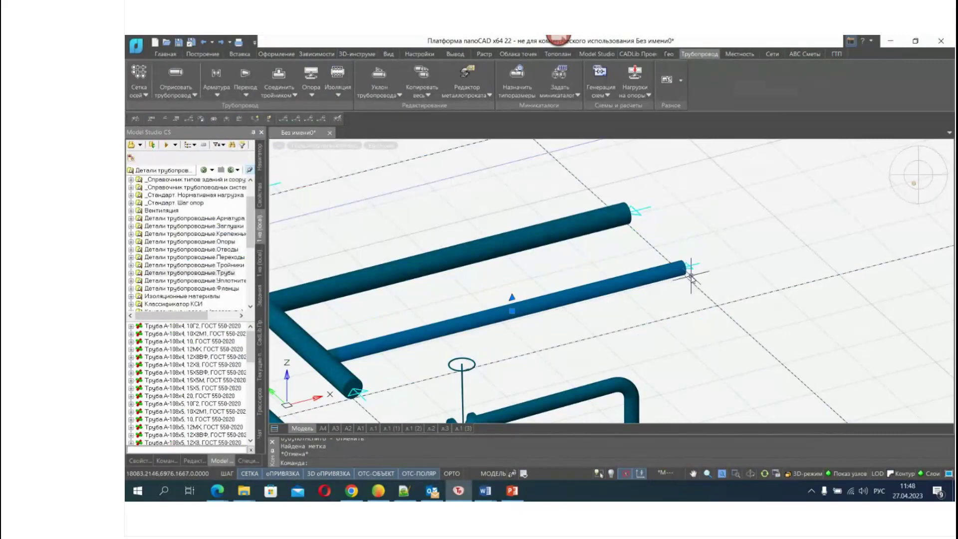
scroll(616, 301, "down", 5)
scroll(614, 299, "up", 5)
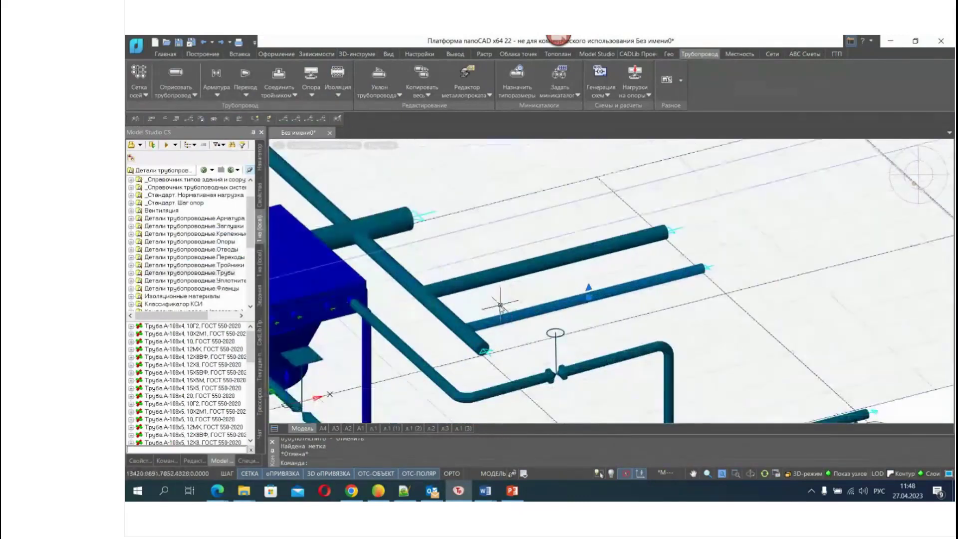
left_click(588, 298)
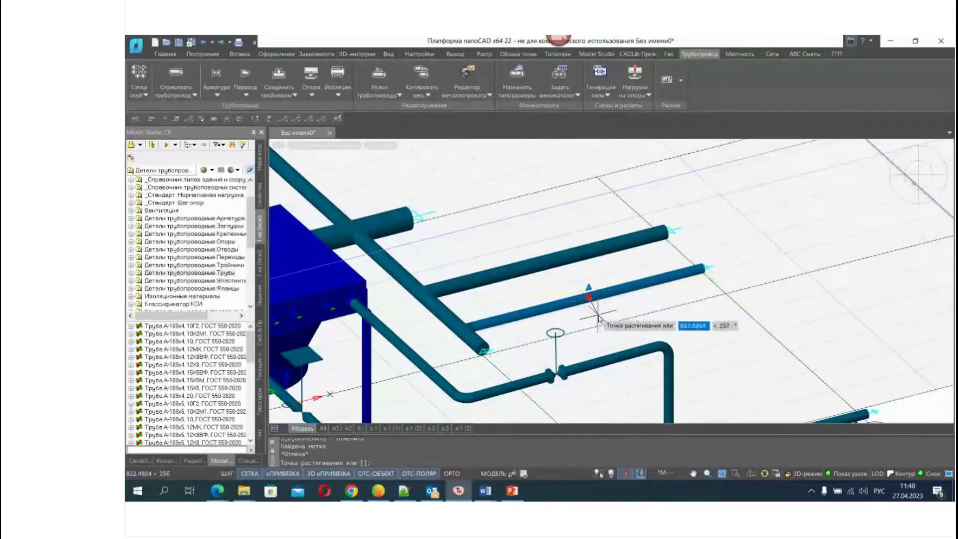
left_click(593, 293)
key("Escape")
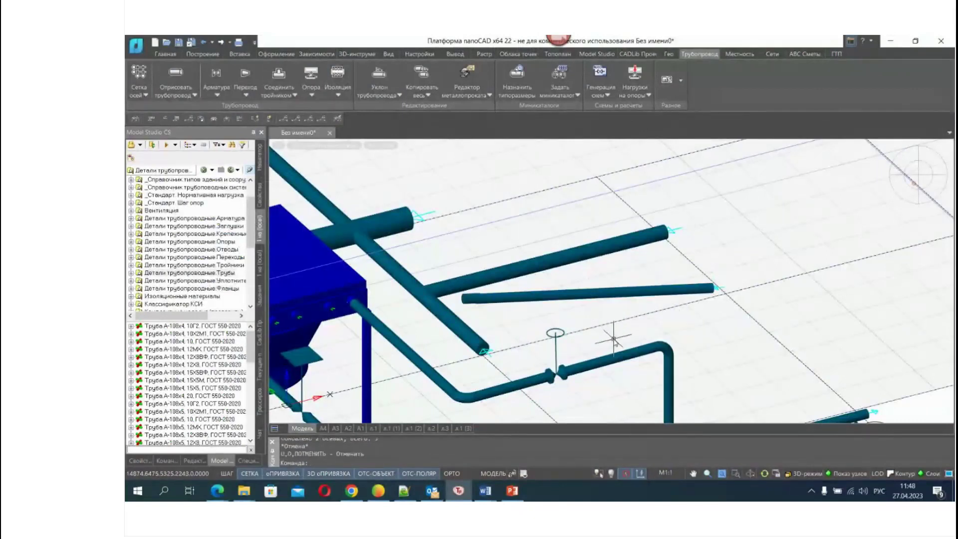
left_click(601, 300)
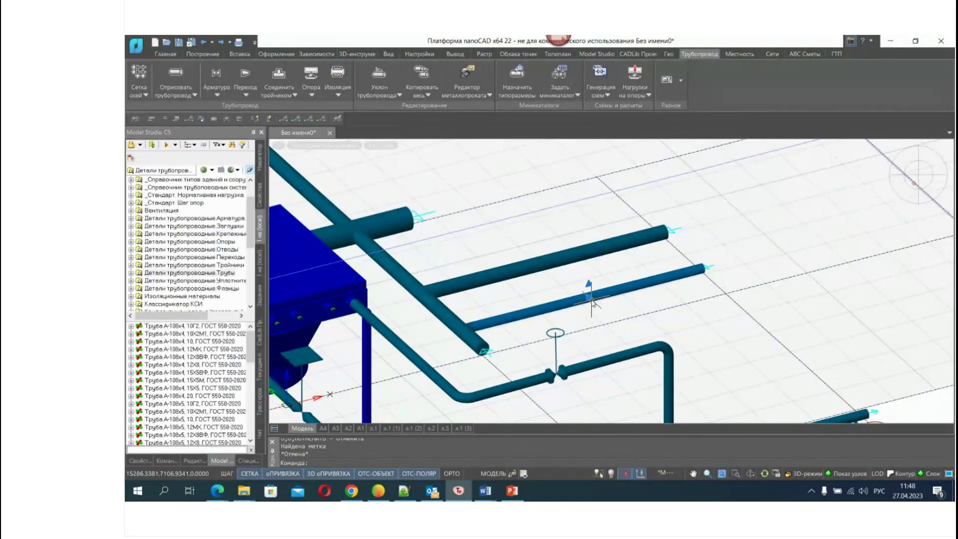
left_click(589, 298)
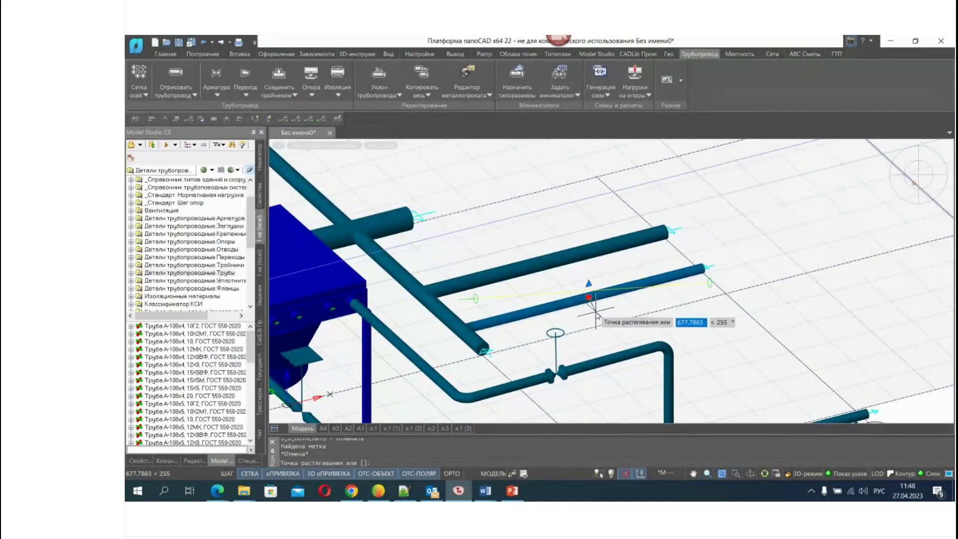
key("Escape")
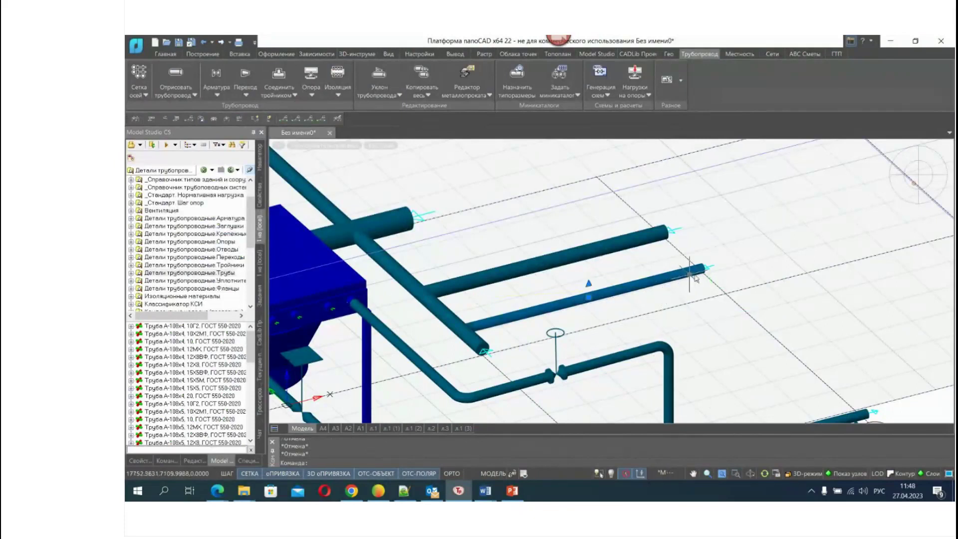
Try stretching the thinner branch's free end away from the neighbouring branch, examine its junction with the header, and undo the stretch
scroll(730, 275, "up", 6)
scroll(743, 322, "down", 3)
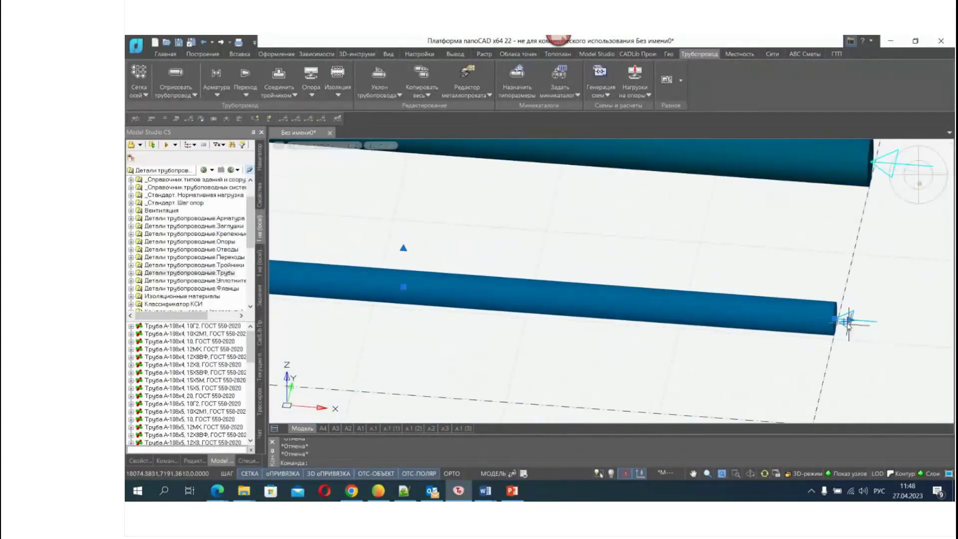
scroll(841, 320, "down", 3)
left_click(843, 321)
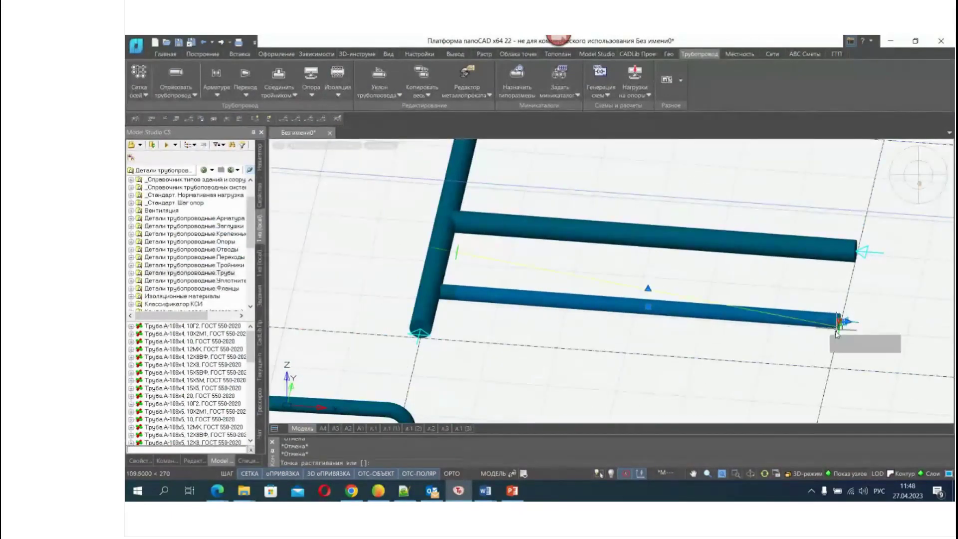
left_click(831, 344)
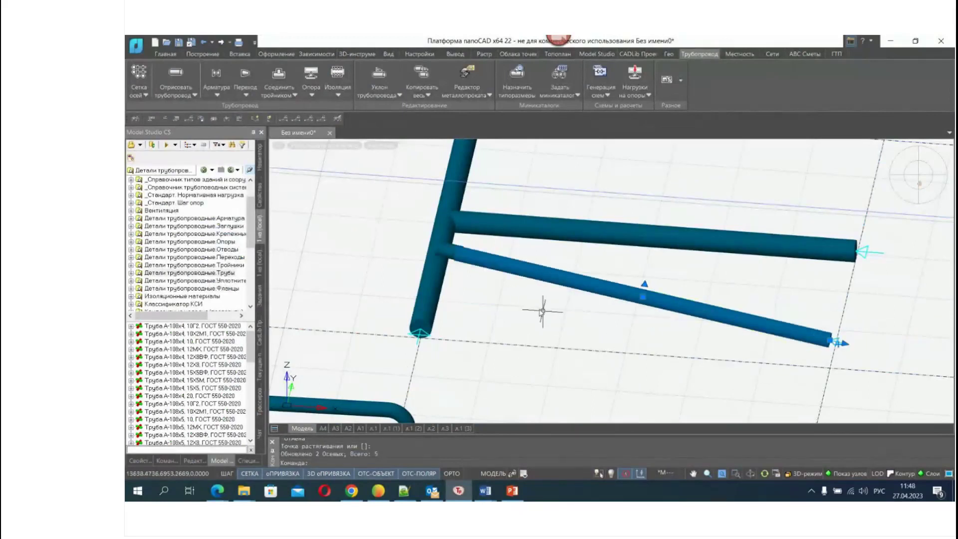
scroll(444, 248, "up", 5)
scroll(496, 287, "down", 5)
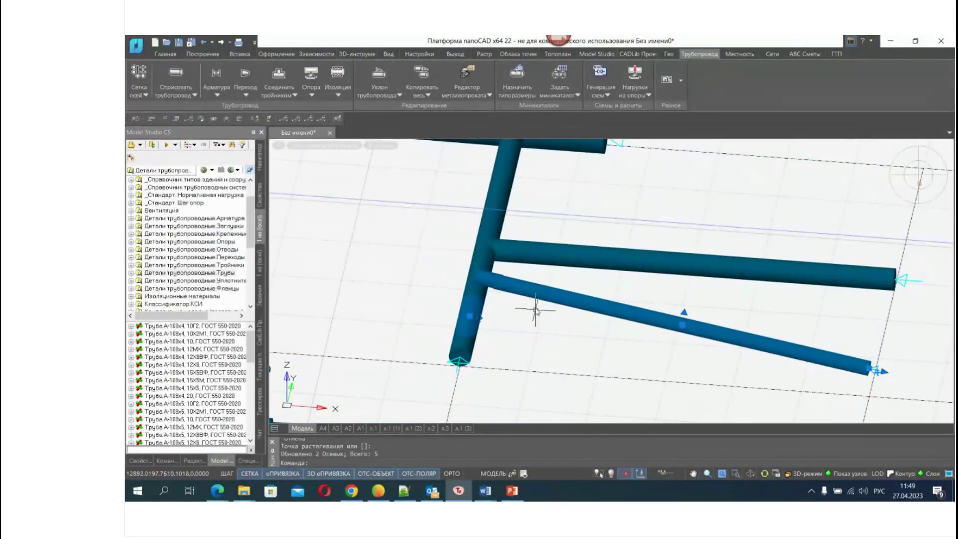
left_click(521, 290)
key("ctrl+z")
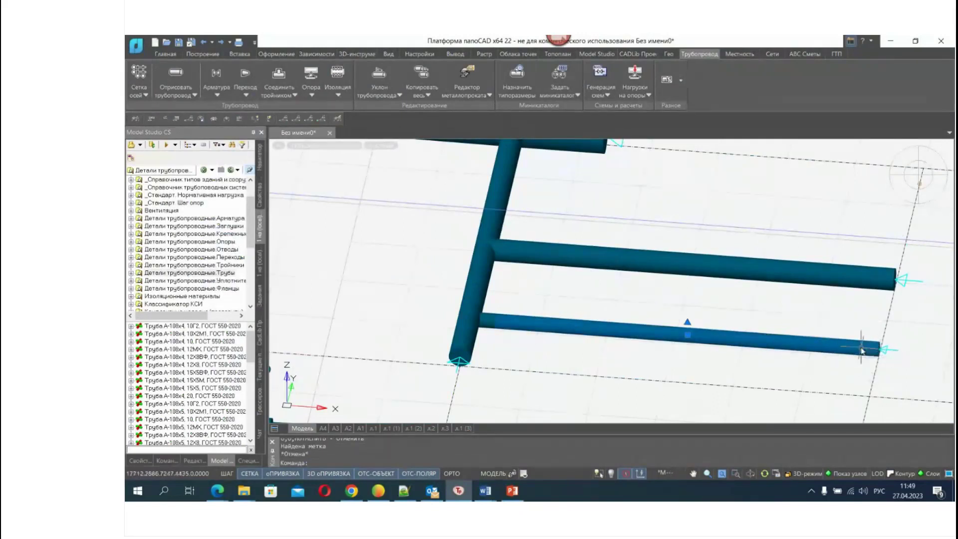
Try pulling the thinner branch pipe's free end back close to the header, undo the stretch, and clear the selection
key("Escape")
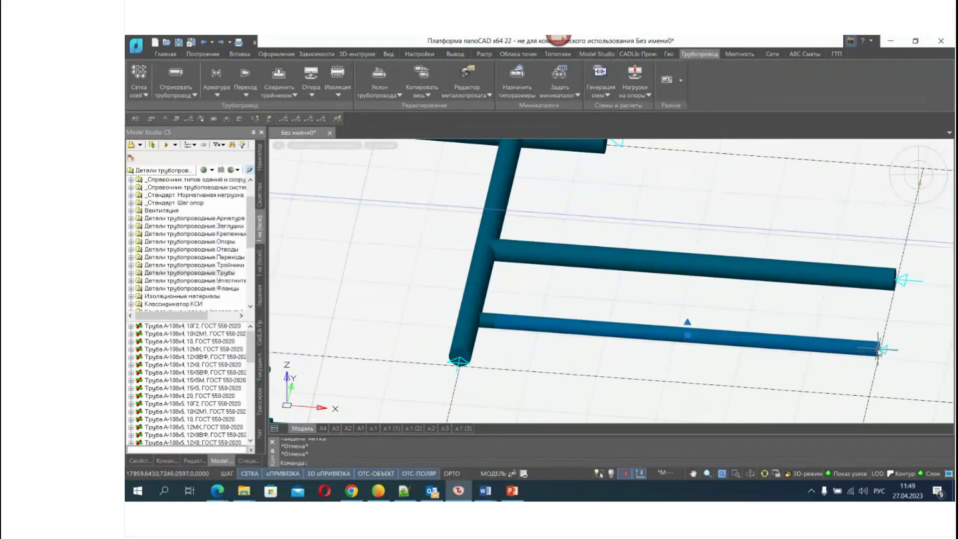
left_click(887, 351)
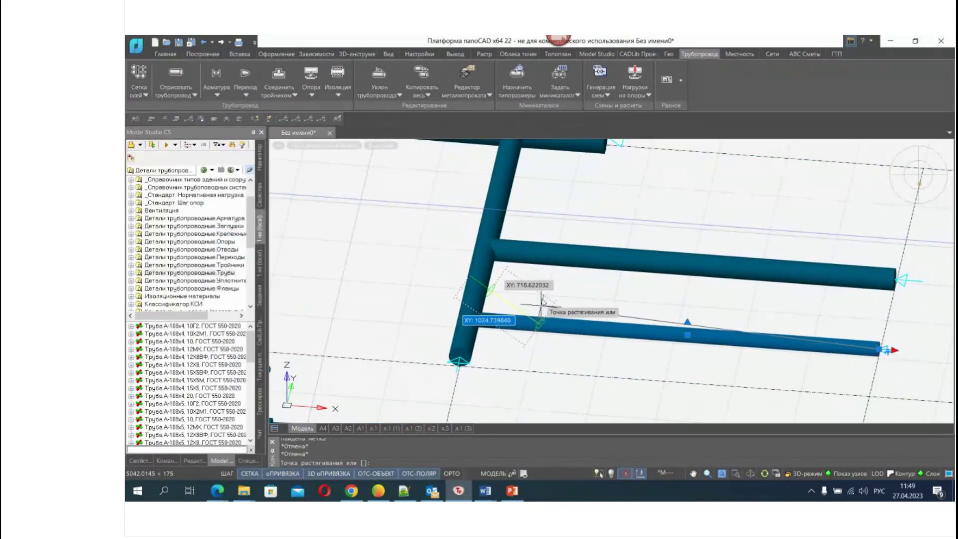
left_click(519, 313)
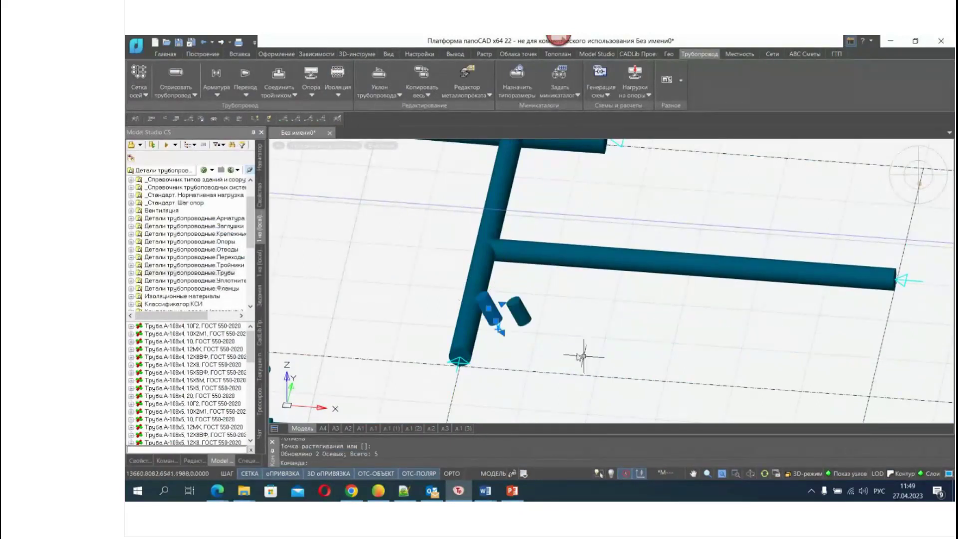
key("ctrl+z")
left_click(611, 326)
key("Escape")
key("Escape")
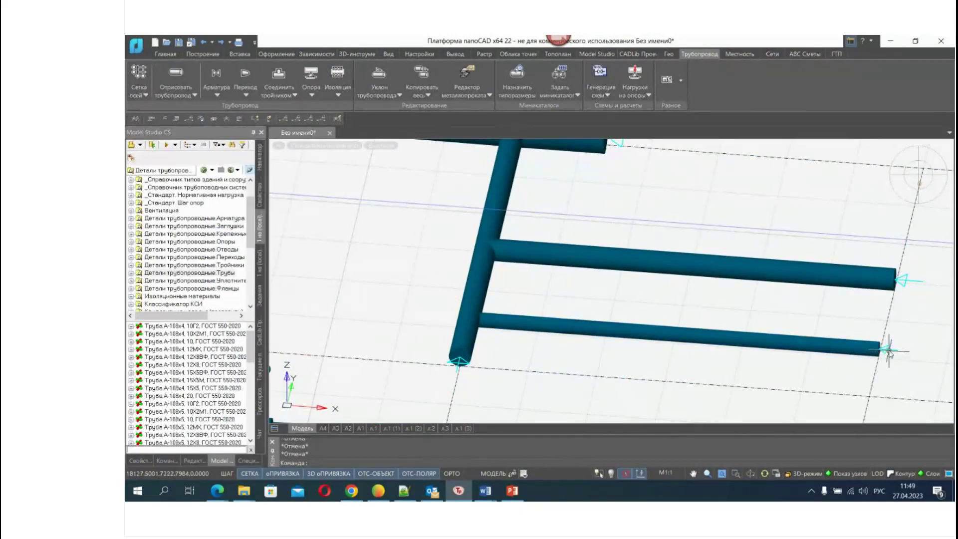
Try shortening the thinner branch by relocating its end node along the pipe towards the header, undo it, and cancel a repeated attempt
left_click(892, 351)
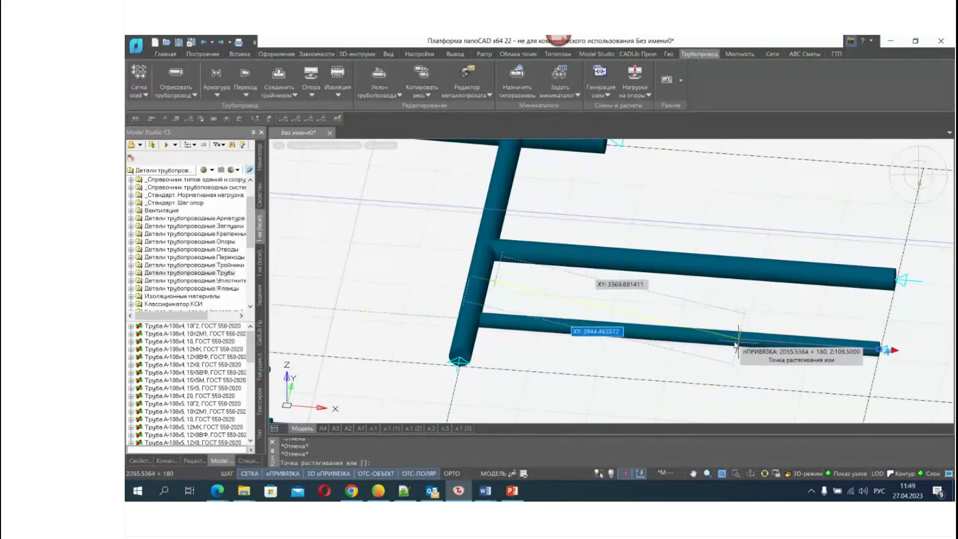
left_click(560, 330)
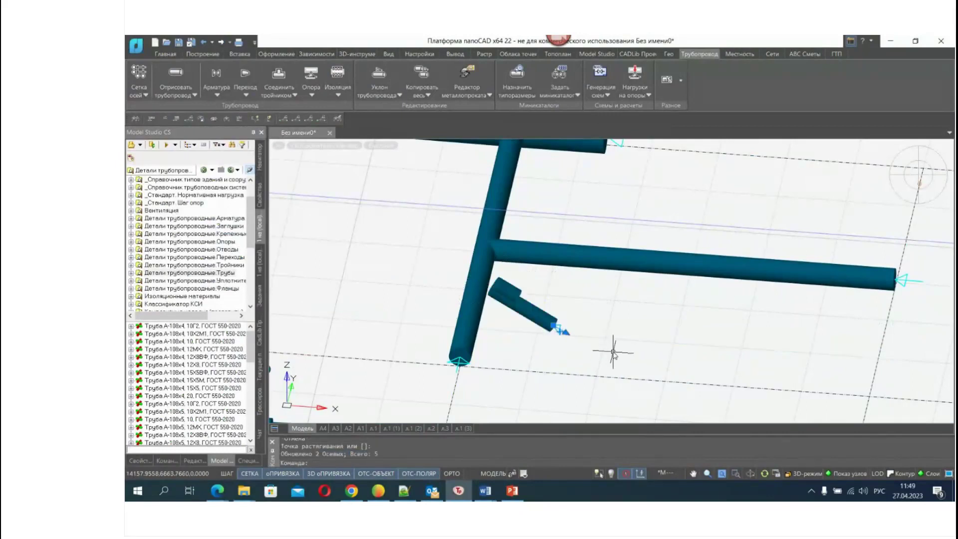
key("ctrl+z")
left_click(805, 341)
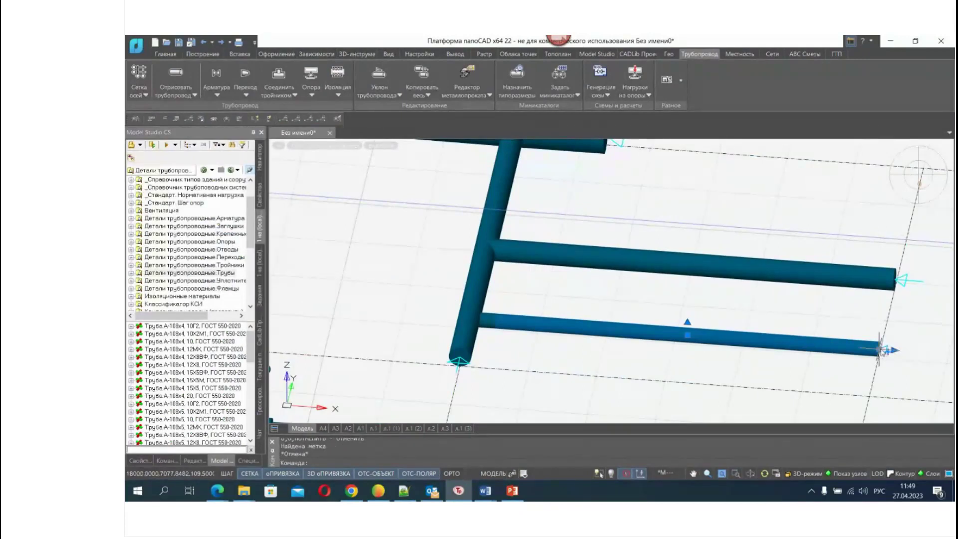
key("Escape")
left_click(884, 349)
key("Escape")
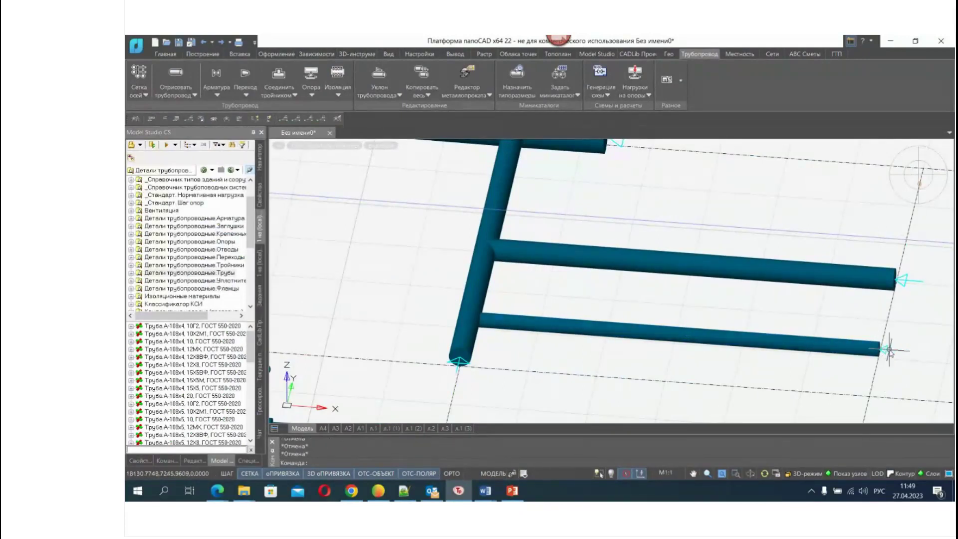
left_click(879, 349)
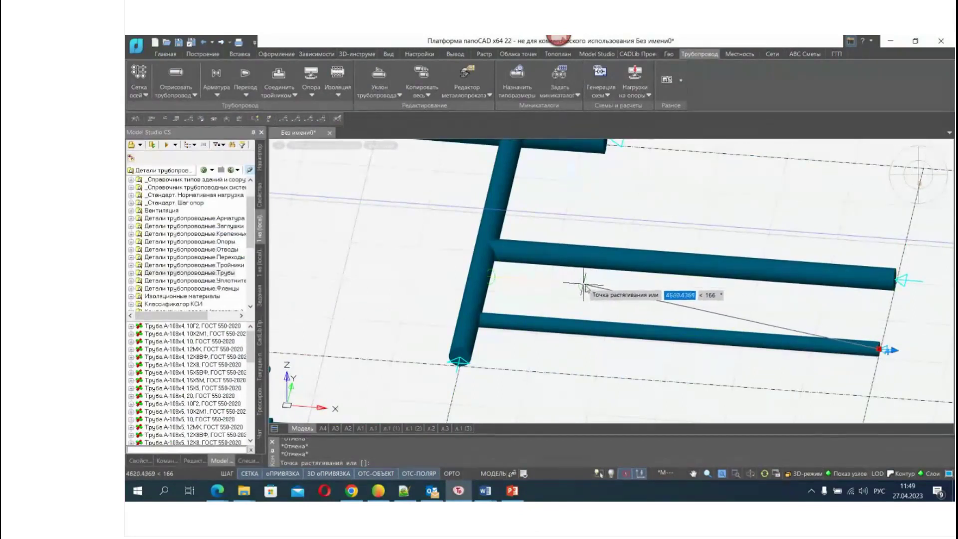
key("Escape")
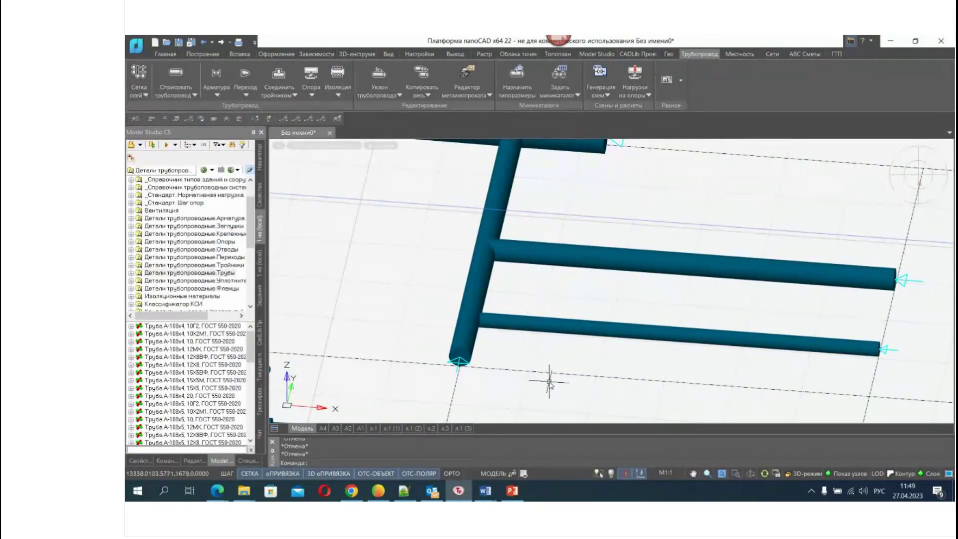
Switch to the webinar chat in the browser, reread the question about shifting a tee branch on a reduced header, and return to nanoCAD
mouse_move(217, 490)
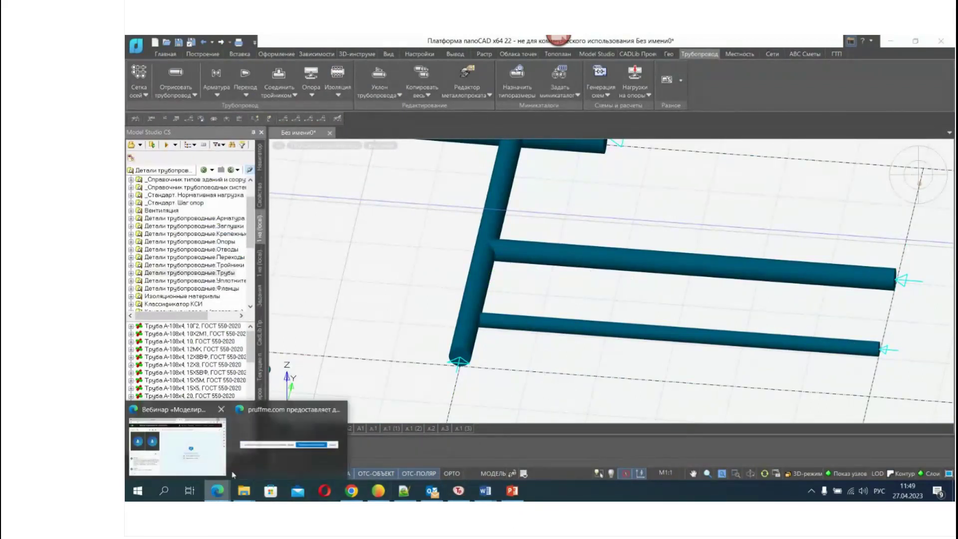
left_click(227, 468)
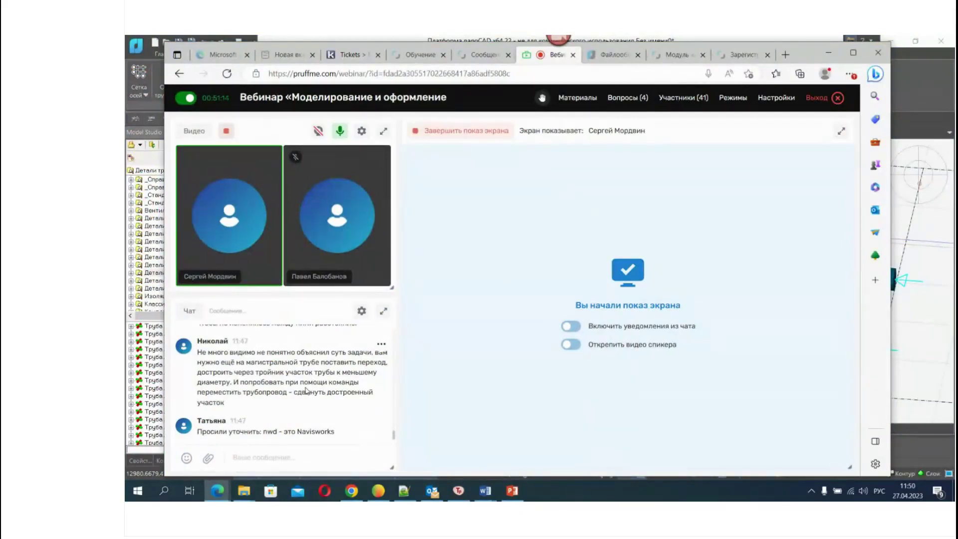
scroll(298, 416, "up", 2)
scroll(298, 416, "down", 2)
scroll(298, 416, "up", 3)
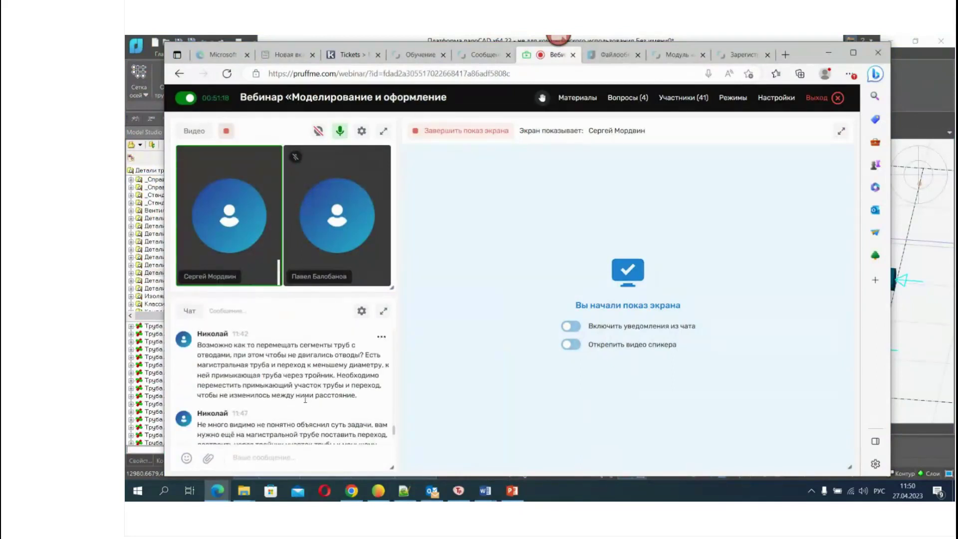
scroll(305, 399, "down", 3)
scroll(306, 402, "up", 1)
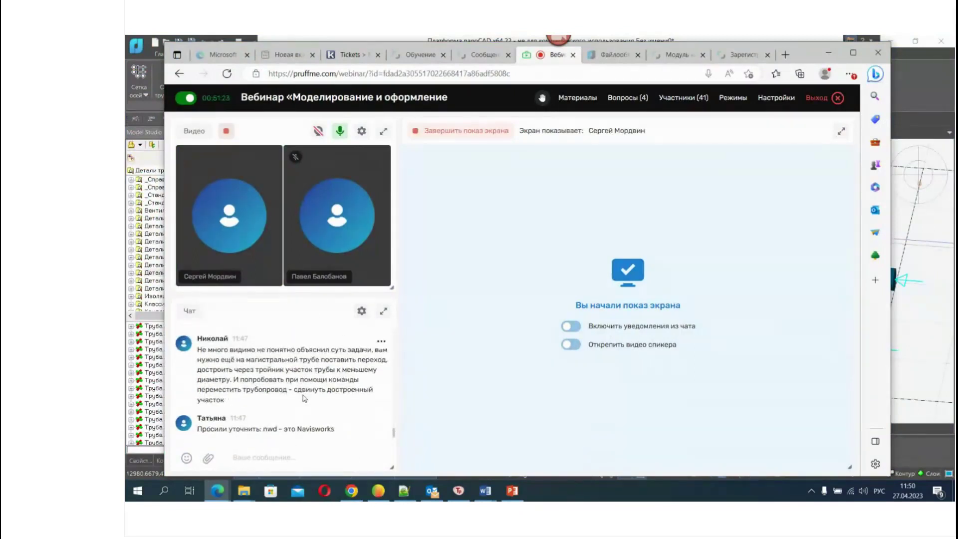
left_click(829, 52)
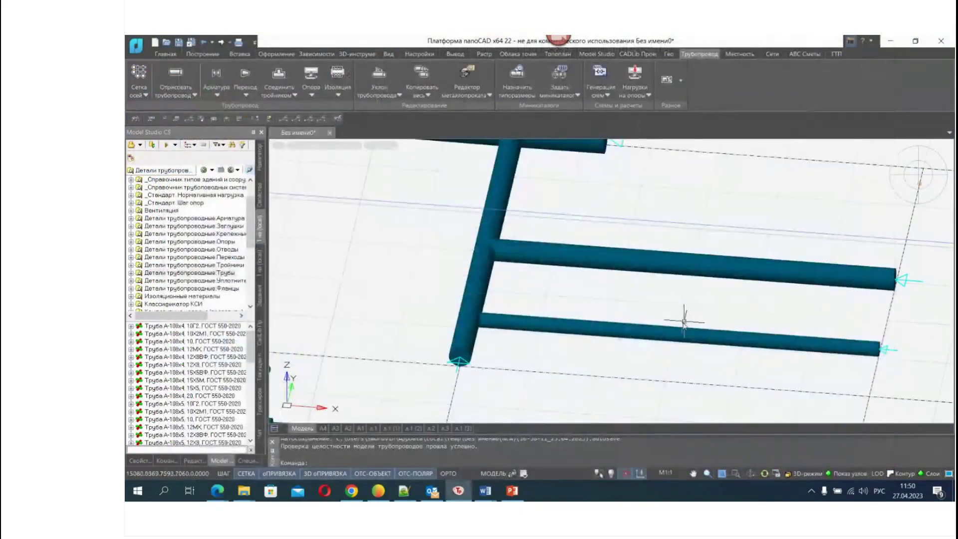
Reverse the direction of the thinner branch pipeline and clear the selection
right_click(673, 337)
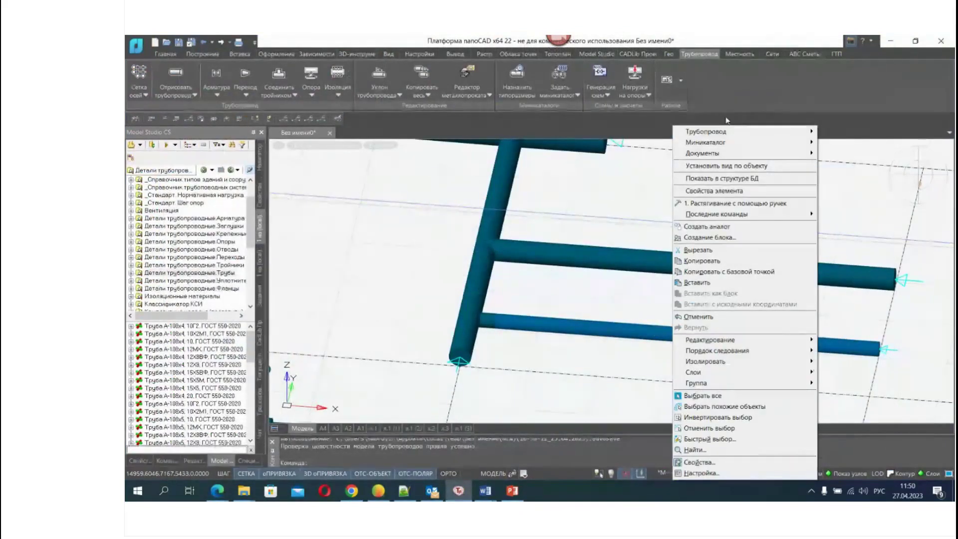
mouse_move(729, 133)
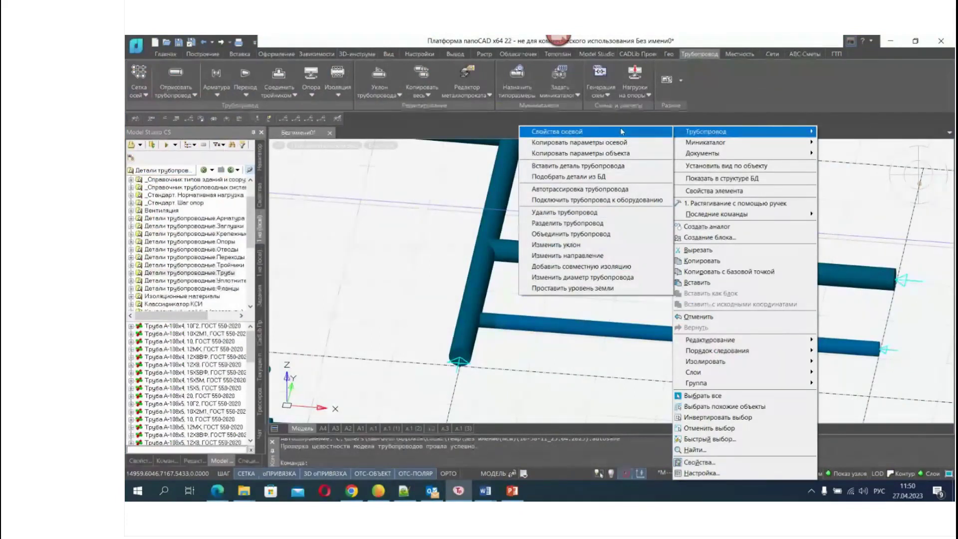
left_click(572, 256)
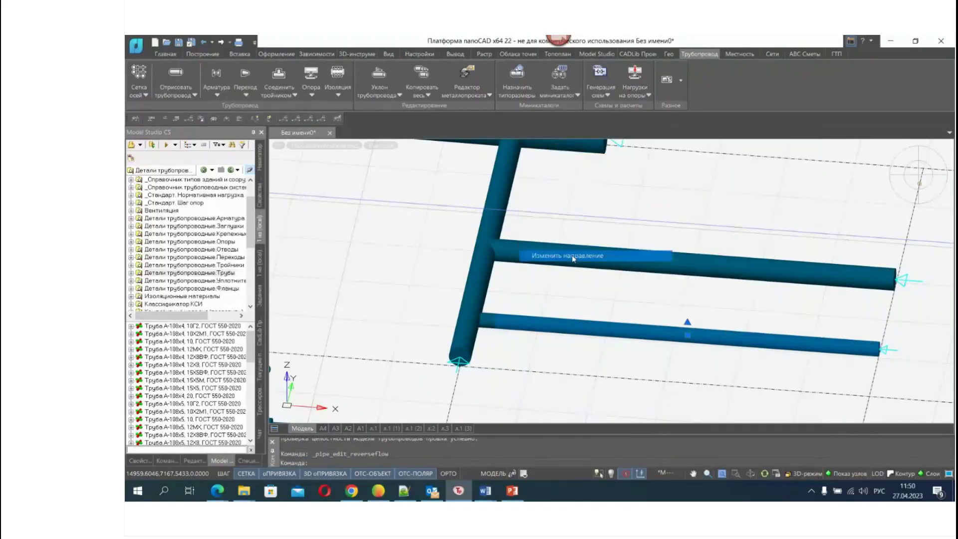
key("Escape")
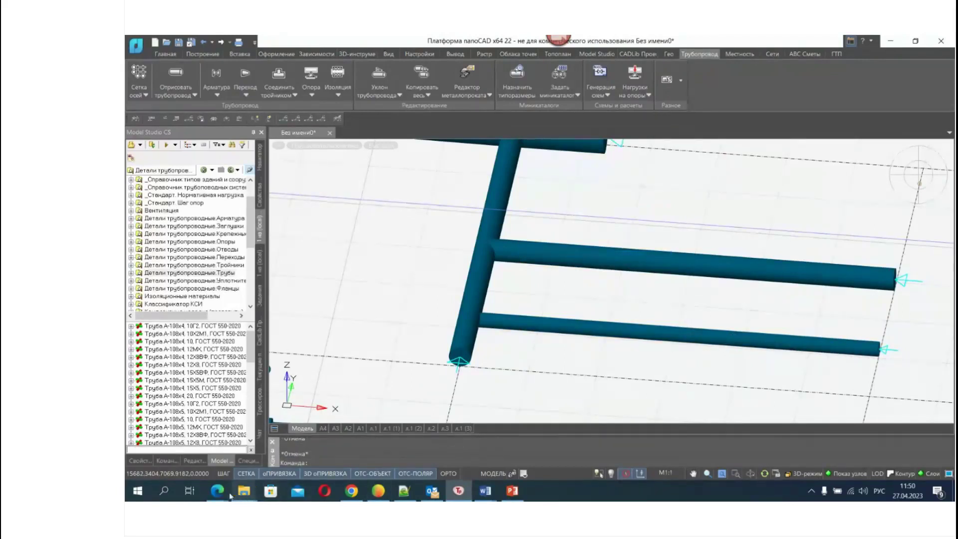
Switch to the webinar chat, highlight the question about viewing the structure of created pipelines, and return to nanoCAD
mouse_move(217, 491)
left_click(209, 442)
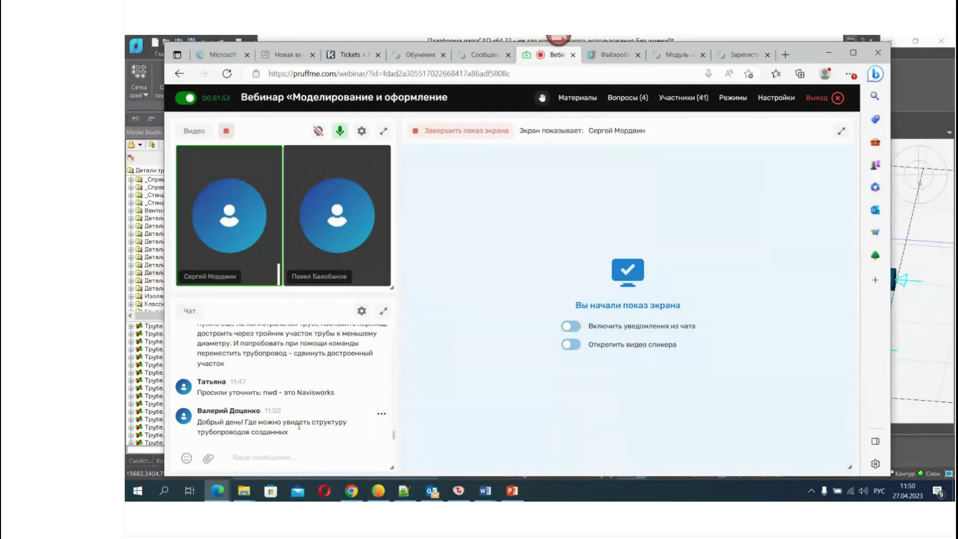
mouse_move(315, 422)
left_mouse_down()
mouse_move(347, 431)
mouse_move(295, 423)
mouse_move(322, 434)
left_mouse_up()
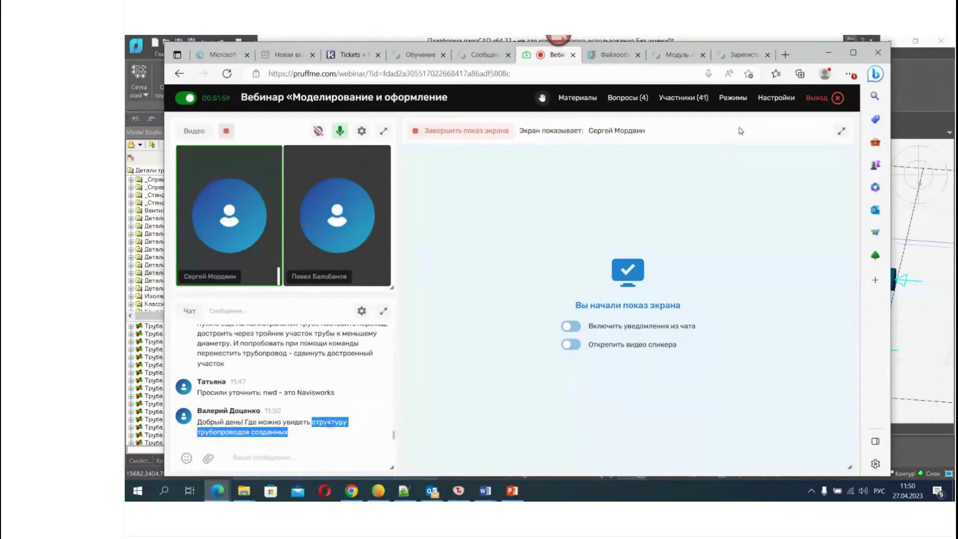
left_click(829, 51)
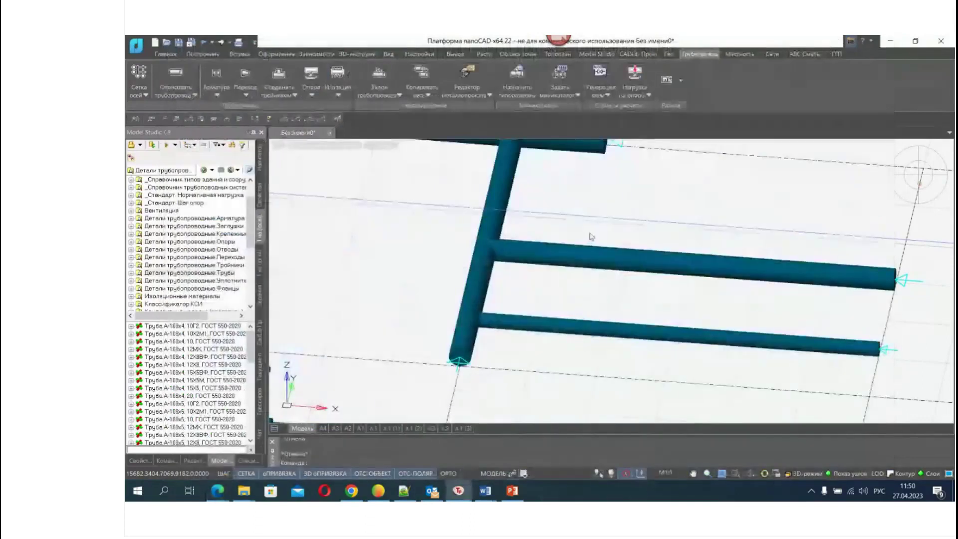
Show the whole pipeline model's specification in a widened table, using the profile "Спецификация заказная. Документ (А)"
scroll(593, 259, "down", 10)
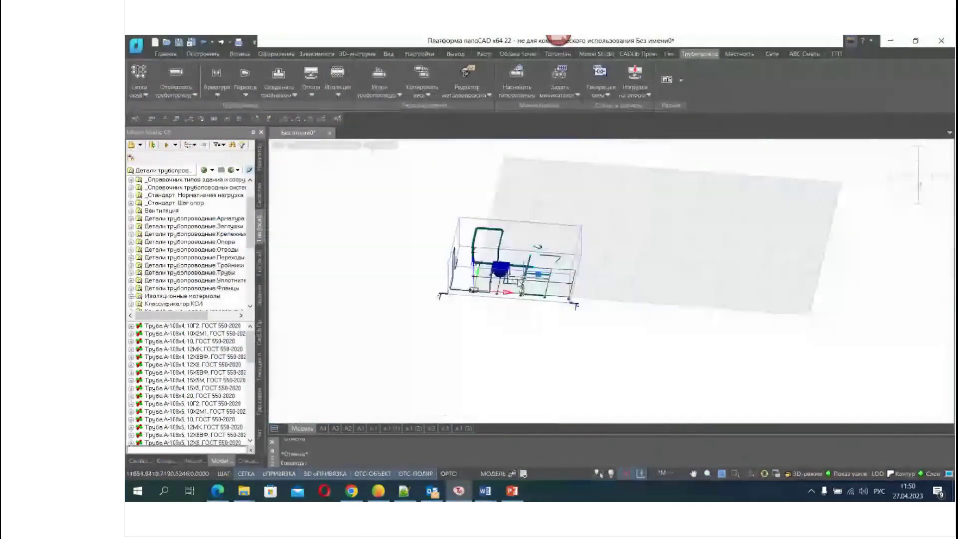
scroll(487, 285, "up", 4)
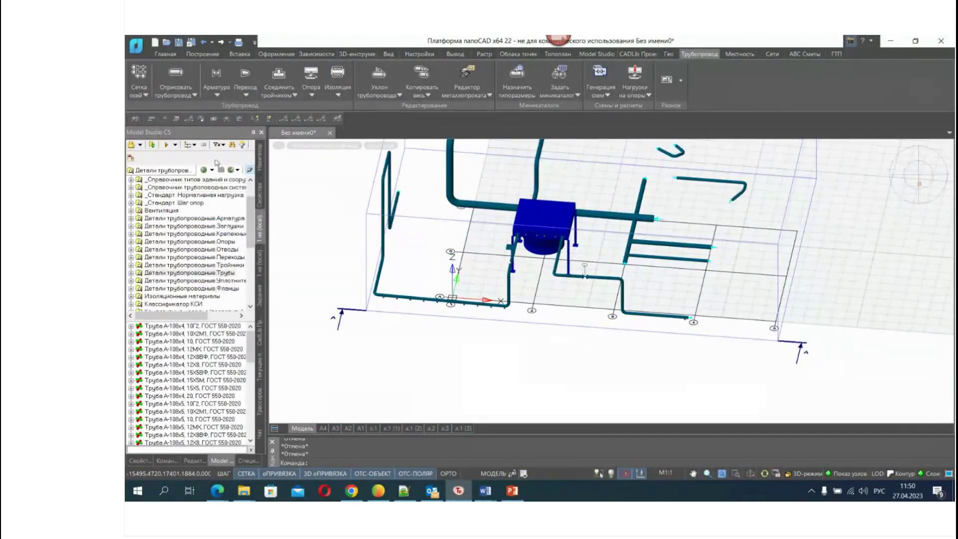
left_click(248, 461)
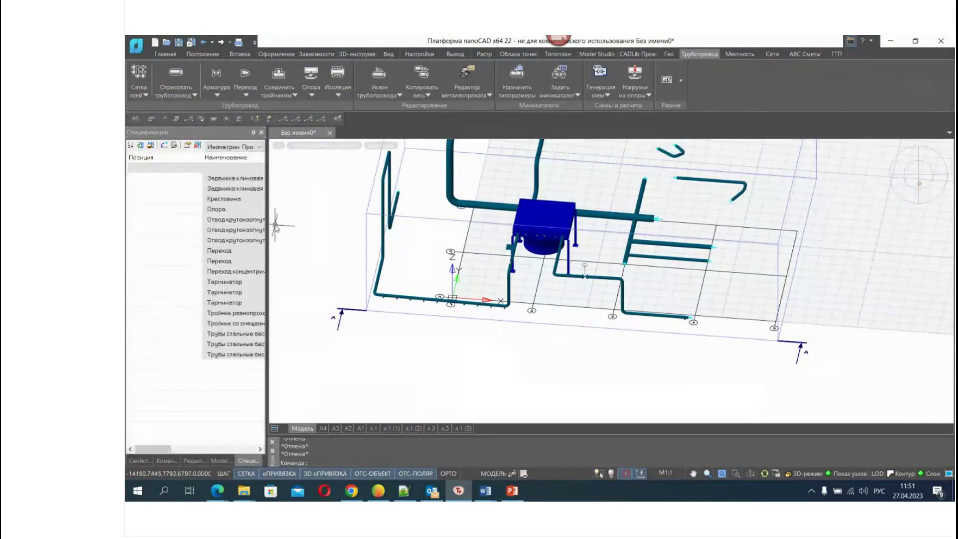
left_click_drag(268, 219, 416, 219)
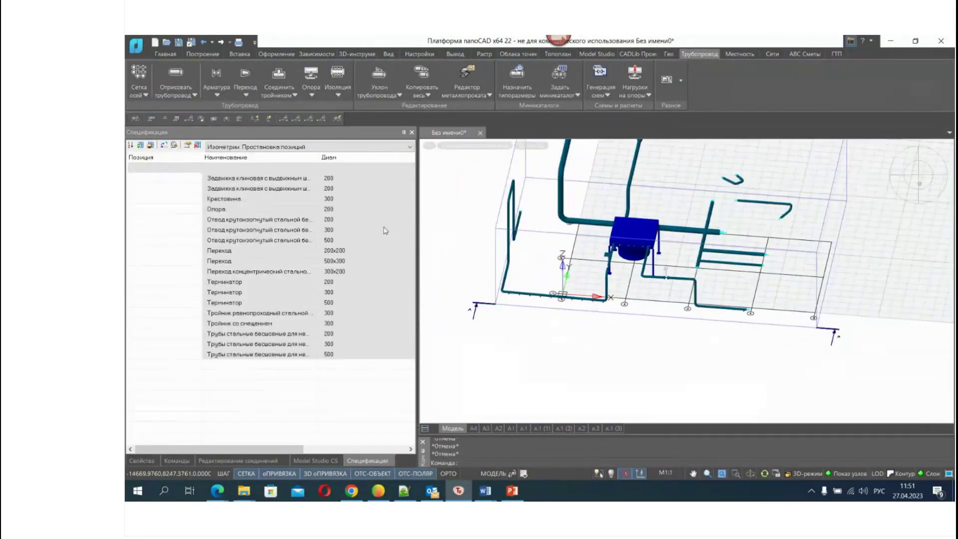
left_click(267, 147)
scroll(270, 157, "up", 2)
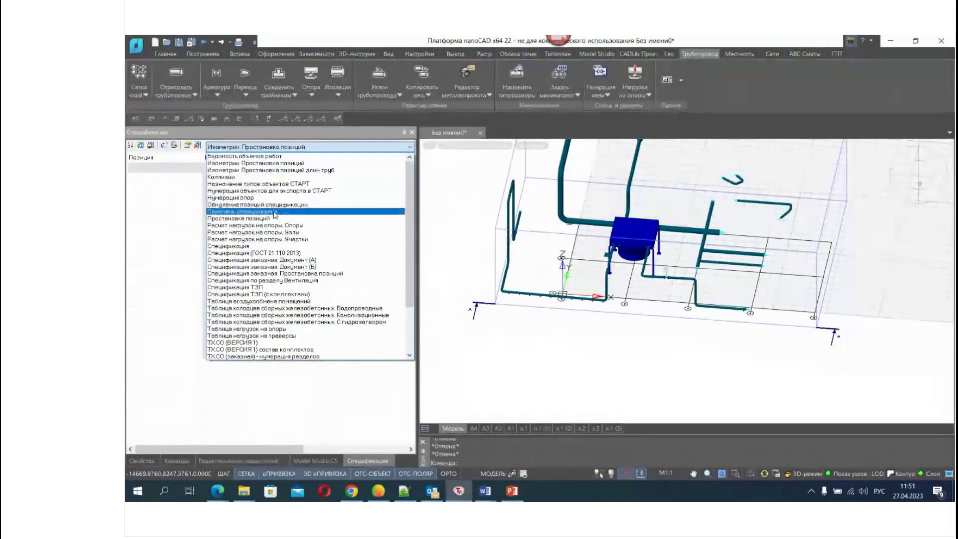
left_click(275, 260)
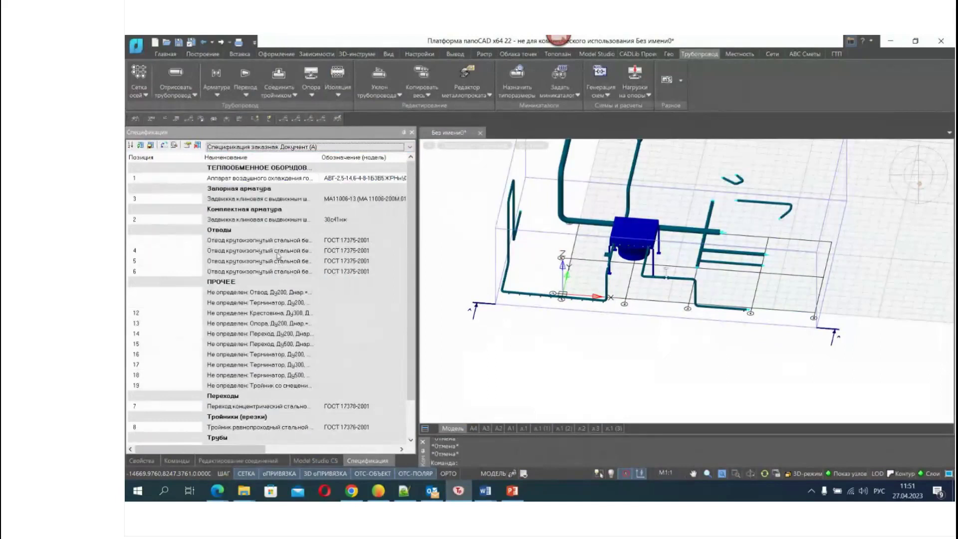
Examine the first row under Трубы with the specification expanded to full width and the Количество column widened, and narrow the table again
scroll(256, 335, "down", 2)
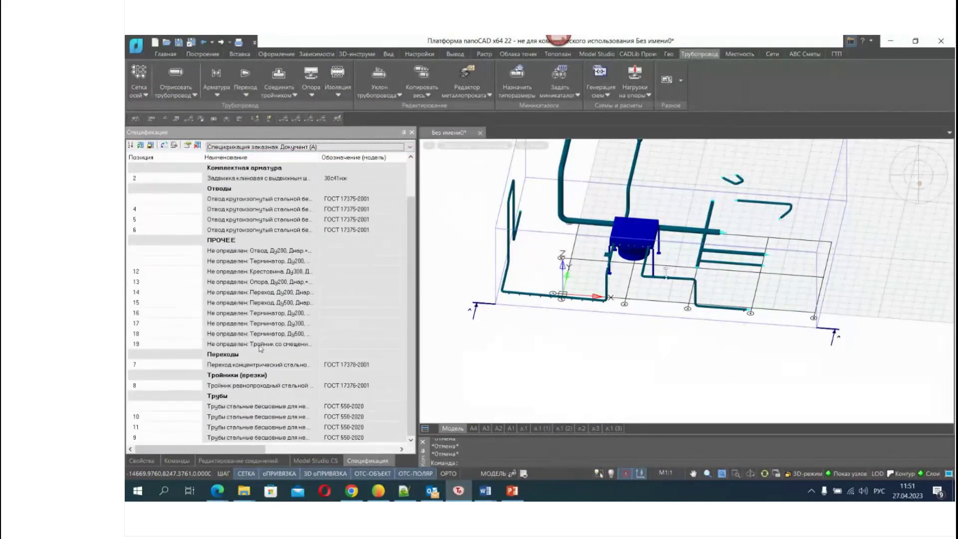
left_click(285, 408)
left_click_drag(420, 406, 952, 406)
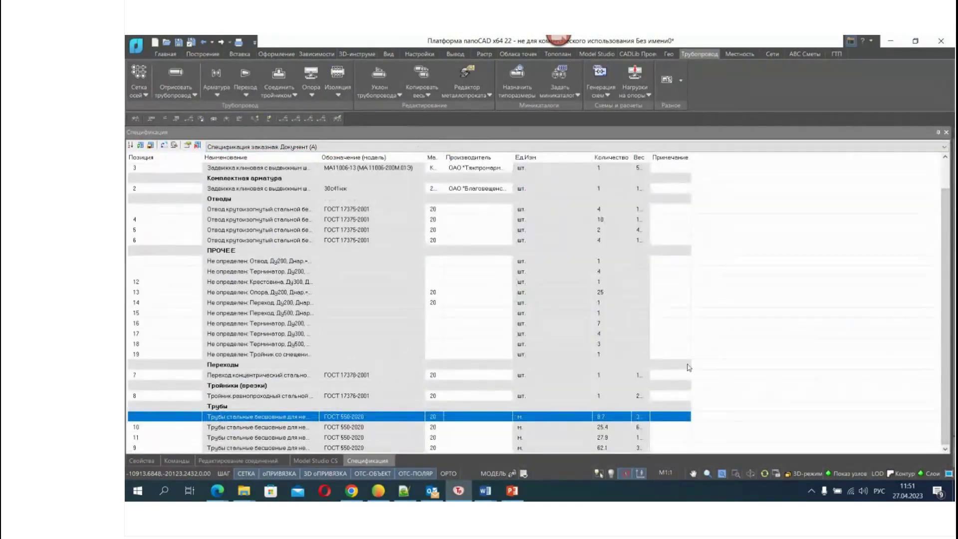
left_click_drag(630, 157, 695, 156)
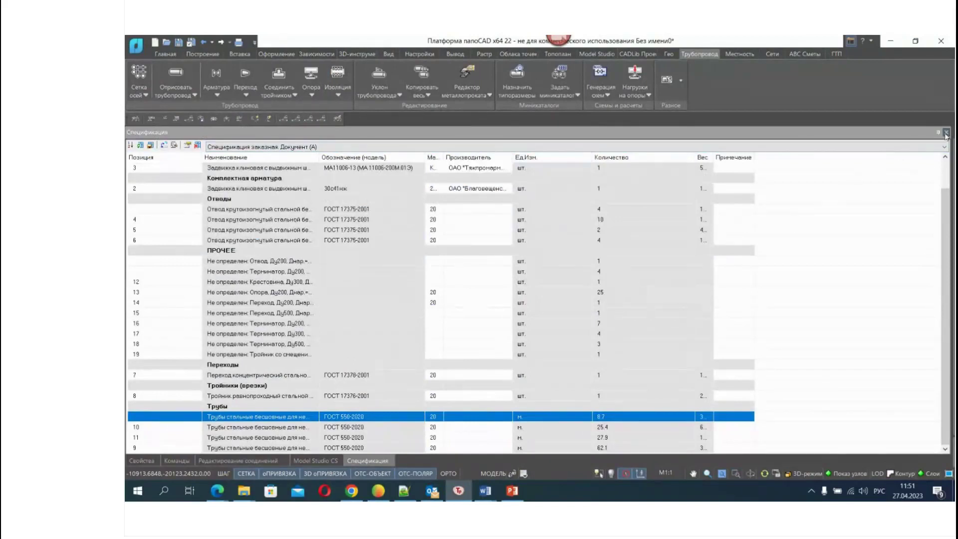
left_click_drag(952, 239, 702, 240)
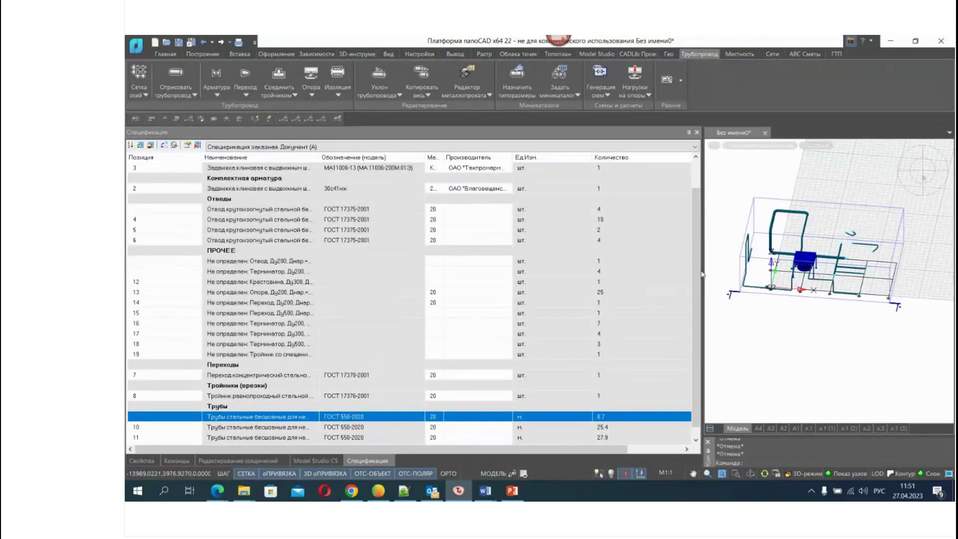
left_click_drag(703, 270, 279, 313)
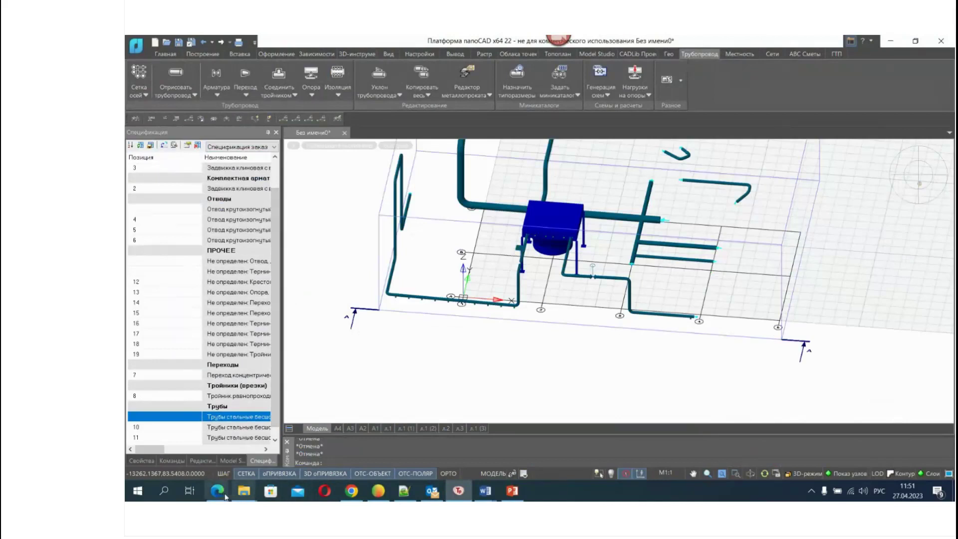
Switch to the webinar chat, read the question about changing element symbols on isometric drawings, highlight its request for examples, and return to nanoCAD
mouse_move(217, 490)
left_click(170, 469)
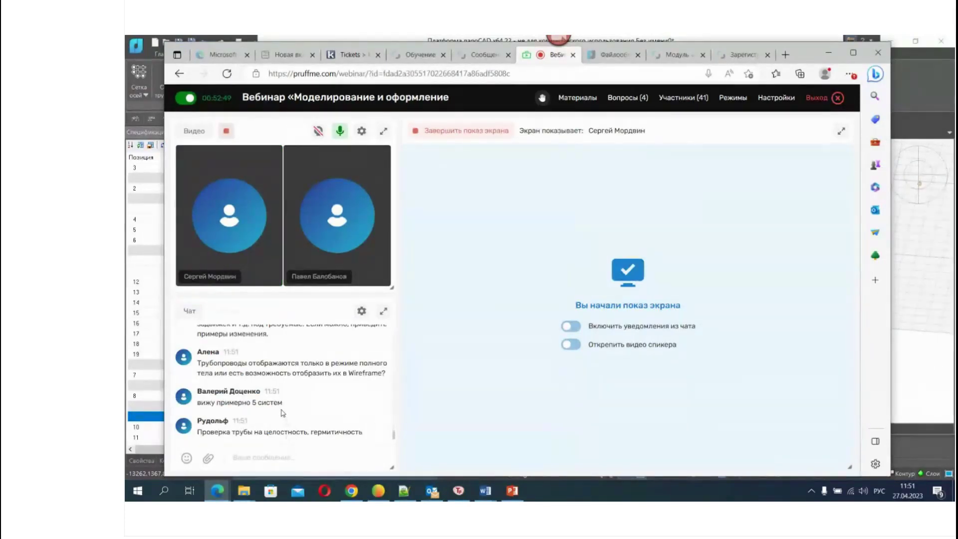
scroll(274, 386, "up", 3)
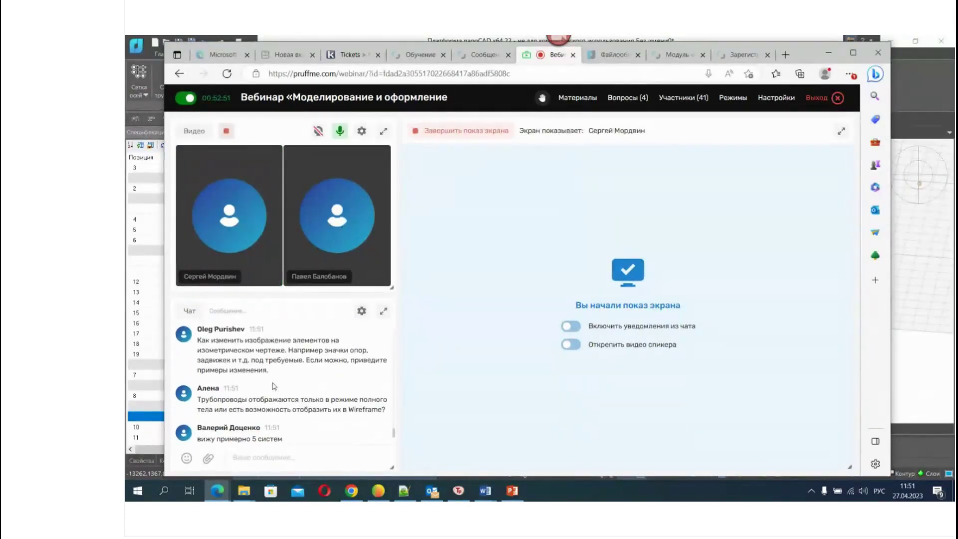
left_click(274, 388)
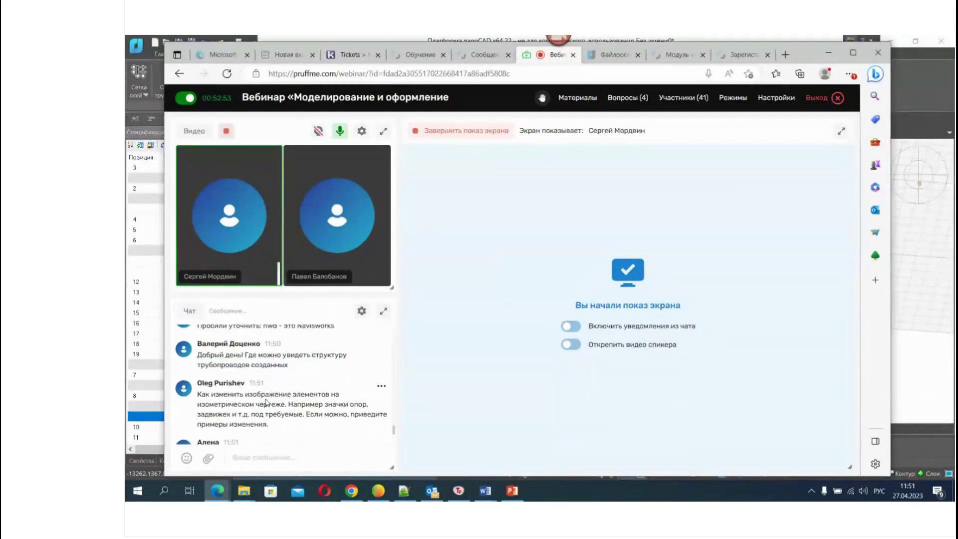
scroll(274, 394, "down", 1)
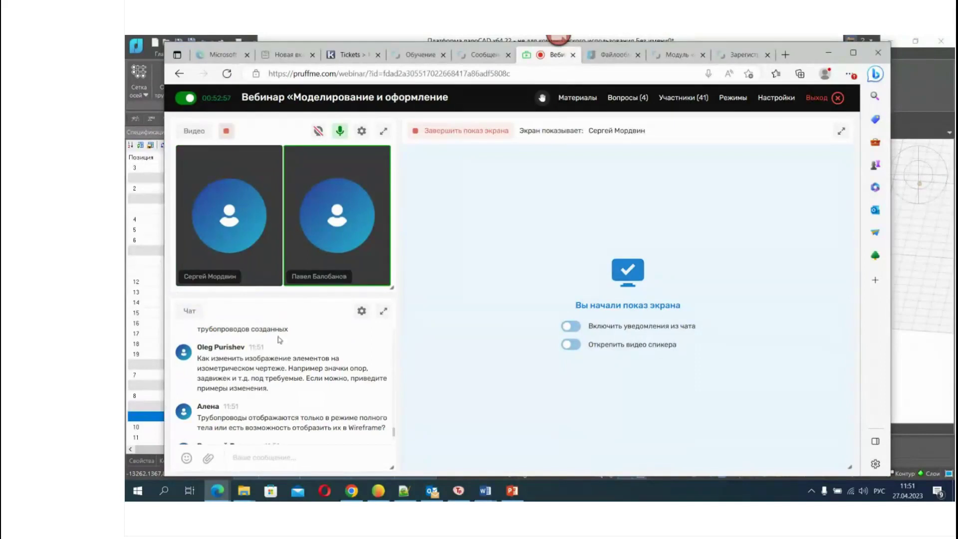
scroll(279, 340, "up", 3)
scroll(280, 344, "down", 3)
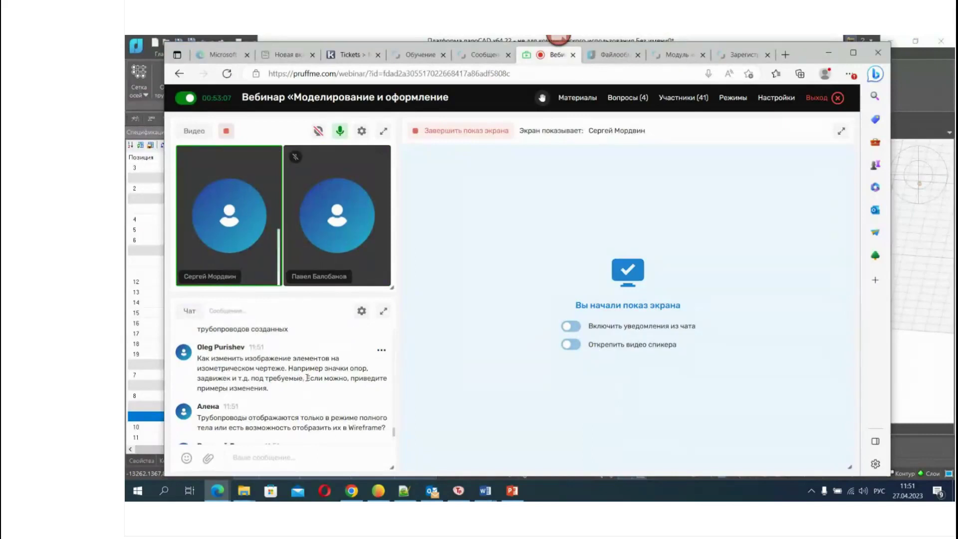
left_click_drag(307, 377, 313, 391)
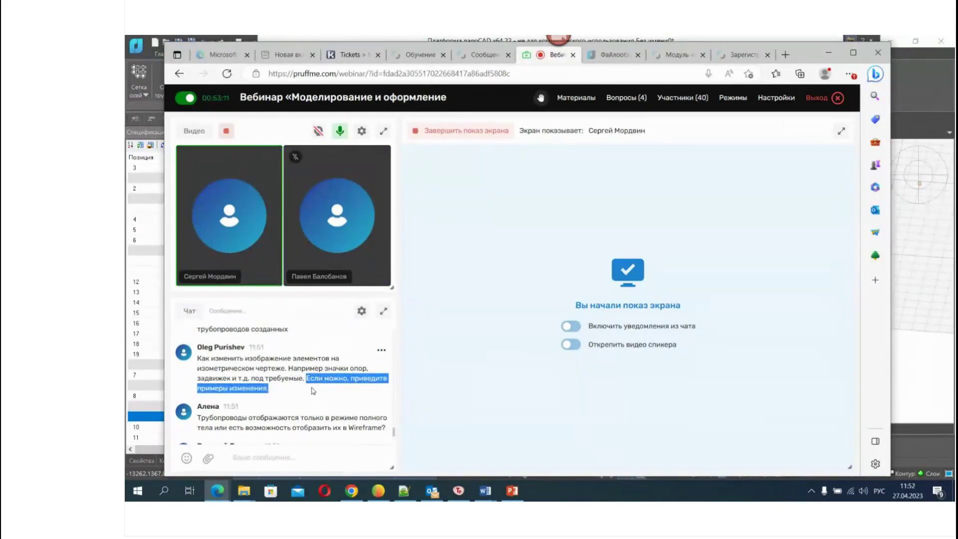
left_click(282, 398)
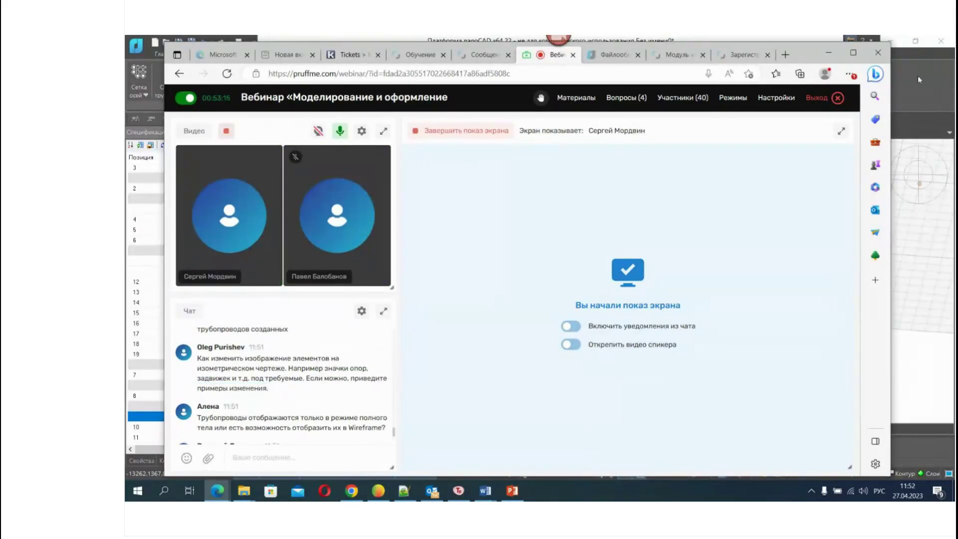
left_click(828, 53)
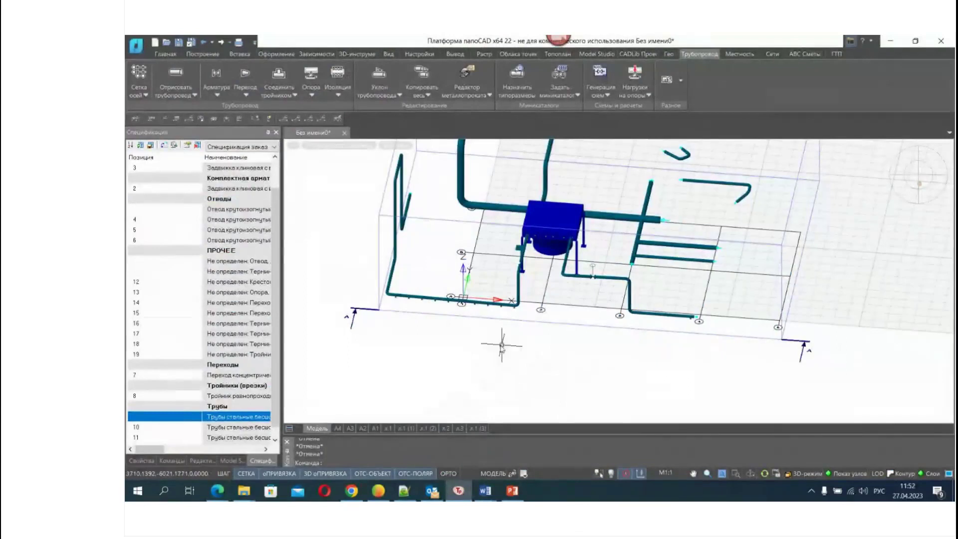
Open sheet л.1 (2), select the motorised gate valve symbol on the isometric drawing and examine its properties
left_click(428, 428)
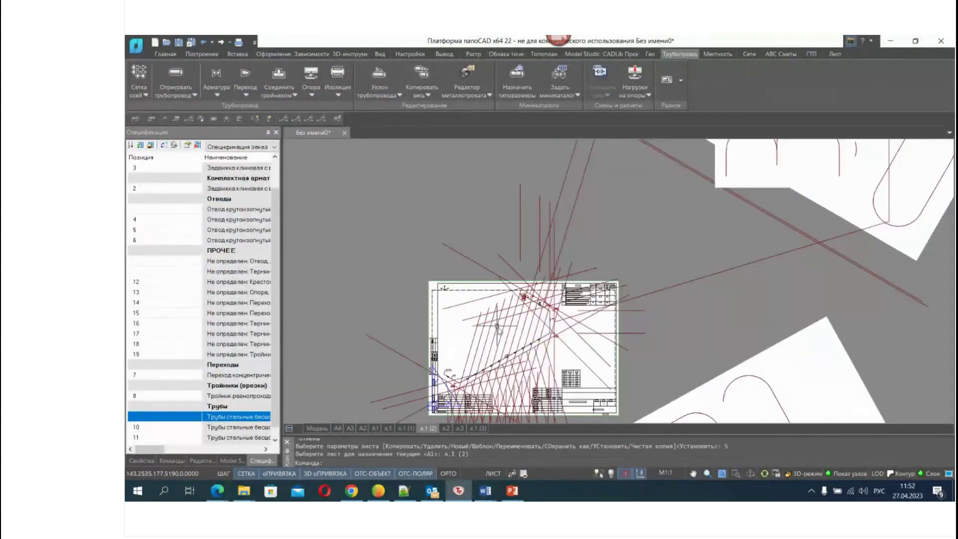
scroll(498, 327, "up", 10)
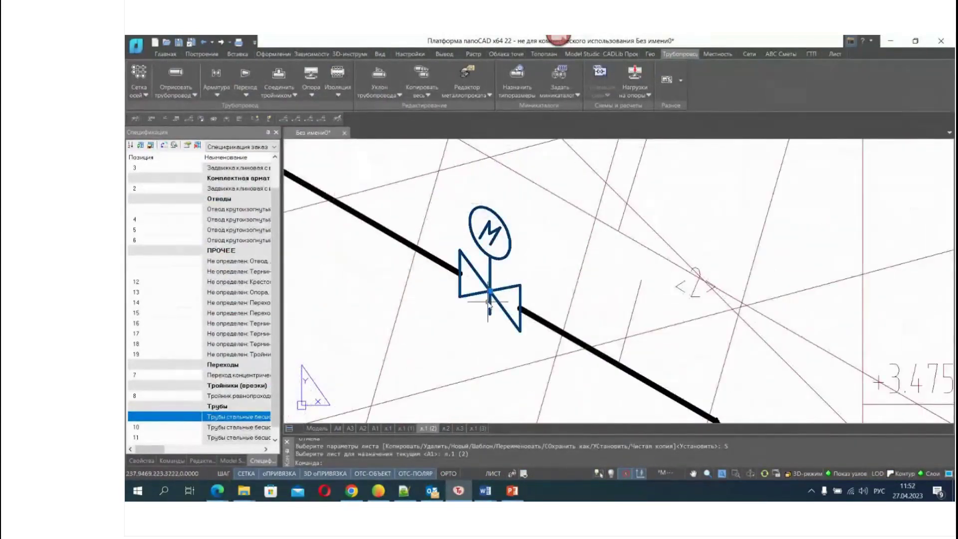
double_click(492, 277)
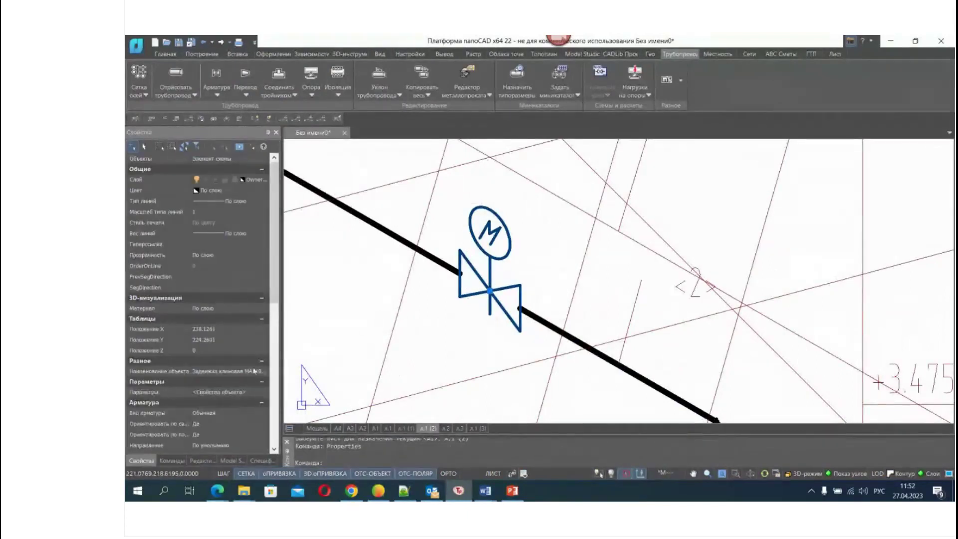
scroll(273, 304, "down", 4)
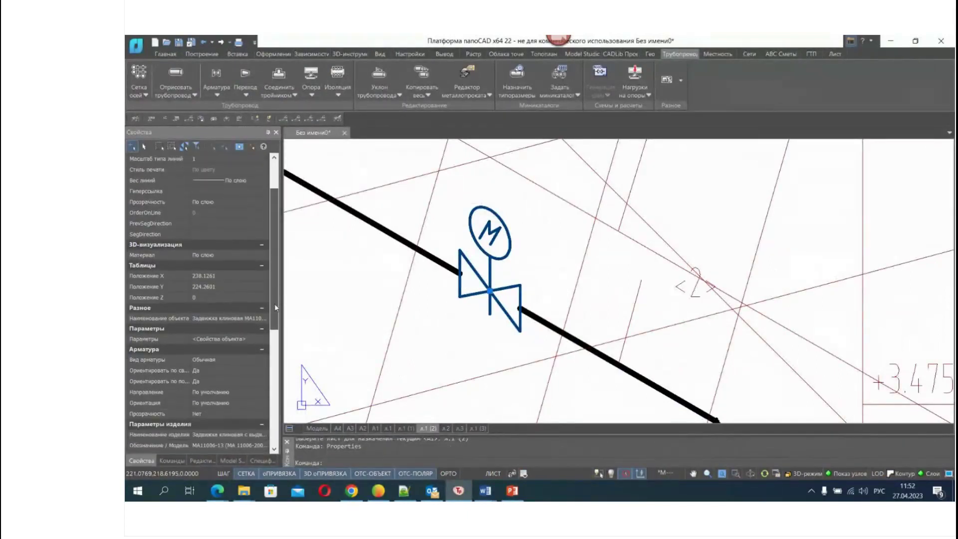
left_click_drag(273, 323, 280, 422)
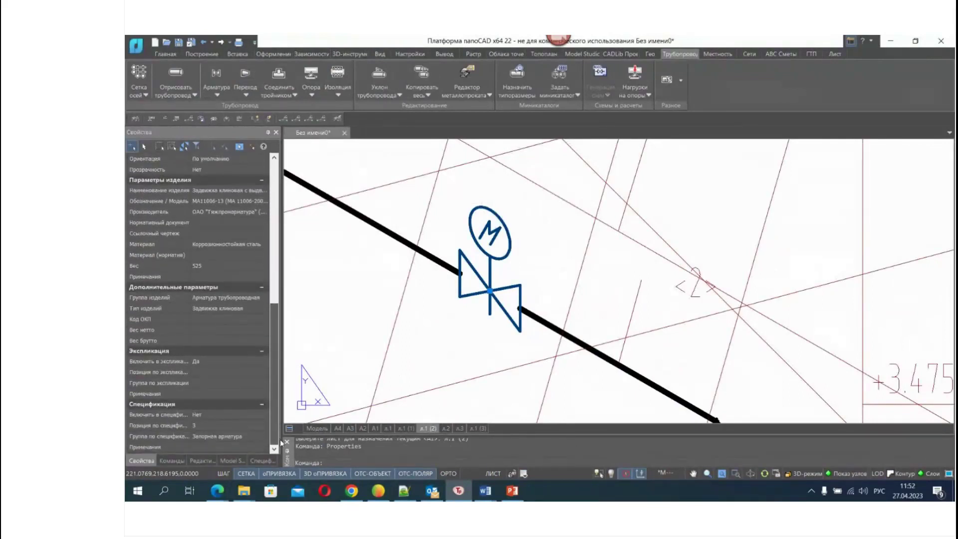
left_click_drag(280, 430, 282, 349)
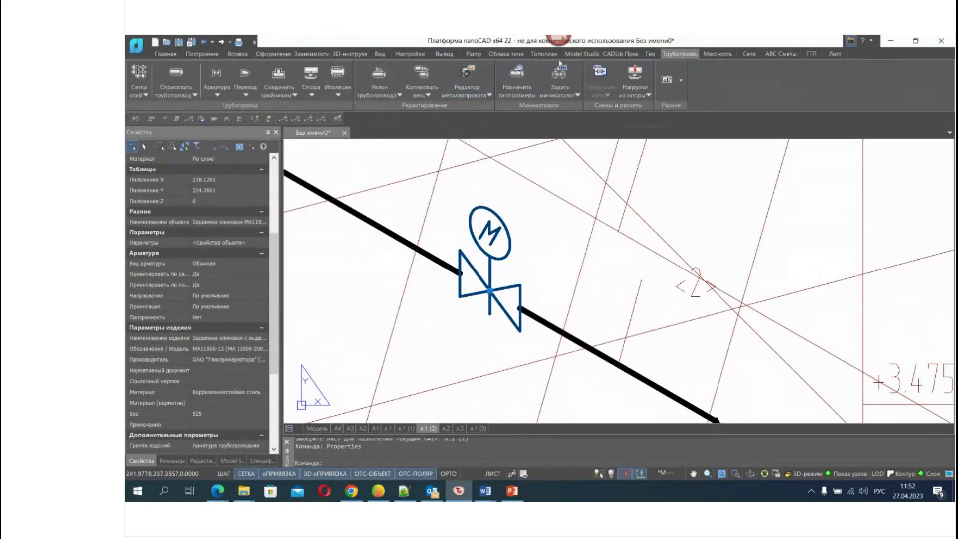
left_click(579, 54)
left_click(588, 97)
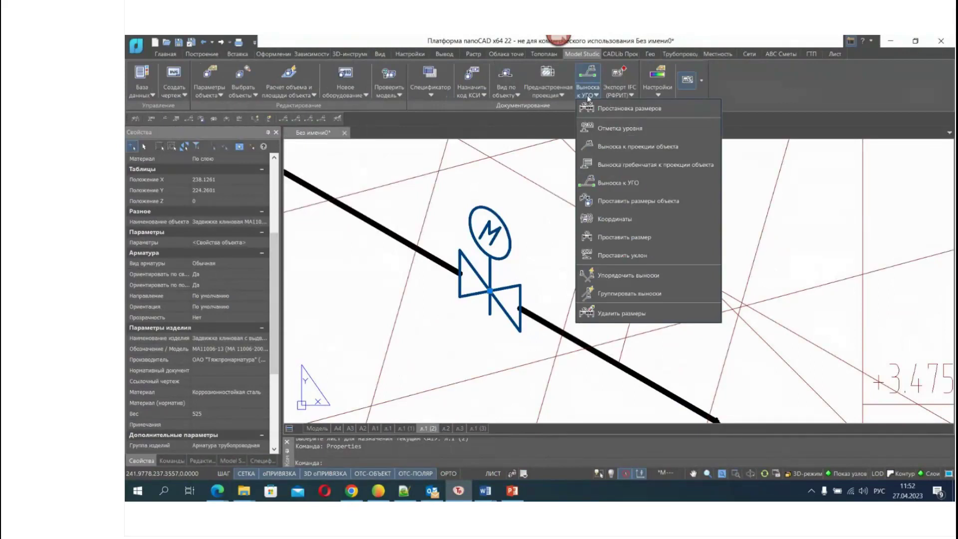
left_click(587, 95)
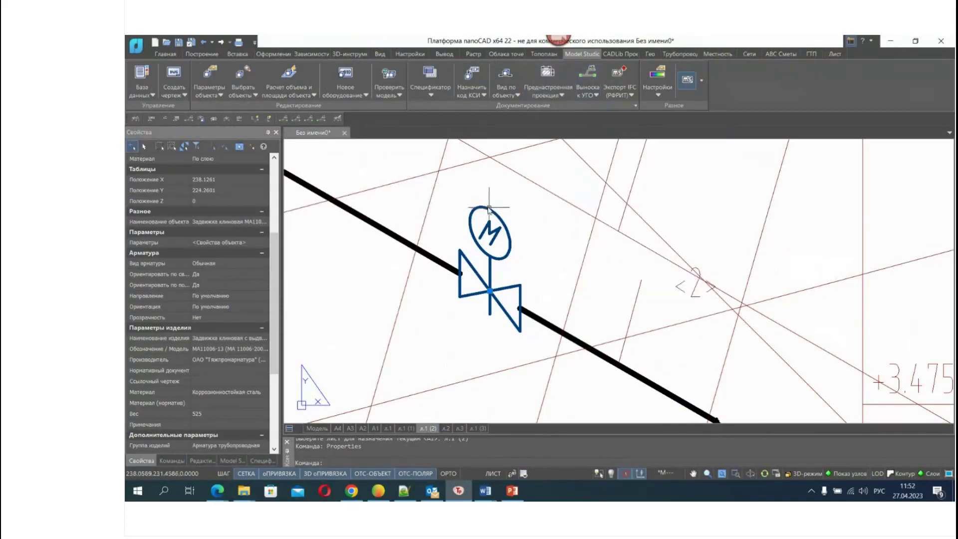
left_click(209, 92)
left_click(208, 93)
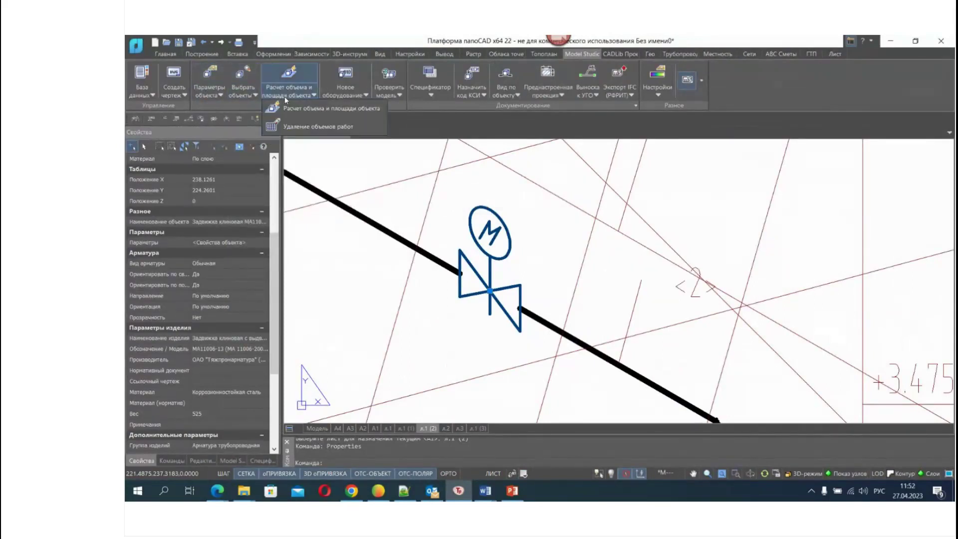
left_click(362, 95)
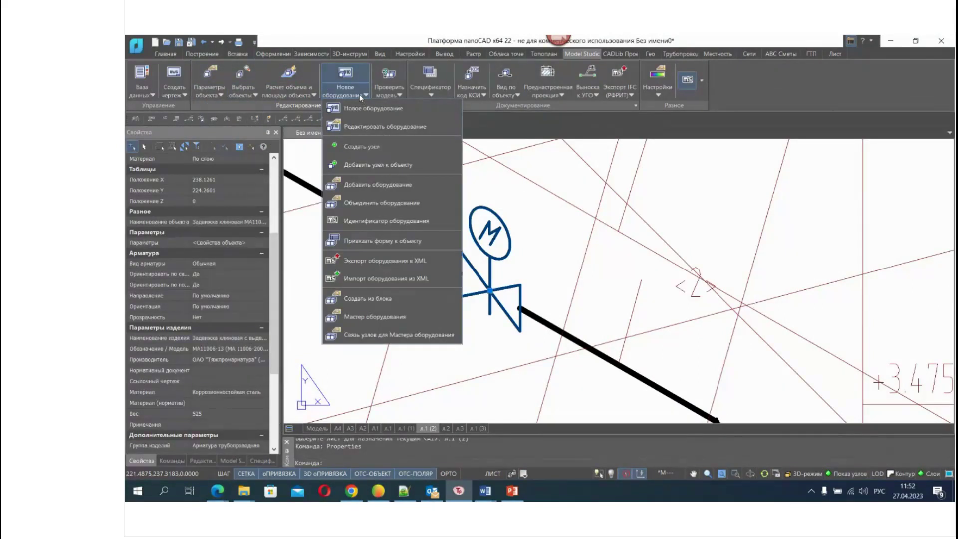
left_click(360, 95)
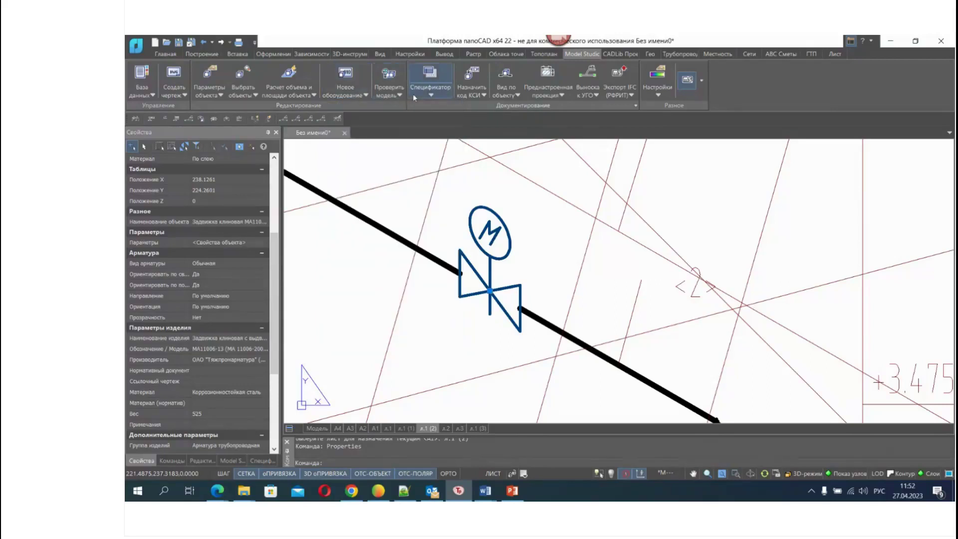
Generate a Таблица линий и УГО for the gate valve symbol and the adjoining pipeline, placing it outside the sheet beside the specification table
left_click(433, 95)
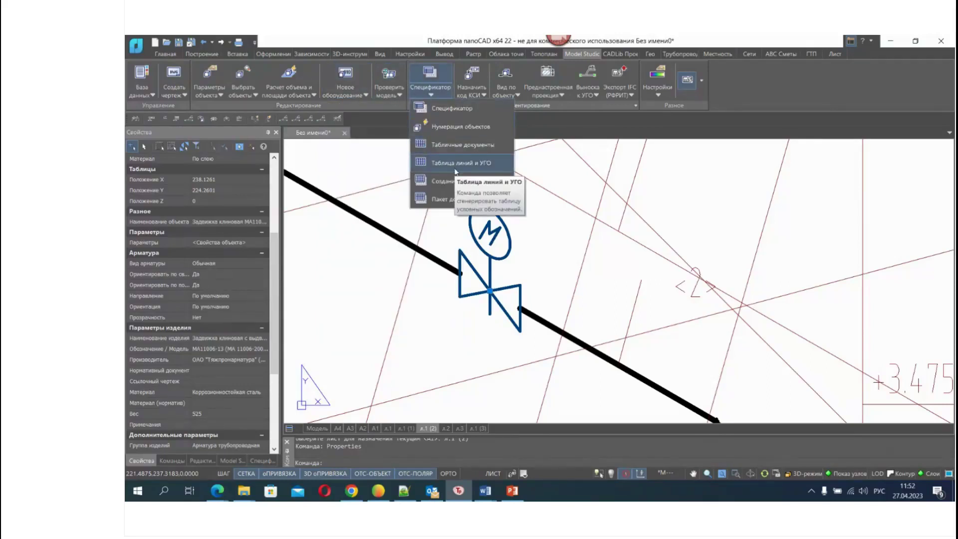
left_click(461, 163)
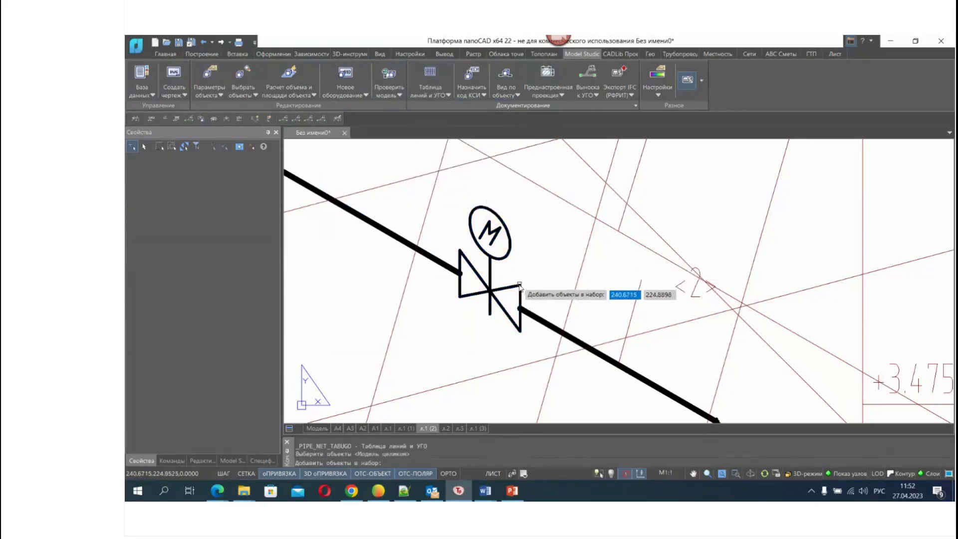
left_click(520, 304)
left_click(536, 321)
key("Return")
scroll(478, 351, "down", 5)
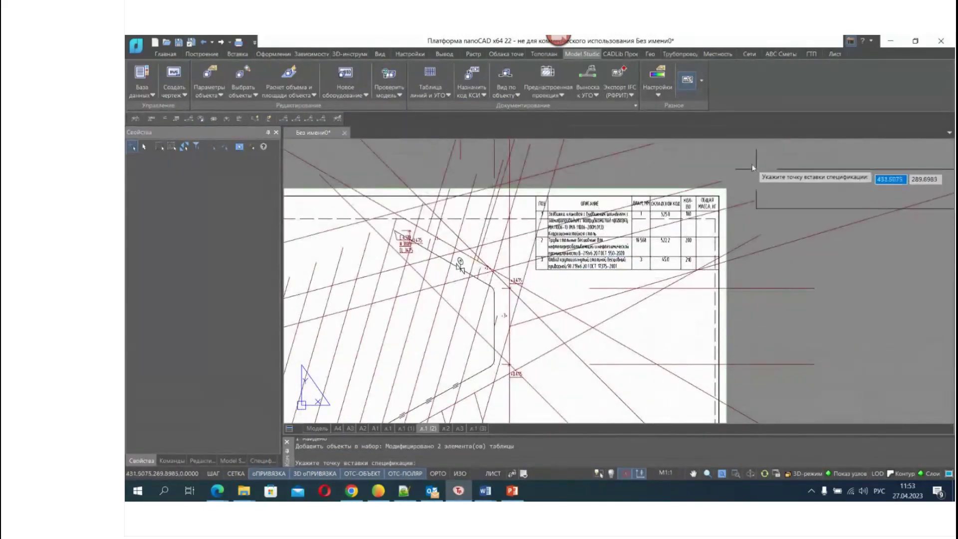
left_click(783, 235)
Examine the valve symbol and description in the inserted УСЛОВНЫЕ ОБОЗНАЧЕНИЯ table, and delete the table
scroll(723, 210, "up", 3)
scroll(648, 194, "up", 4)
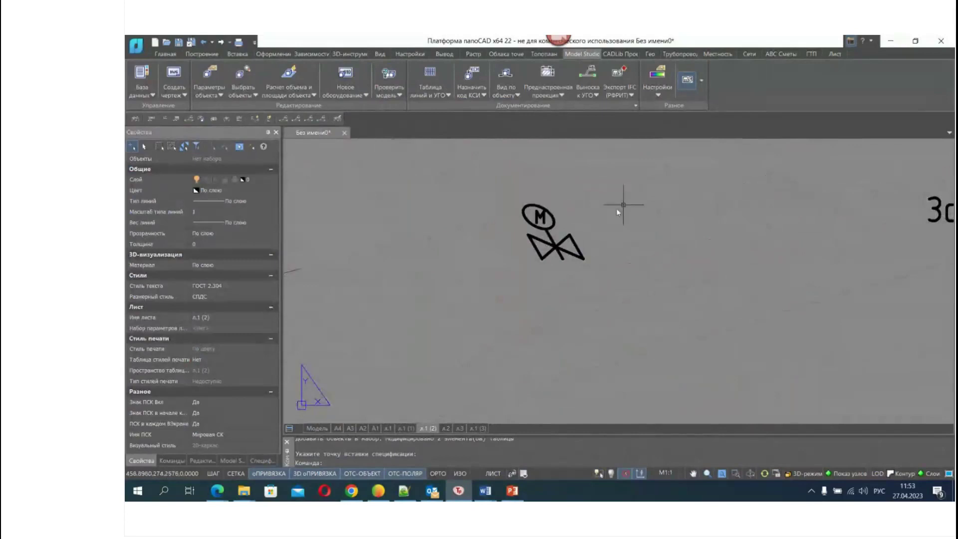
left_click(549, 242)
scroll(552, 239, "down", 5)
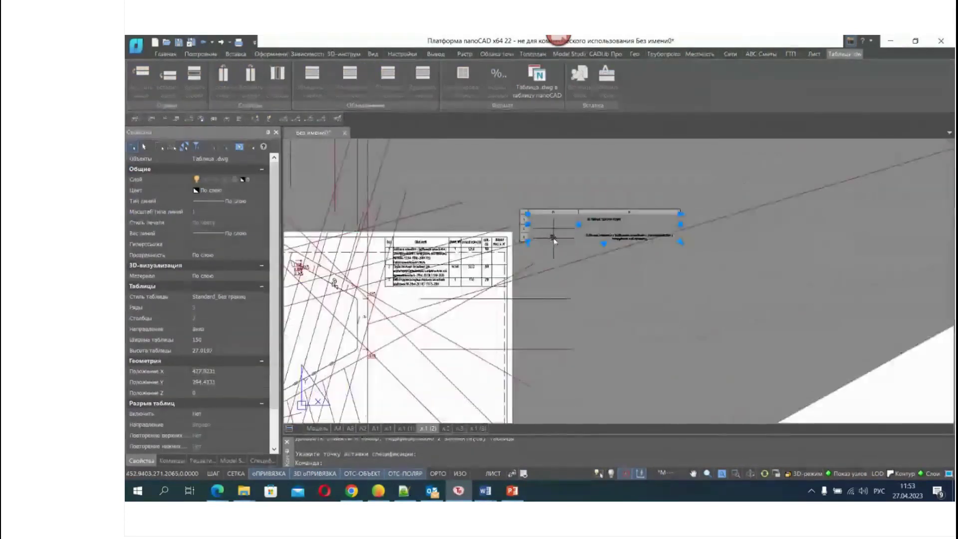
scroll(613, 240, "up", 2)
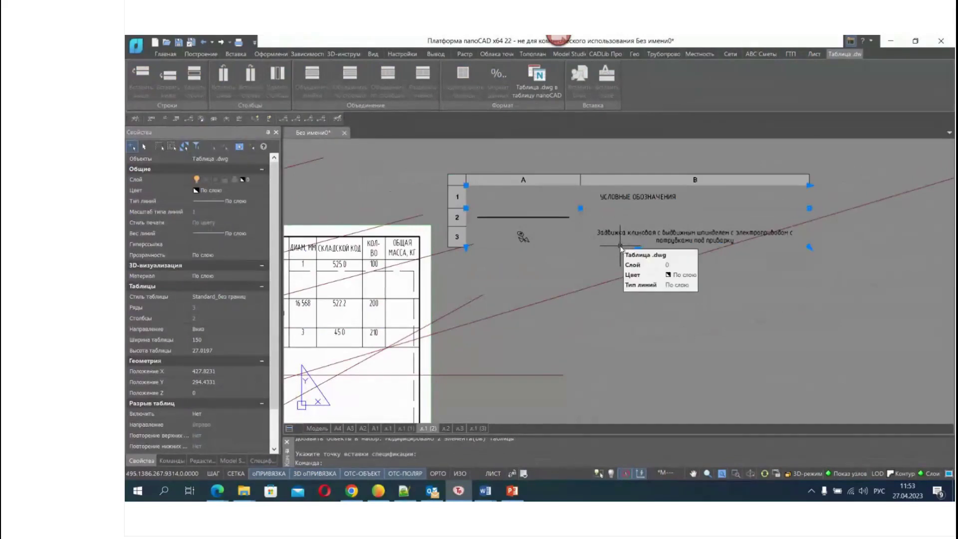
key("Delete")
scroll(539, 298, "down", 2)
mouse_move(500, 304)
middle_mouse_down()
mouse_move(686, 205)
mouse_move(723, 200)
middle_mouse_up()
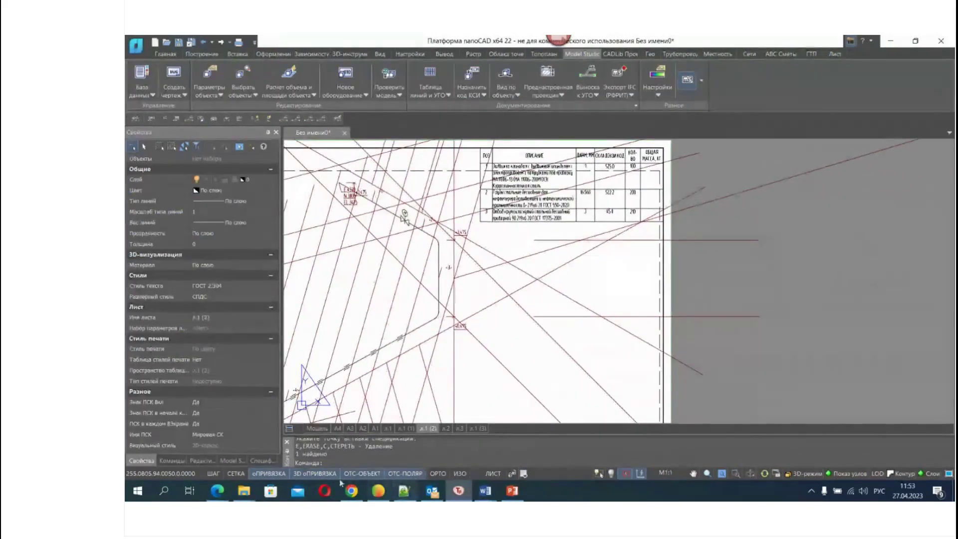
Switch to the webinar chat, read the question about displaying pipelines in Wireframe, and return to nanoCAD
mouse_move(217, 491)
left_click(172, 456)
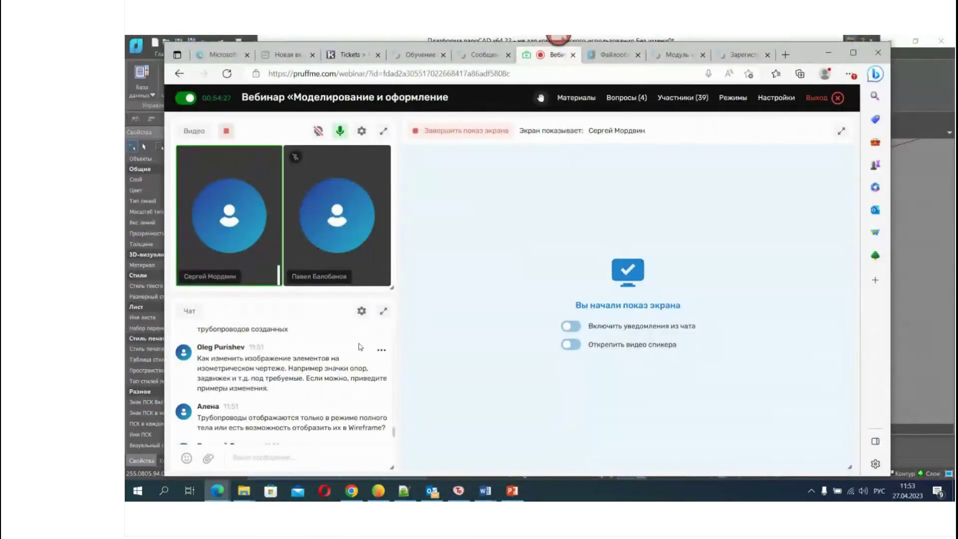
scroll(287, 374, "up", 1)
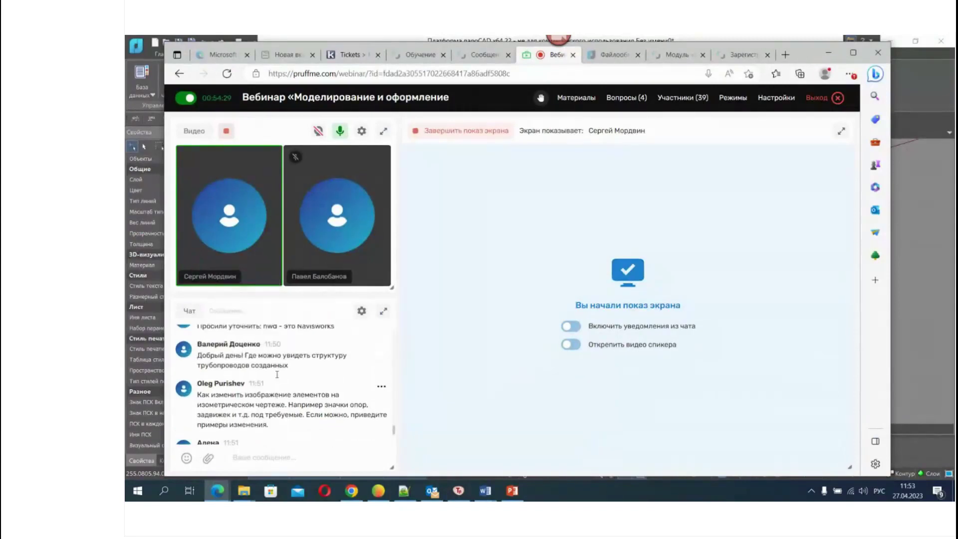
scroll(278, 398, "down", 3)
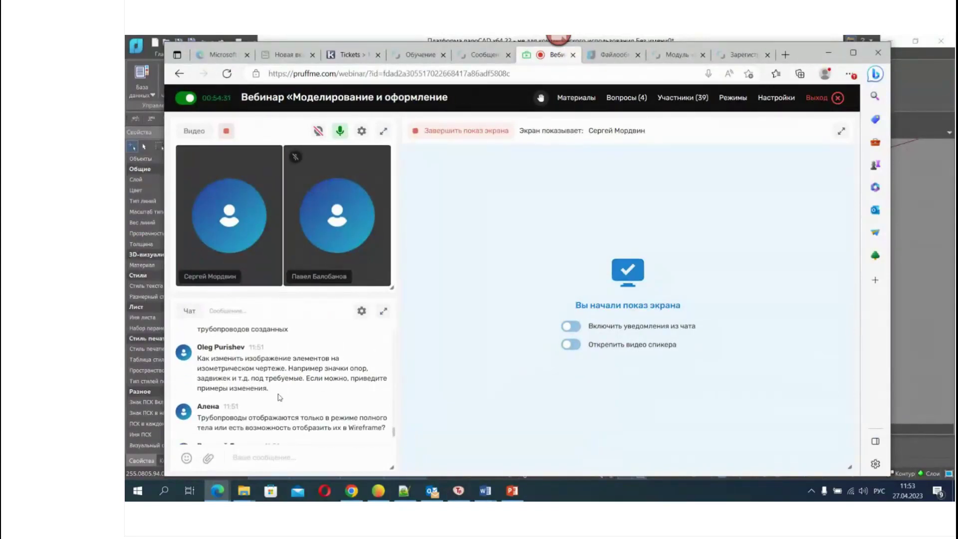
scroll(209, 390, "down", 1)
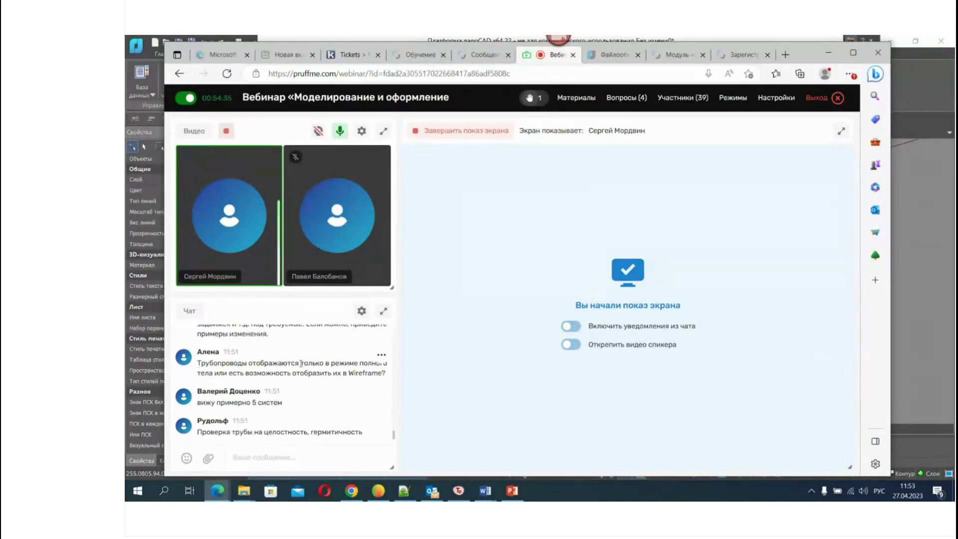
scroll(318, 378, "up", 2)
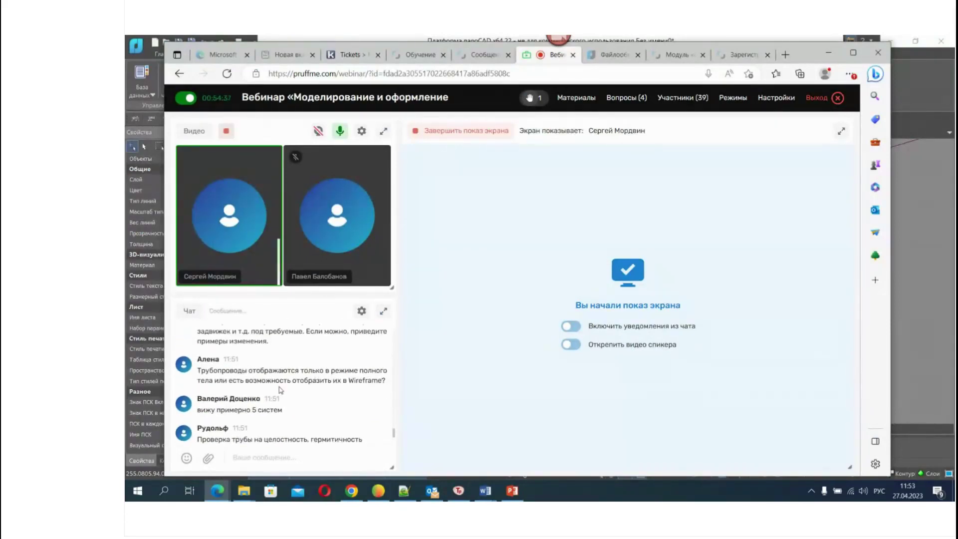
scroll(280, 389, "down", 2)
scroll(329, 380, "up", 1)
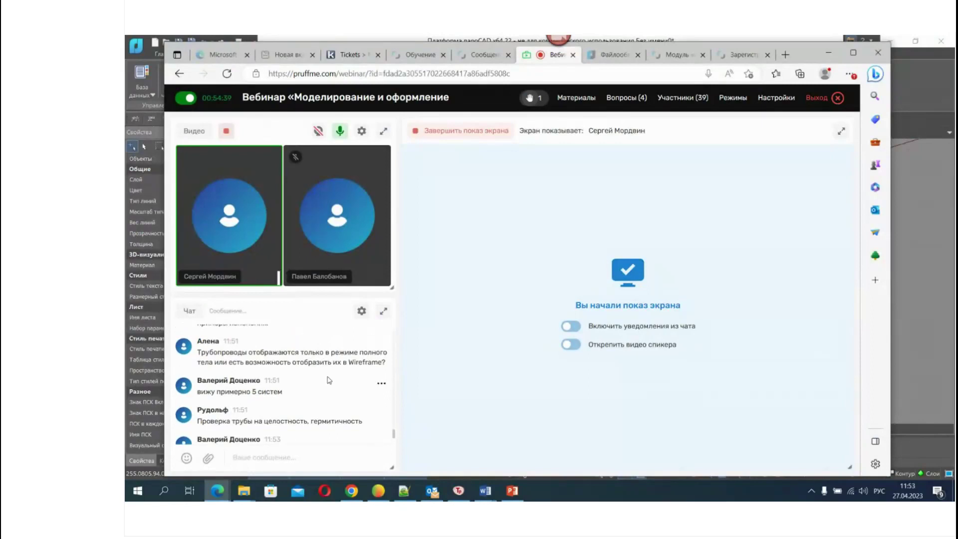
left_click(828, 52)
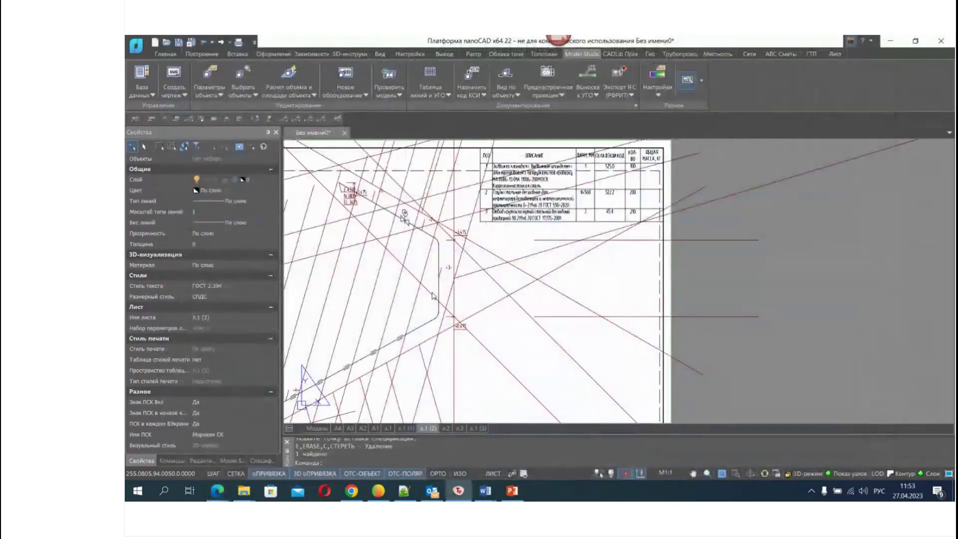
Return to the model space and display the model in the 2D-каркас visual style
left_click(316, 428)
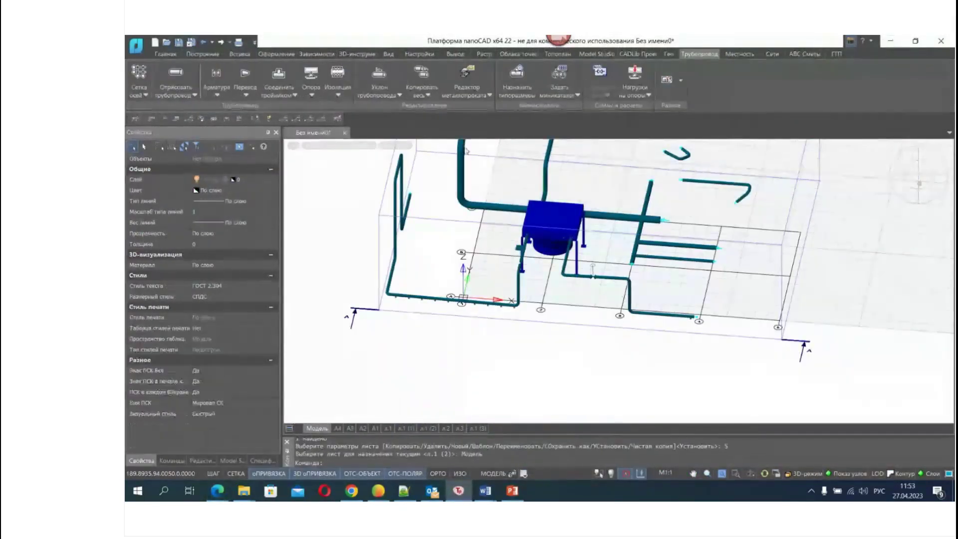
left_click(396, 146)
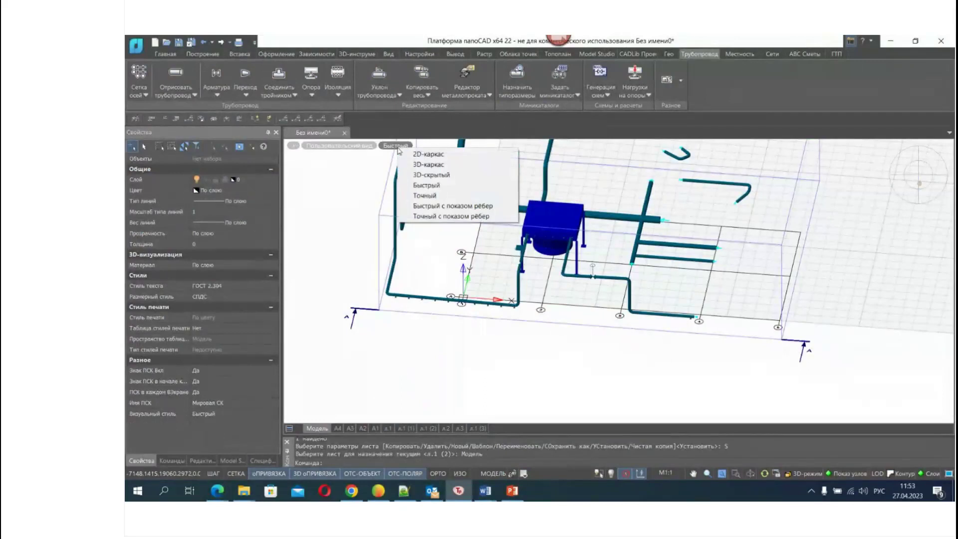
left_click(428, 154)
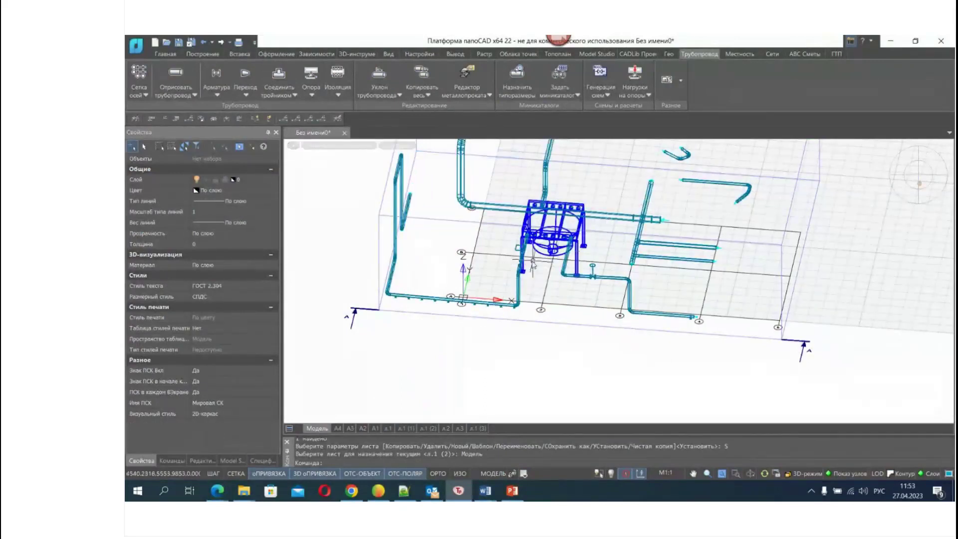
Display the model in the Точный, Быстрый с показом рёбер and Точный с показом рёбер visual styles in turn
left_click(392, 145)
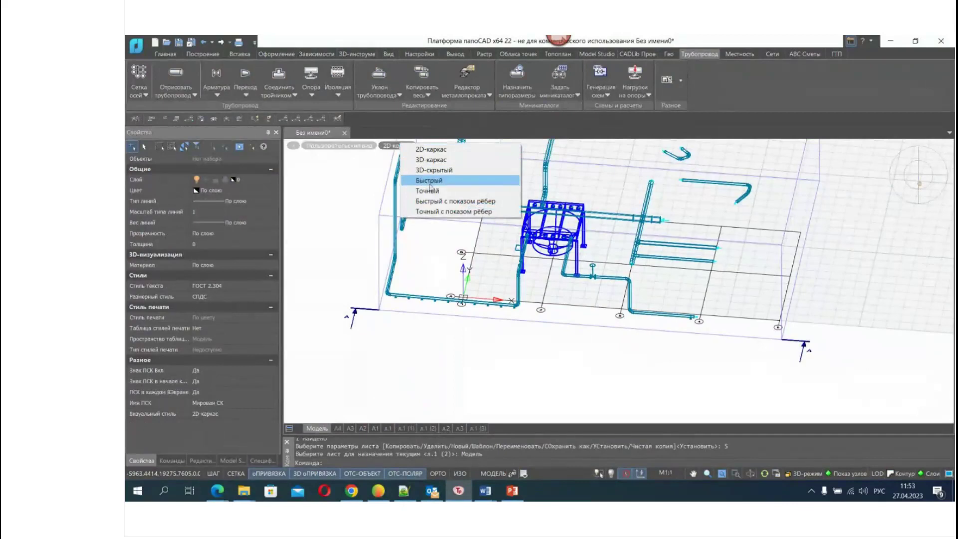
left_click(452, 201)
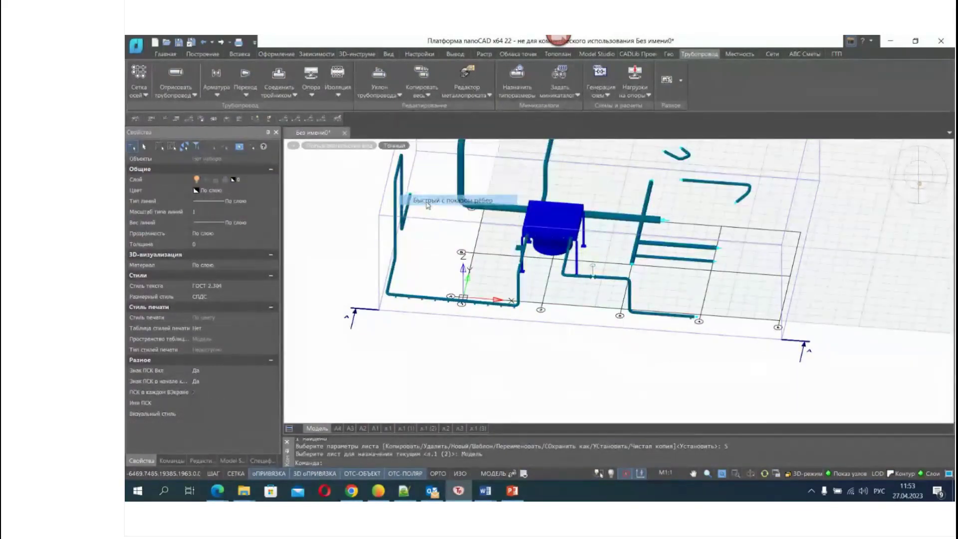
left_click(410, 145)
left_click(449, 217)
Display the model in the 3D-каркас visual style and examine the pipelines and equipment up close
left_click(413, 145)
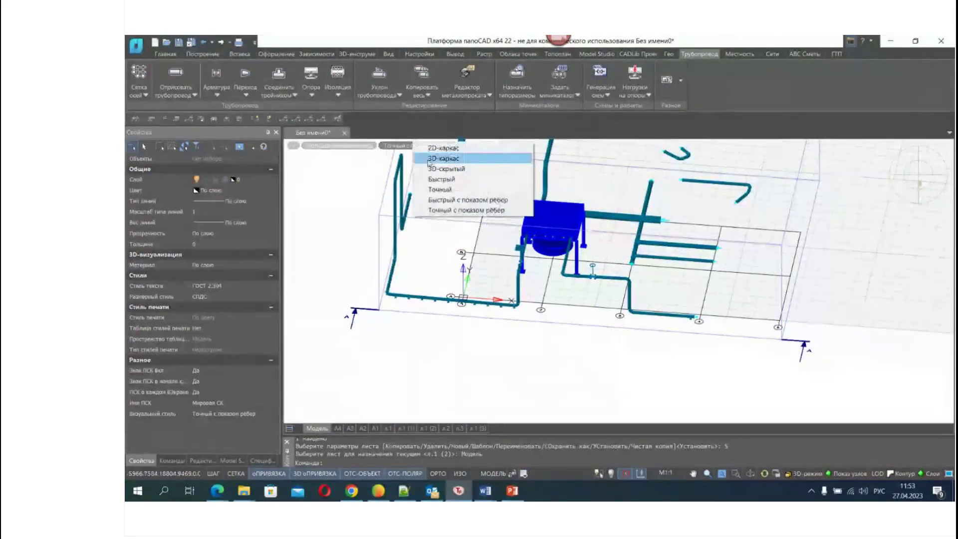
left_click(440, 159)
scroll(478, 206, "up", 5)
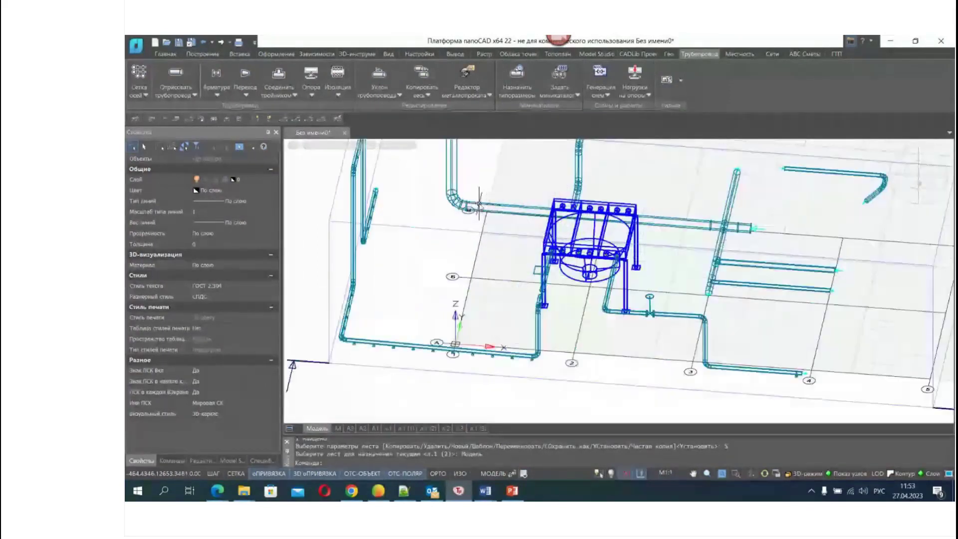
scroll(479, 205, "down", 5)
scroll(619, 194, "up", 3)
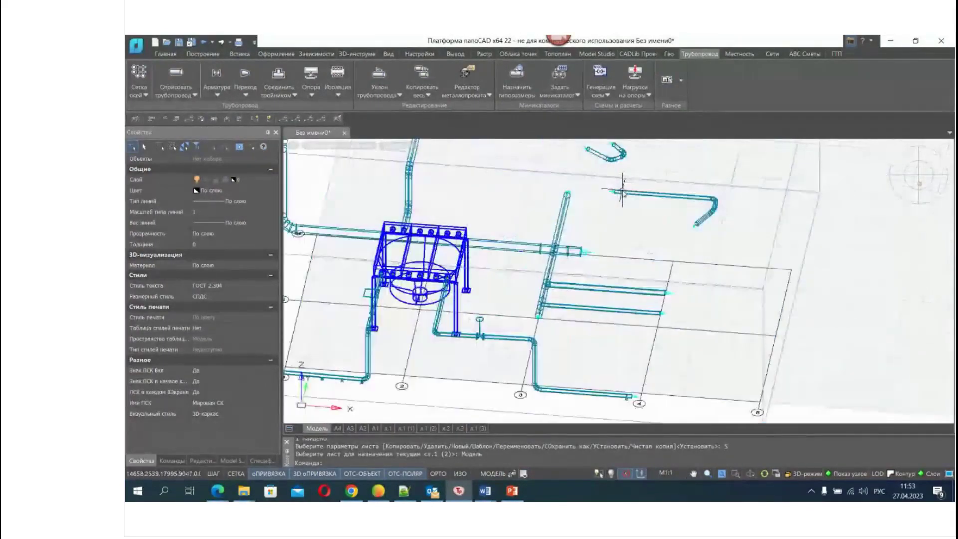
Show the model in the 3D-скрытый visual style, and set the visual style back to Быстрый
left_click(395, 146)
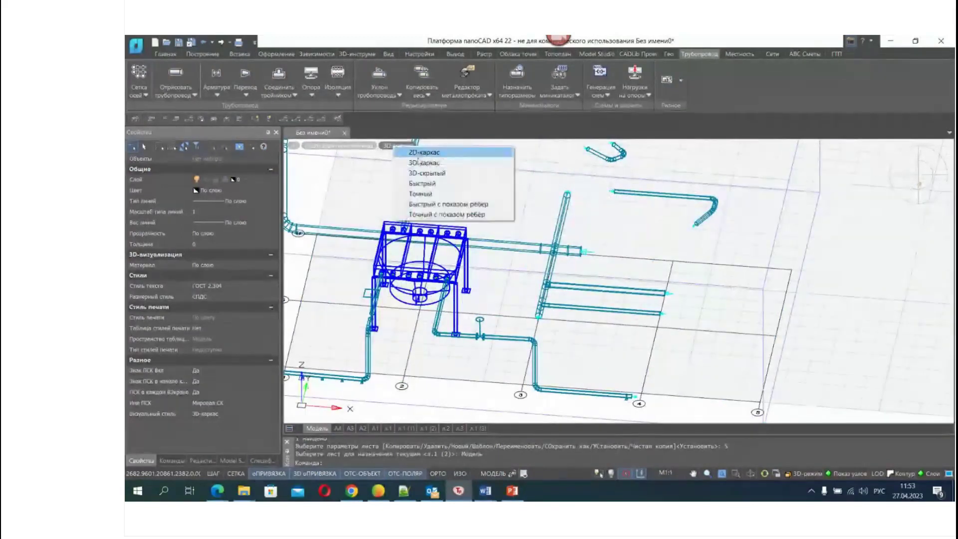
left_click(427, 173)
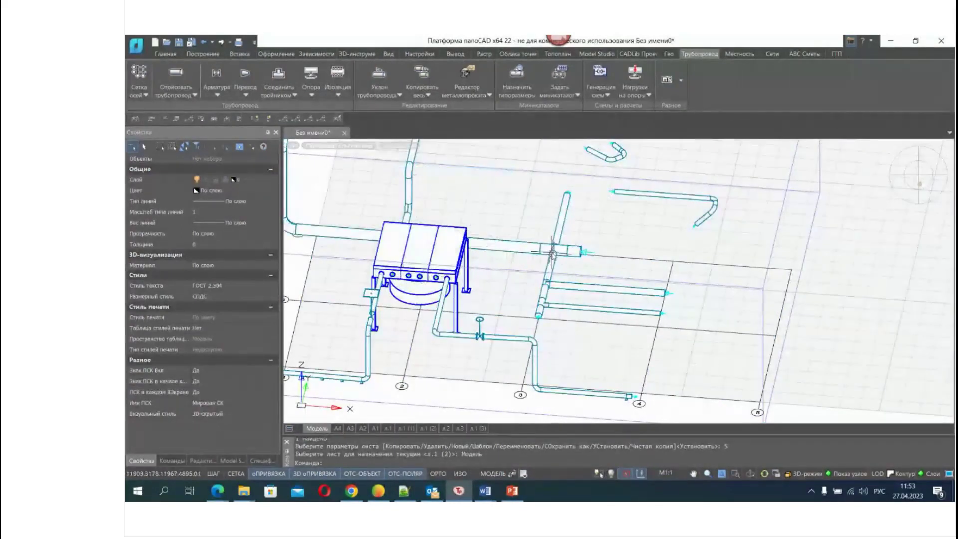
left_click(400, 145)
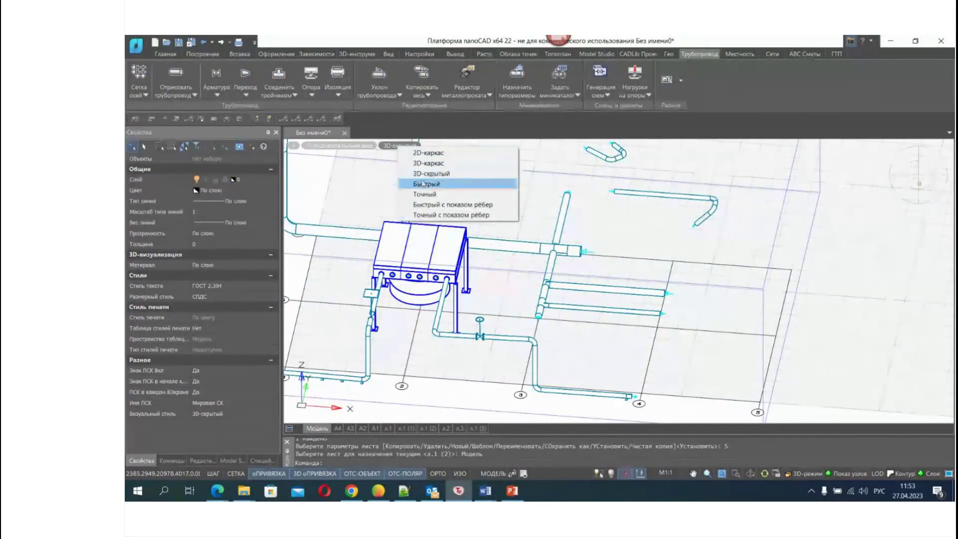
left_click(424, 184)
scroll(499, 225, "up", 2)
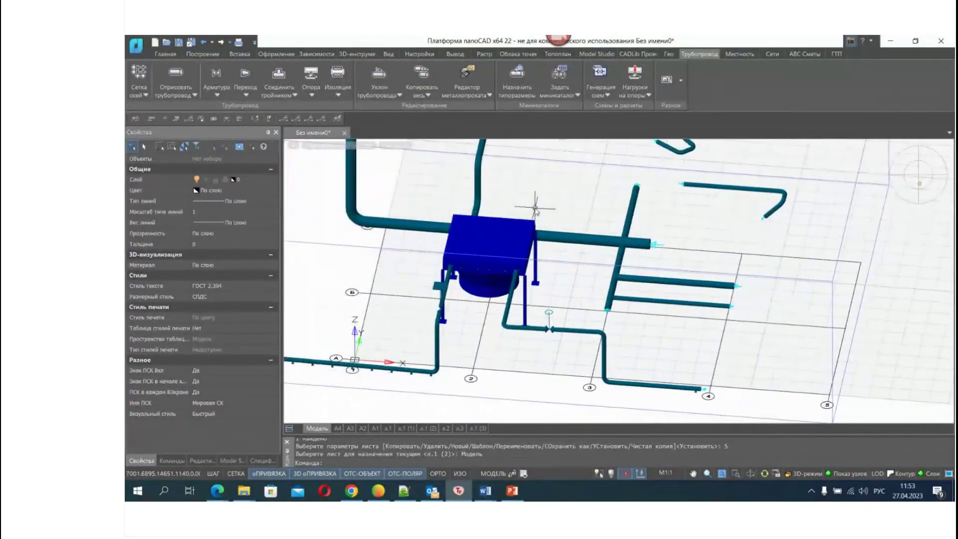
Switch to the webinar chat, read the participants' latest messages about pipe integrity and microphone access, and return to nanoCAD
left_click(218, 490)
left_click(193, 451)
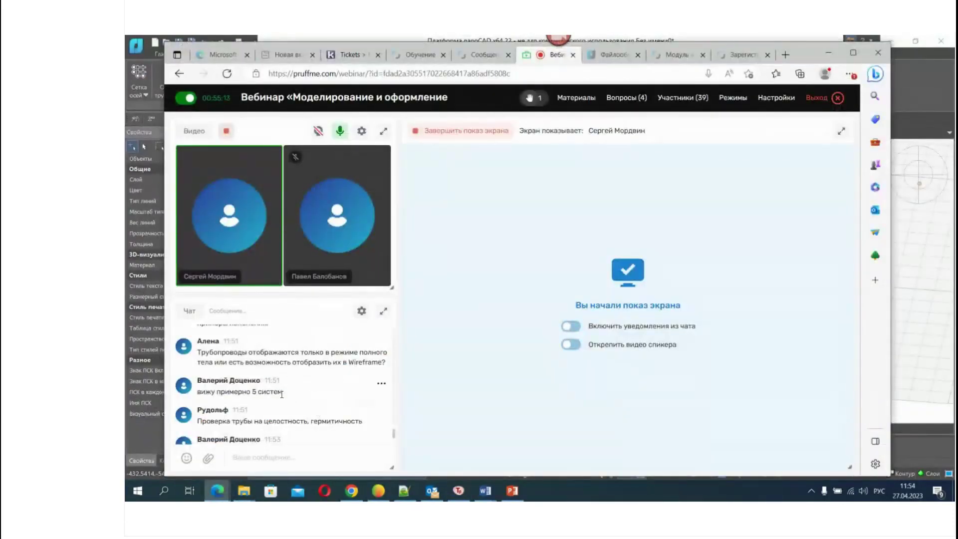
scroll(282, 395, "down", 1)
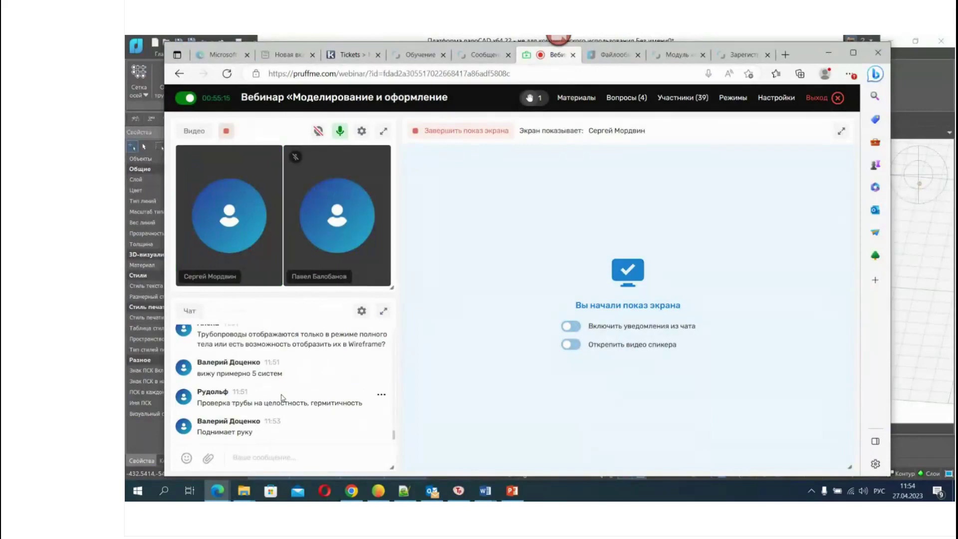
left_click(828, 53)
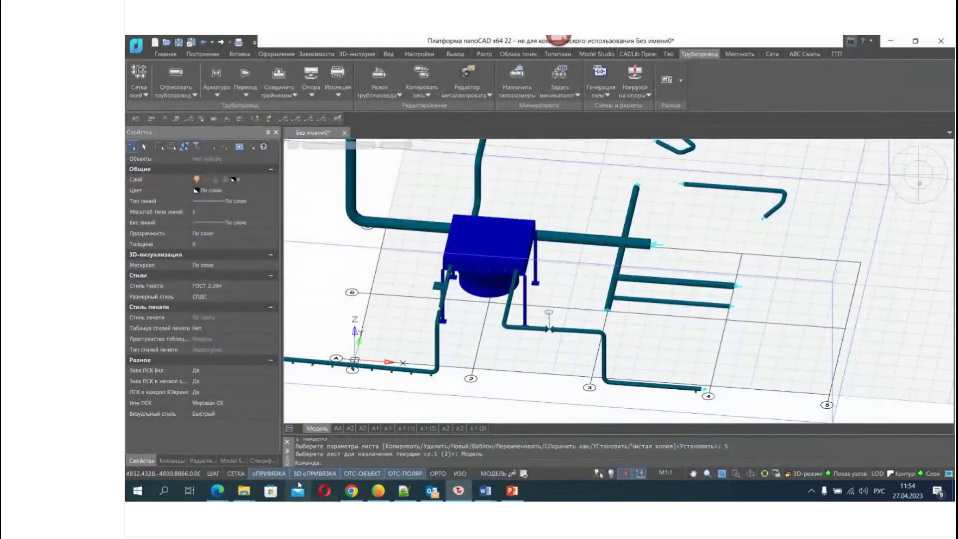
left_click(217, 491)
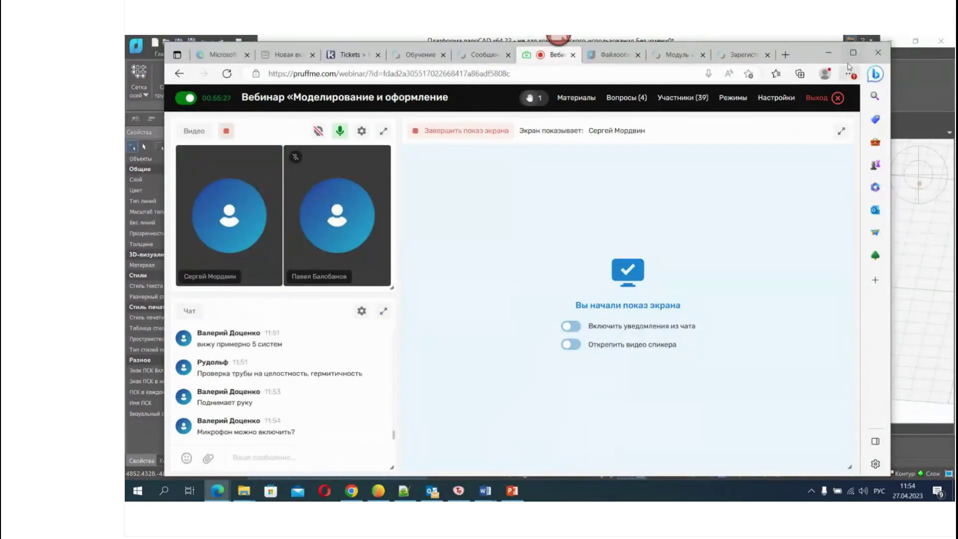
left_click(829, 52)
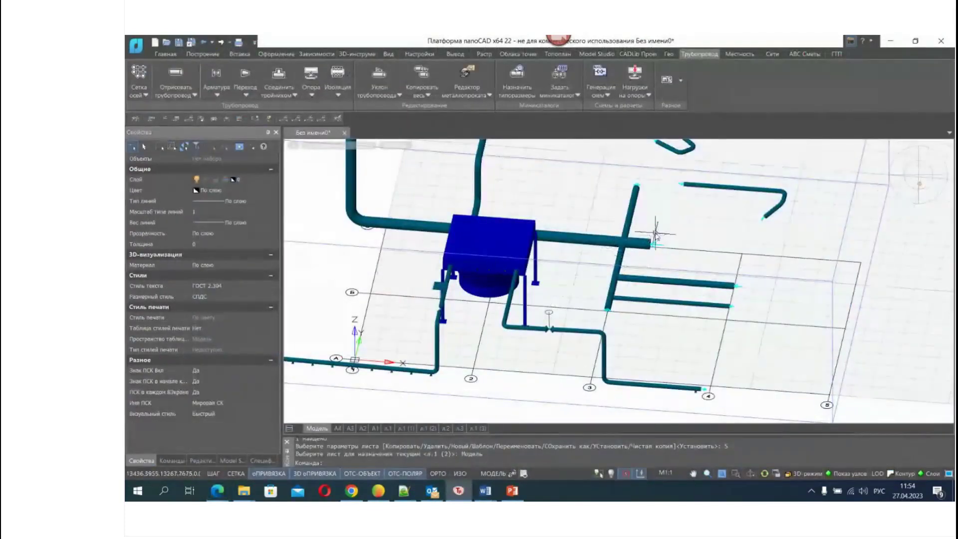
Select the open end pipe beyond the cross fitting, examine its properties, and clear the selection
scroll(615, 252, "up", 3)
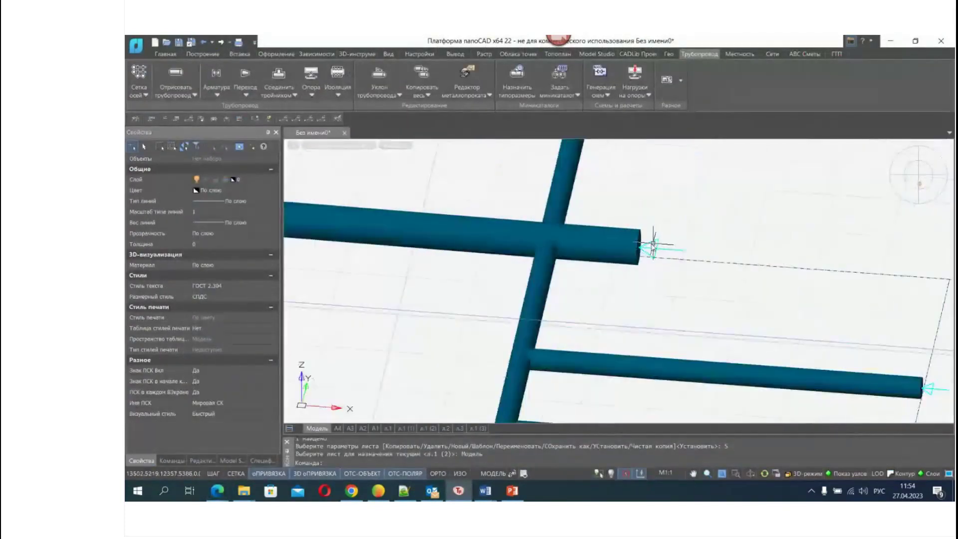
left_click(603, 240)
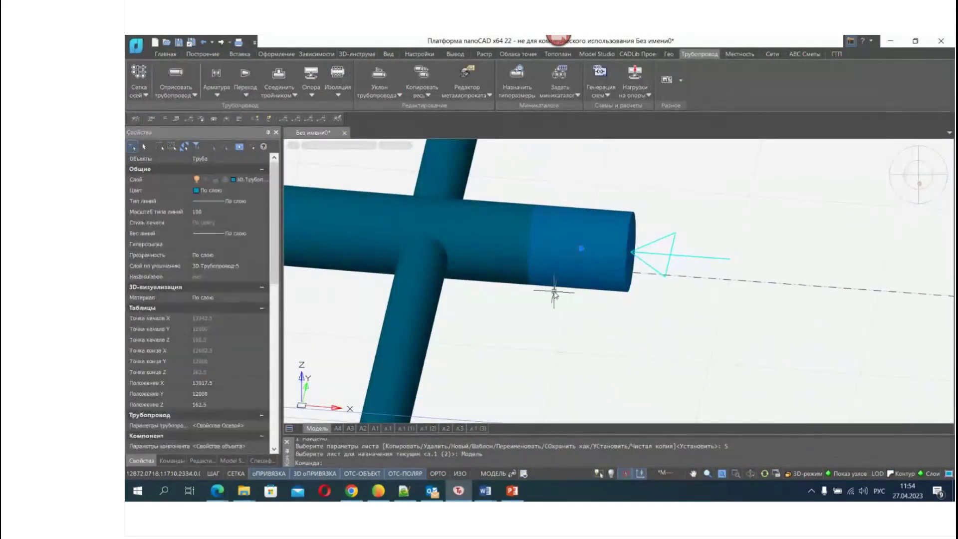
scroll(553, 295, "down", 5)
key("Escape")
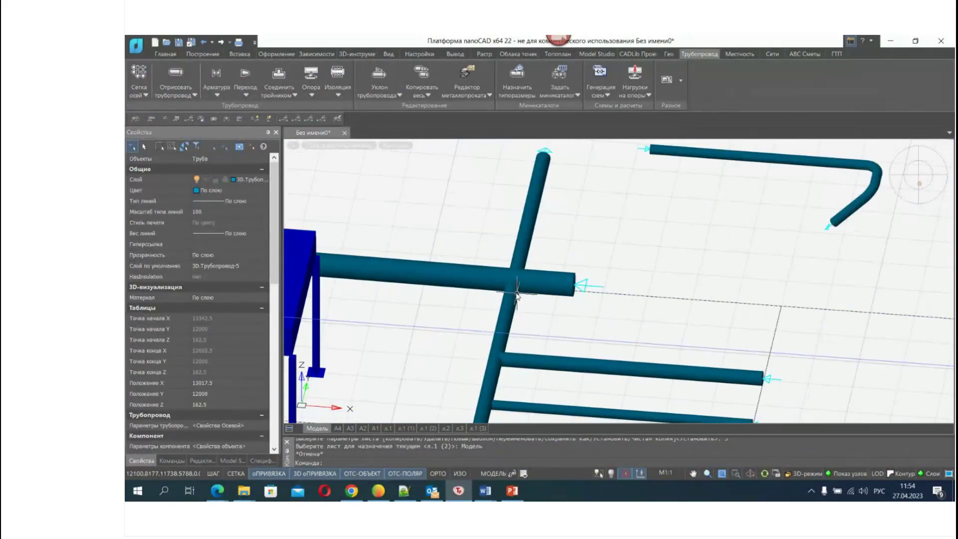
key("Escape")
scroll(414, 307, "down", 5)
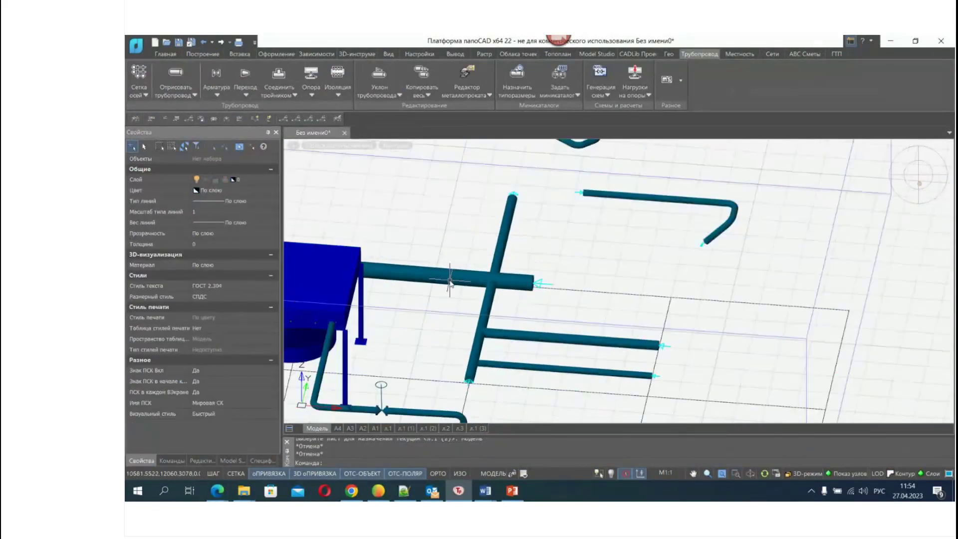
middle_click_drag(414, 309, 543, 262)
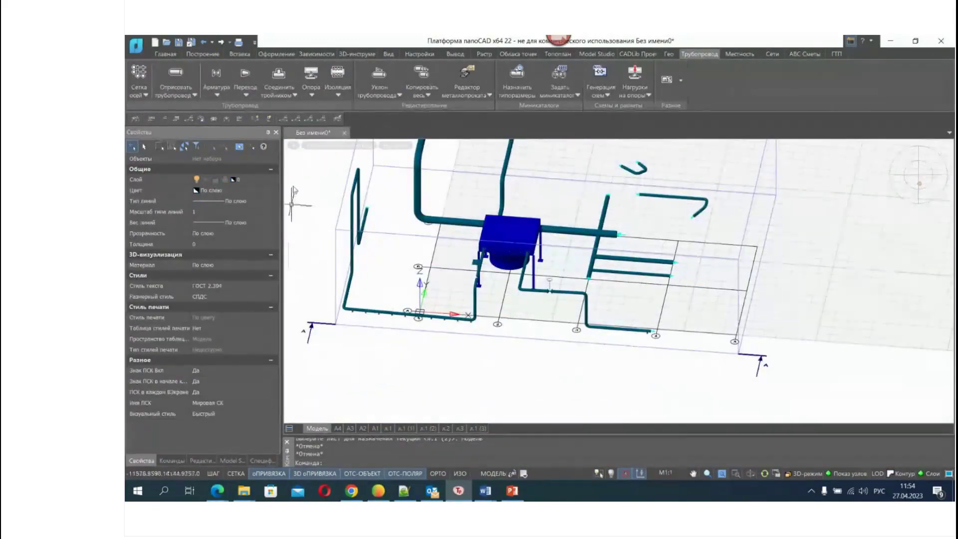
Show the Спецификация data for the model and widen its display so the full profile names can be read
left_click(241, 461)
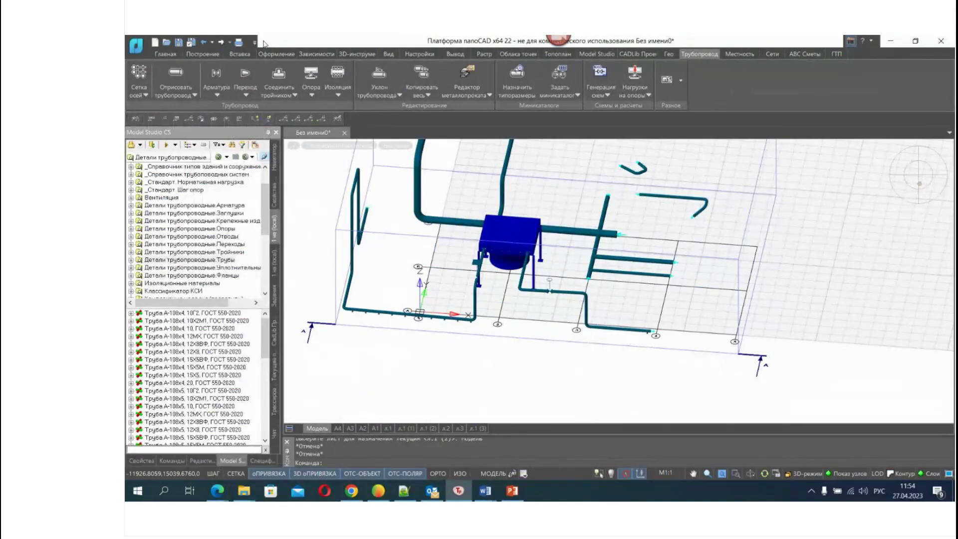
left_click(260, 460)
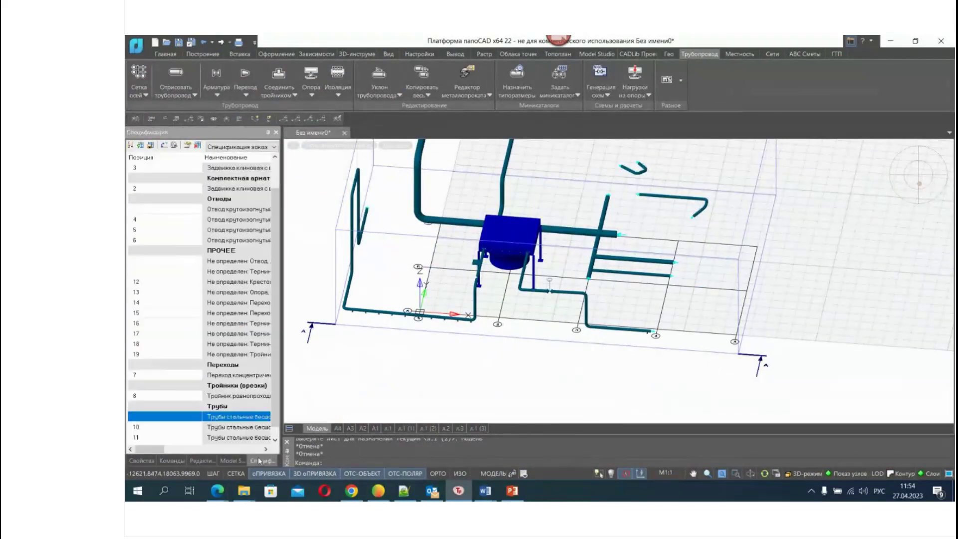
left_click(234, 147)
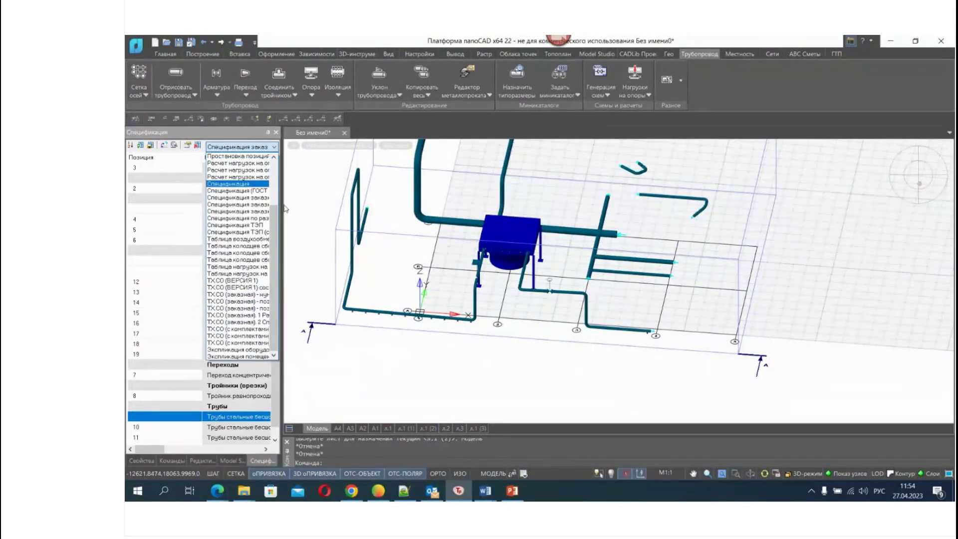
left_click(285, 208)
left_click_drag(283, 238, 441, 248)
Switch the specification profile to Коллизии and check the model for collisions
left_click(297, 147)
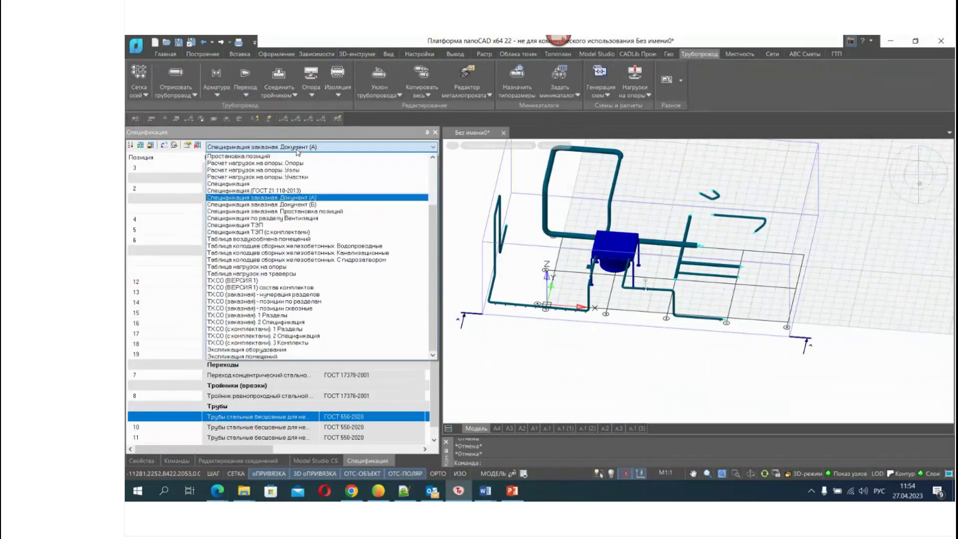
scroll(267, 194, "up", 3)
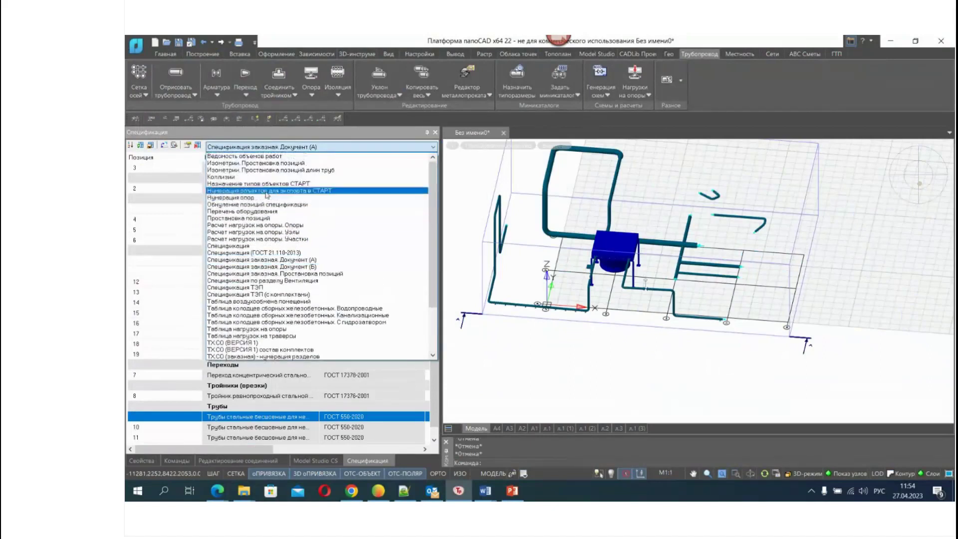
left_click(240, 177)
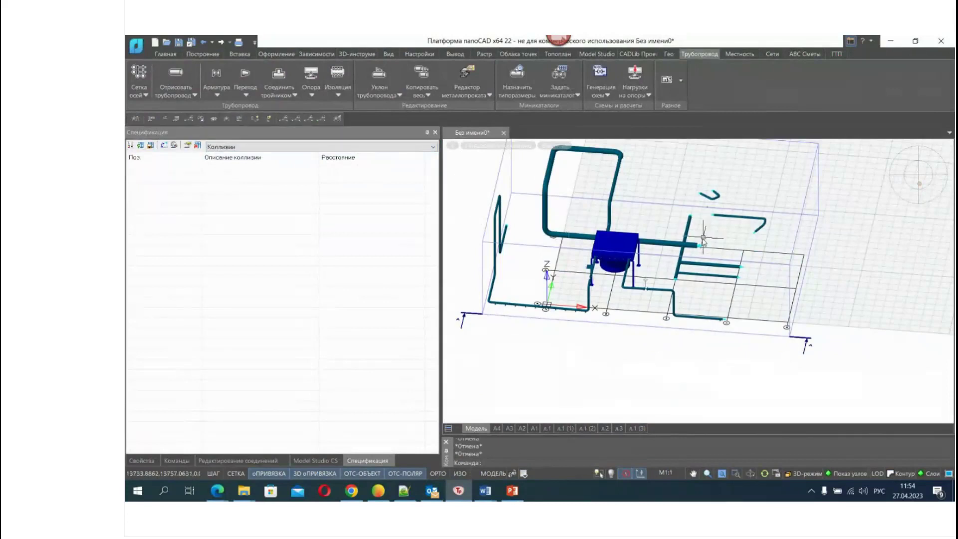
scroll(707, 223, "up", 2)
scroll(707, 223, "down", 2)
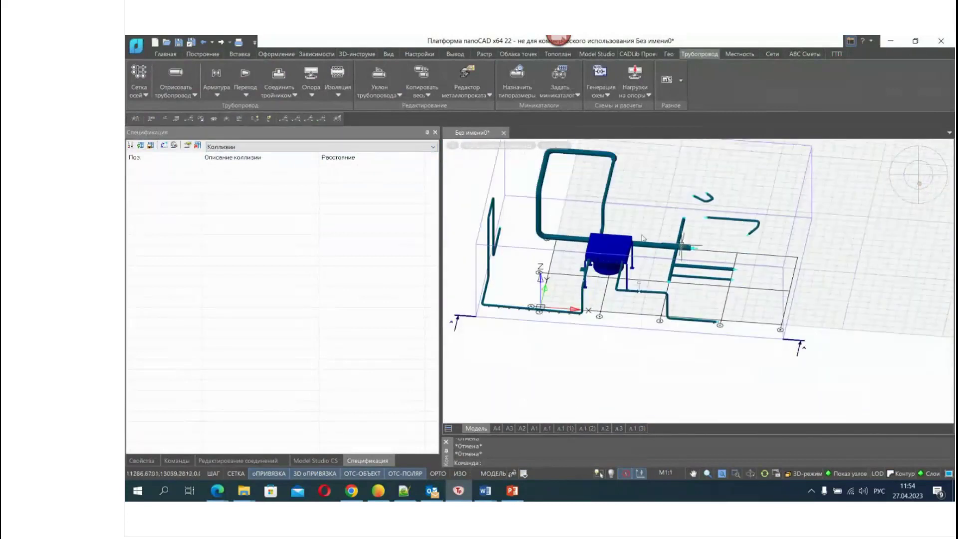
Switch the specification profile to Изометрии. Простановка позиций, to ТХ.СО (ВЕРСИЯ 1) состав комплектов, and finally to ТХ.СО (ВЕРСИЯ 1)
left_click(347, 147)
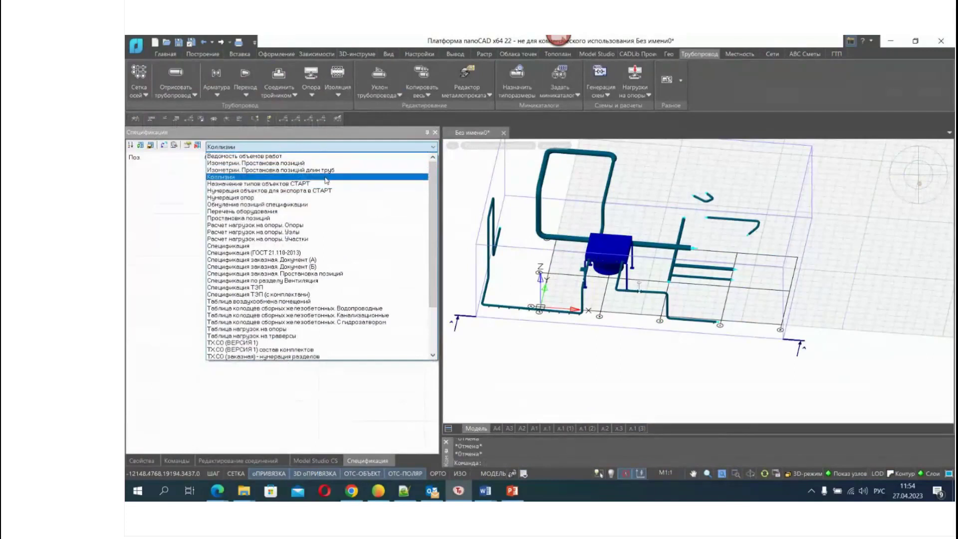
left_click(297, 163)
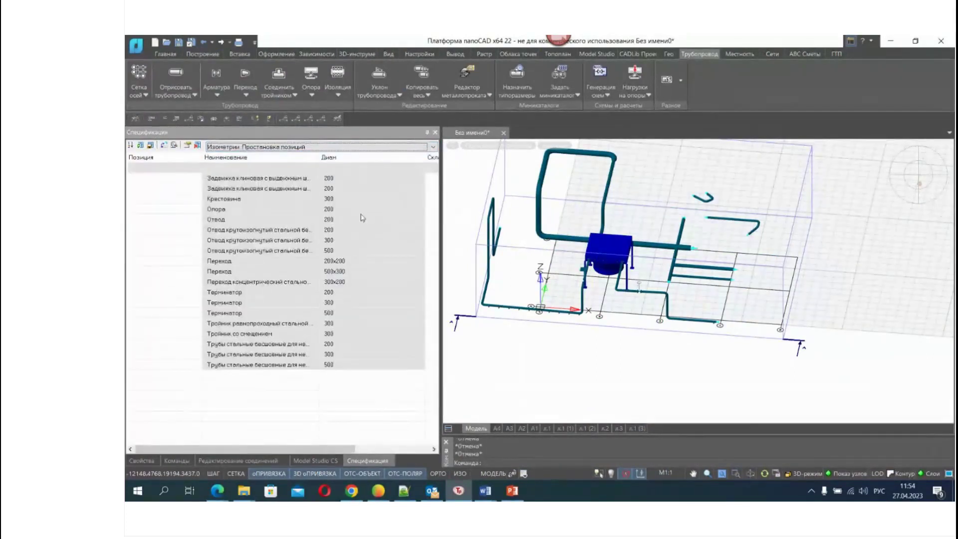
left_click(287, 148)
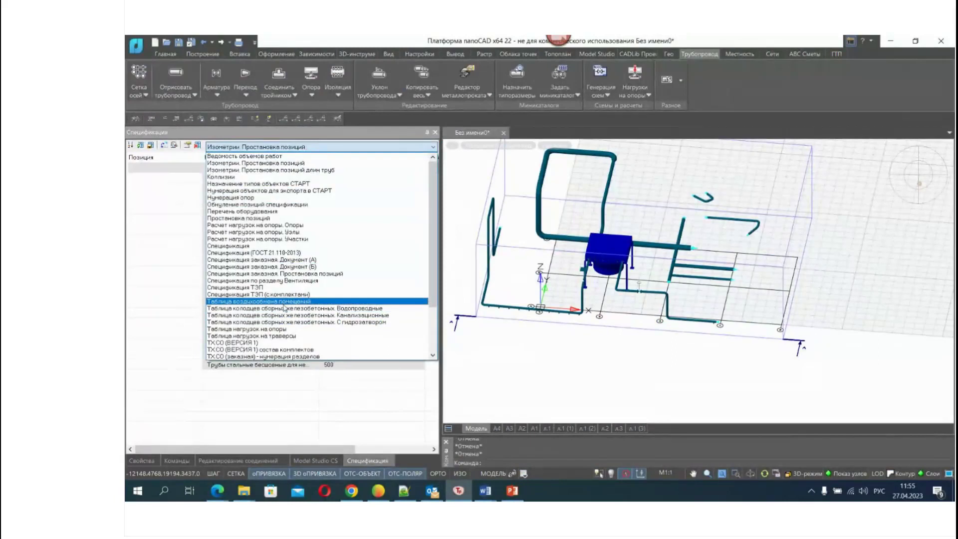
scroll(283, 308, "down", 3)
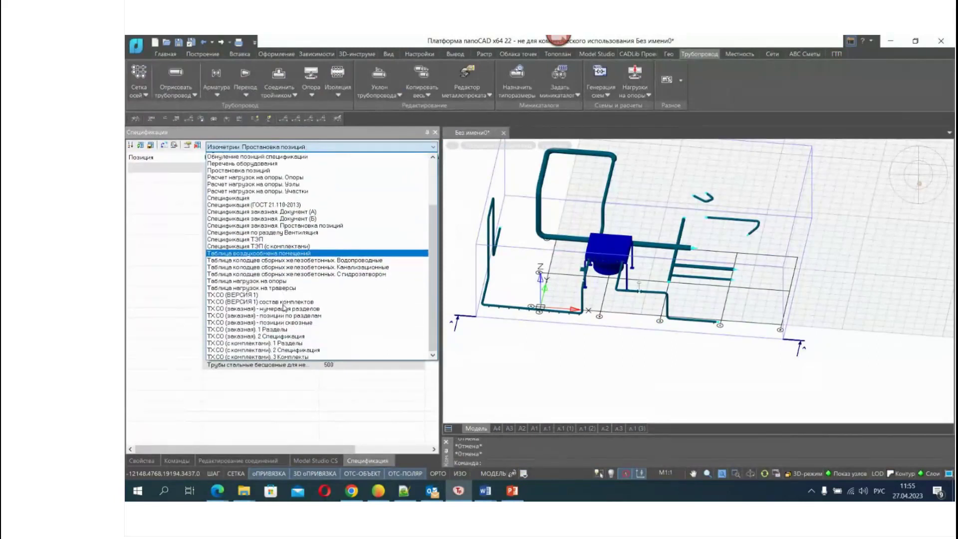
left_click(271, 288)
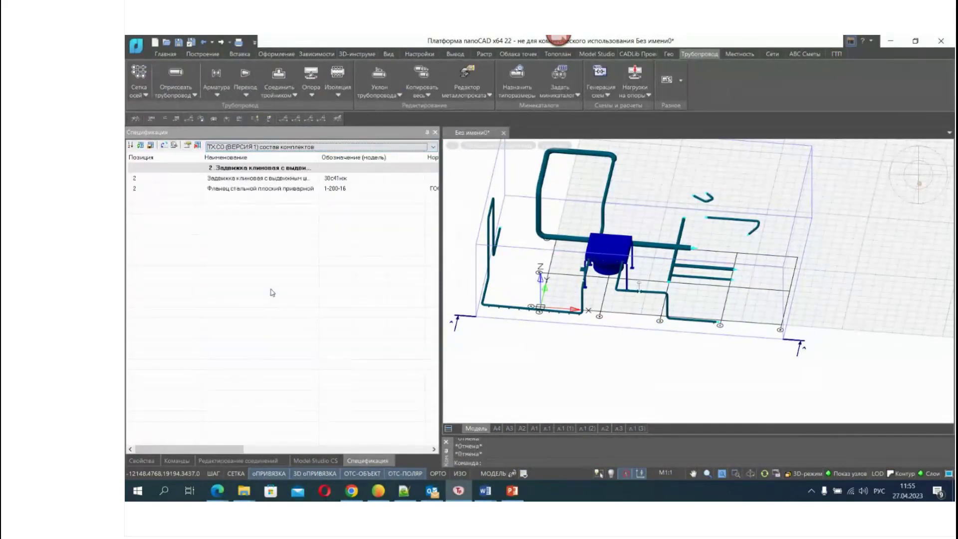
left_click(264, 147)
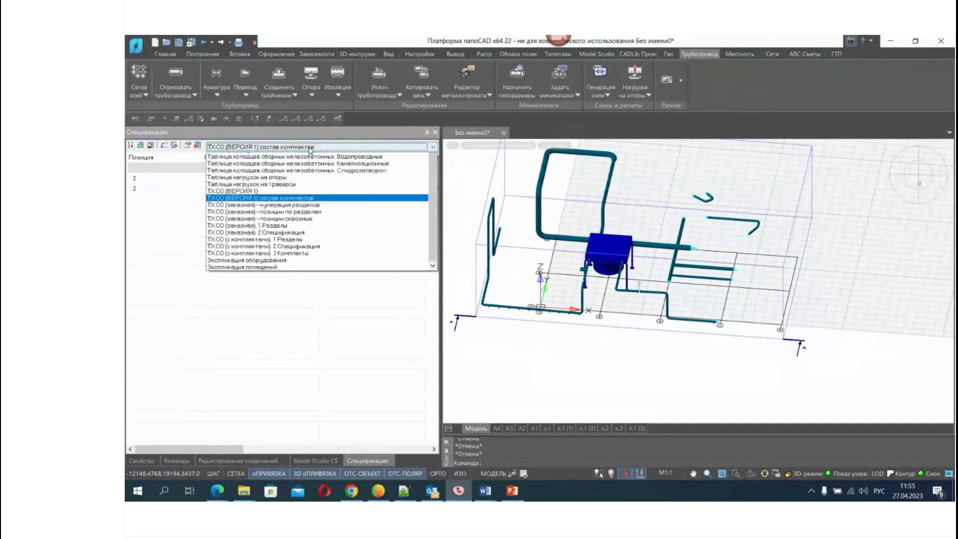
left_click(267, 280)
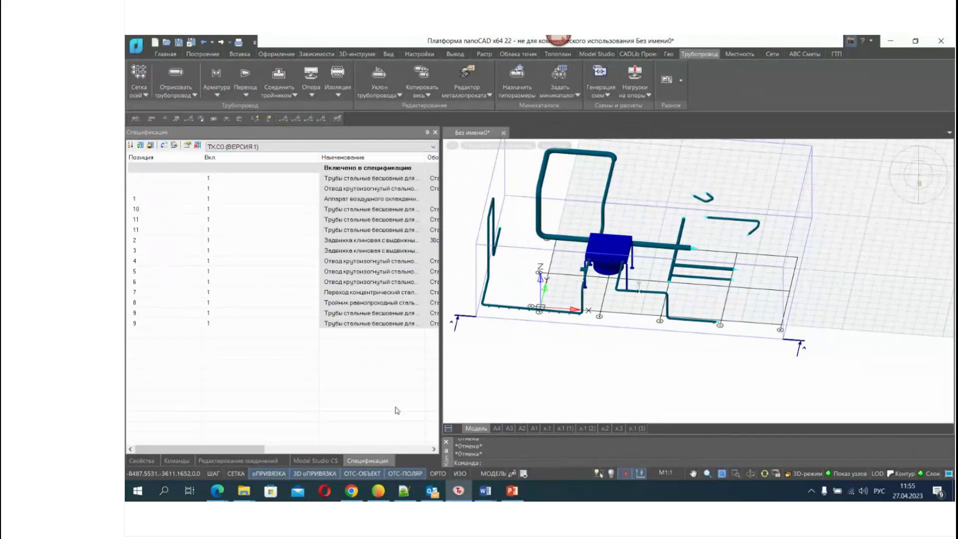
Switch to the webinar chat and read the participants' questions about splitting isometric drawings by line and presetting isometric generation
left_click(217, 494)
left_click(177, 437)
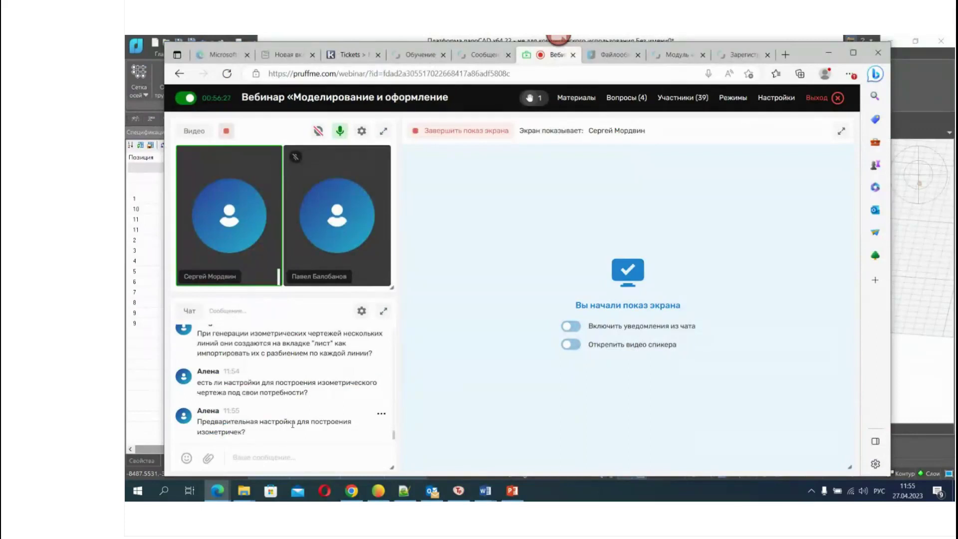
scroll(280, 399, "up", 3)
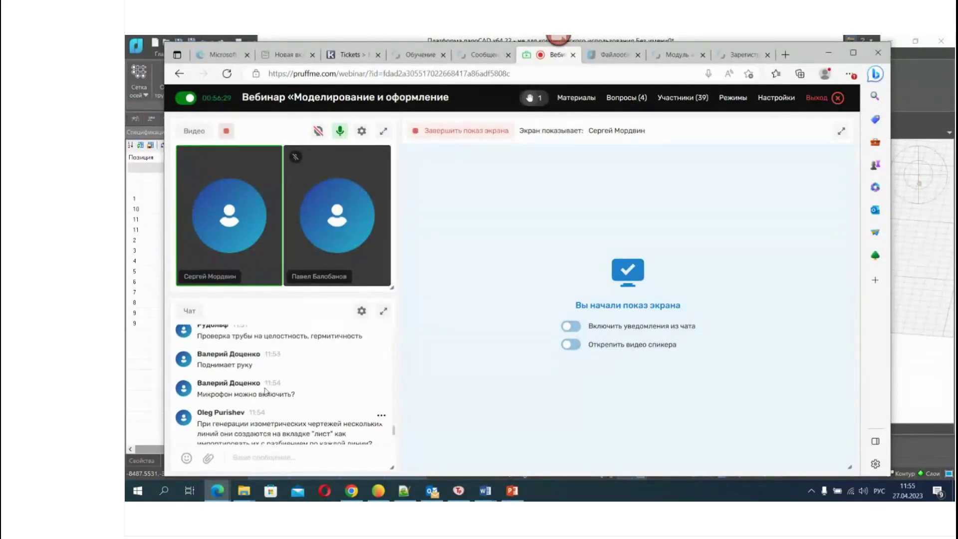
scroll(271, 402, "down", 1)
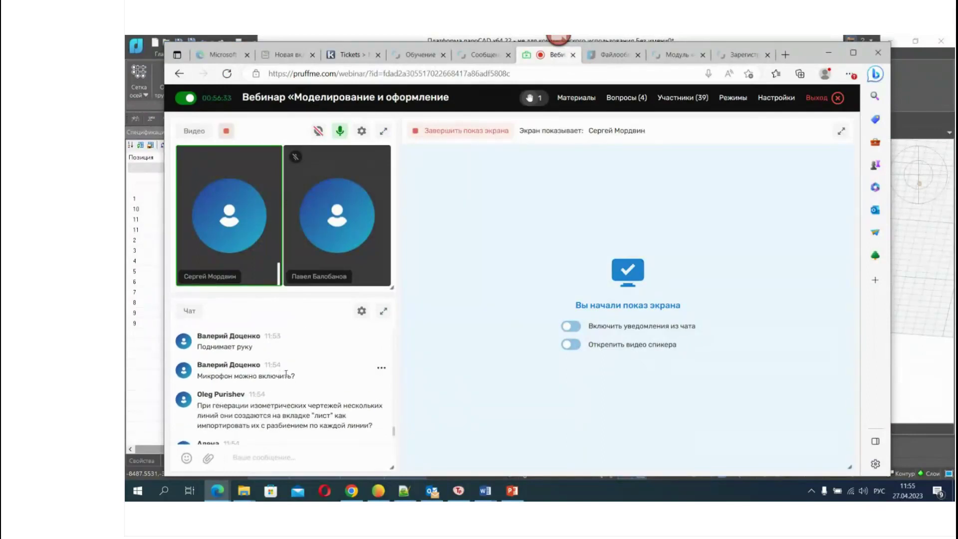
left_click_drag(296, 379, 278, 378)
left_click(273, 376)
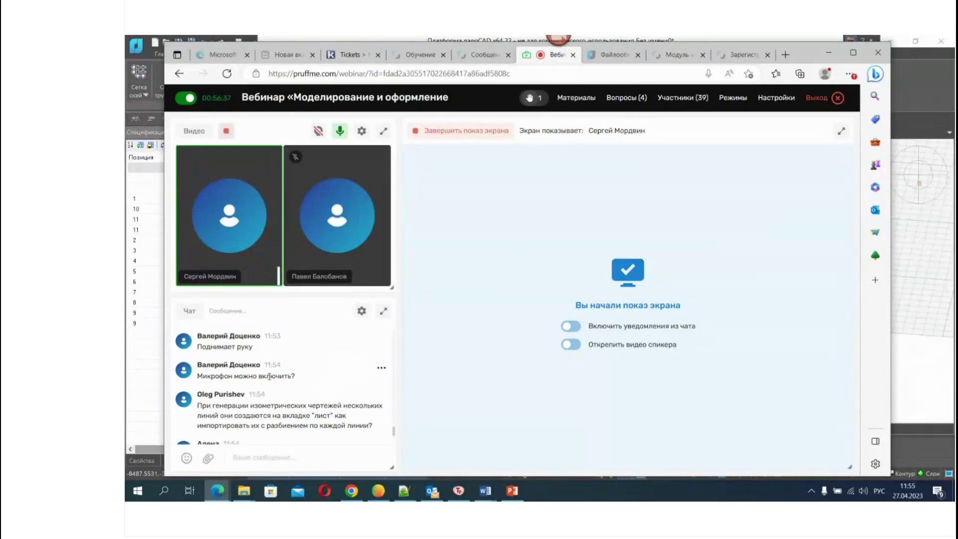
scroll(269, 377, "down", 3)
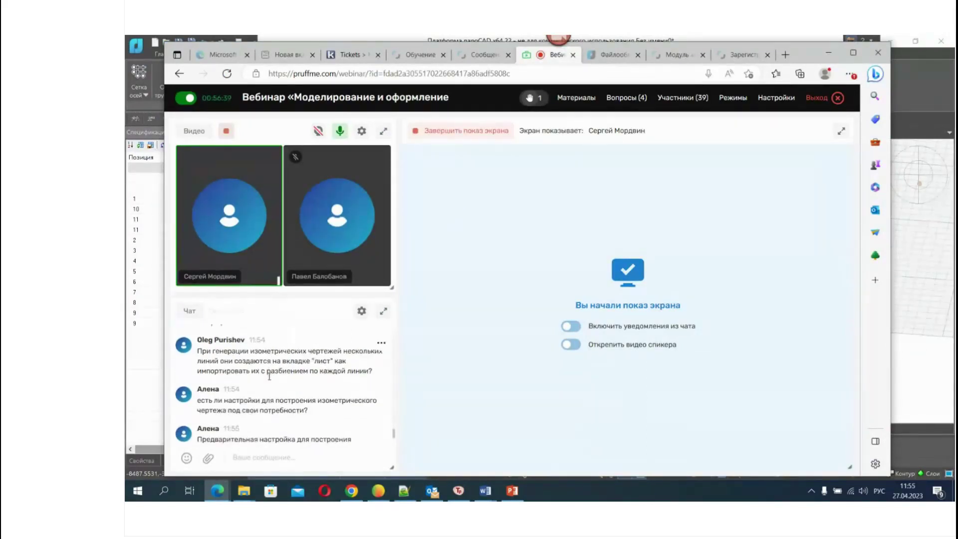
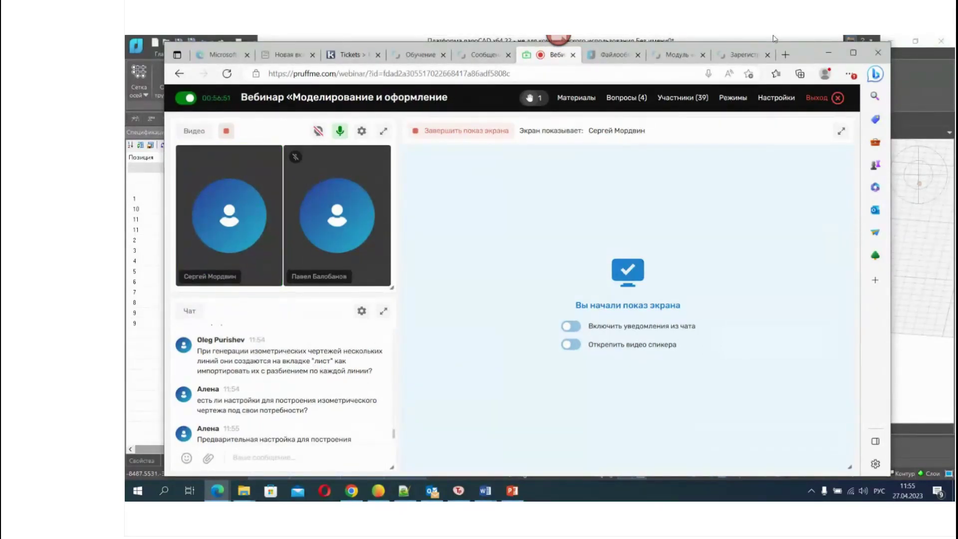
Return to nanoCAD, inspect the isometric drawing on sheet л.1, and go back to the model space
key("alt+Tab")
left_click(547, 428)
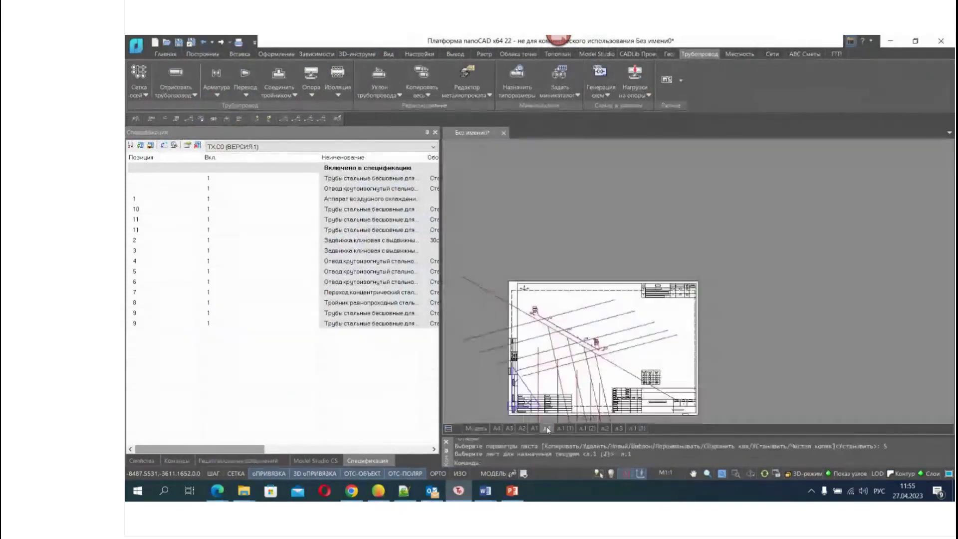
scroll(590, 333, "up", 2)
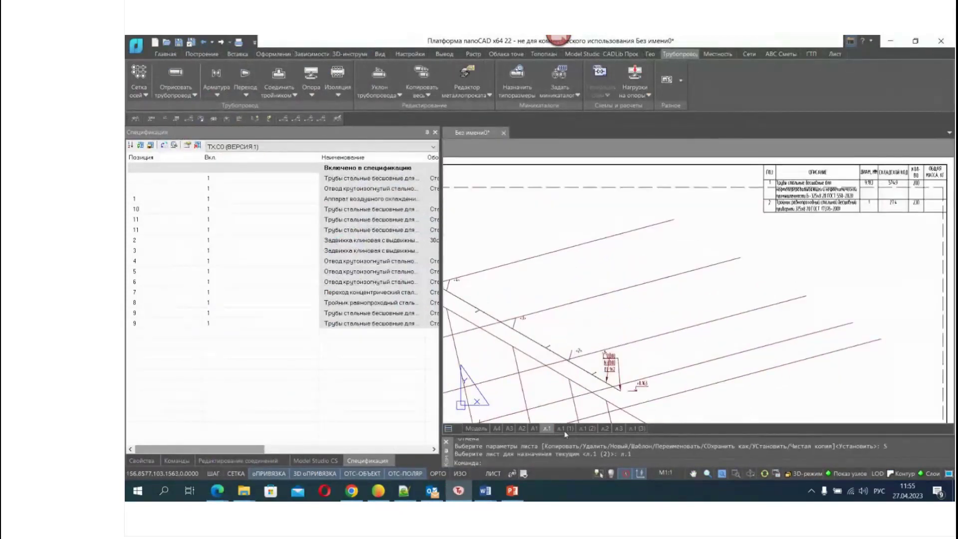
left_click(476, 428)
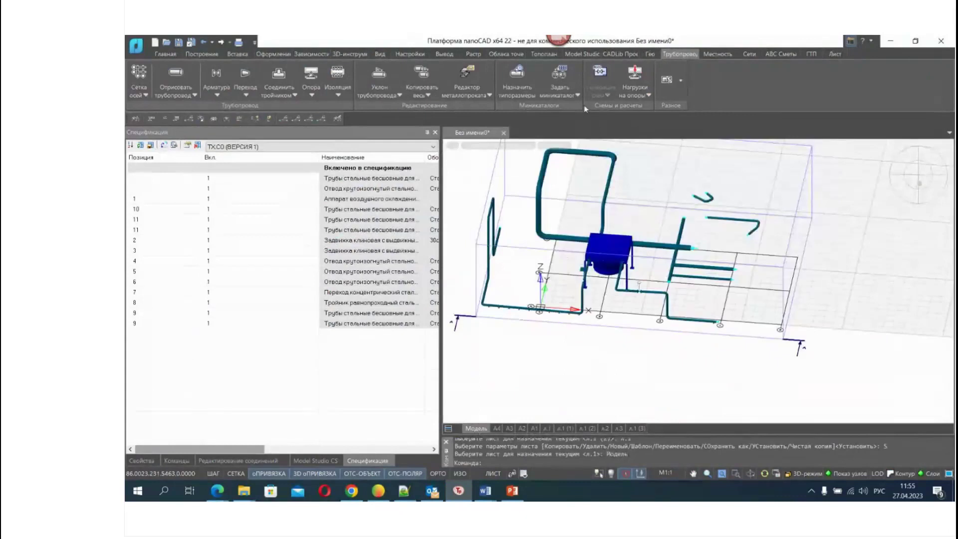
Generate isometric schemes with the Стандартная настройка (ГОСТ) profile, selecting the supported pipe run along axis А and the other pipelines for processing
left_click(604, 97)
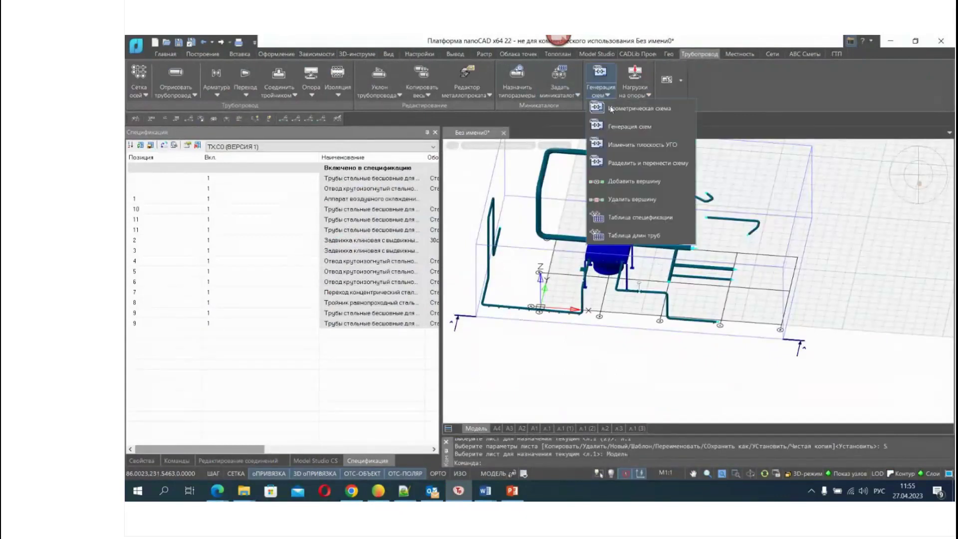
left_click(633, 188)
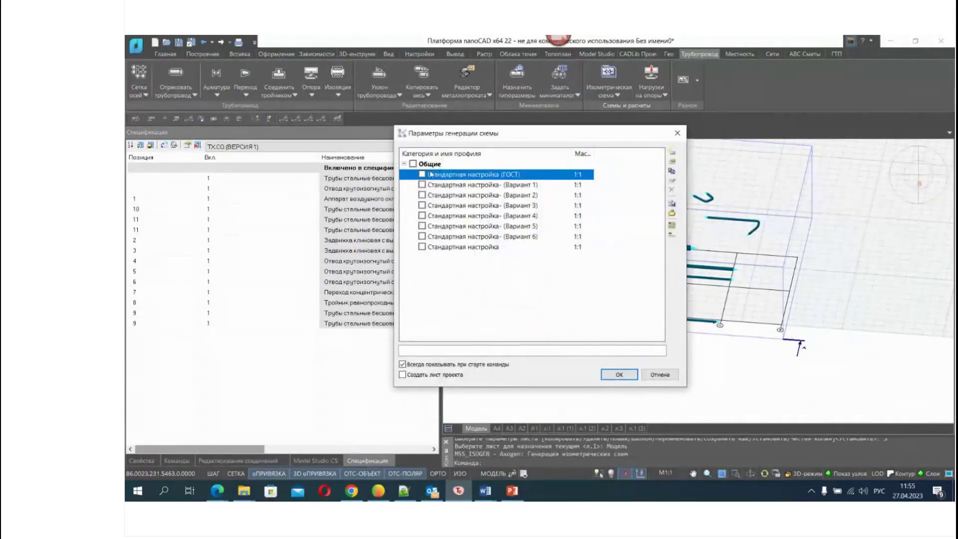
left_click(618, 374)
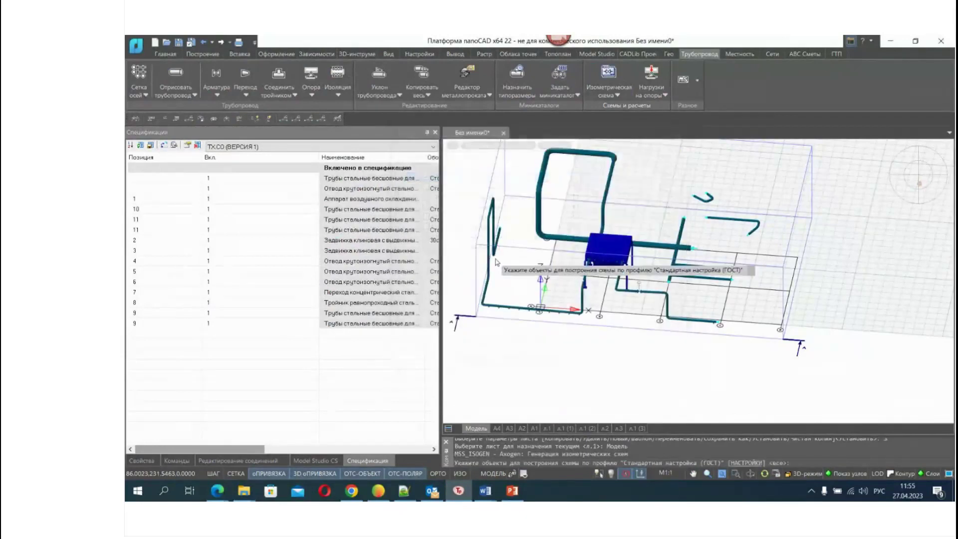
scroll(507, 280, "up", 3)
left_click(487, 379)
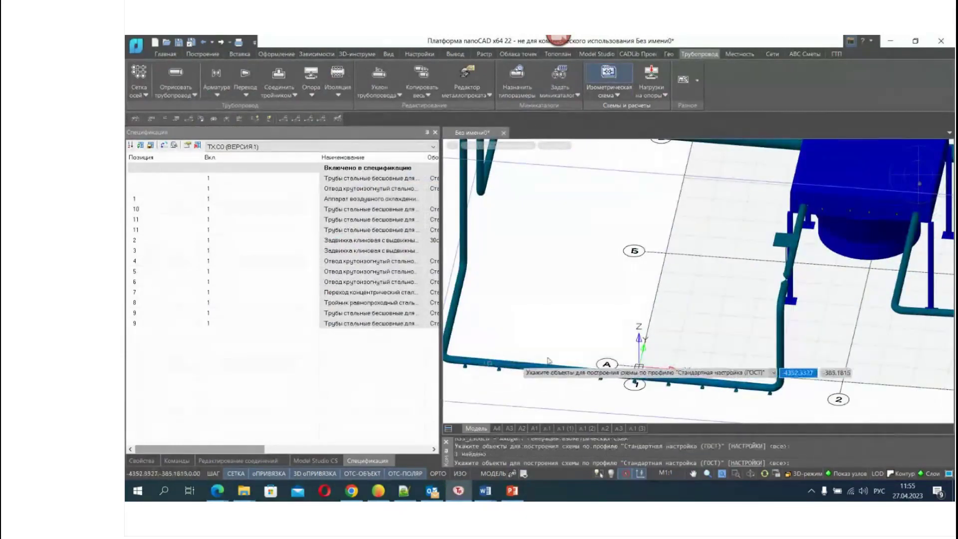
scroll(618, 340, "down", 2)
scroll(693, 323, "up", 3)
scroll(693, 295, "down", 2)
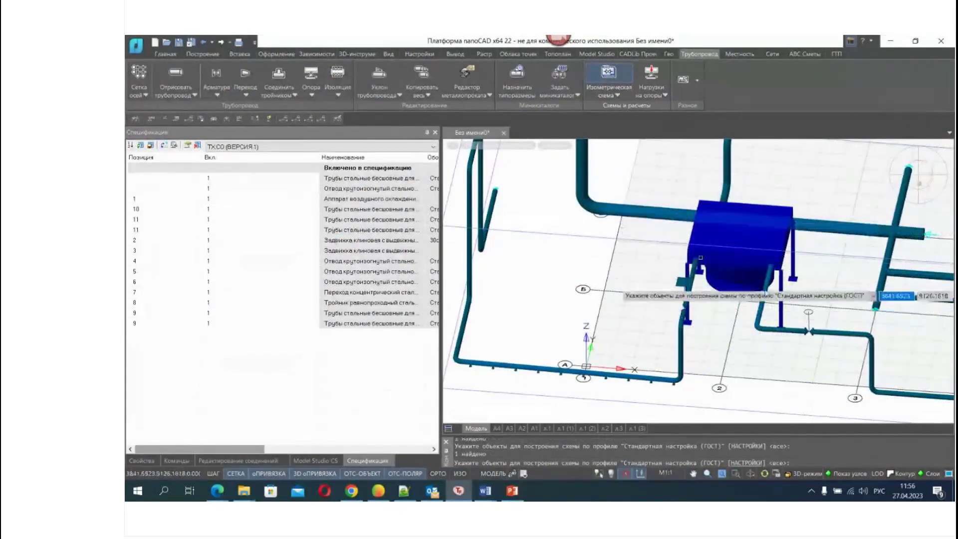
scroll(886, 307, "up", 2)
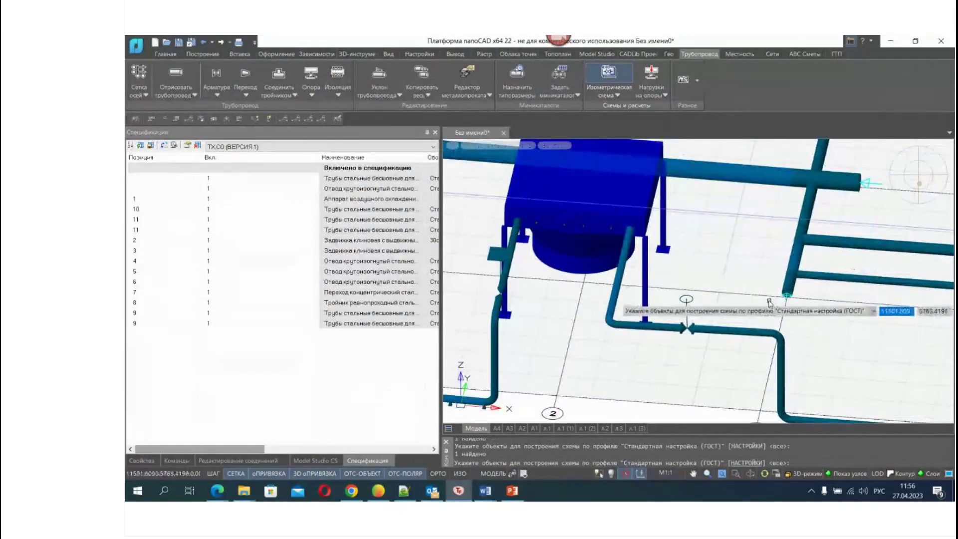
scroll(751, 301, "down", 3)
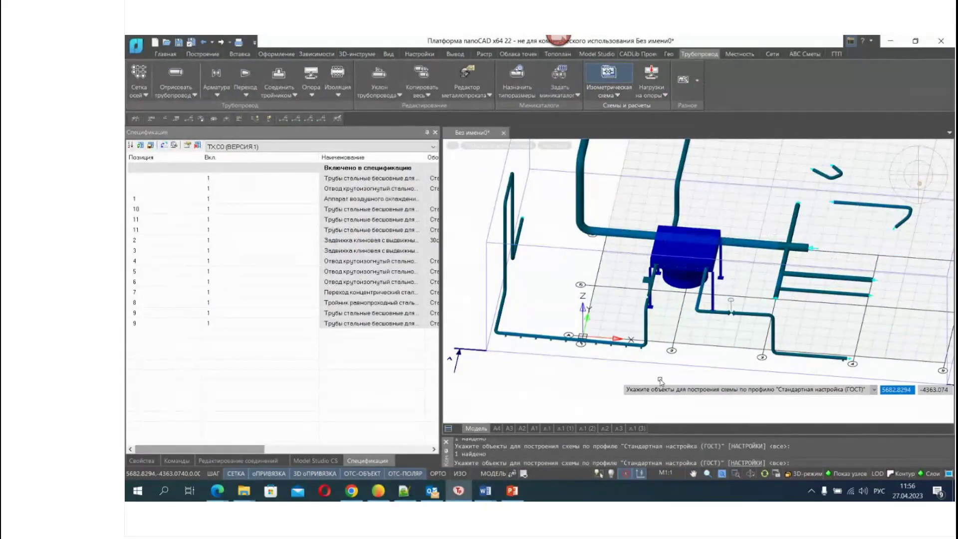
key("Return")
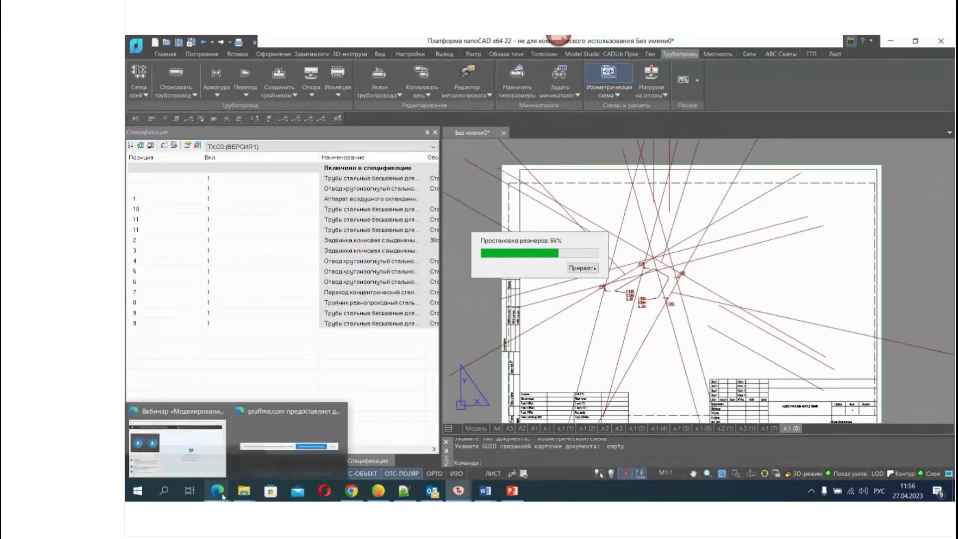
Switch to the webinar chat, reread the questions about customizing isometric drawing settings, and return to nanoCAD
mouse_move(217, 491)
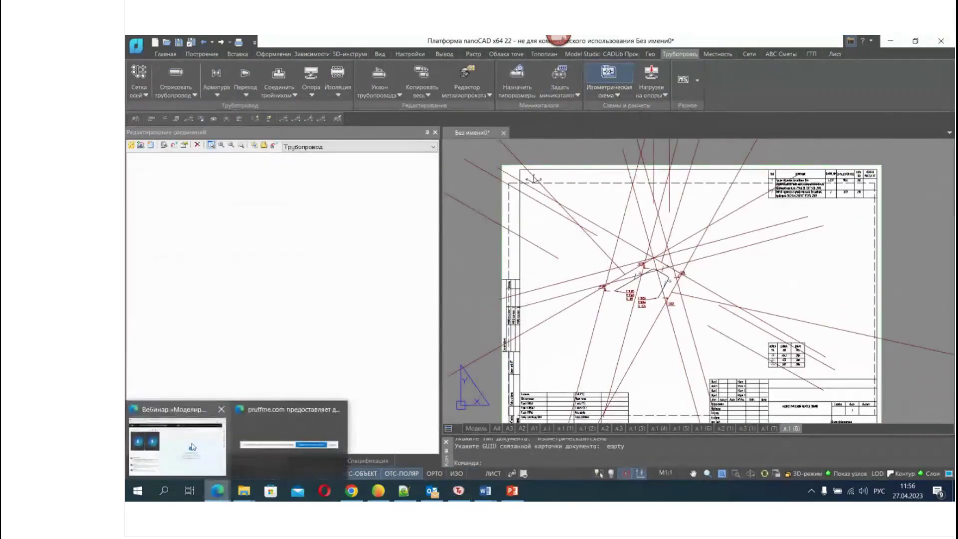
left_click(186, 455)
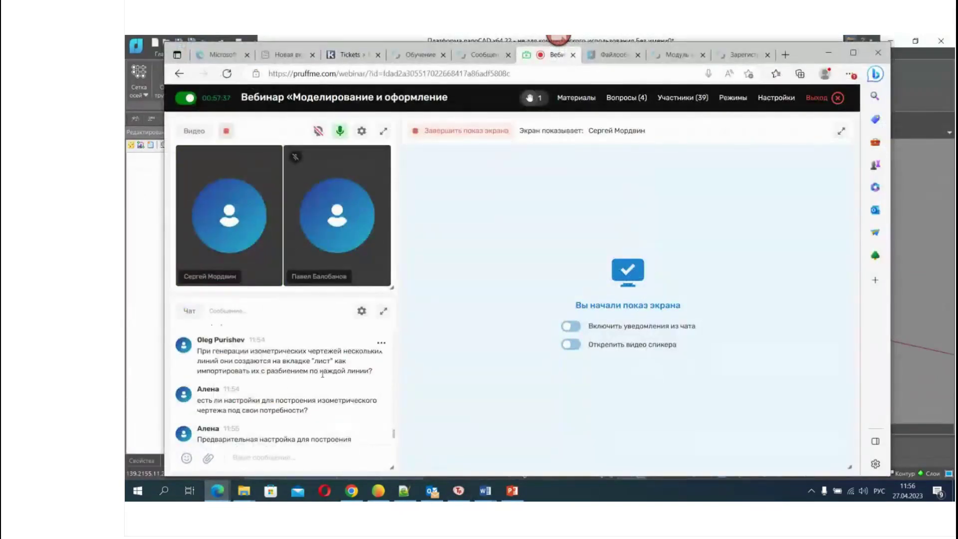
scroll(319, 382, "down", 1)
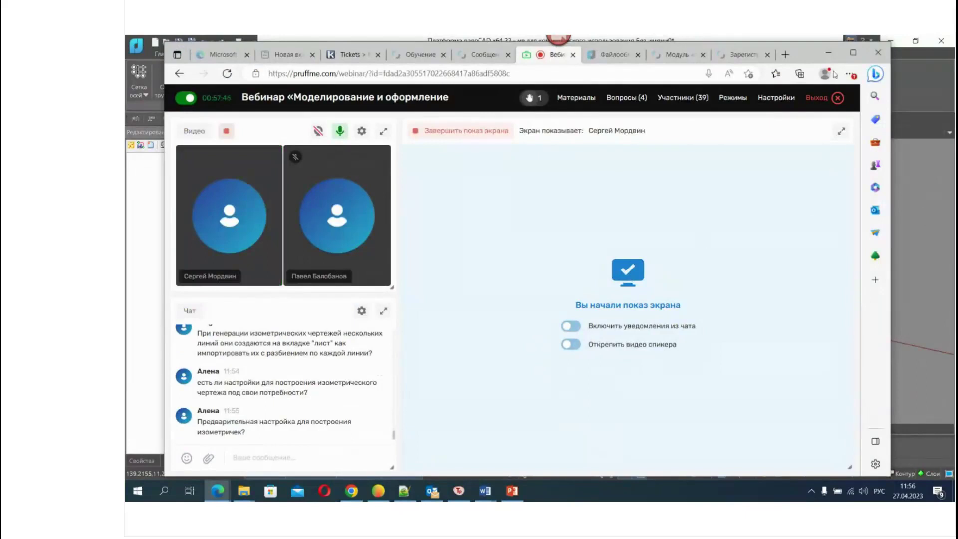
left_click(828, 52)
Start isometric scheme generation and tick the Стандартная настройка (ГОСТ) profile in the generation parameters
left_click(609, 93)
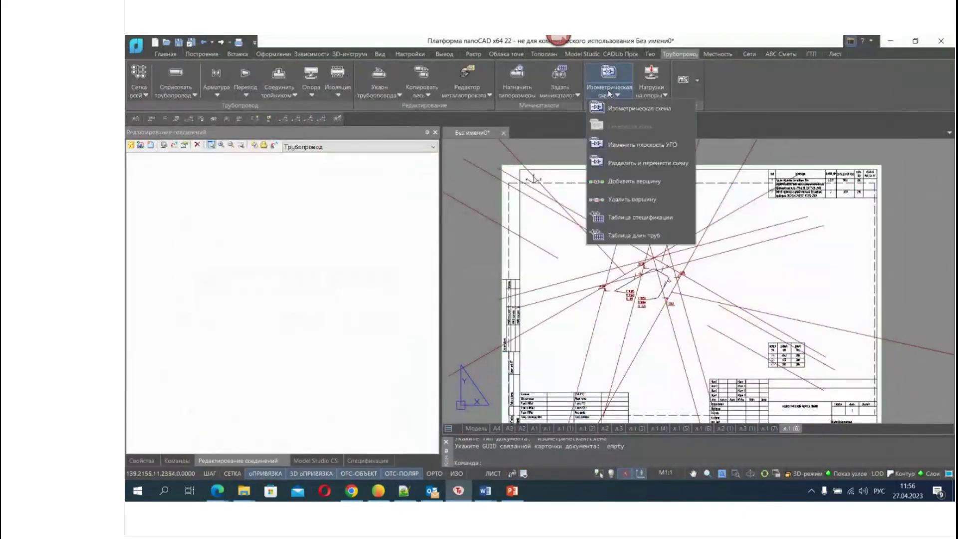
left_click(624, 105)
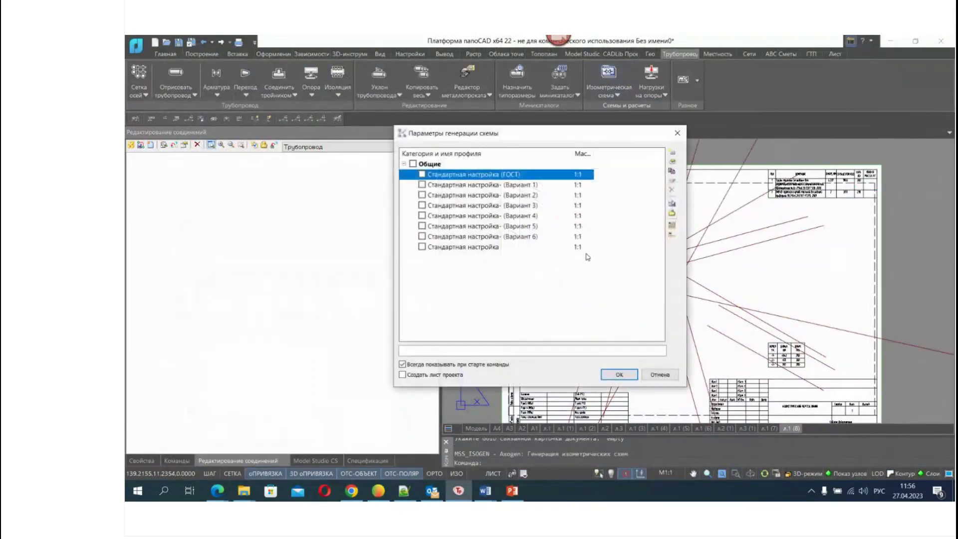
left_click(449, 248)
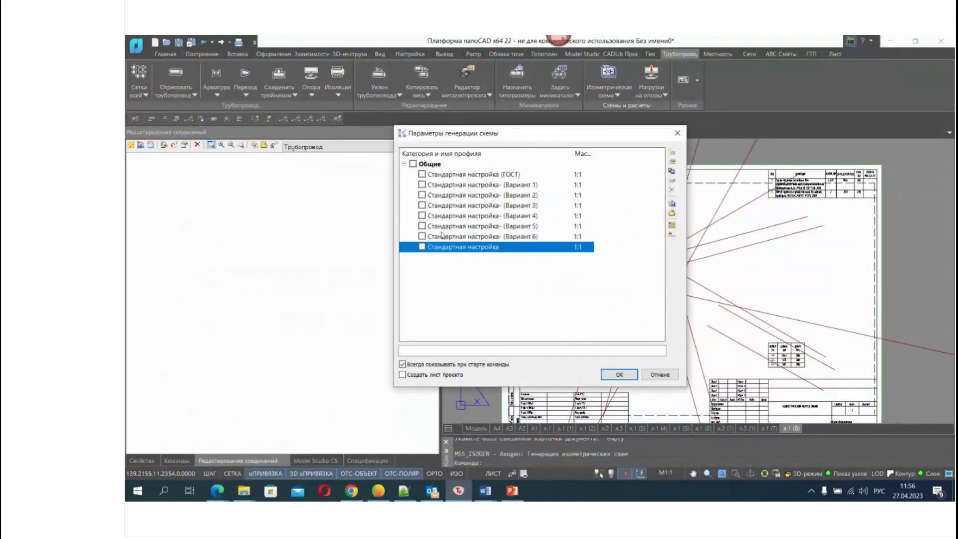
left_click(421, 174)
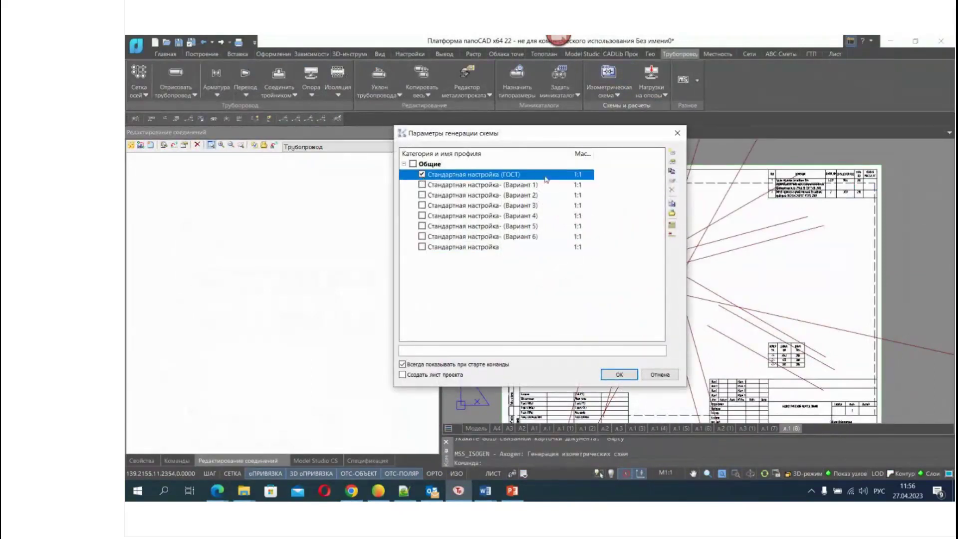
Open the properties of the ГОСТ profile, enlarge their window, and review the line, sheet, scheme, specification and pipe length table settings
left_click(671, 165)
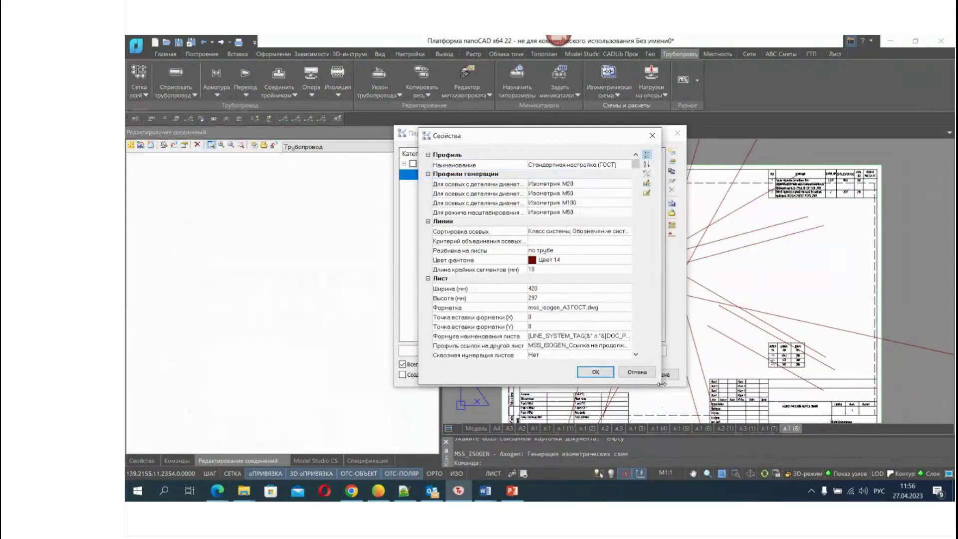
left_click_drag(660, 385, 792, 439)
scroll(588, 250, "down", 4)
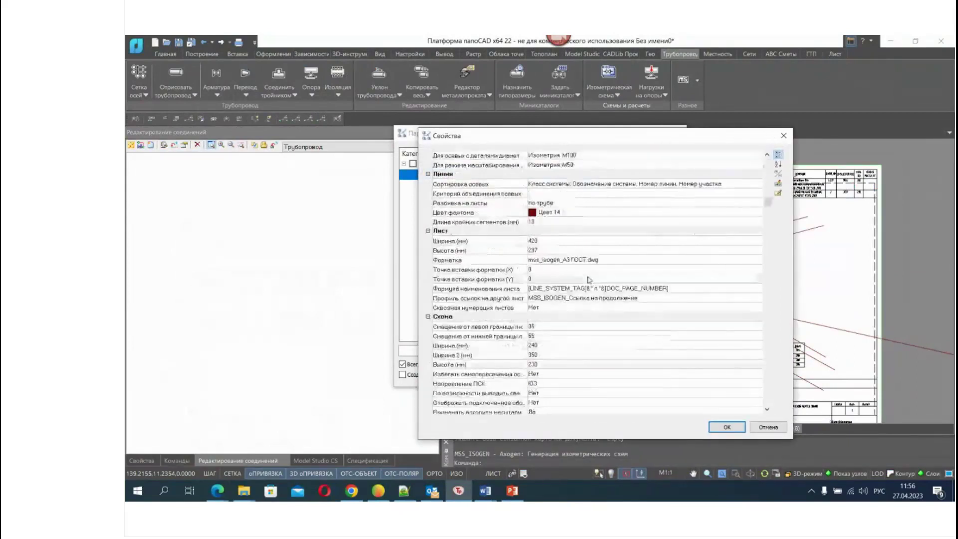
scroll(589, 280, "down", 3)
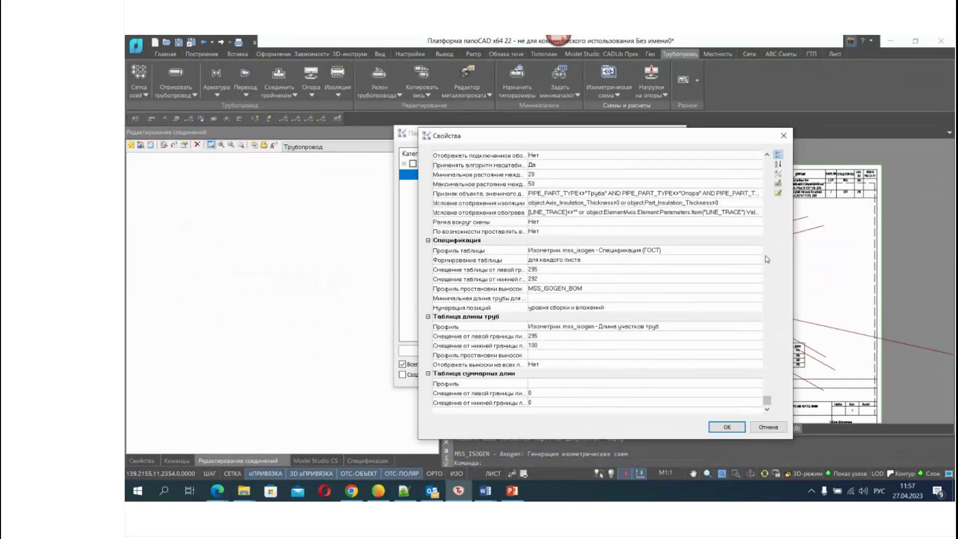
scroll(550, 280, "up", 15)
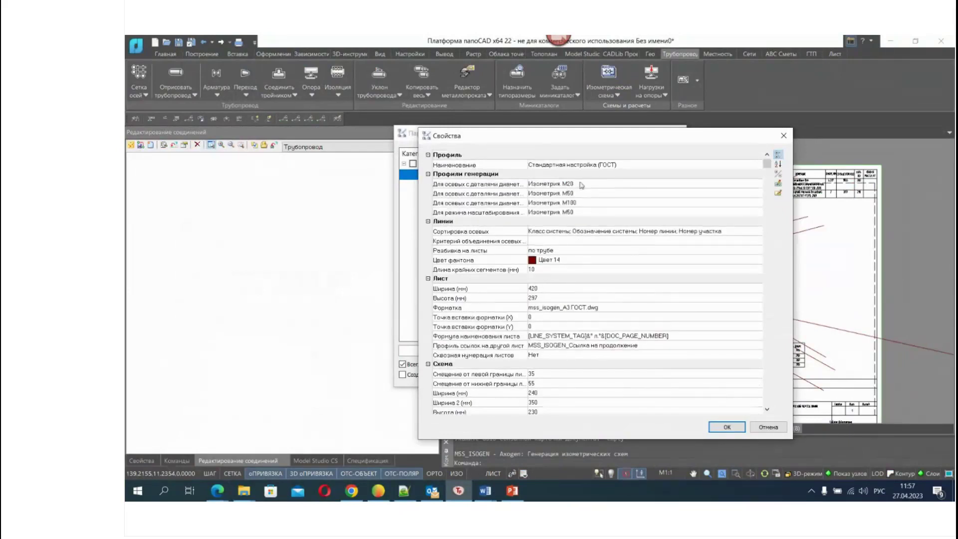
Close the ГОСТ profile's properties and examine the blank settings of a new generation profile, leaving scheme generation without saving it
left_click_drag(549, 145, 527, 173)
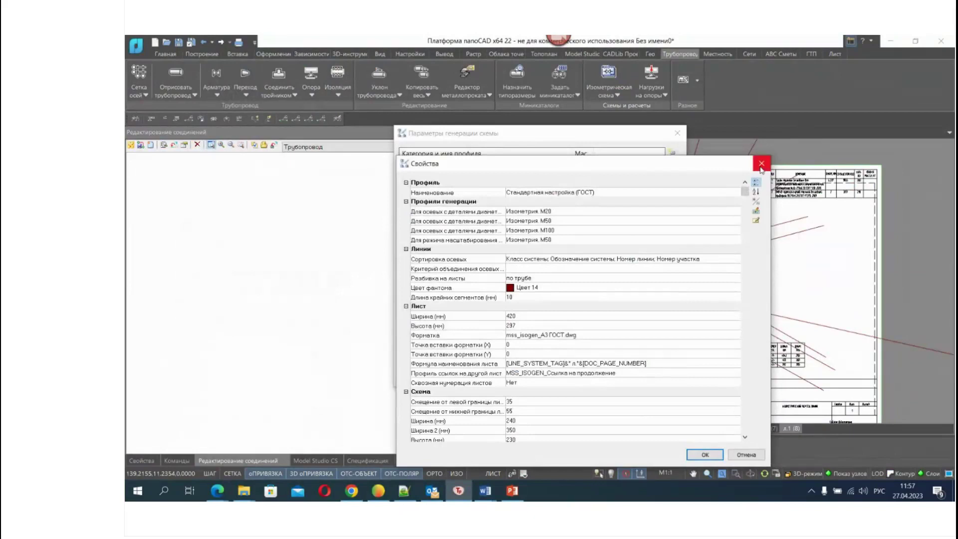
left_click(761, 164)
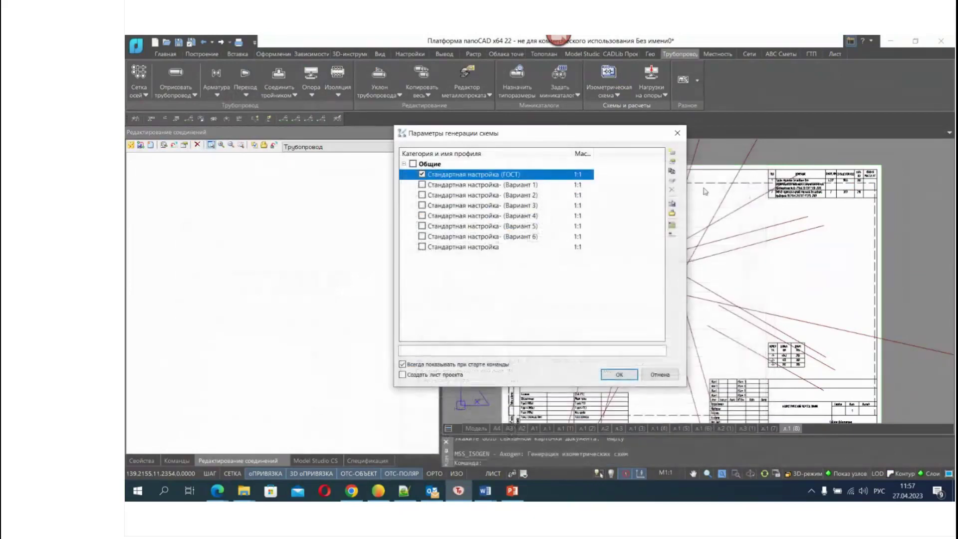
left_click(672, 152)
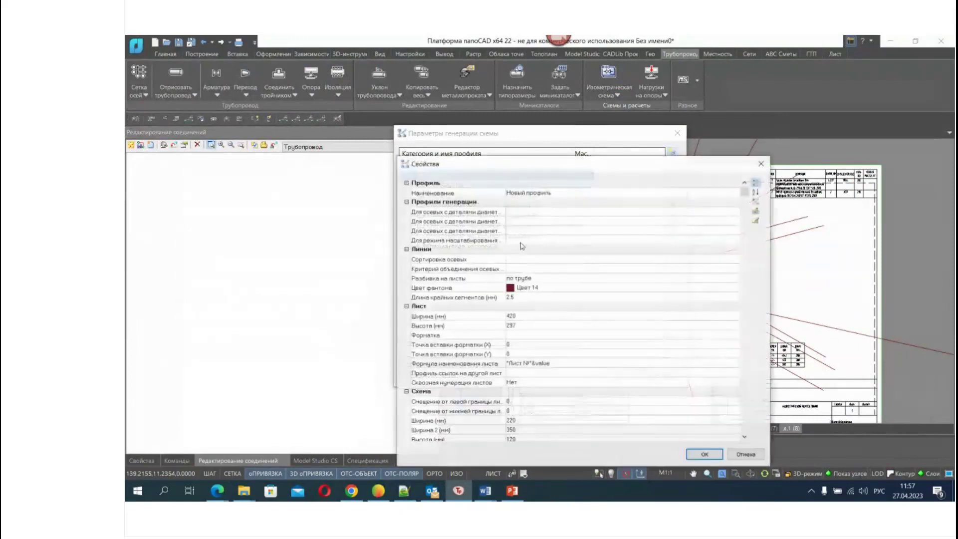
scroll(539, 221, "down", 15)
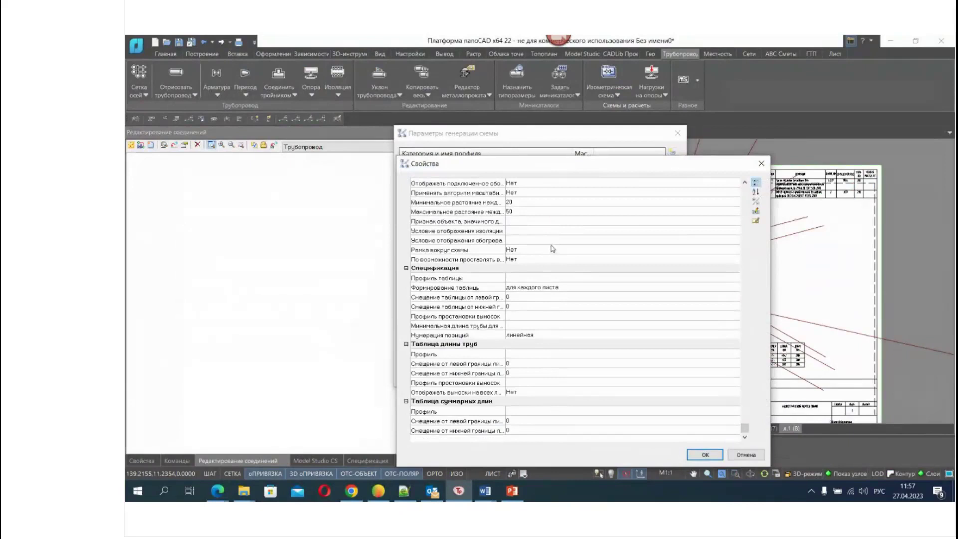
left_click(759, 168)
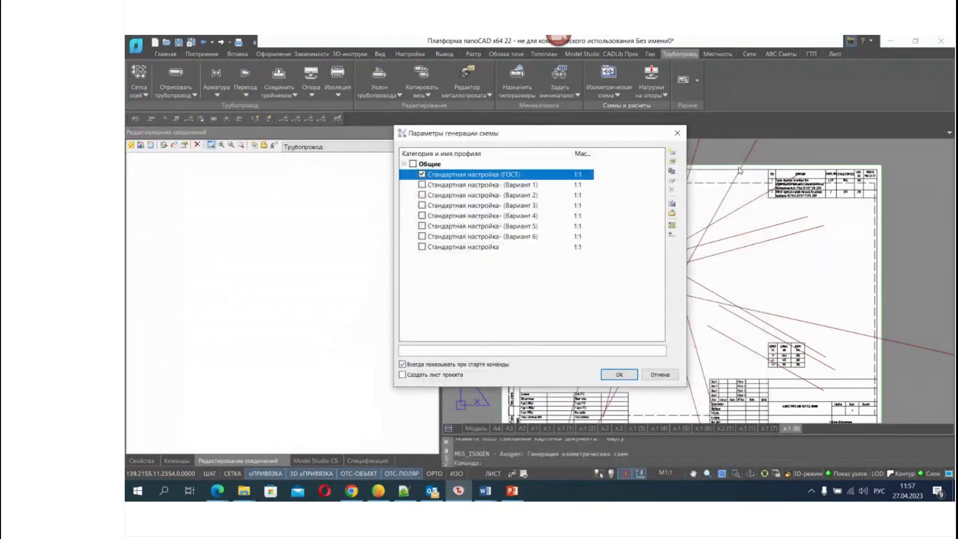
left_click(677, 133)
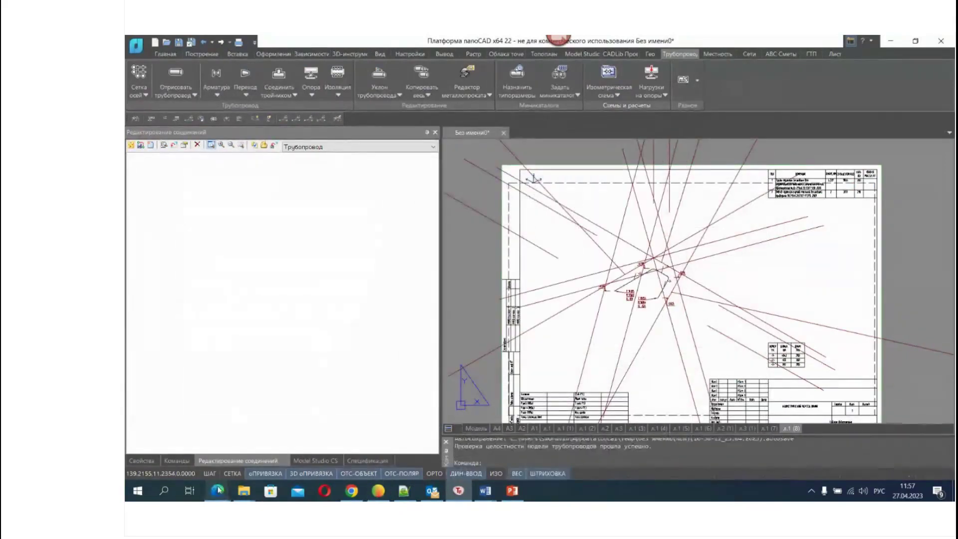
Switch to the webinar chat in the browser and reread the participants' messages for questions still left unanswered
left_click(218, 491)
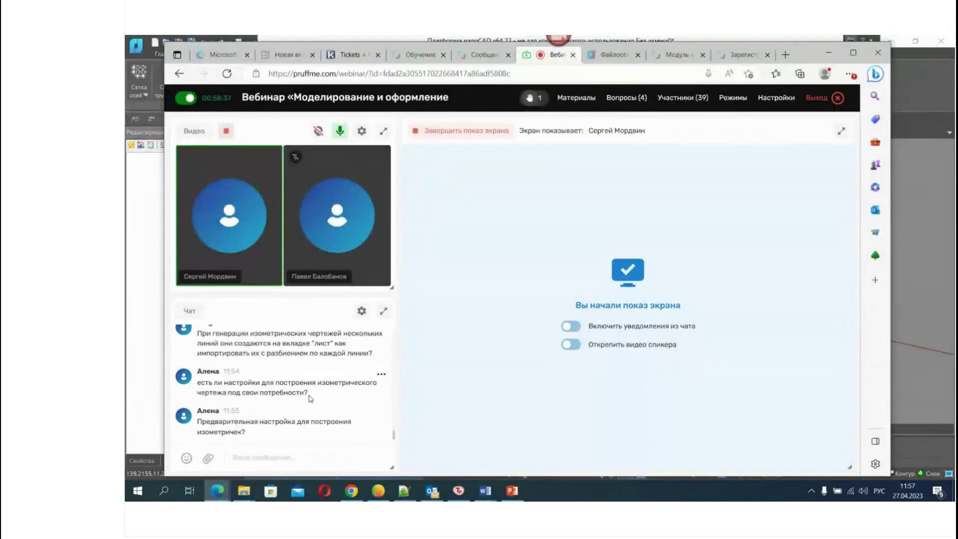
scroll(308, 396, "up", 1)
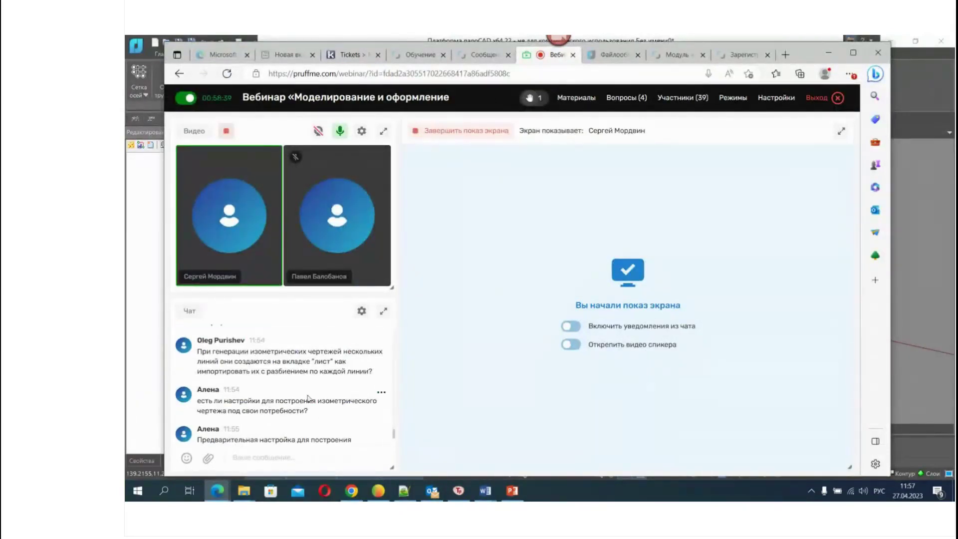
scroll(321, 373, "up", 4)
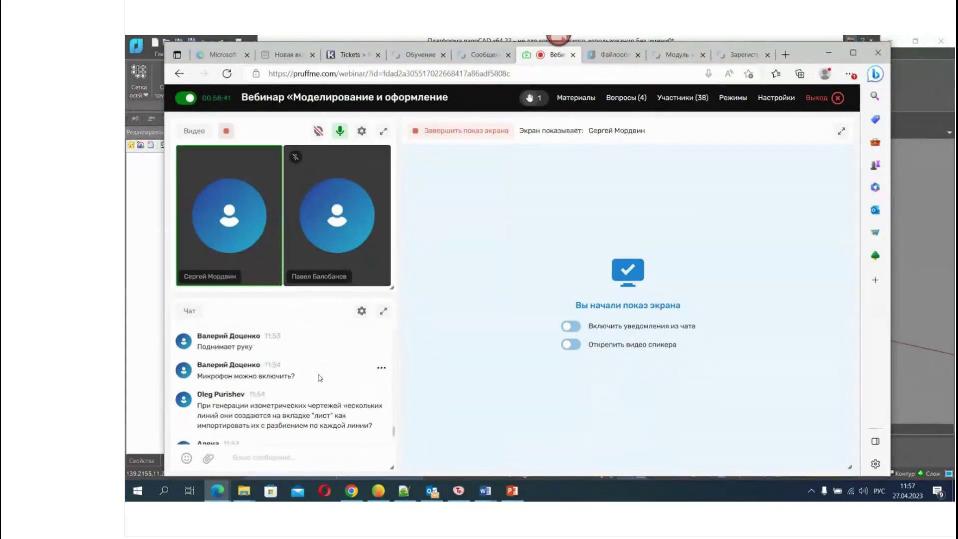
scroll(319, 378, "up", 1)
scroll(319, 378, "up", 4)
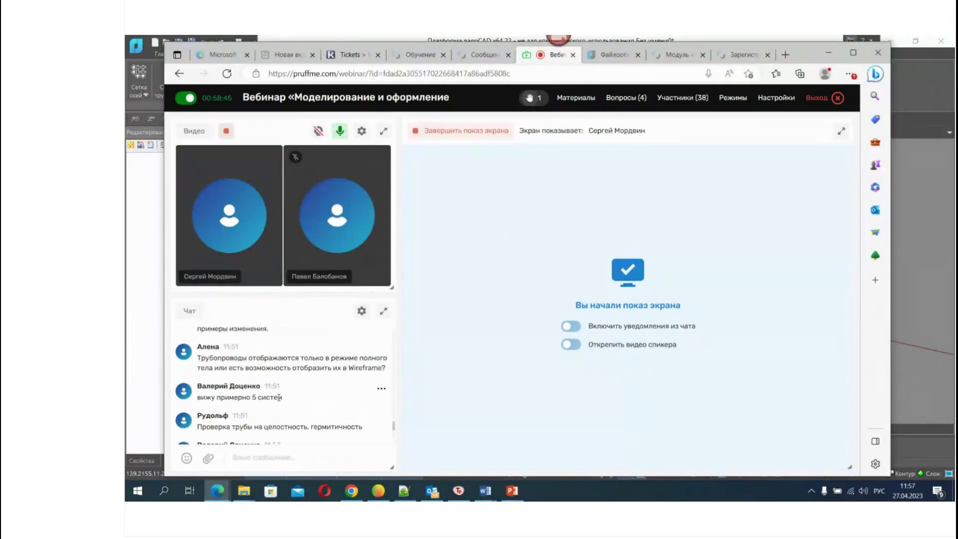
scroll(279, 397, "down", 8)
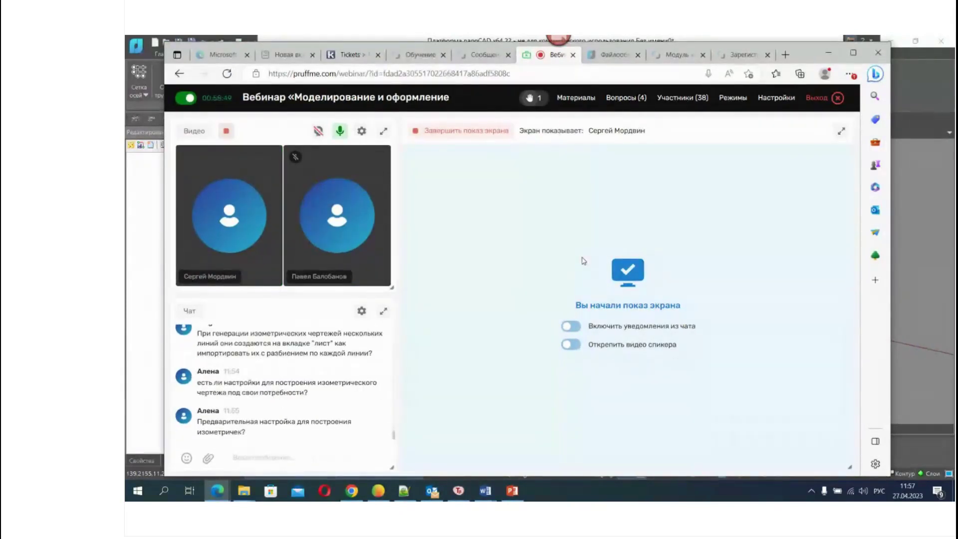
scroll(293, 396, "up", 4)
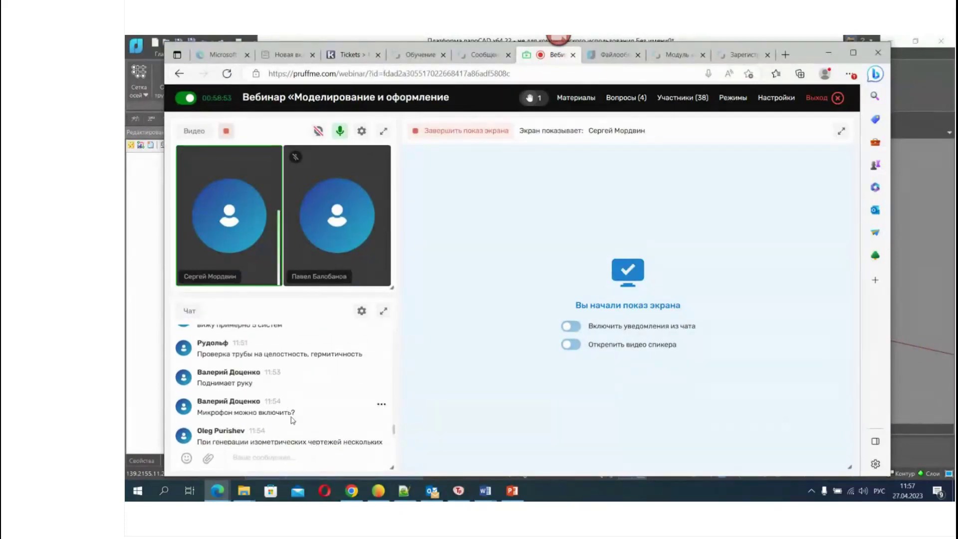
scroll(295, 412, "down", 4)
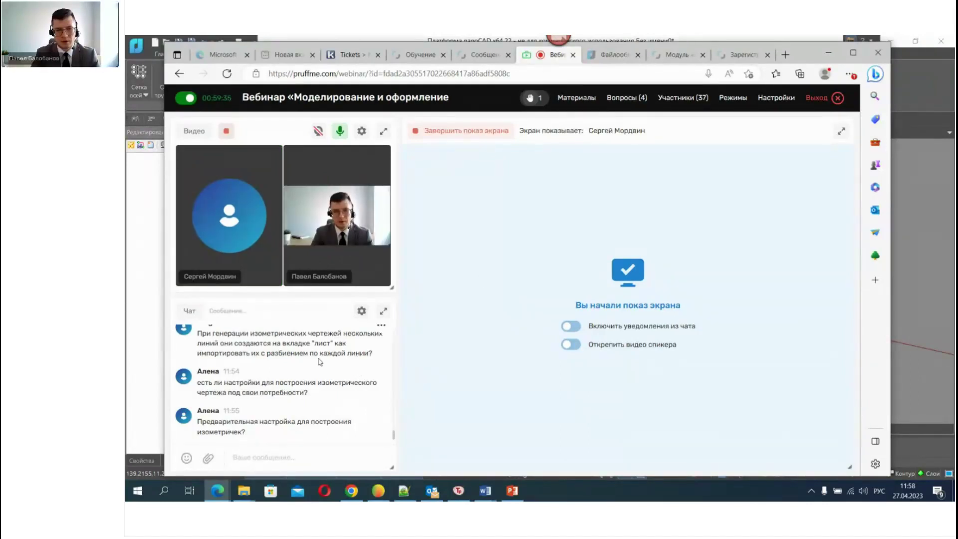
Turn on the webcam and mute the microphone in the webinar room, ending the screen sharing
mouse_move(382, 148)
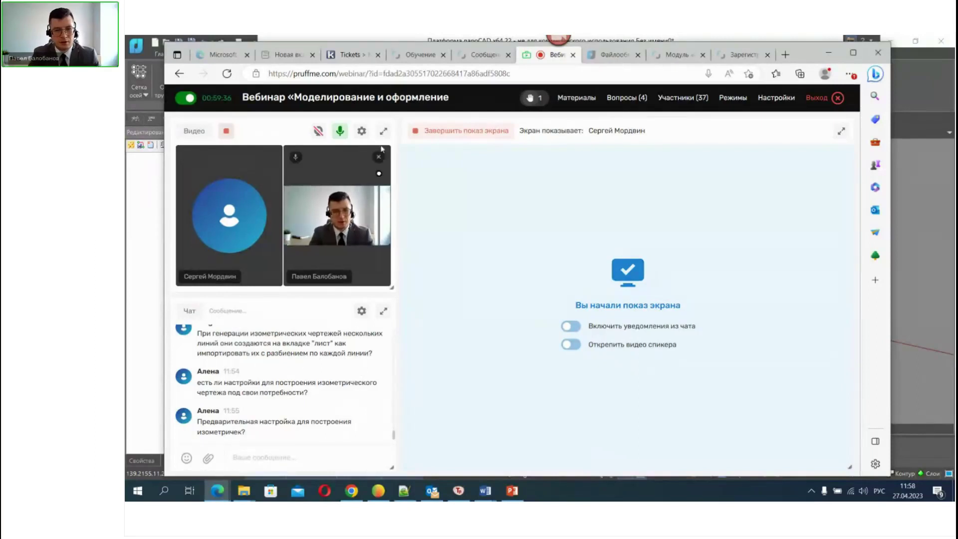
left_click(319, 131)
mouse_move(332, 167)
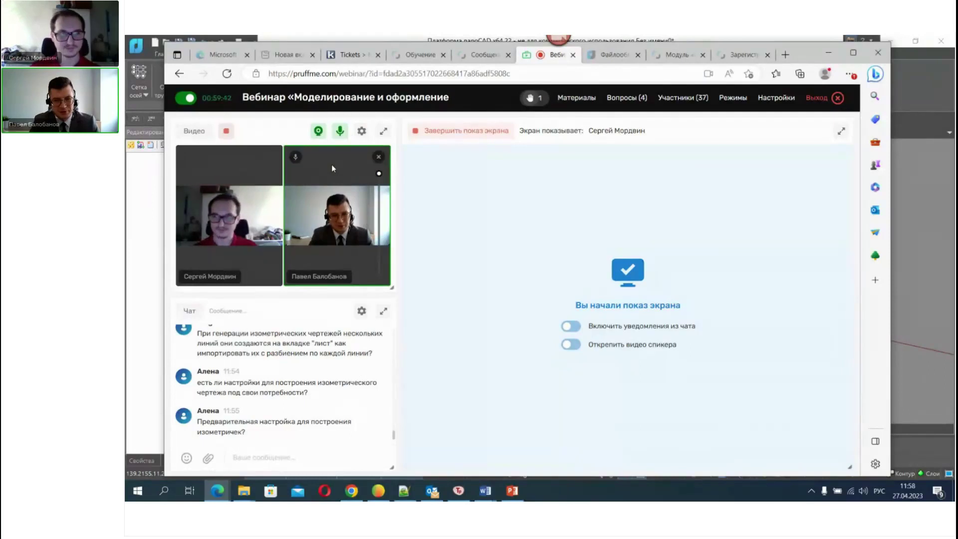
left_click(339, 130)
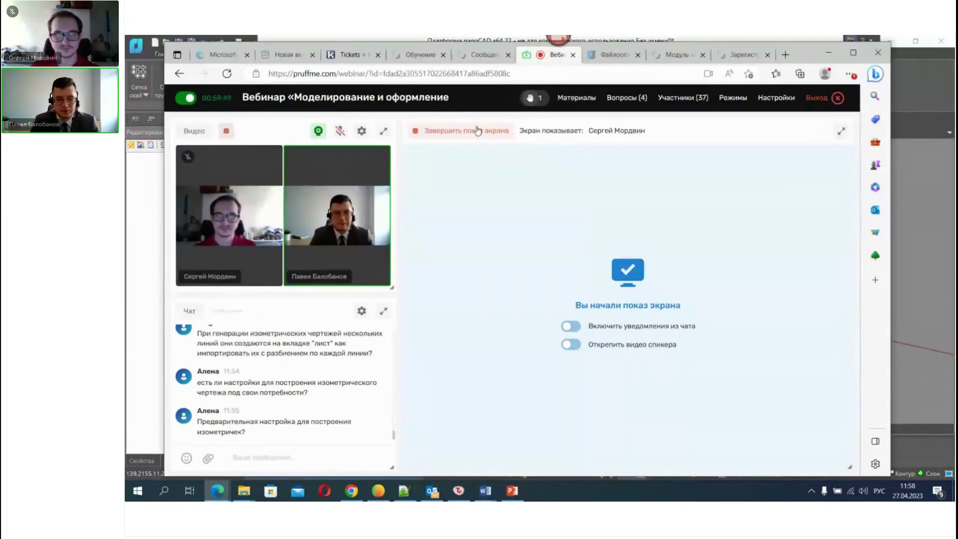
key("alt+Tab")
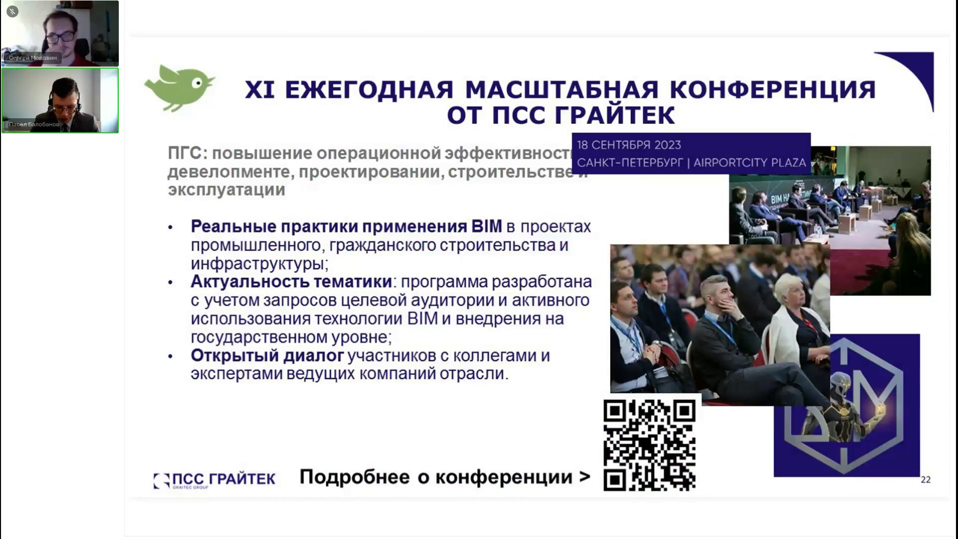